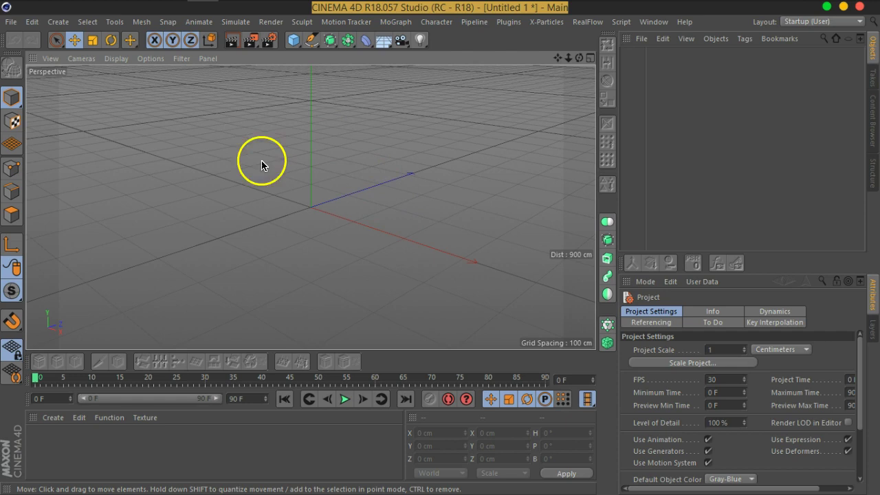
Add a Landscape primitive and raise it about 28 cm along the Y axis
left_click(294, 40)
left_click(573, 133)
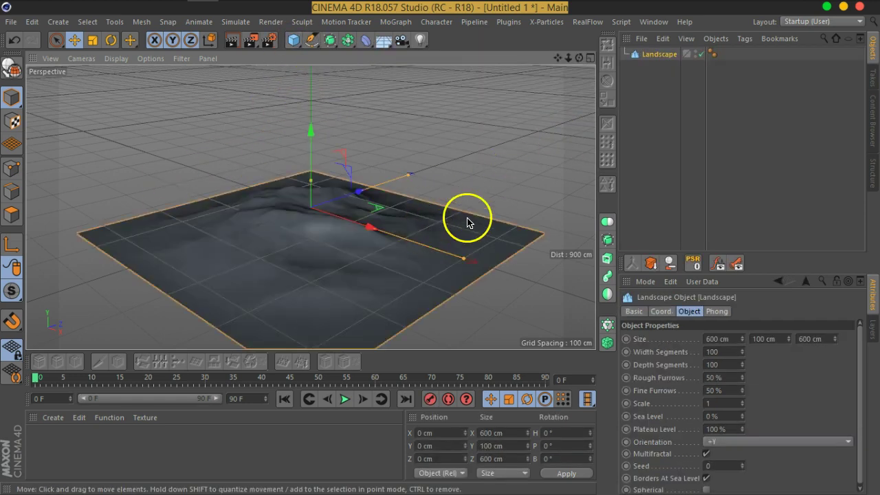
left_click_drag(307, 154, 305, 138)
middle_click_drag(380, 203, 397, 174, "alt")
left_click_drag(362, 176, 382, 207, "alt")
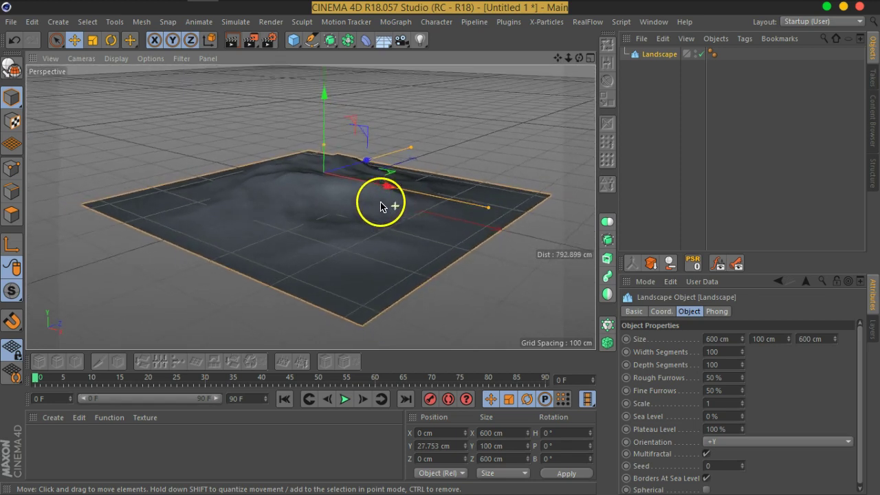
scroll(383, 205, "up", 1)
scroll(386, 200, "up", 2)
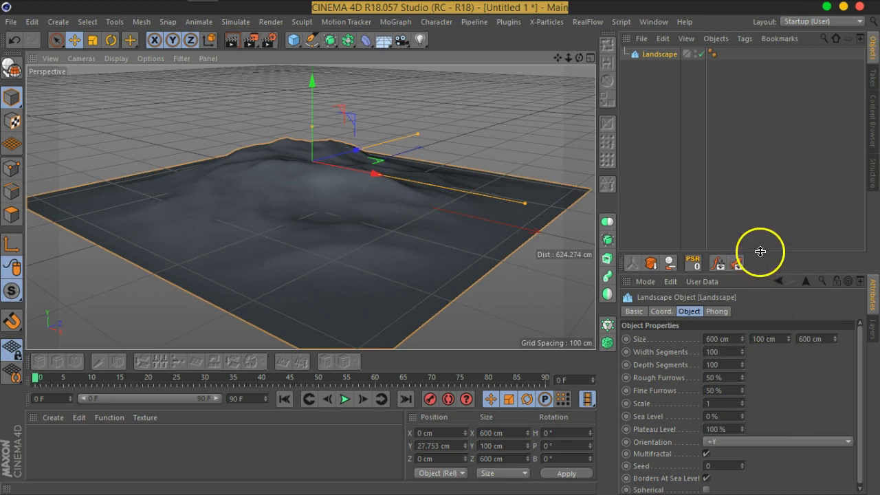
Turn off Borders At Sea Level for the landscape and reduce its height to 19 cm
left_click_drag(763, 251, 762, 212)
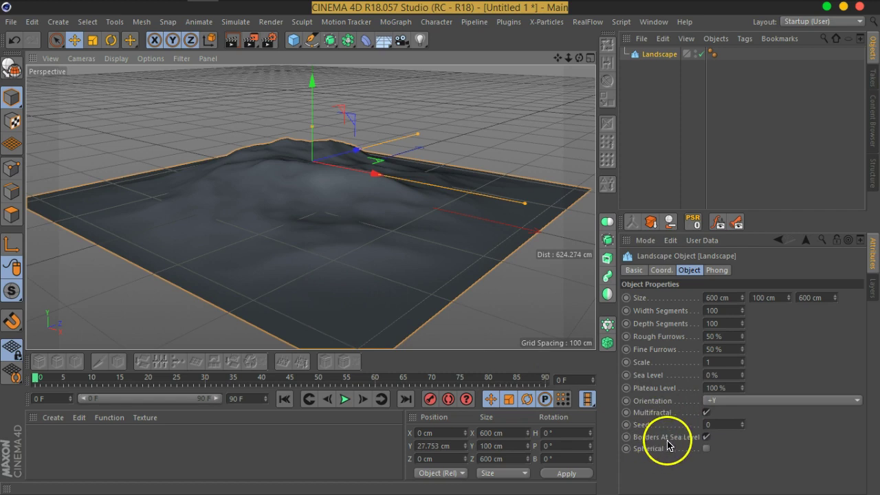
left_click(706, 437)
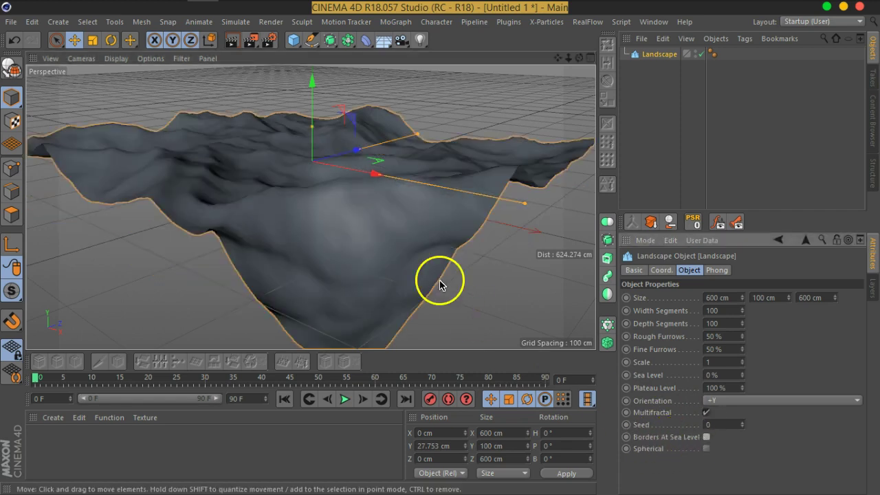
mouse_move(448, 206)
left_mouse_down("alt")
mouse_move(403, 223)
mouse_move(523, 214)
mouse_move(427, 226)
mouse_move(393, 173)
mouse_move(383, 216)
mouse_move(371, 215)
mouse_move(448, 249)
mouse_move(414, 236)
mouse_move(412, 220)
left_mouse_up("alt")
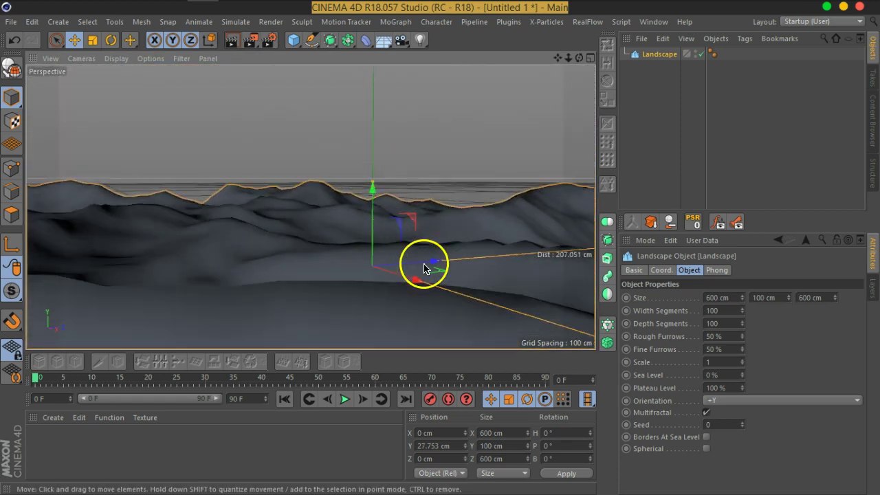
scroll(401, 252, "up", 3)
scroll(375, 199, "down", 5)
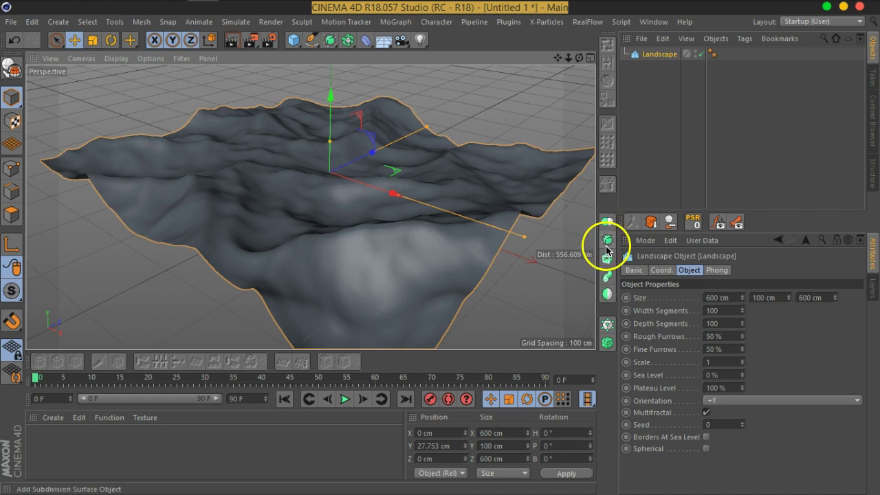
left_click_drag(786, 300, 786, 353)
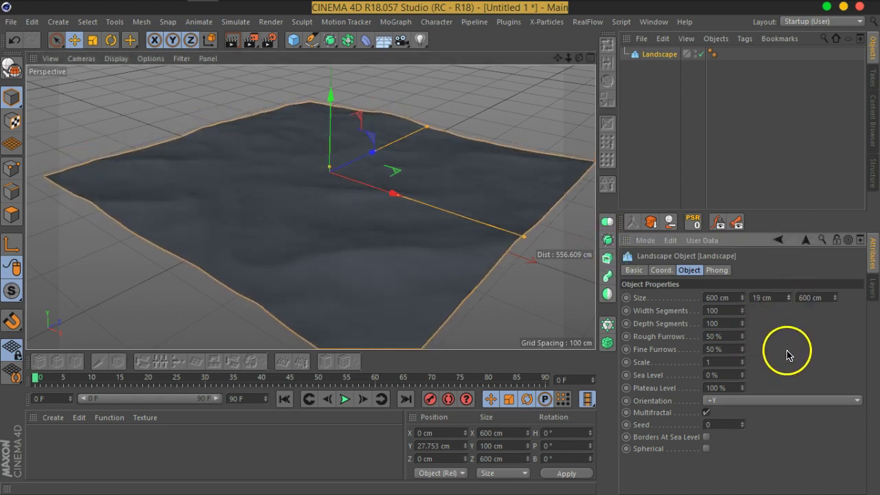
left_click_drag(404, 256, 432, 259, "alt")
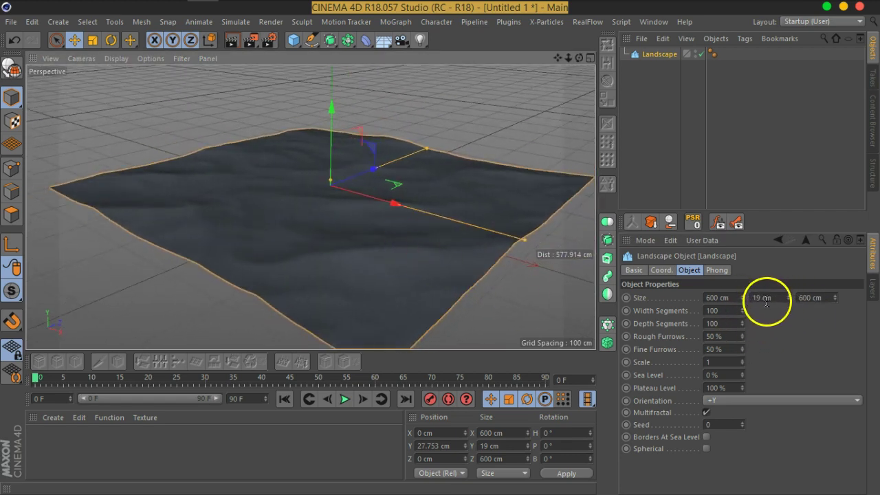
Switch the perspective view to Gouraud Shading (Lines) to show the landscape's mesh
scroll(319, 197, "up", 6)
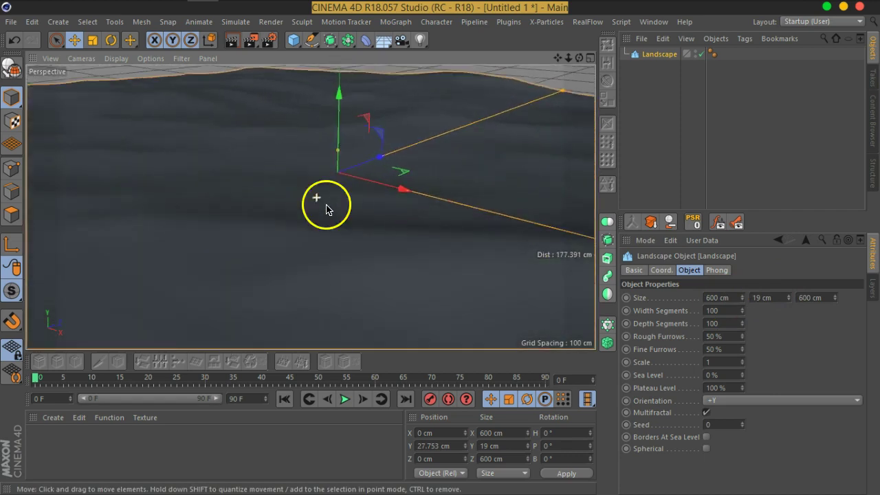
middle_click_drag(362, 223, 405, 195, "alt")
mouse_move(383, 168)
left_mouse_down("alt")
mouse_move(383, 189)
mouse_move(387, 173)
left_mouse_up("alt")
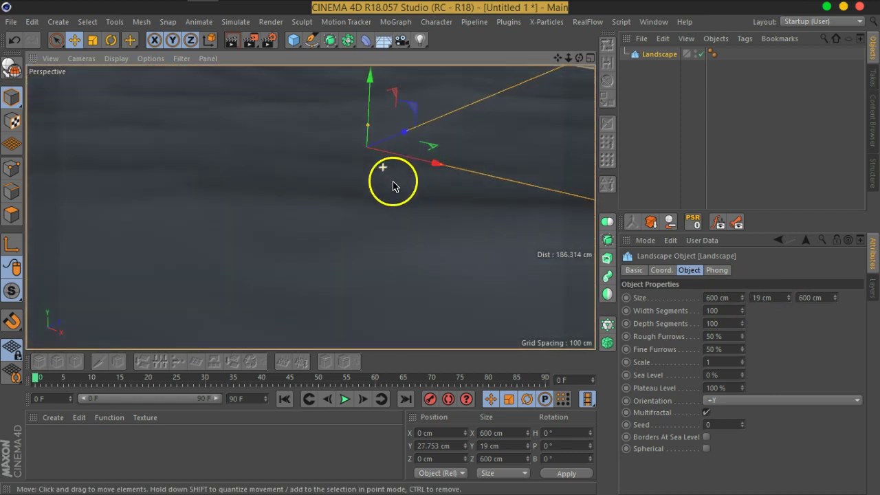
left_click(116, 59)
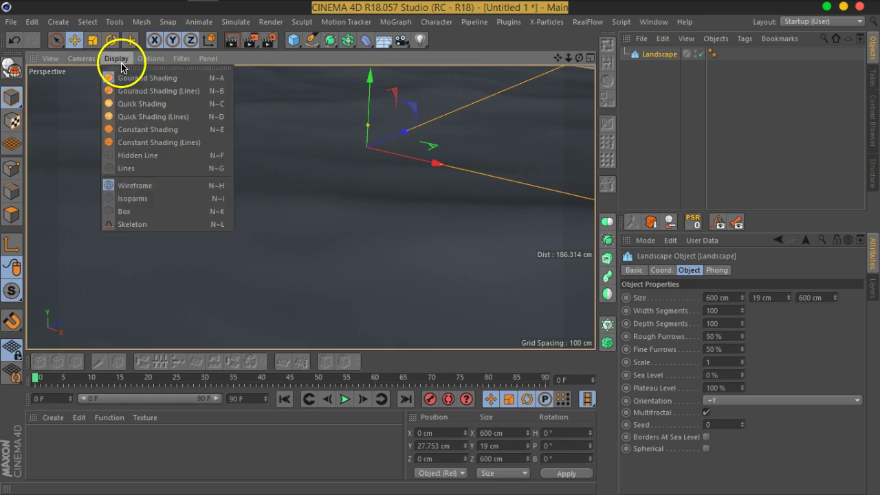
left_click(143, 95)
mouse_move(462, 193)
left_mouse_down("alt")
mouse_move(396, 207)
mouse_move(458, 180)
mouse_move(441, 209)
mouse_move(333, 167)
left_mouse_up("alt")
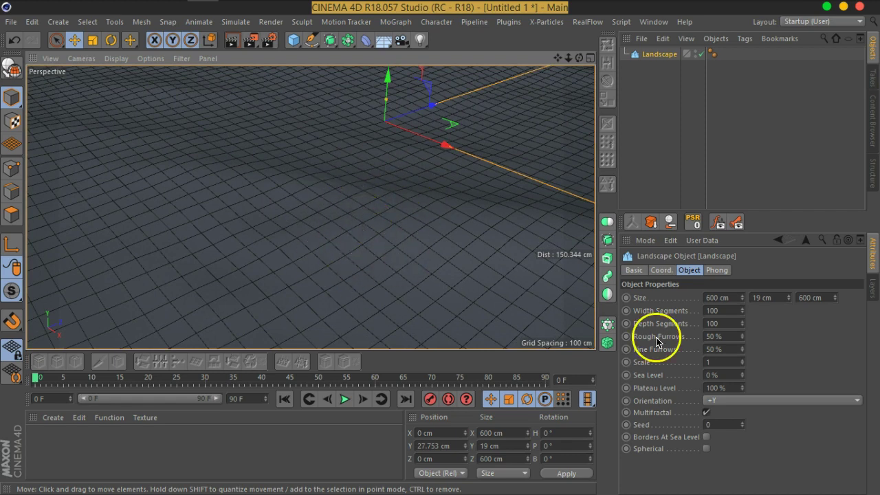
Set the landscape's width and depth segments to 200 and its Scale to 2.26
left_click(715, 311)
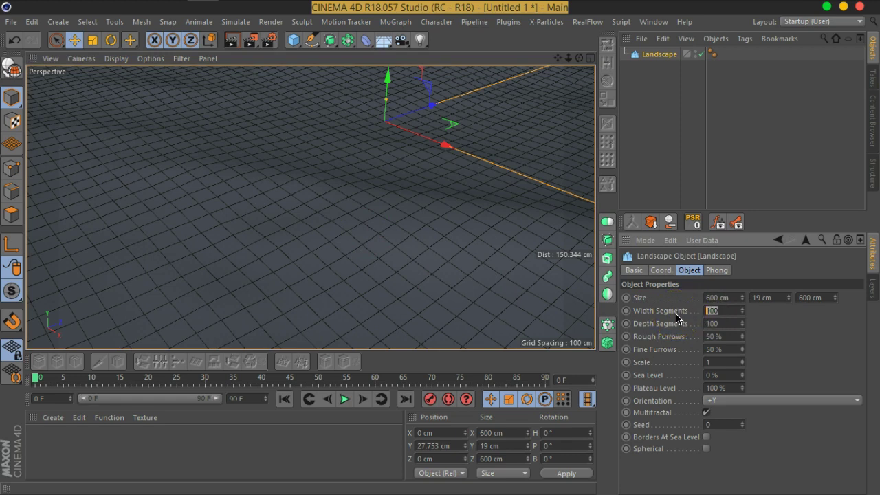
key("Tab")
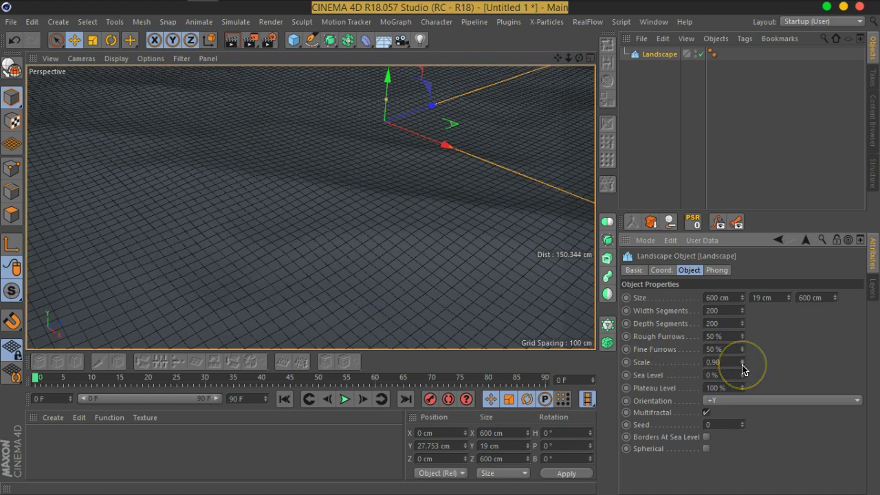
left_click_drag(743, 365, 610, 255)
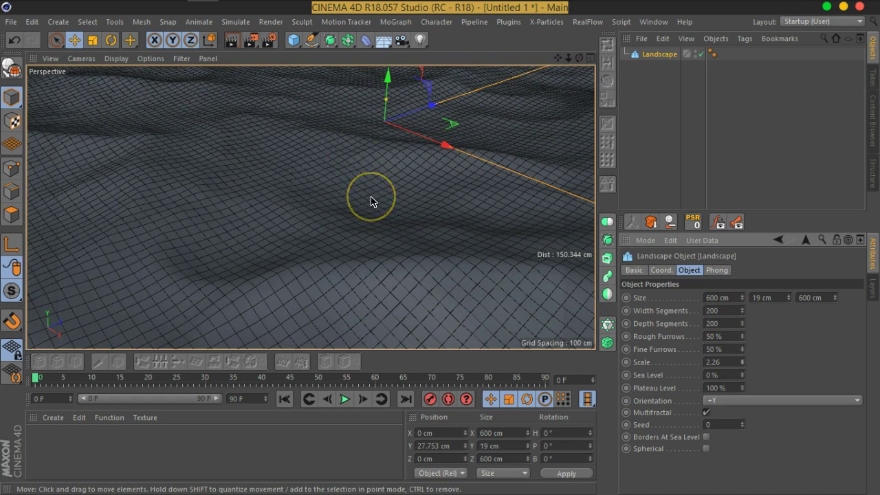
left_click_drag(371, 201, 346, 210, "alt")
left_click(650, 89)
left_click(646, 55)
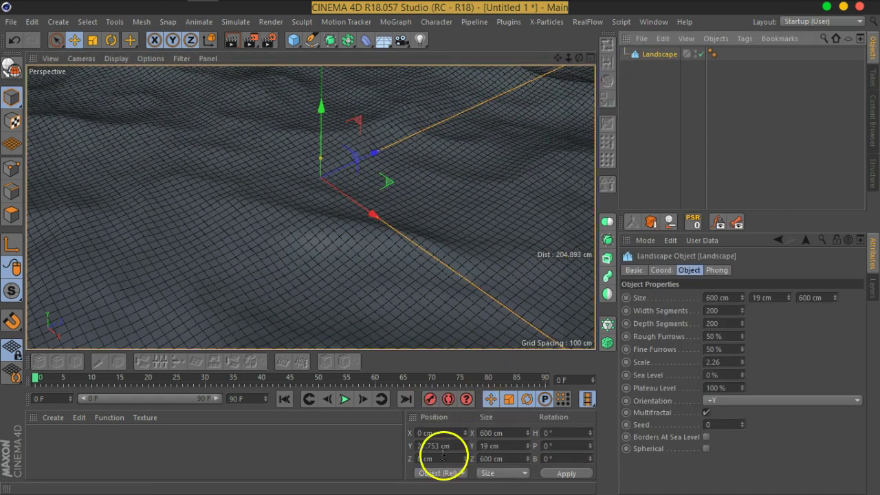
Add a Text spline with a height of 76 cm and Middle alignment
left_click_drag(388, 228, 376, 202, "alt")
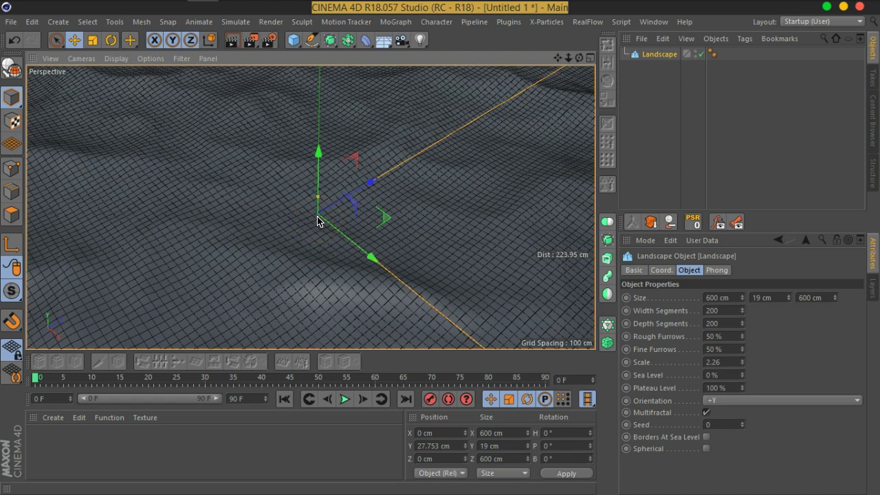
scroll(319, 214, "up", 5)
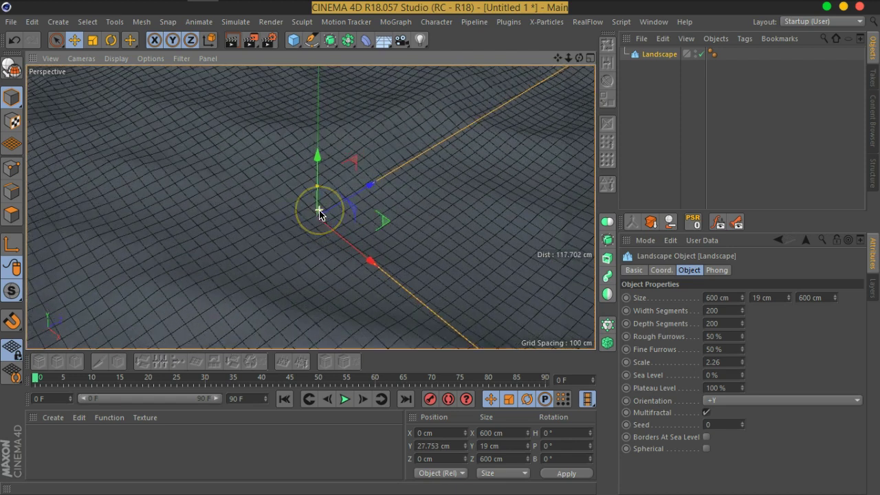
scroll(319, 214, "down", 3)
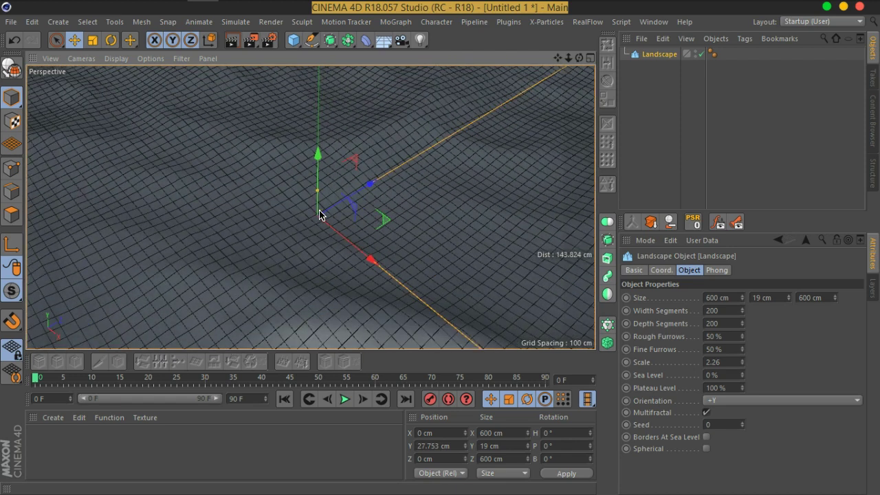
left_click(349, 232)
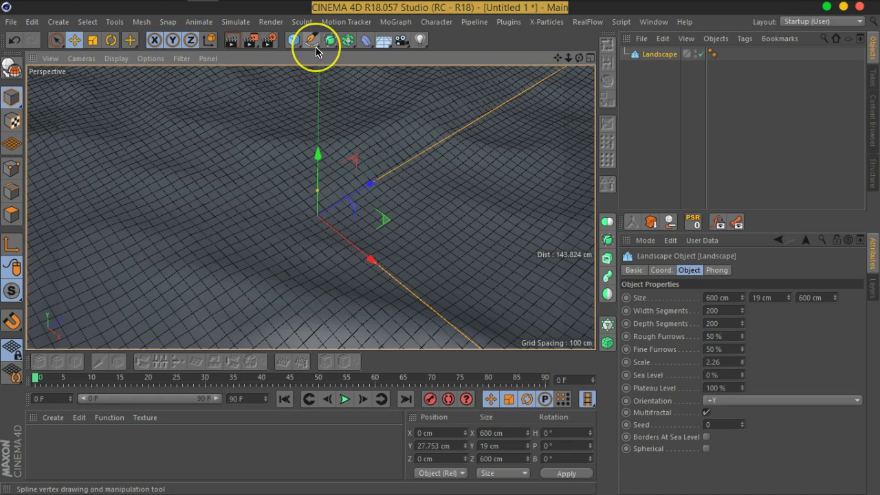
left_click_drag(316, 51, 530, 91)
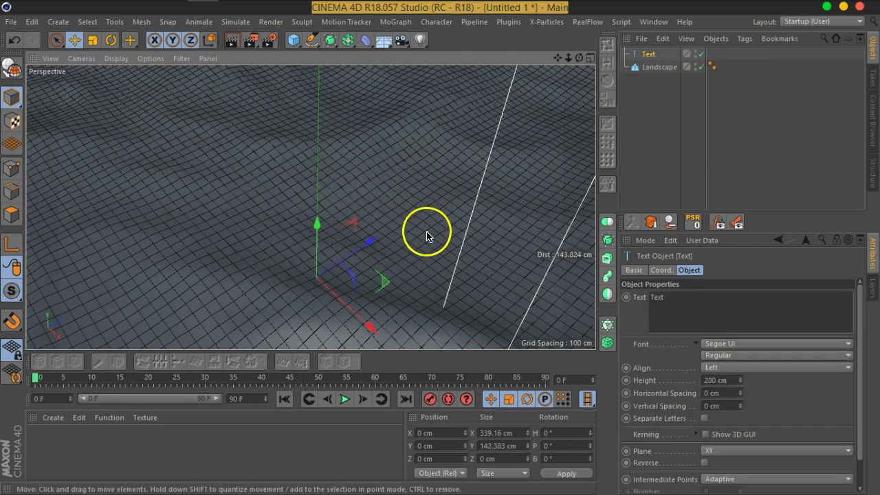
middle_click_drag(435, 236, 438, 225, "alt")
left_click_drag(741, 379, 747, 467)
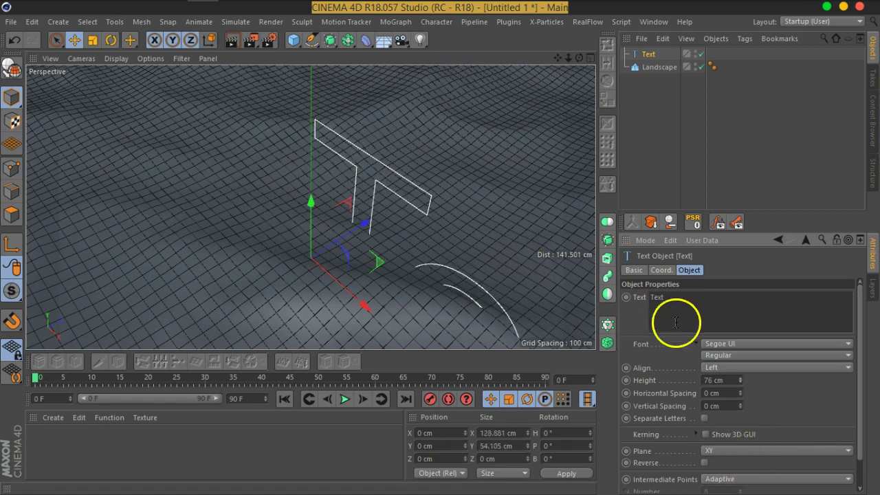
left_click(743, 368)
left_click(726, 393)
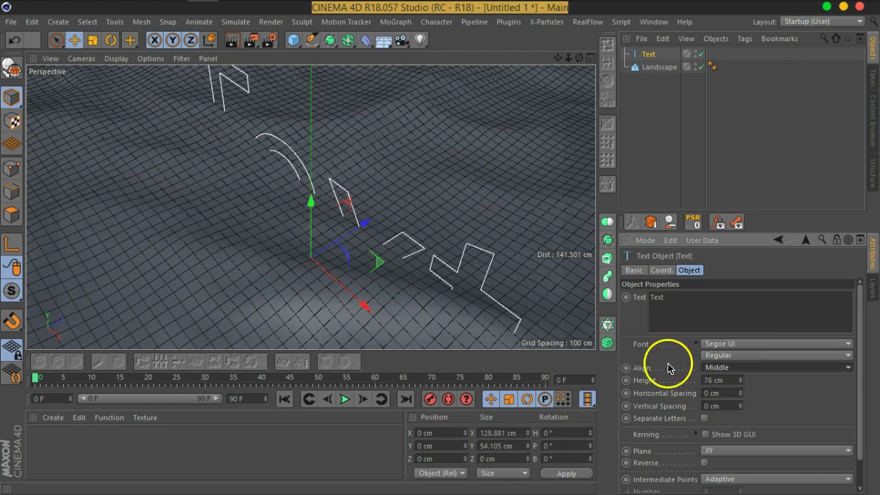
Lay the text spline flat in the XZ plane and raise it about 35 cm above the landscape
scroll(782, 399, "down", 1)
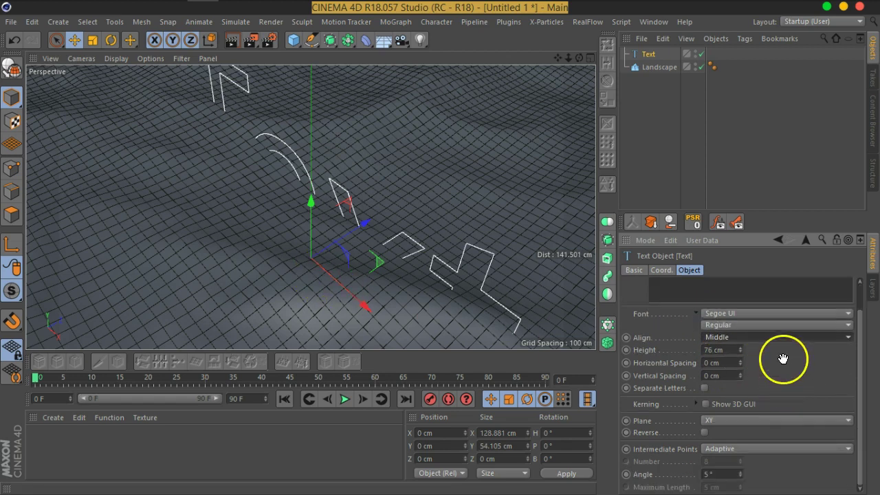
left_click(731, 421)
left_click(727, 464)
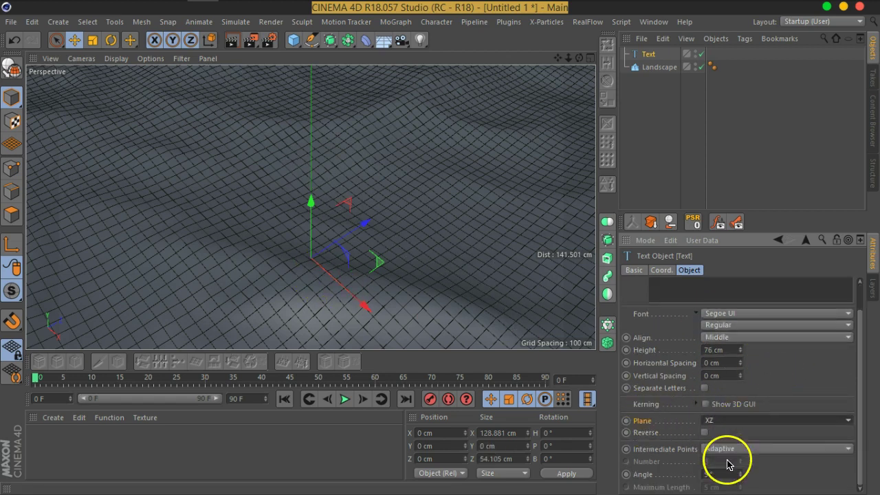
left_click_drag(311, 226, 311, 135)
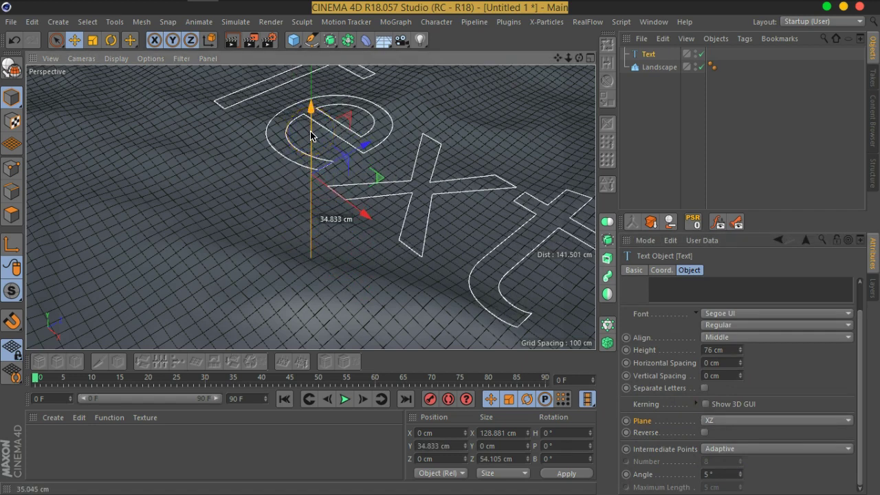
left_click_drag(354, 158, 473, 217, "alt")
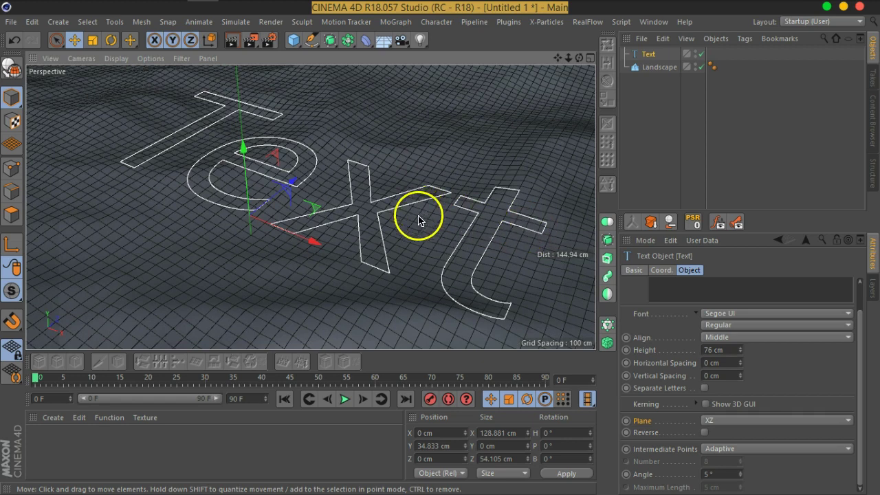
Replace the text spline's content with a single lowercase "x"
scroll(798, 377, "up", 2)
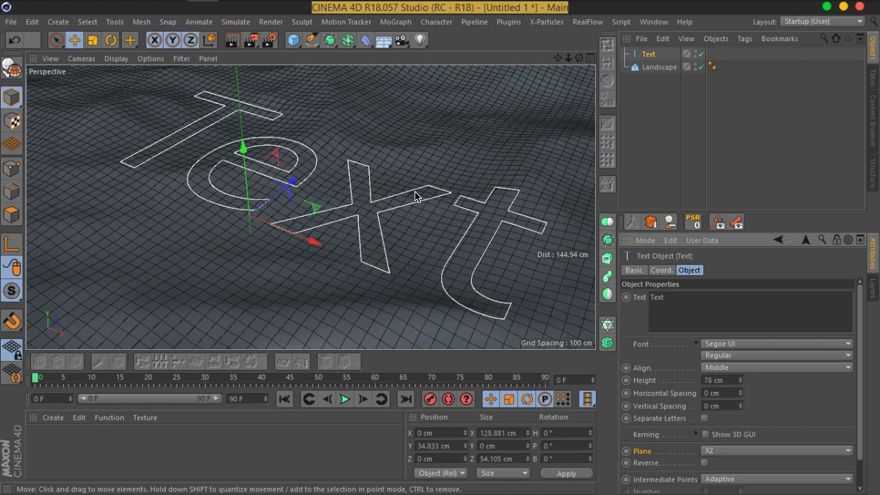
double_click(658, 297)
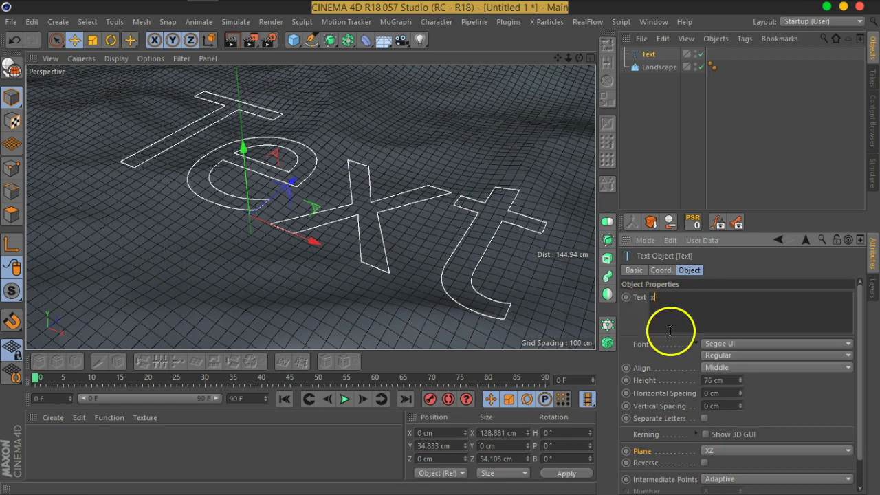
left_click(722, 393)
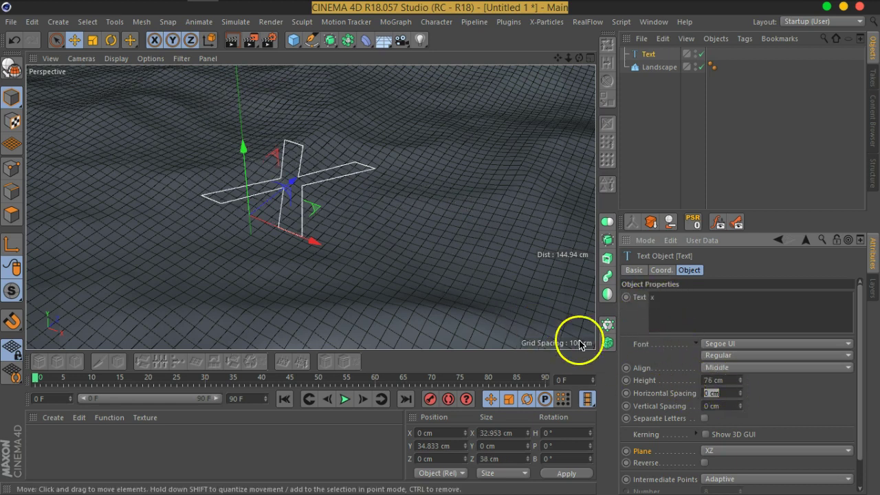
Change the text spline's font to Helvetica LT Black
left_click(725, 345)
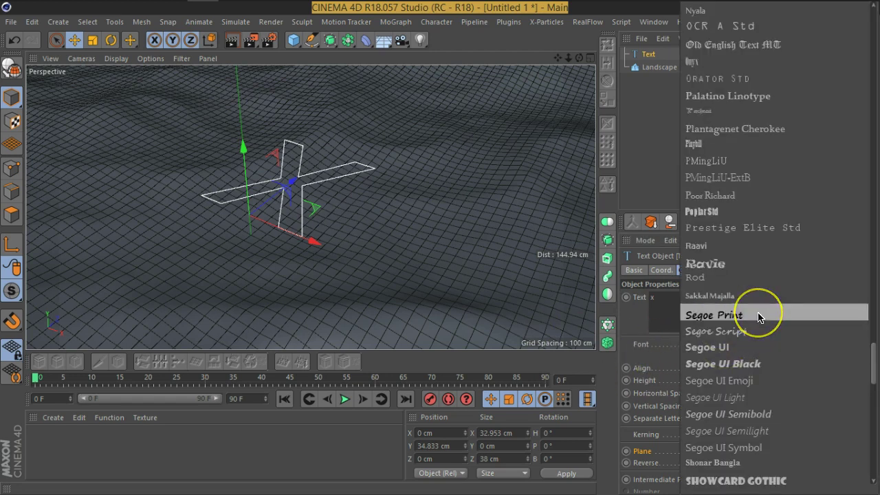
scroll(756, 321, "up", 15)
scroll(760, 318, "up", 2)
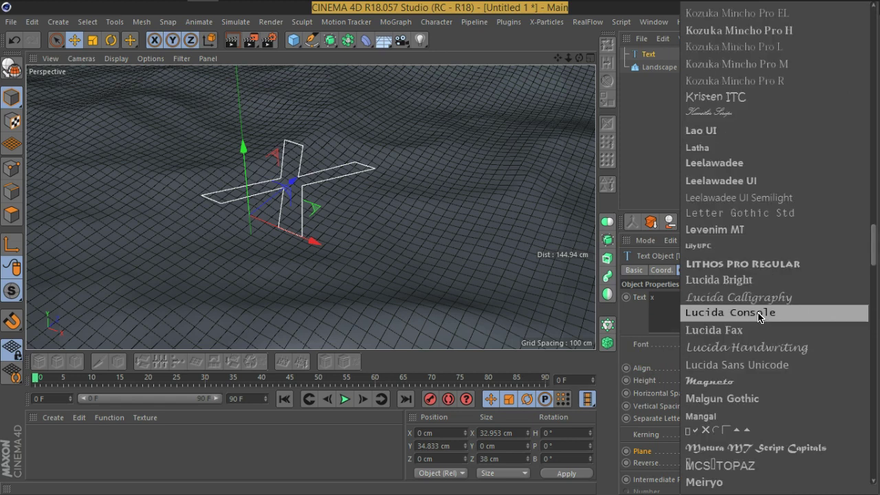
scroll(760, 317, "up", 20)
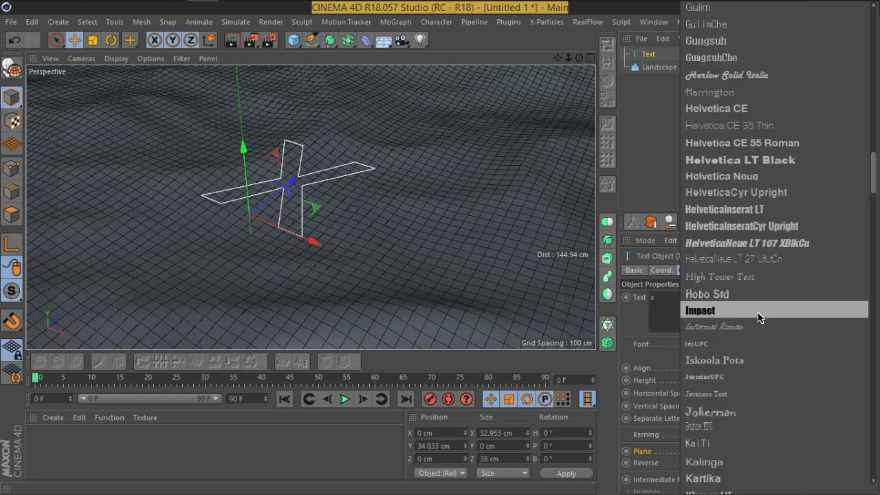
left_click(743, 160)
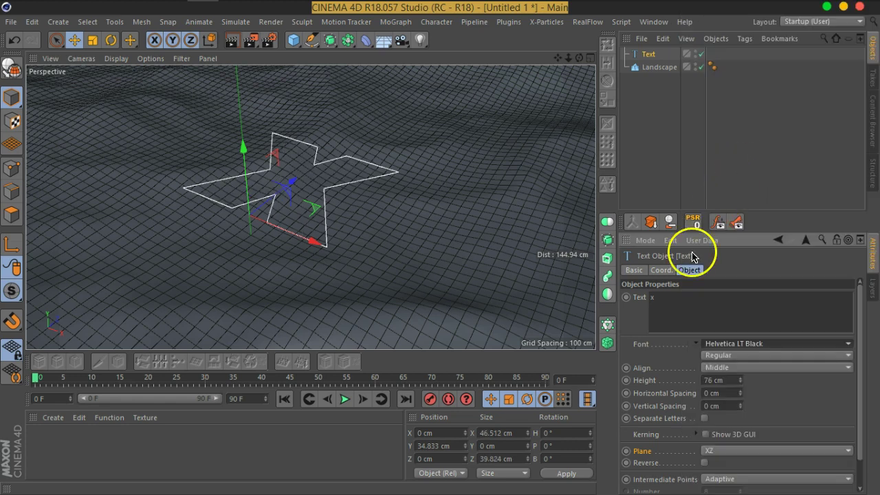
Try the Helvetica CE 55 Roman and HelveticaCyr Upright fonts on the text spline
left_click(757, 343)
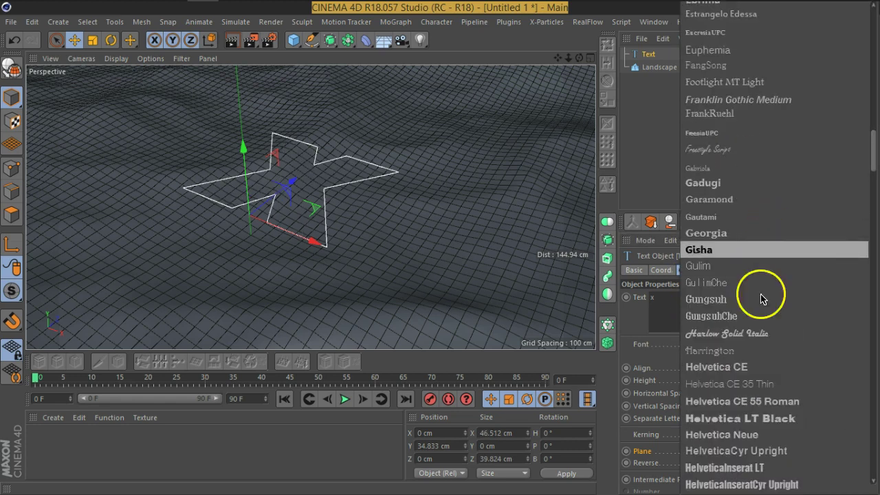
left_click(773, 402)
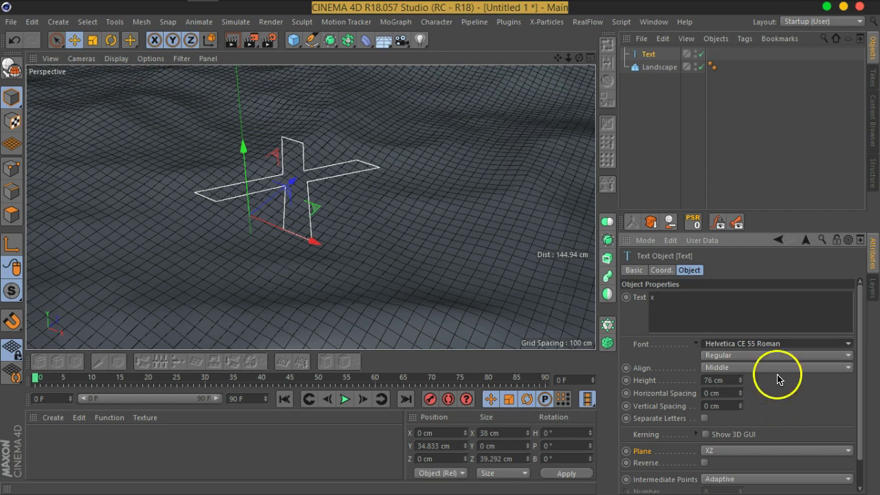
left_click(778, 344)
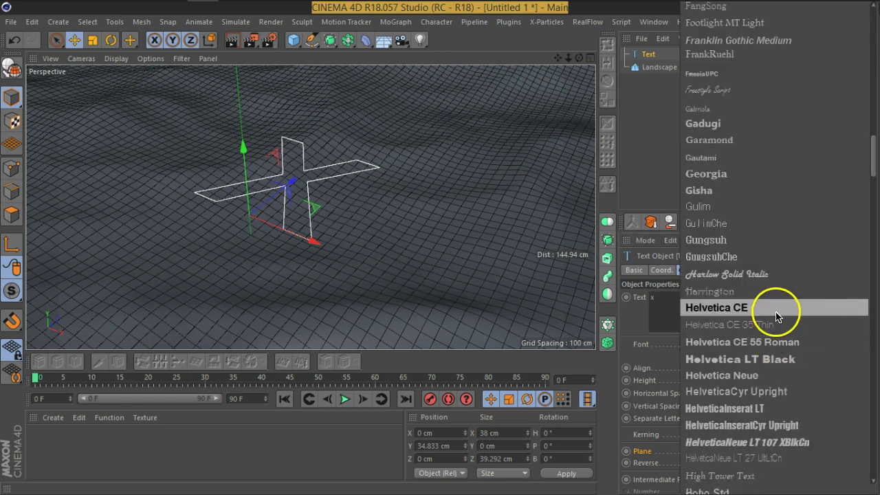
left_click(770, 392)
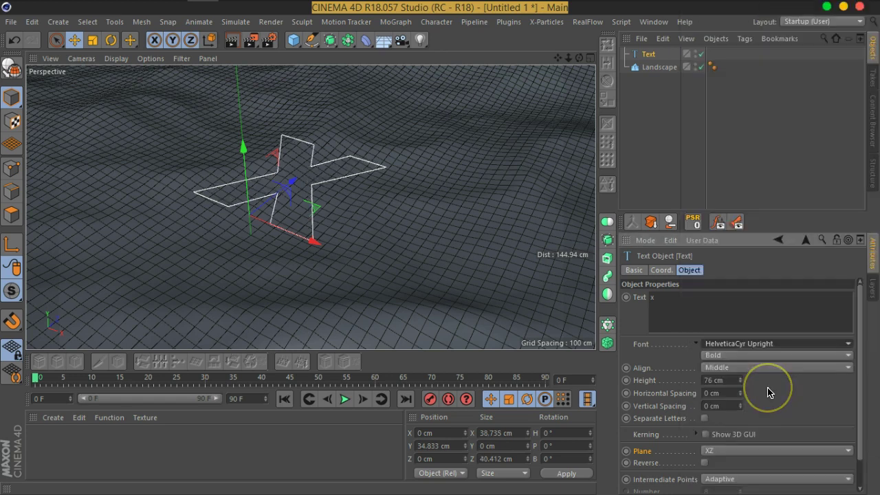
Change the text spline's font to Century Gothic
left_click(763, 344)
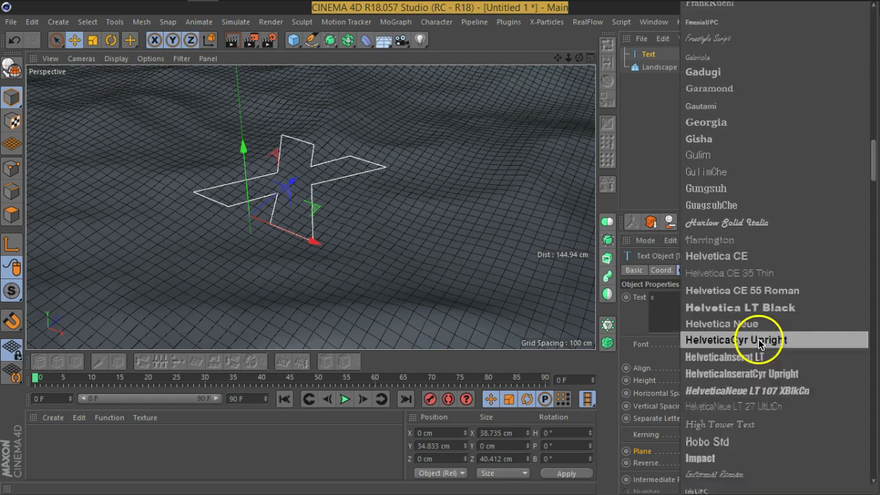
scroll(769, 295, "up", 5)
scroll(772, 285, "up", 6)
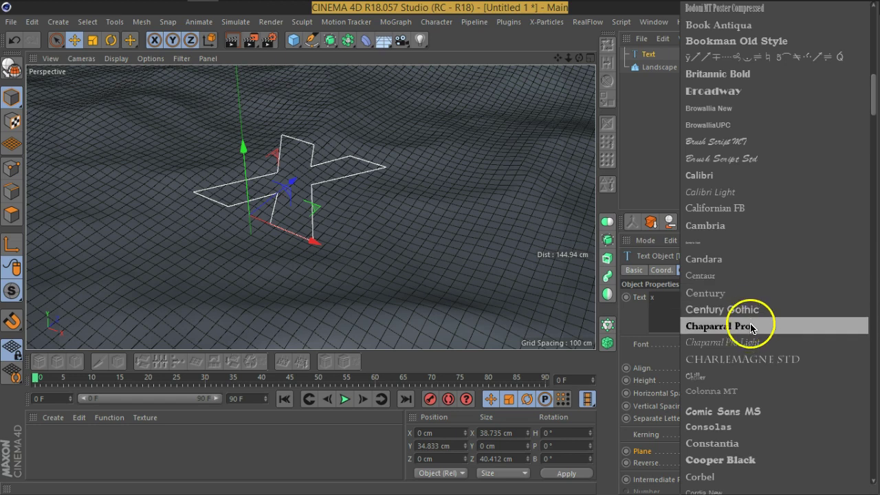
left_click(753, 310)
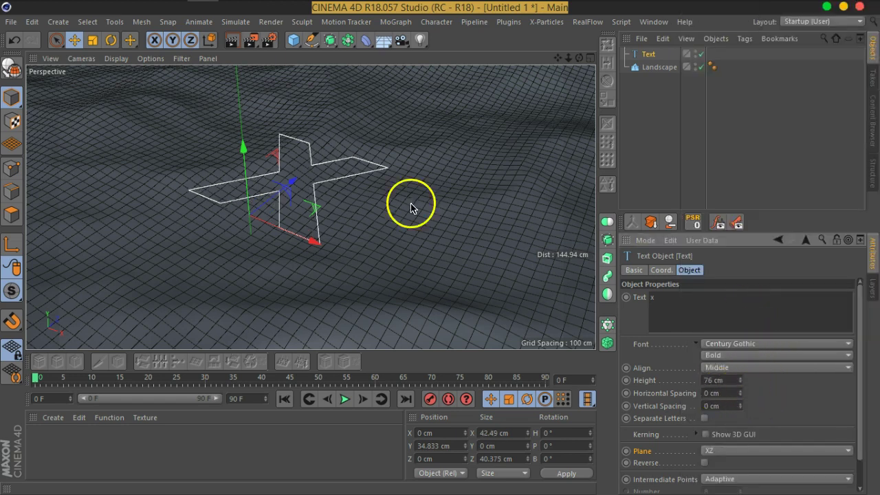
Set the text spline's height to 100 cm
left_click_drag(334, 186, 335, 221, "alt")
scroll(337, 221, "up", 4)
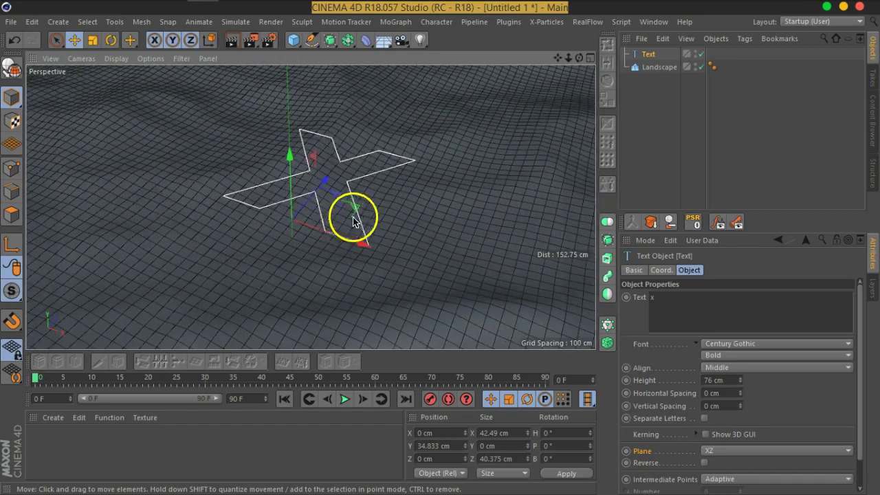
mouse_move(402, 209)
left_mouse_down("alt")
mouse_move(434, 202)
mouse_move(406, 198)
mouse_move(410, 216)
mouse_move(413, 197)
mouse_move(403, 200)
left_mouse_up("alt")
left_click(723, 383)
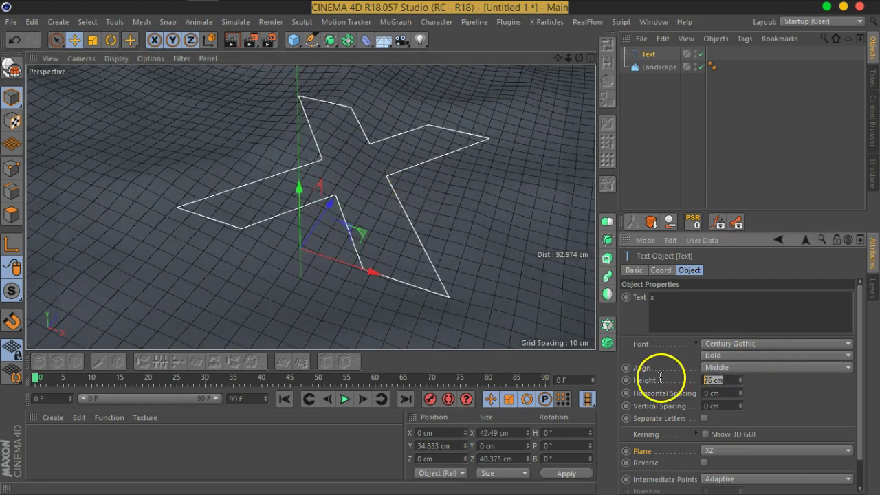
key("Return")
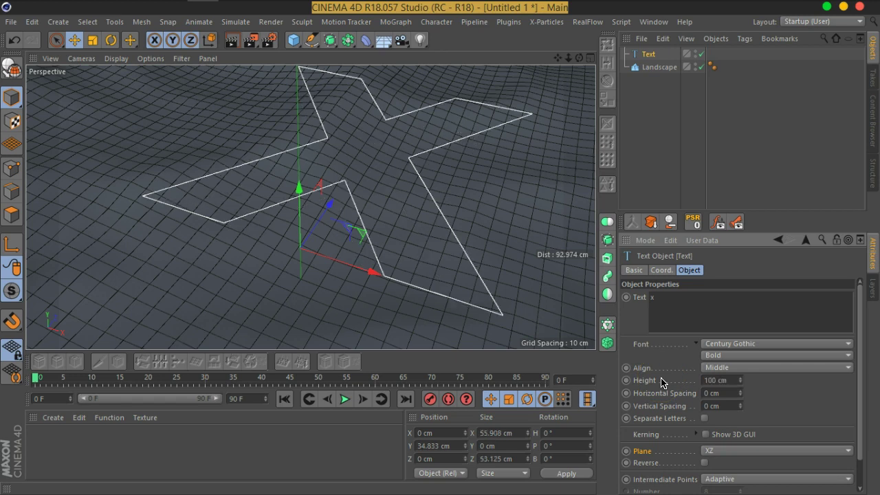
Try to center the text spline's axis with Center Axis to, both without and with axis modification enabled
scroll(409, 227, "down", 1)
scroll(409, 227, "down", 1)
middle_click_drag(421, 234, 428, 226, "alt")
left_click(141, 21)
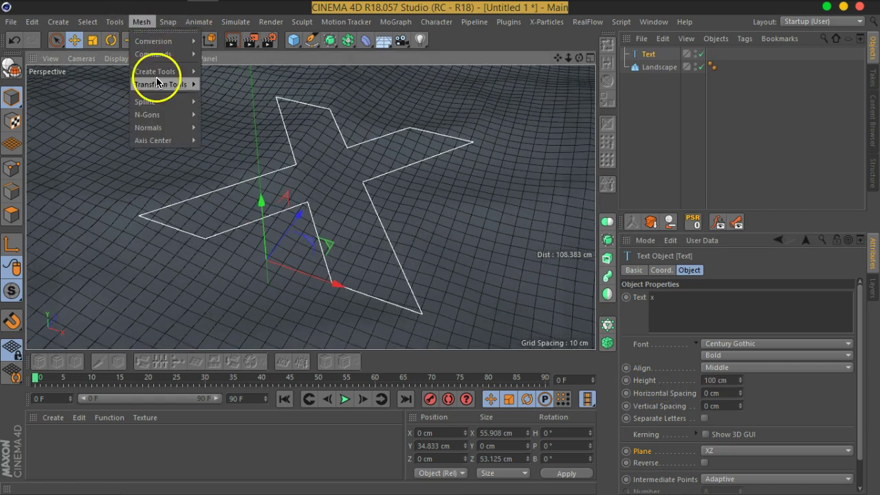
mouse_move(148, 128)
mouse_move(193, 141)
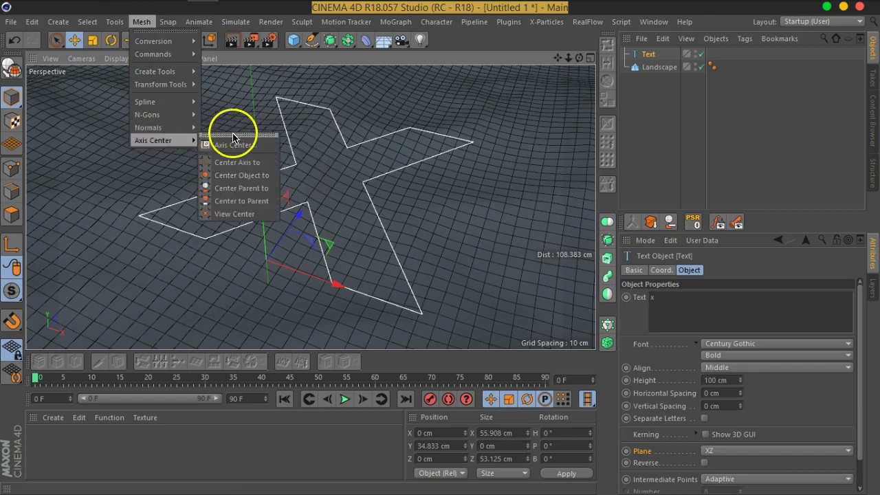
left_click(248, 168)
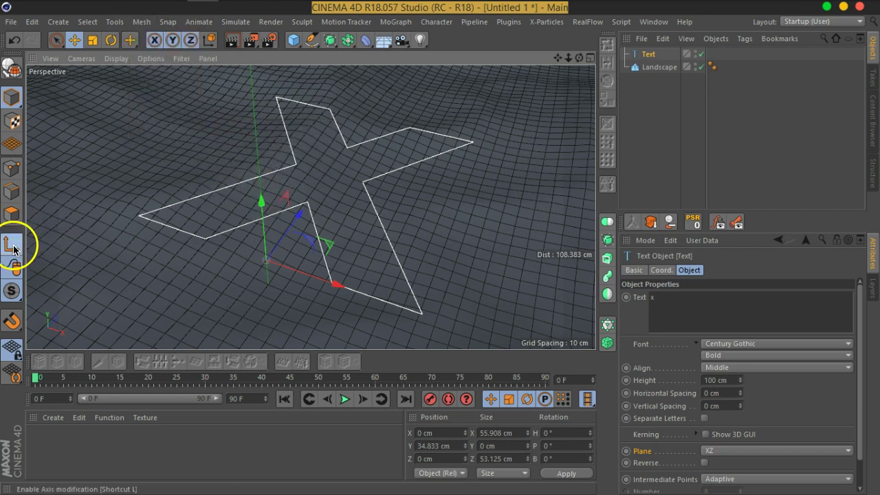
left_click(141, 22)
mouse_move(177, 142)
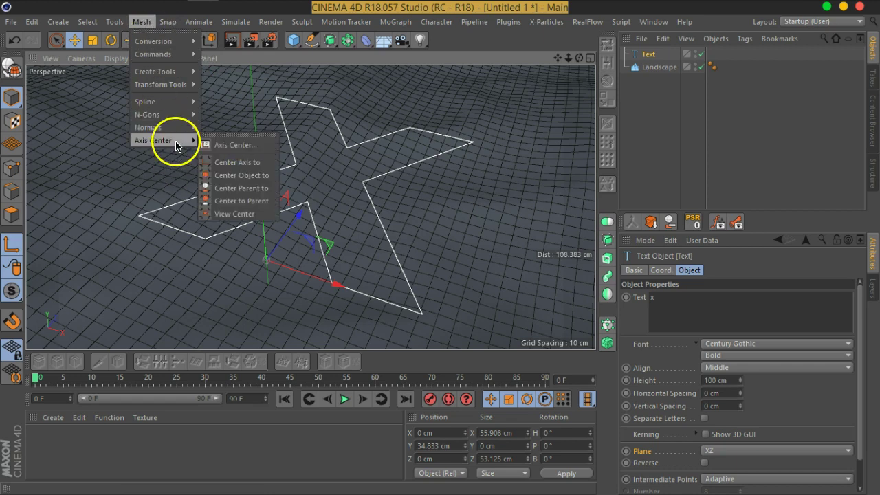
left_click(237, 164)
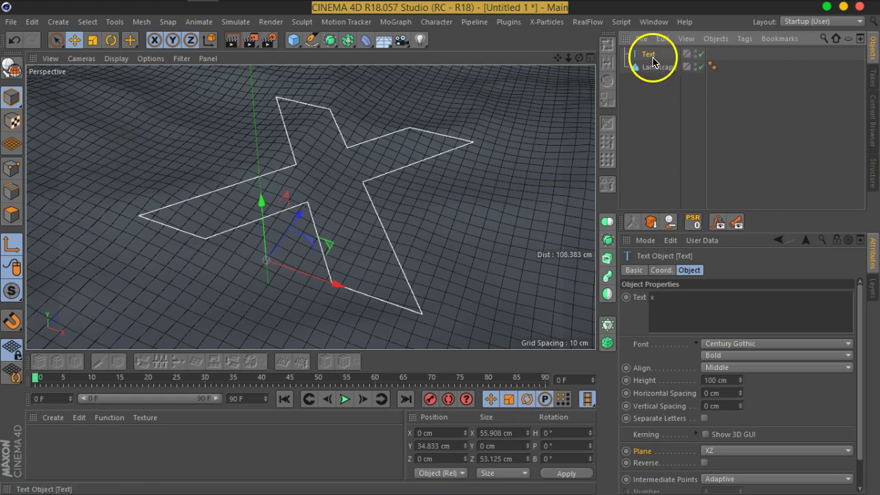
Rename the Text object as "X"
double_click(652, 56)
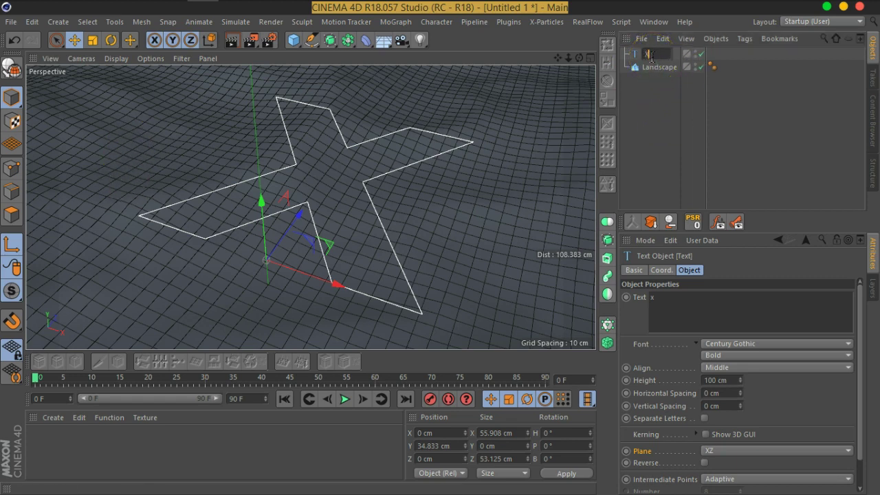
key("Return")
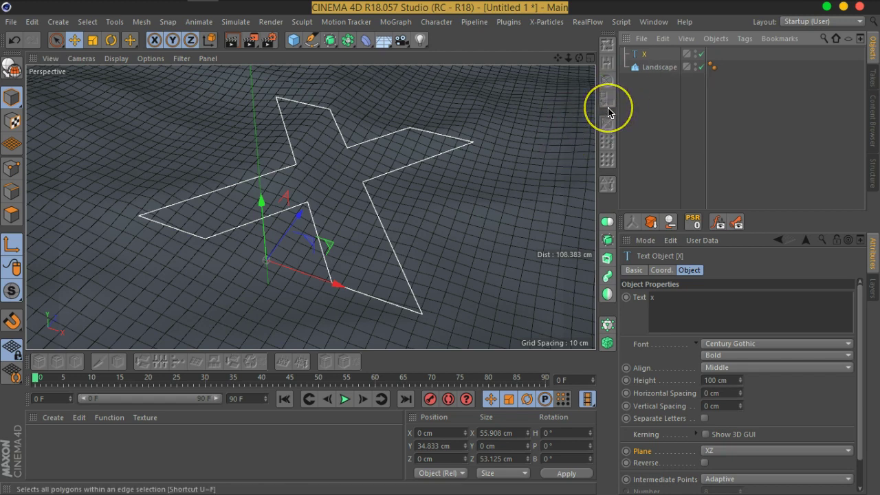
left_click(651, 97)
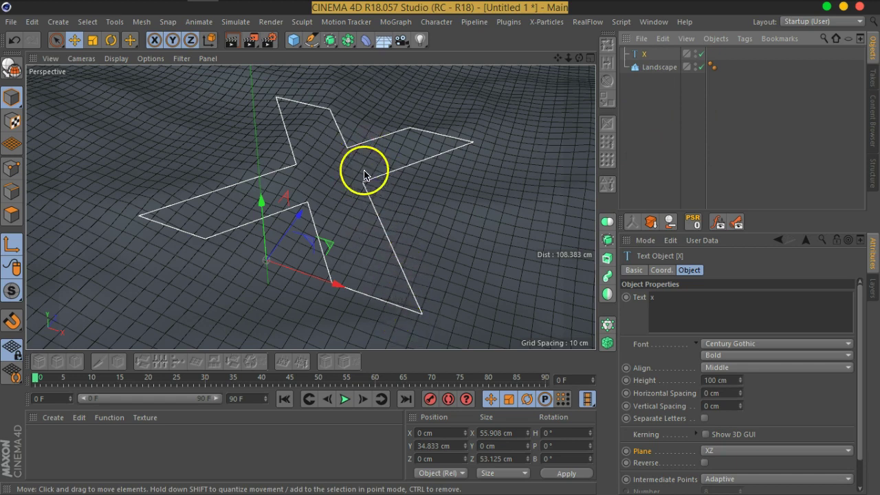
Group the X text spline under a null and name the null "X BackUp"
middle_click_drag(395, 213, 407, 212, "alt")
mouse_move(406, 212)
left_mouse_down("alt")
mouse_move(401, 203)
mouse_move(405, 212)
left_mouse_up("alt")
middle_click_drag(456, 219, 450, 216, "alt")
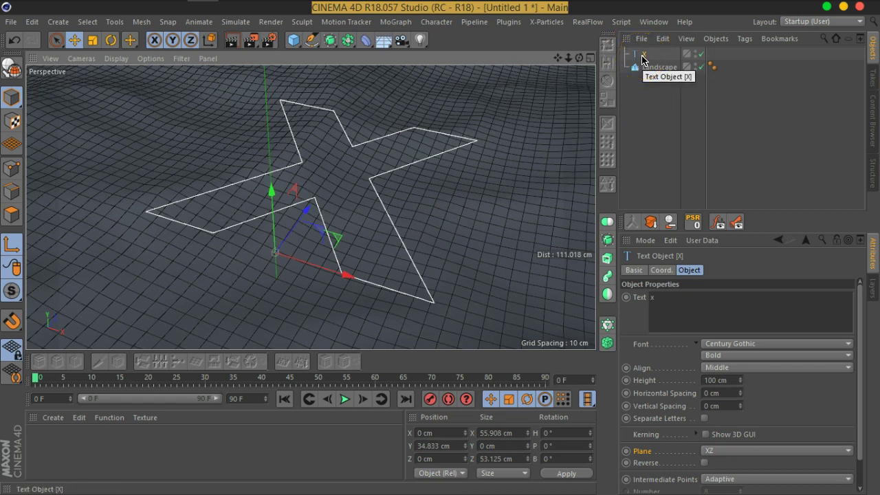
key("alt+g")
double_click(651, 53)
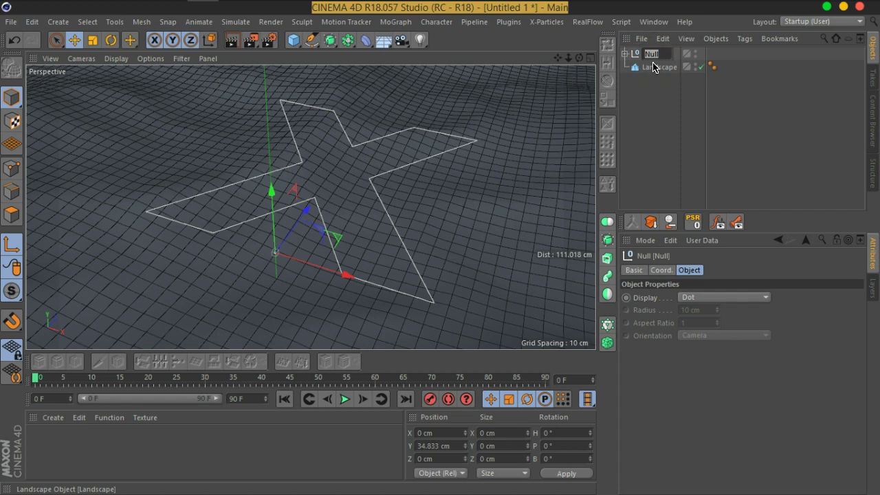
type("X")
type(" BackUp")
key("Return")
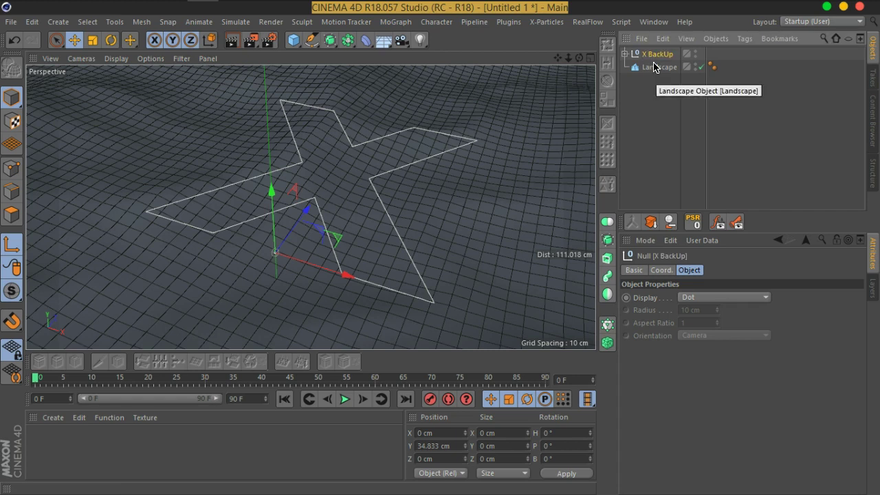
Create a layer named "Backup" and assign the X BackUp null and its child to it
left_click(872, 289)
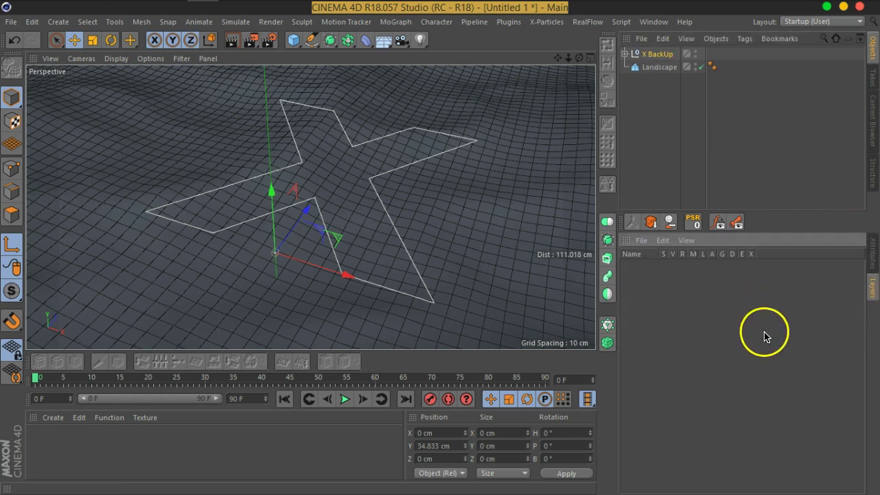
double_click(650, 265)
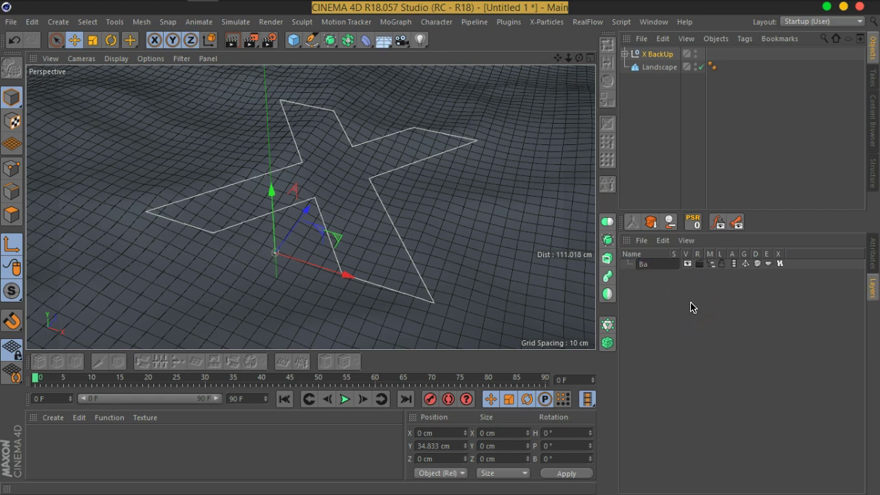
key("Return")
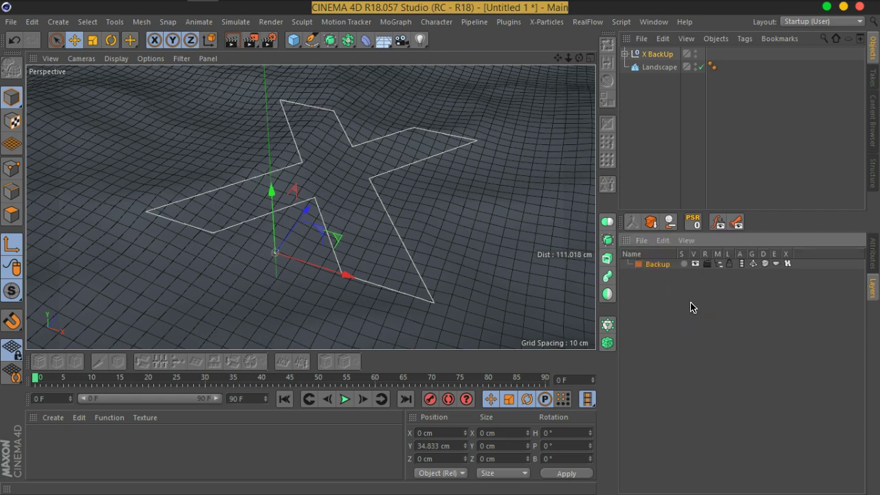
left_click_drag(654, 53, 660, 121)
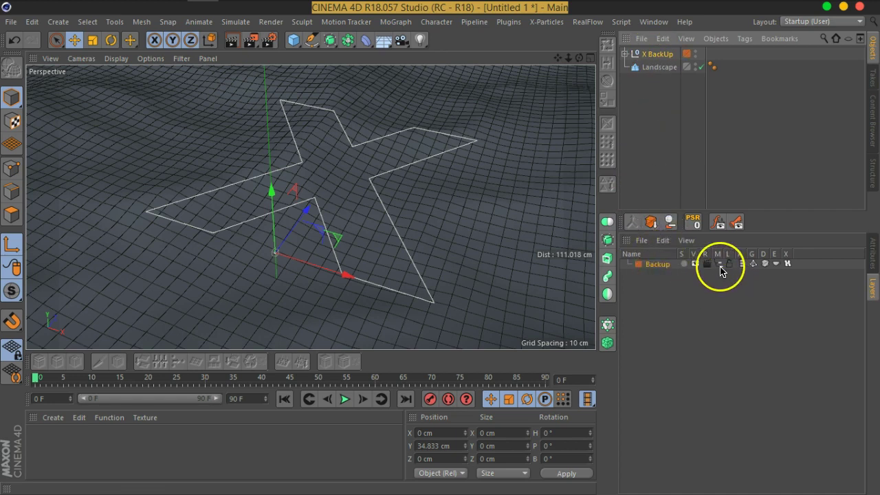
Copy the X text spline out of the X BackUp null to below the Landscape and remove the copy from the Backup layer
left_click_drag(719, 266, 710, 269)
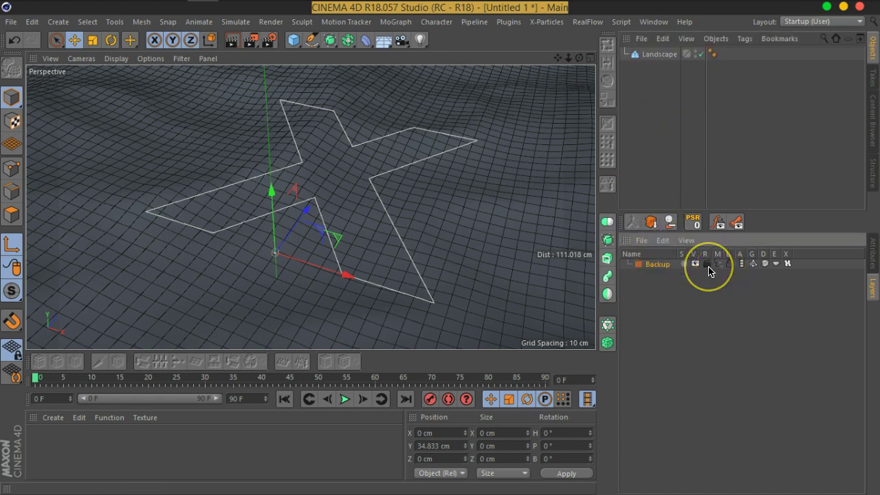
left_click(718, 266)
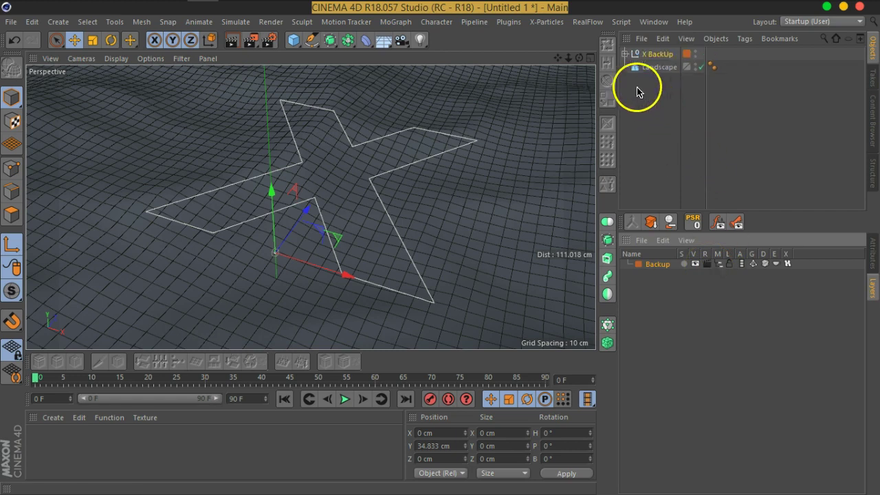
left_click(650, 70)
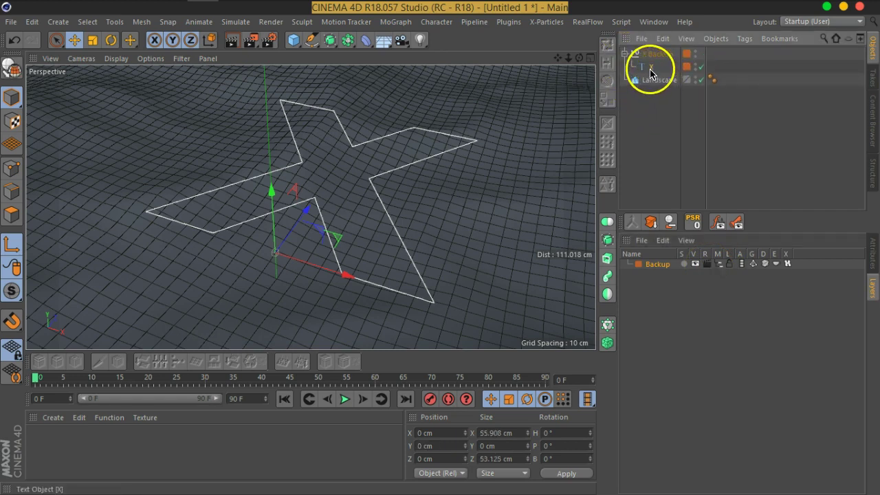
left_click(626, 54)
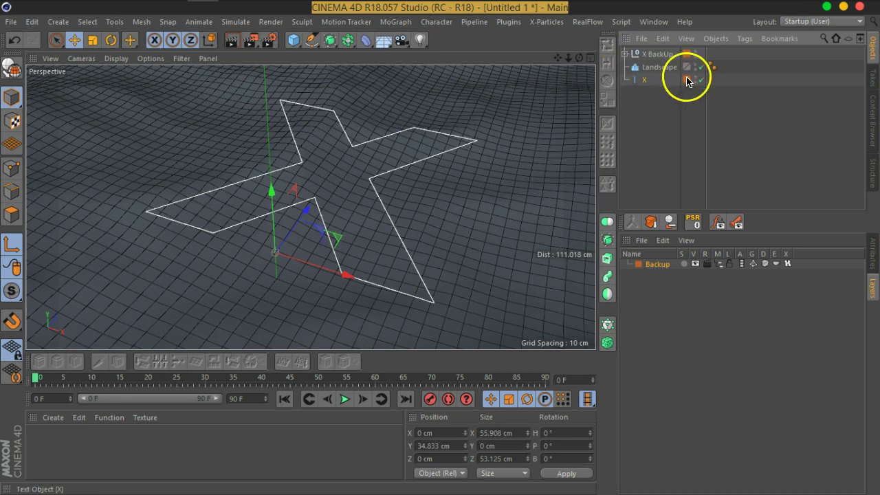
right_click(686, 80)
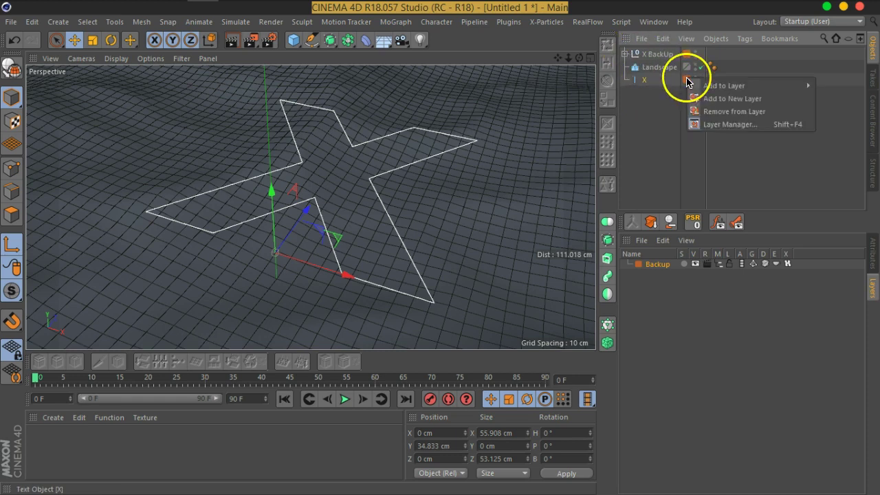
left_click(728, 111)
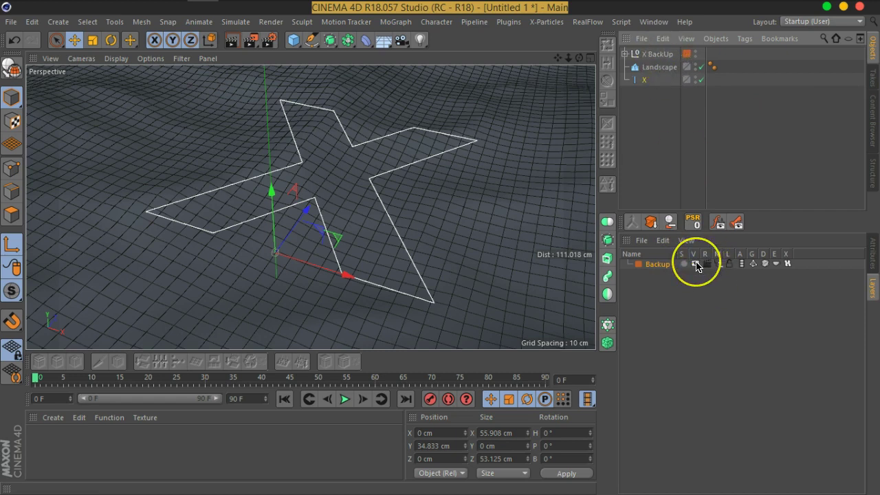
Hide the Backup layer from the viewport, renders and object list, and place the X spline above the Landscape object
left_click(696, 265)
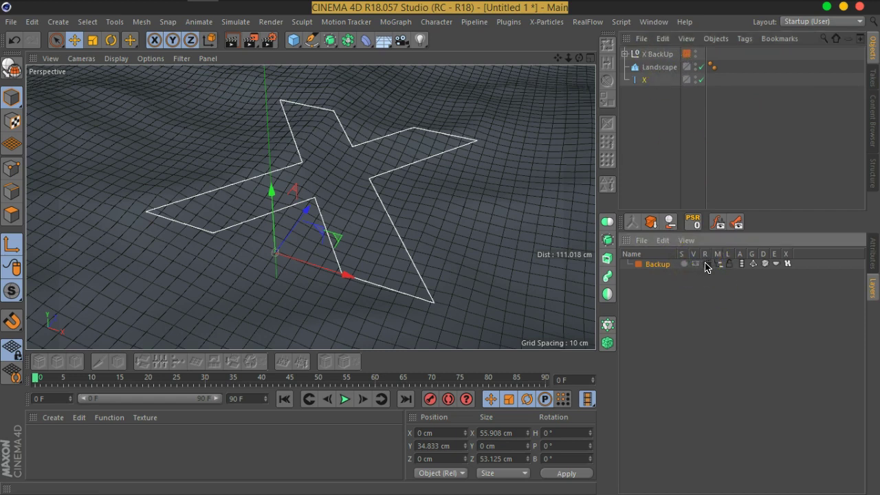
left_click(720, 264)
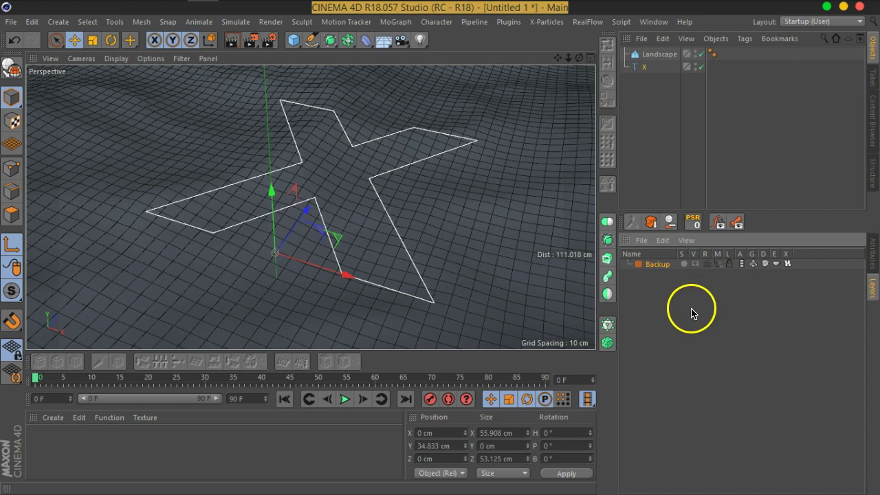
left_click_drag(648, 70, 639, 52)
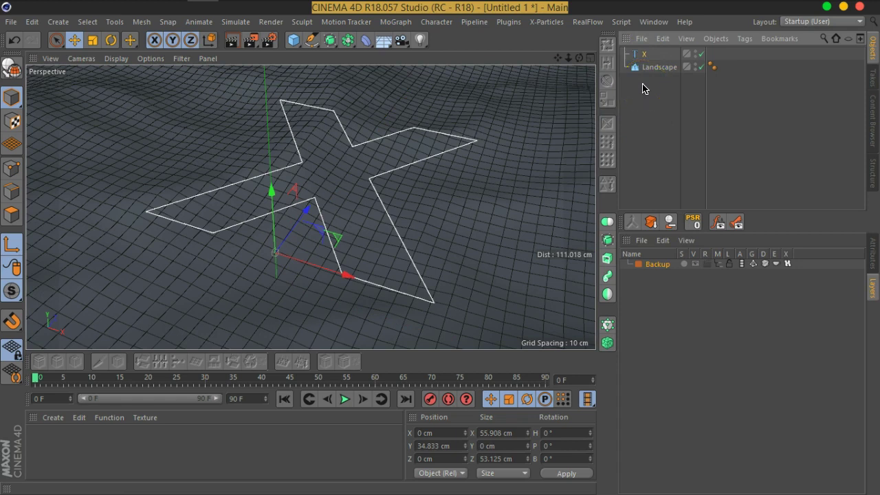
Make the X text spline editable and switch to Points mode
left_click(11, 168)
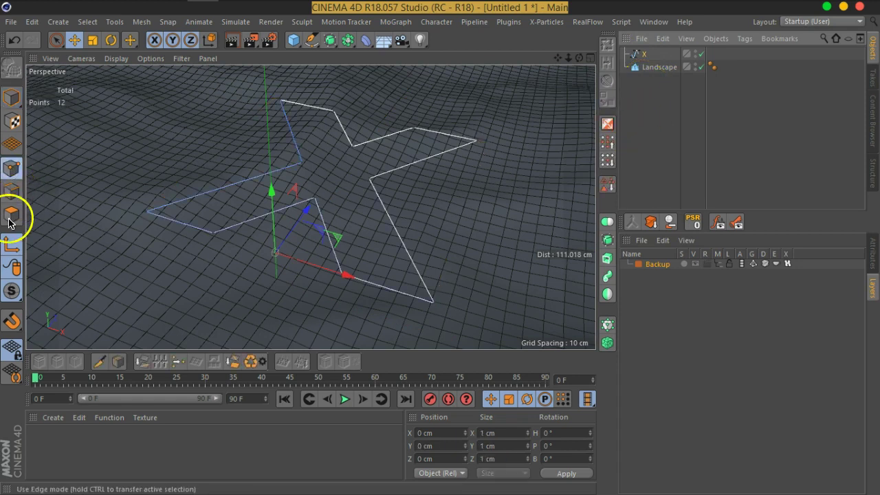
Select all points of the X spline and create an outward outline around it, about 73.5 by 62 cm overall
left_click(12, 101)
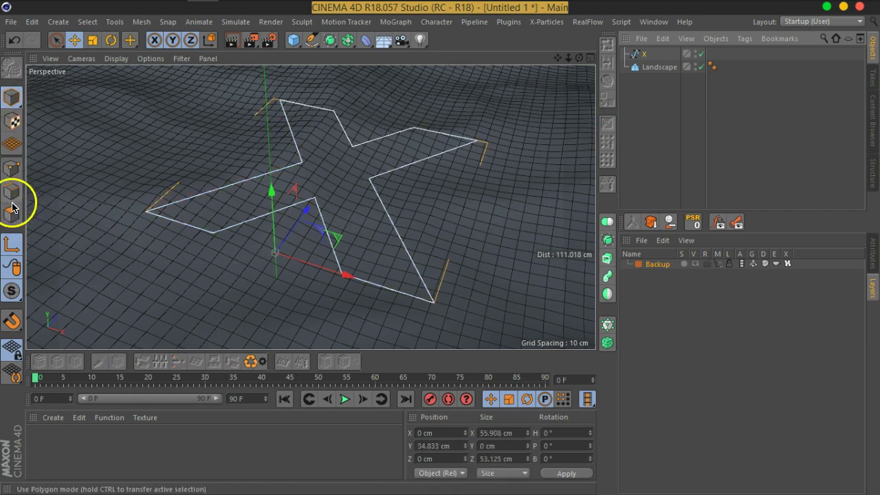
left_click(12, 167)
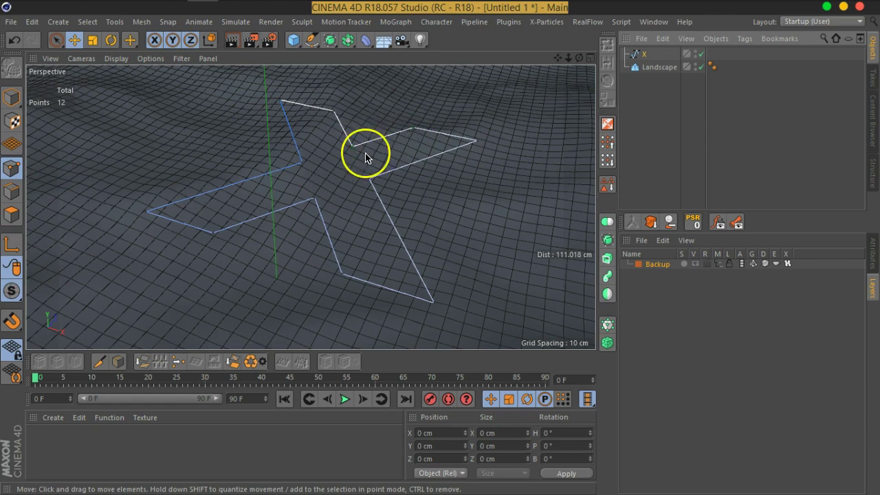
key("ctrl+a")
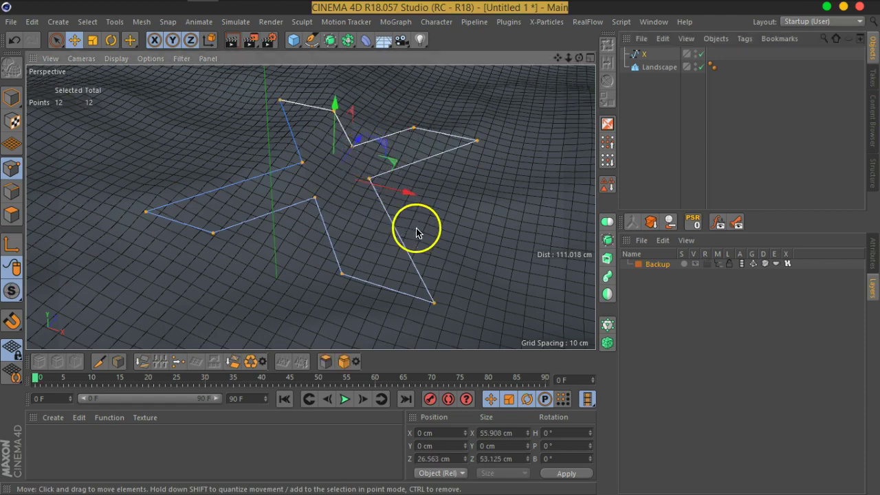
left_click_drag(440, 216, 413, 285, "alt")
right_click(418, 297)
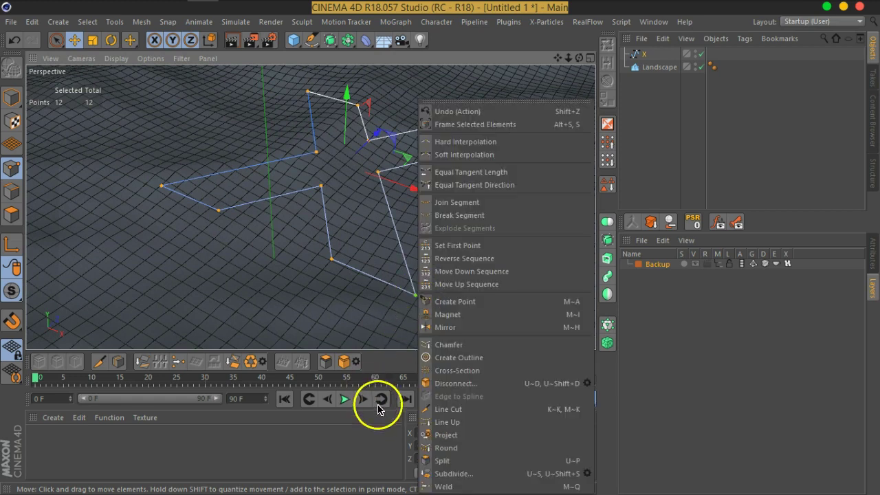
left_click(457, 358)
left_click_drag(448, 295, 521, 251)
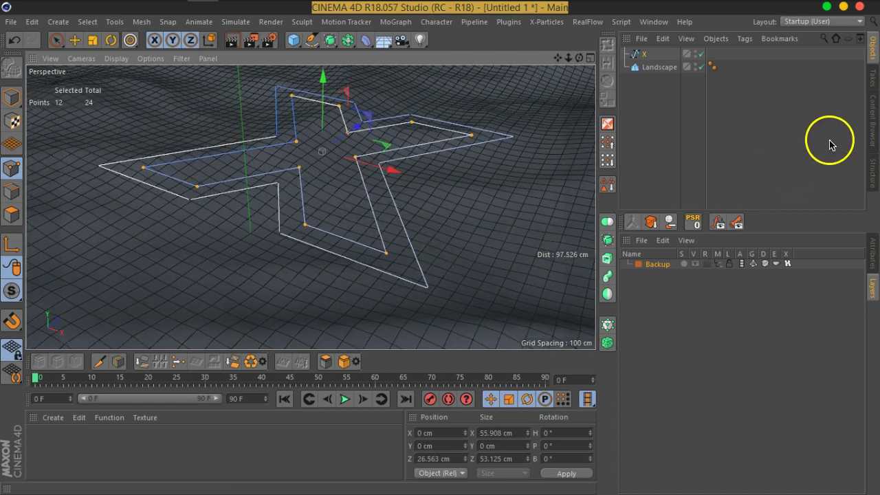
Browse the content library down to the user's saved object presets and examine their enlarged thumbnails
left_click(874, 126)
double_click(694, 145)
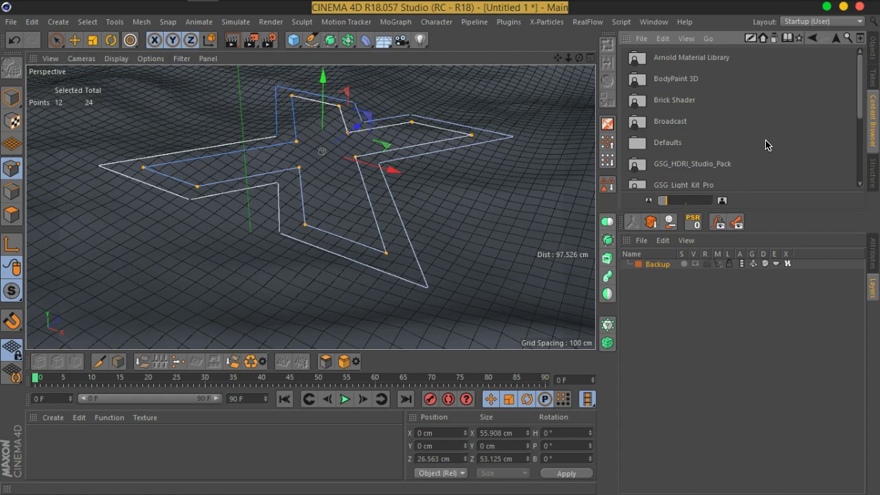
scroll(768, 145, "down", 3)
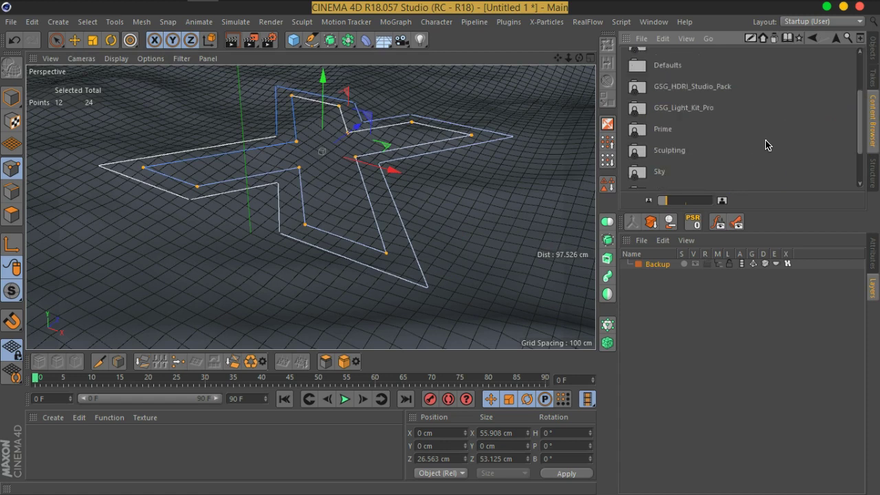
scroll(767, 145, "down", 3)
scroll(767, 145, "up", 6)
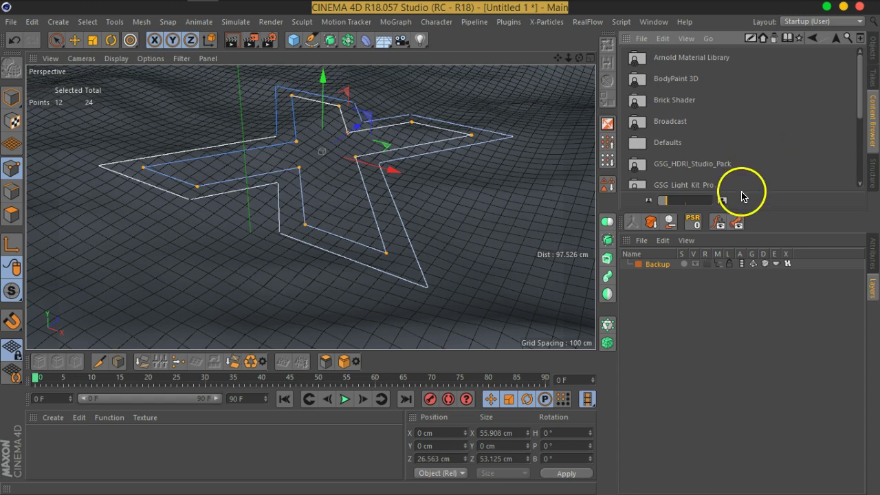
left_click_drag(754, 211, 753, 250)
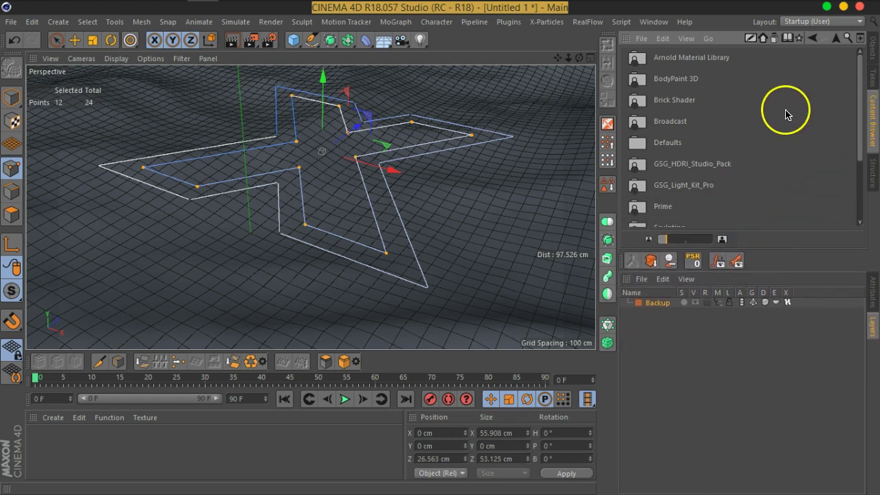
scroll(788, 115, "down", 3)
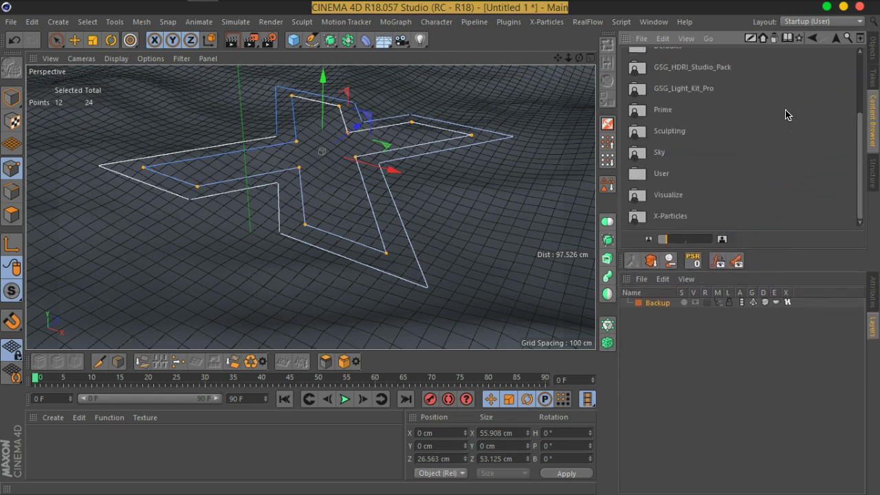
double_click(685, 175)
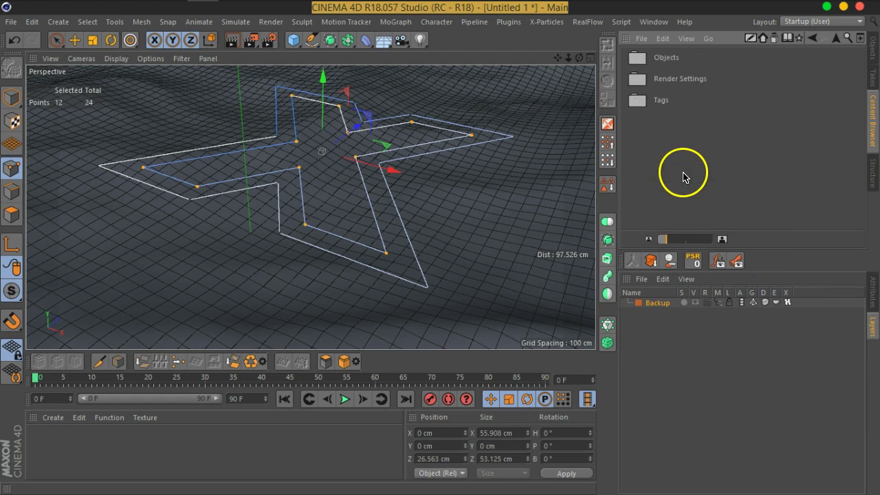
double_click(678, 57)
left_click_drag(664, 246, 685, 241)
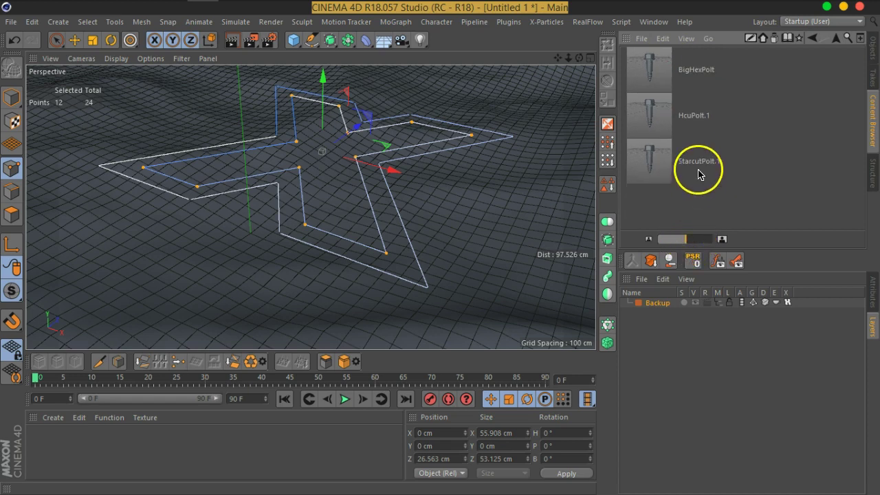
left_click(870, 53)
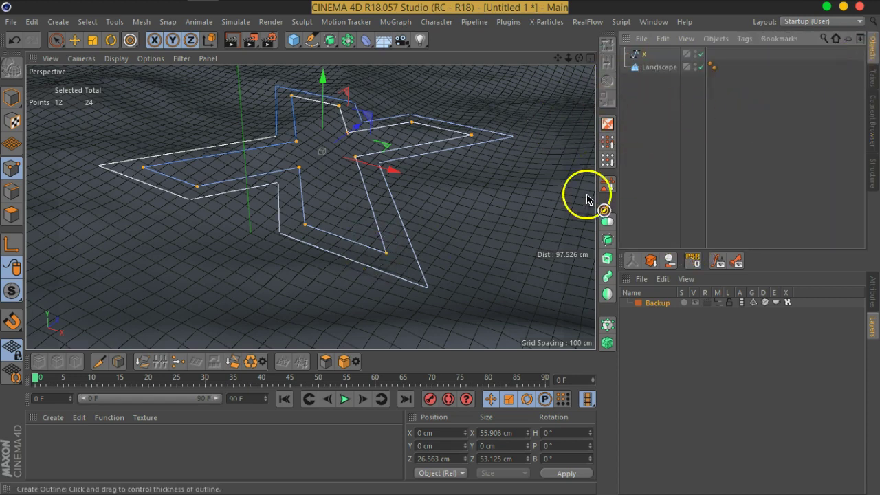
Rename the outlined X spline as "X Outer"
middle_click_drag(435, 185, 490, 180, "alt")
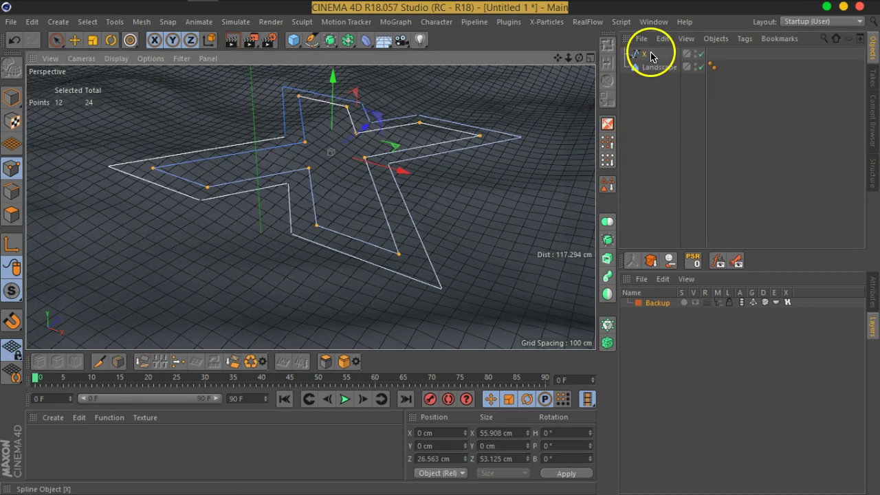
double_click(646, 54)
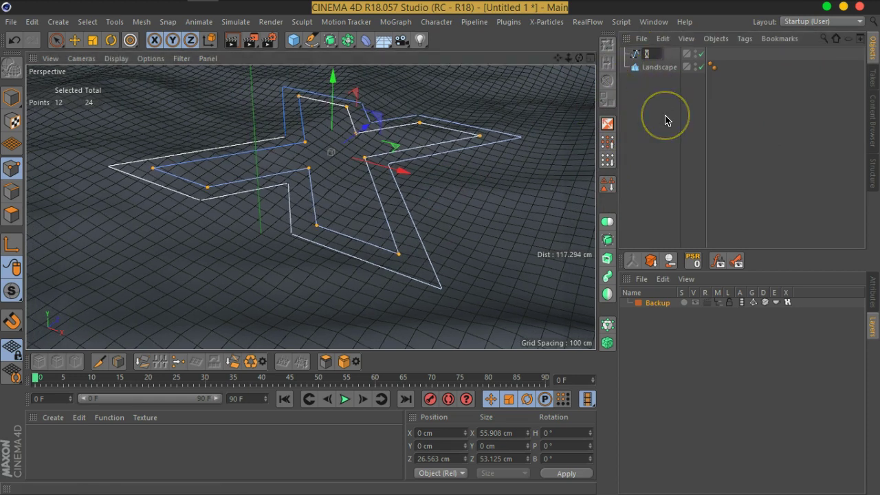
type("X Outer")
key("Return")
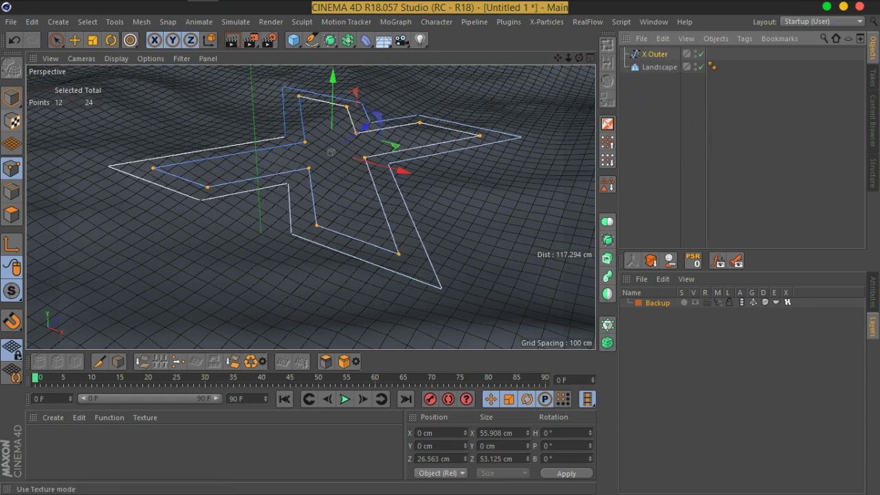
Switch to Model mode and add an Extrude object as the parent of the X Outer spline
left_click(7, 102)
middle_click_drag(400, 147, 405, 171, "alt")
mouse_move(380, 163)
left_mouse_down("alt")
mouse_move(360, 180)
mouse_move(388, 172)
left_mouse_up("alt")
left_click(330, 40)
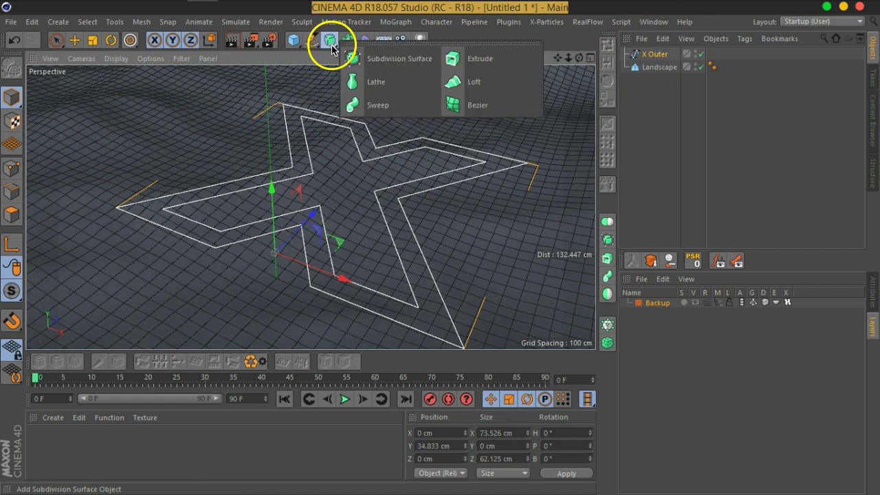
left_click(479, 58, "alt")
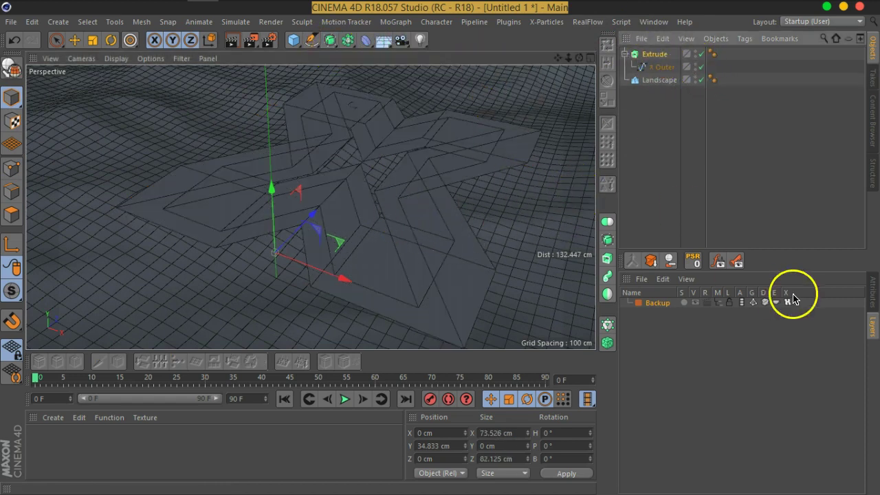
Set the Extrude movement to 0 cm in Z and 10 cm in Y so the walls rise vertically
left_click(872, 297)
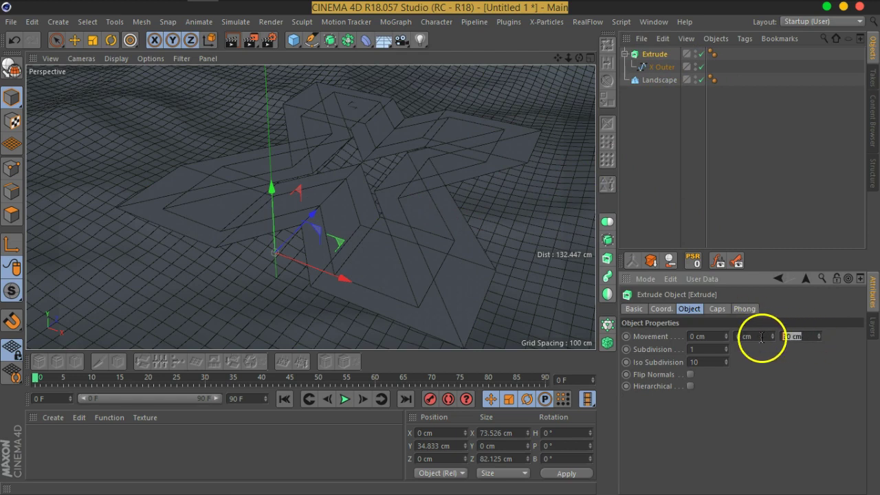
type("0")
key("Return")
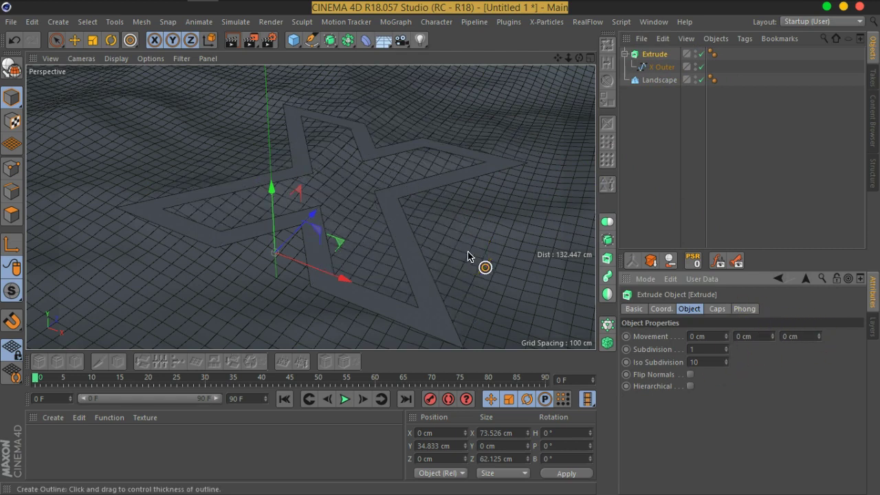
left_click_drag(774, 336, 773, 336)
left_click(773, 335)
left_click(773, 336)
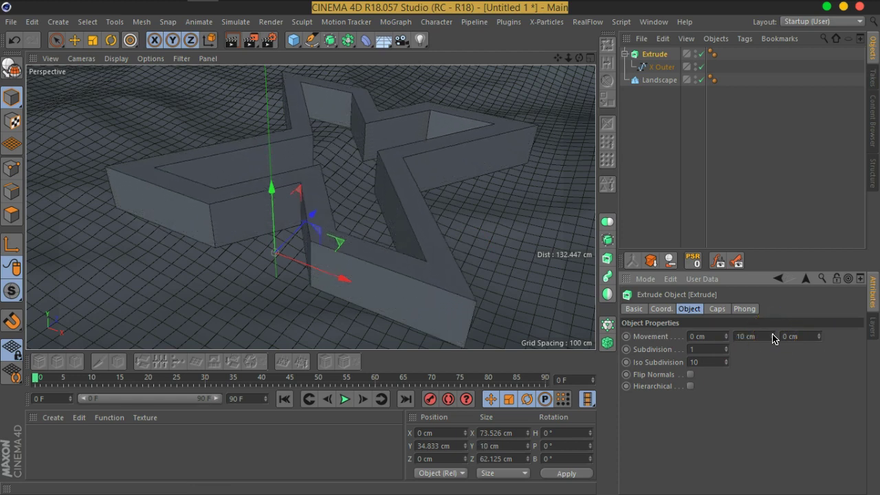
left_click_drag(461, 225, 456, 199, "alt")
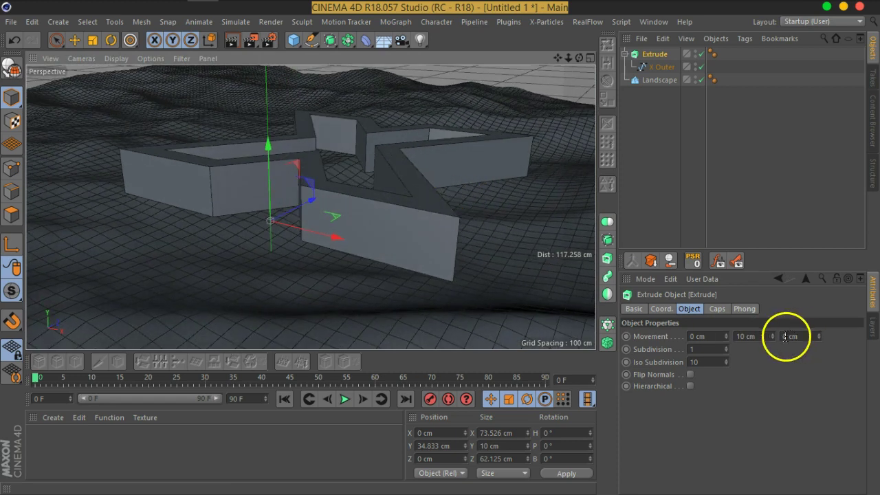
left_click_drag(440, 254, 401, 233, "alt")
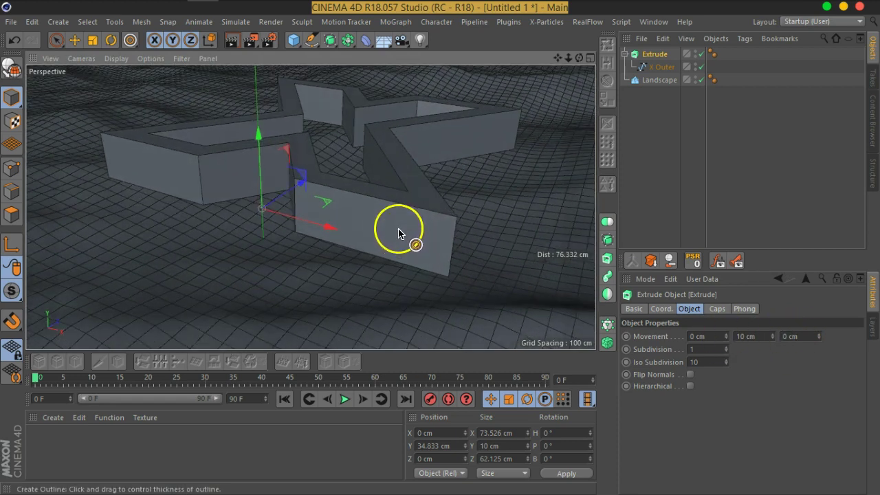
Center the X Outer spline's axis on its geometry and lower the spline about 8.7 cm into the landscape
left_click(658, 68)
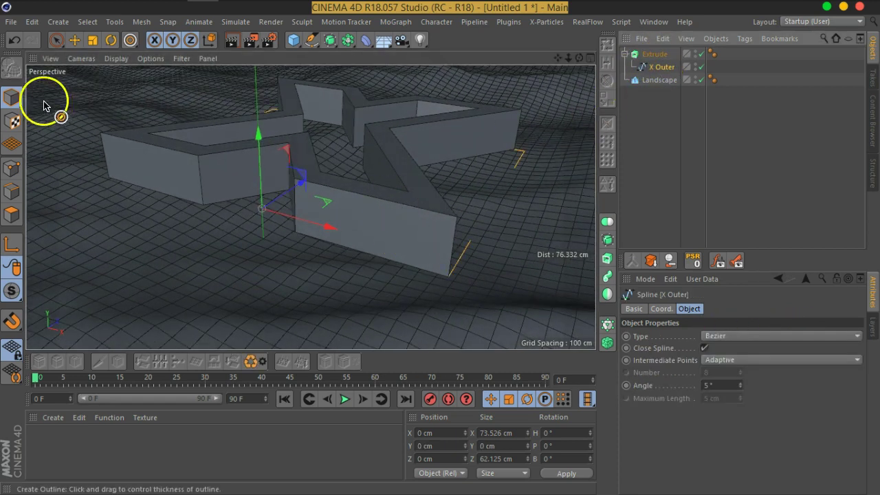
left_click(75, 40)
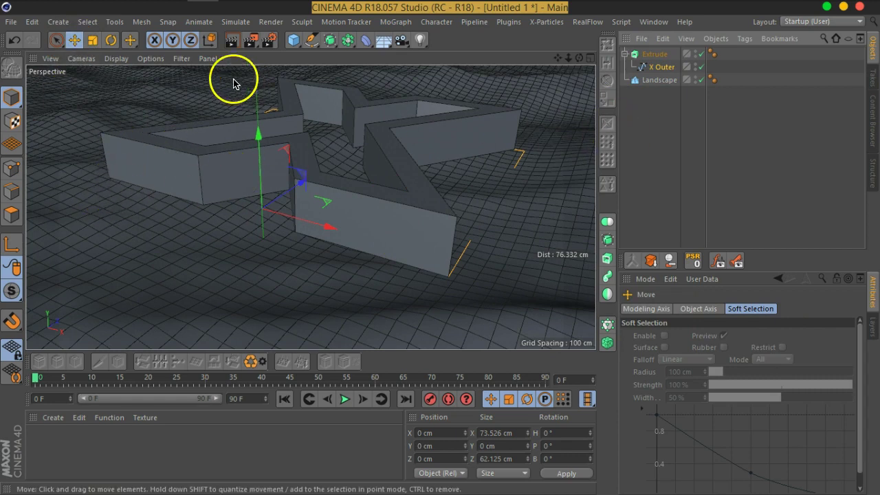
left_click(142, 22)
mouse_move(172, 140)
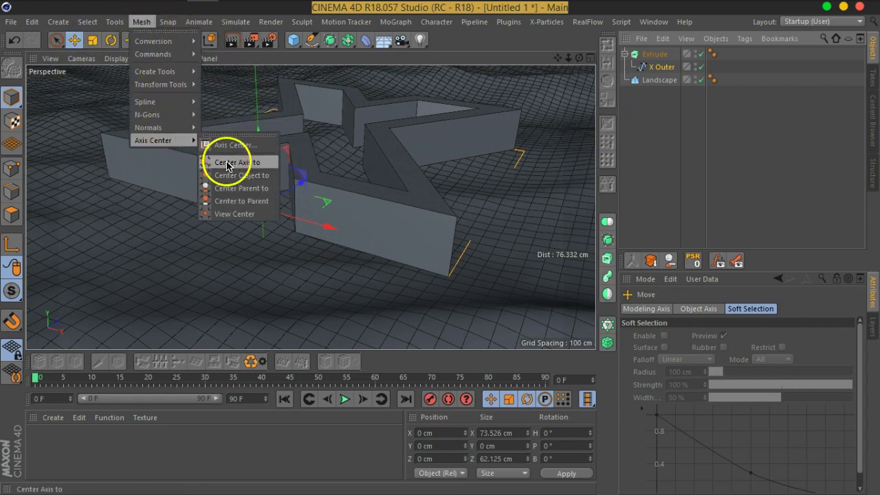
left_click(227, 158)
left_click_drag(332, 101, 337, 135)
left_click_drag(447, 204, 436, 222, "alt")
left_click_drag(378, 199, 406, 213, "alt")
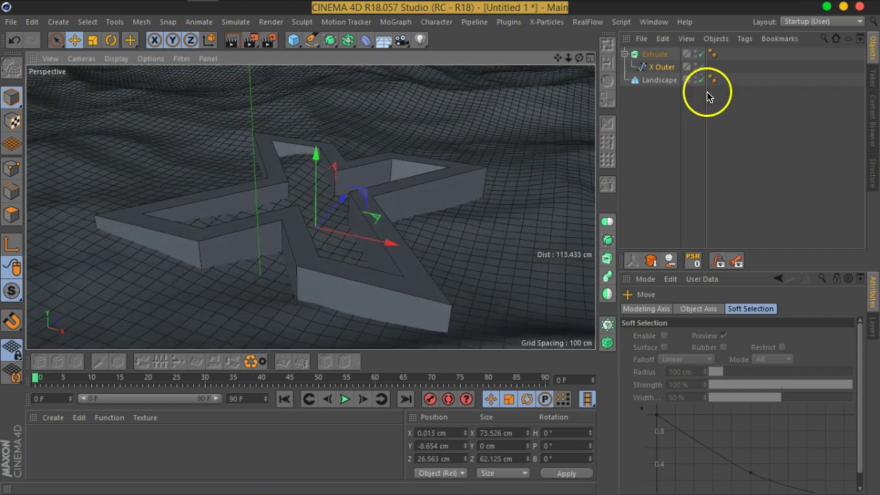
Set the Extrude object's Y movement to 13 cm
left_click(657, 57)
left_click(759, 336)
scroll(762, 337, "up", 1)
scroll(762, 337, "up", 2)
middle_click_drag(524, 280, 485, 266, "alt")
left_click_drag(428, 236, 521, 202, "alt")
Enable Create Single Object in the Extrude object's cap settings
left_click(657, 55)
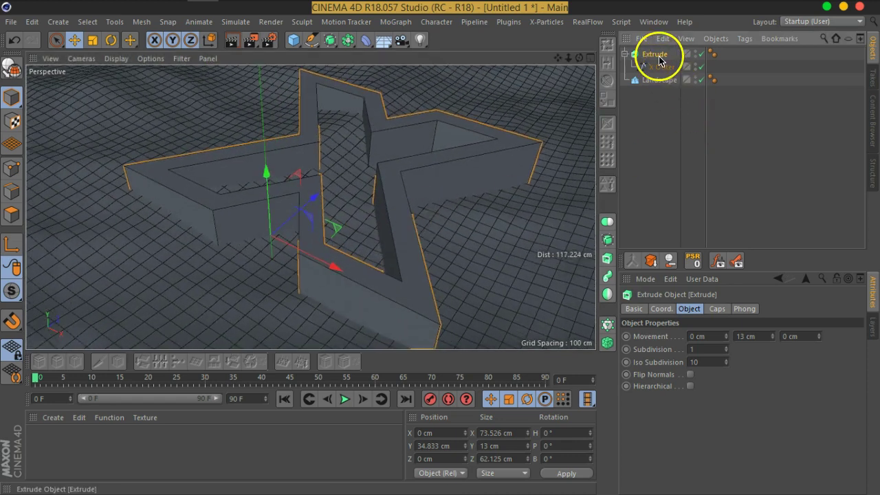
left_click(716, 314)
scroll(784, 433, "down", 5)
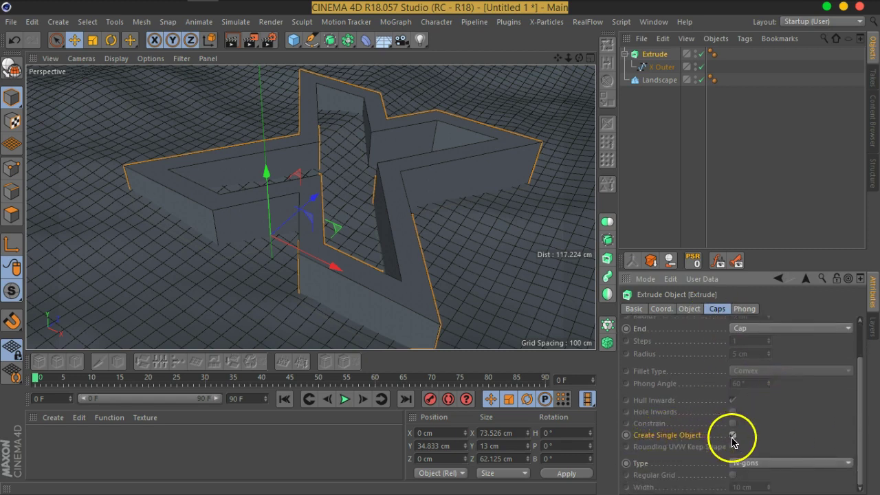
left_click(732, 434)
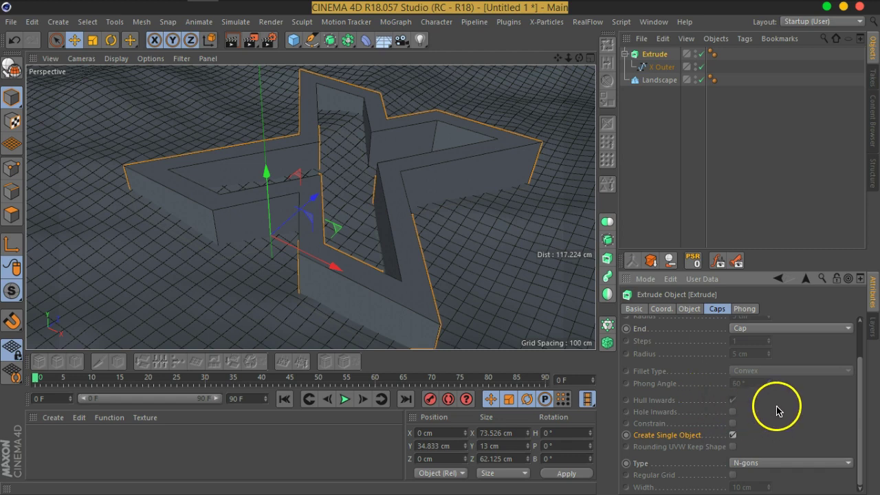
scroll(781, 407, "up", 3)
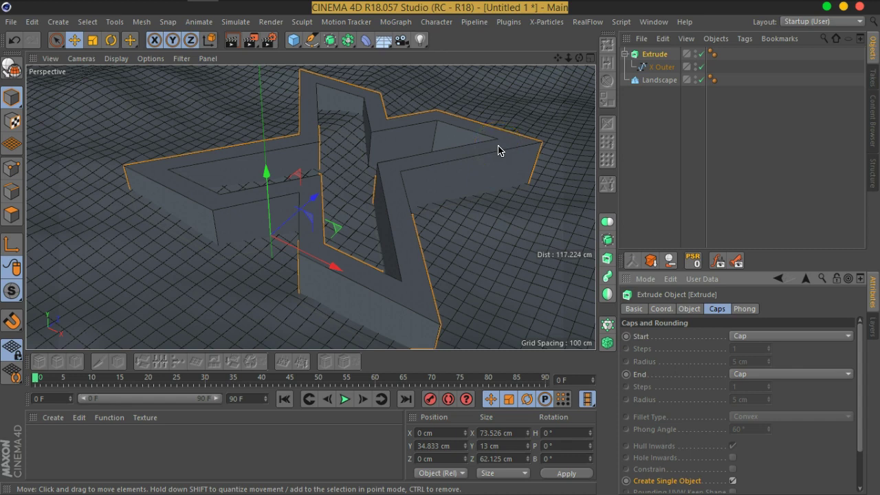
scroll(757, 454, "down", 3)
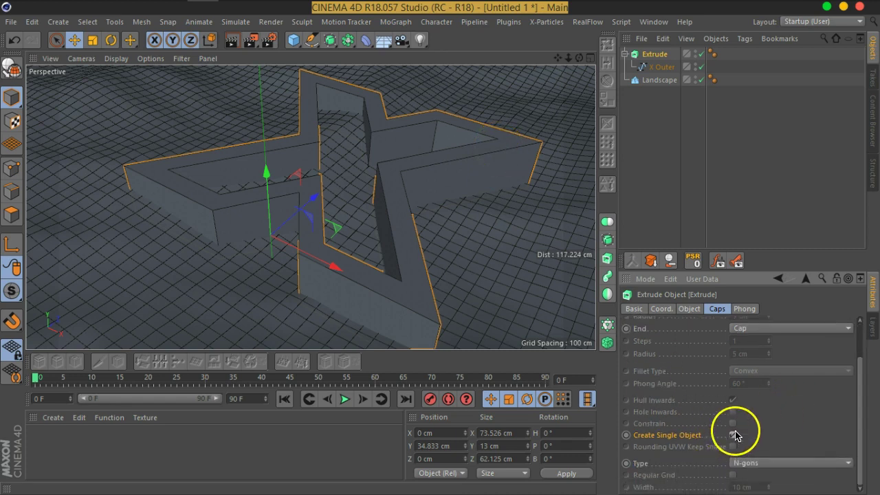
scroll(812, 446, "up", 3)
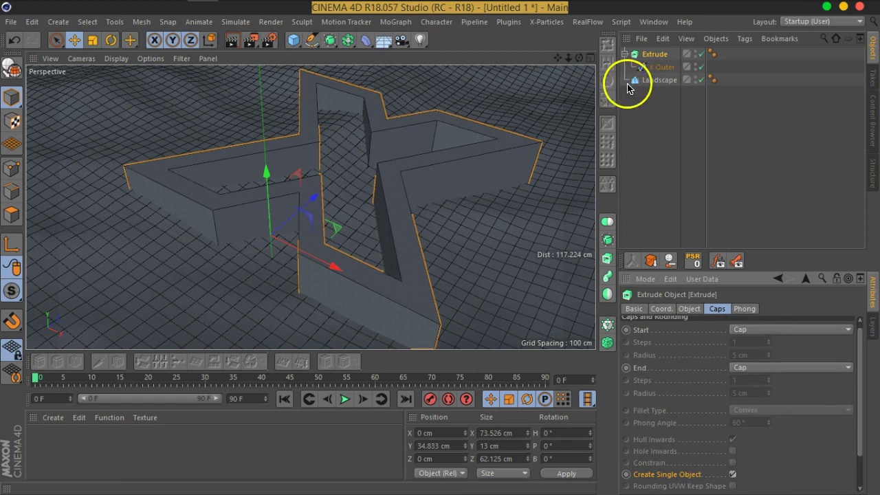
Collapse the Extrude hierarchy and group it under a new null
left_click(625, 54)
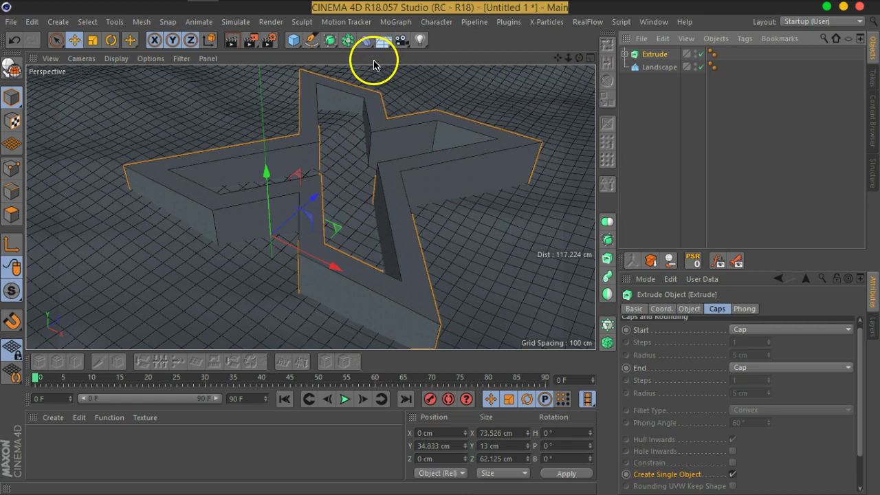
key("alt+g")
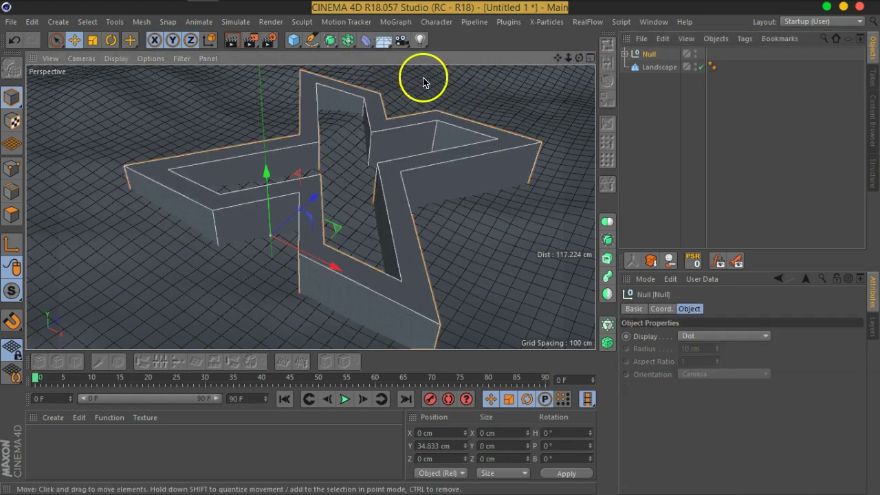
Add a Bevel deformer inside the null alongside the Extrude object and select it for editing
left_click(366, 40)
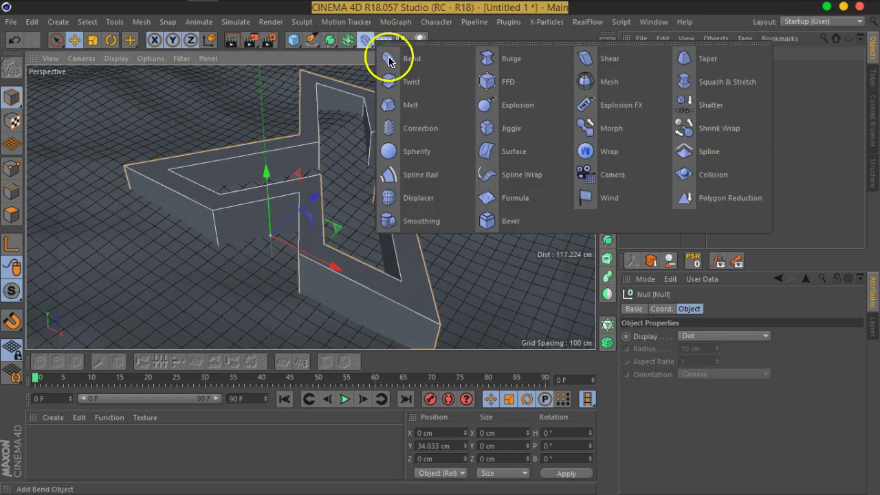
left_click(507, 239)
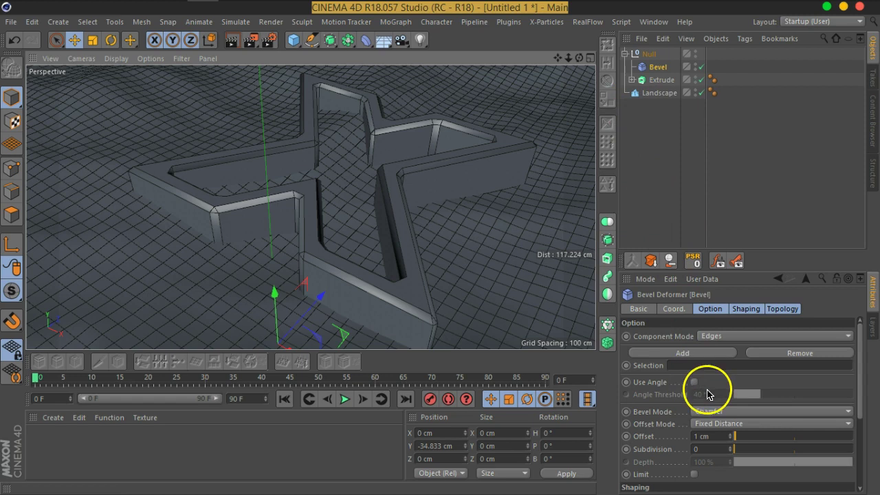
left_click(658, 82)
left_click(632, 79)
left_click(665, 92)
left_click(663, 80)
left_click(631, 79)
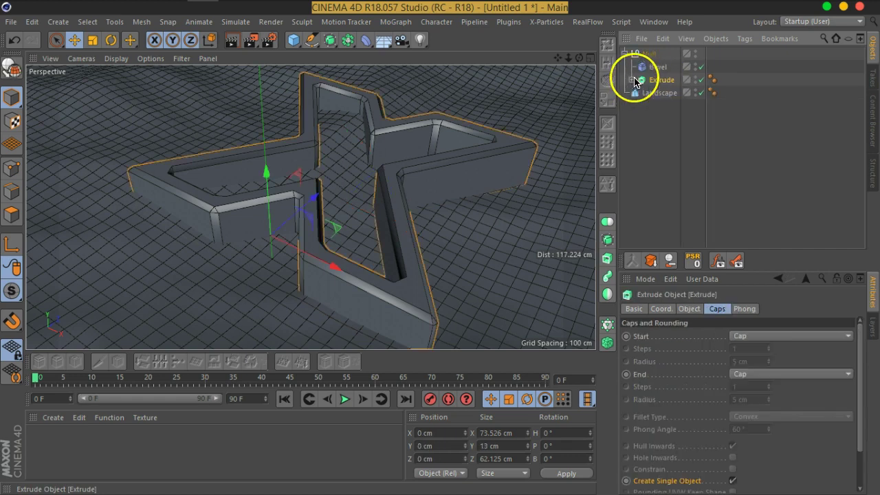
left_click(654, 67)
left_click_drag(747, 253, 739, 190)
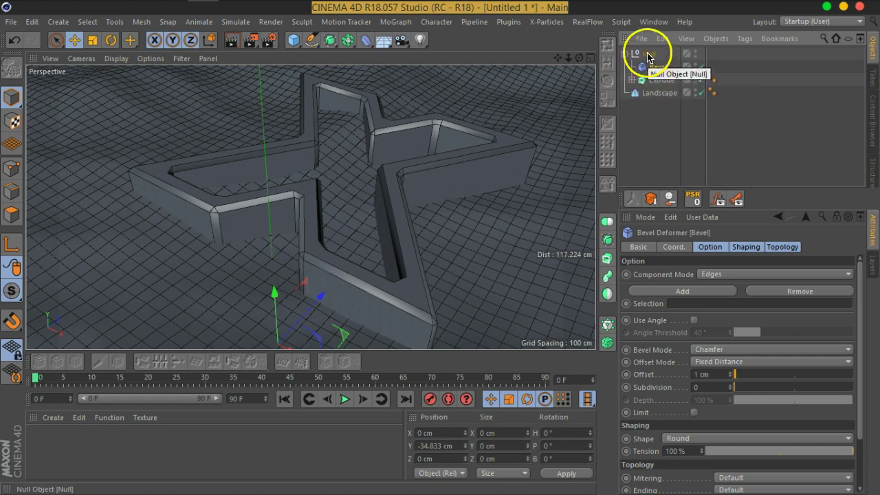
Try a Bevel offset of 0.2 cm, settle on 0.3 cm, and set the subdivision to 1
left_click(721, 375)
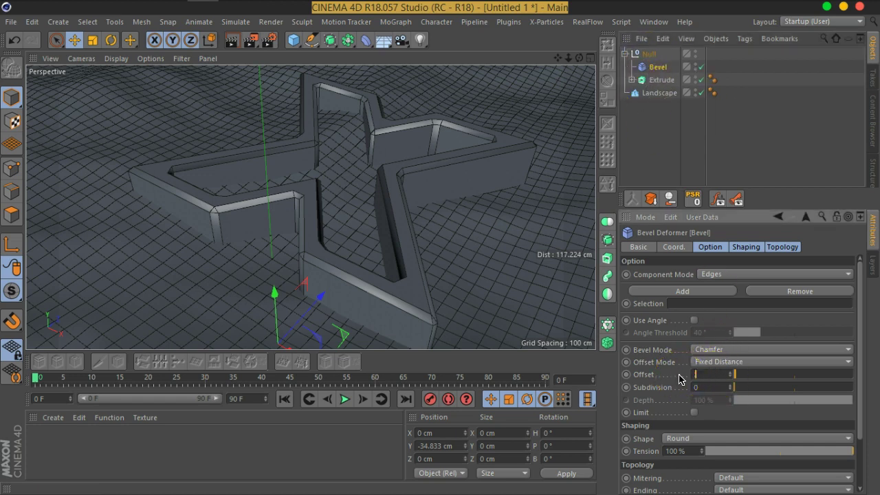
key("Return")
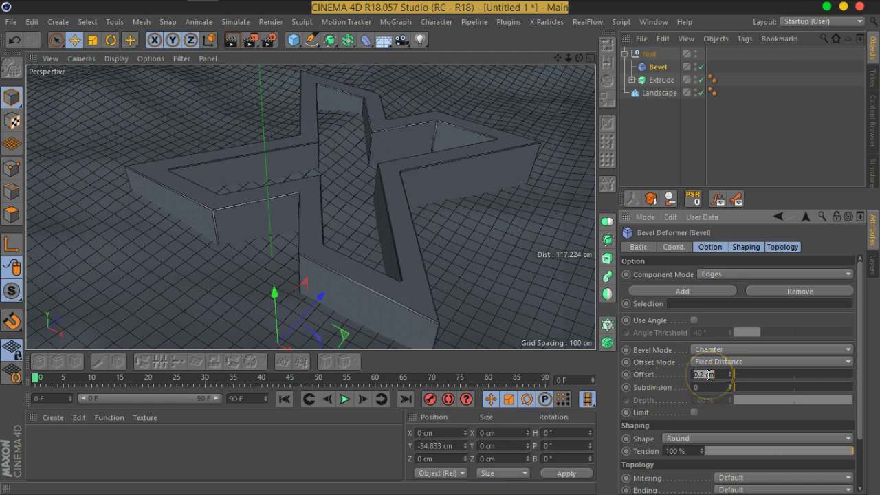
key("Return")
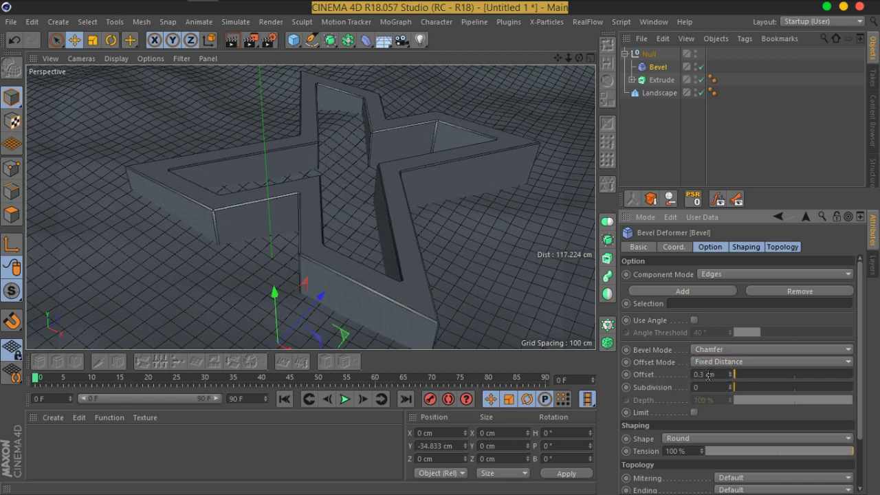
left_click(731, 385)
mouse_move(379, 178)
left_mouse_down("alt")
mouse_move(387, 149)
mouse_move(385, 163)
left_mouse_up("alt")
scroll(383, 177, "up", 8)
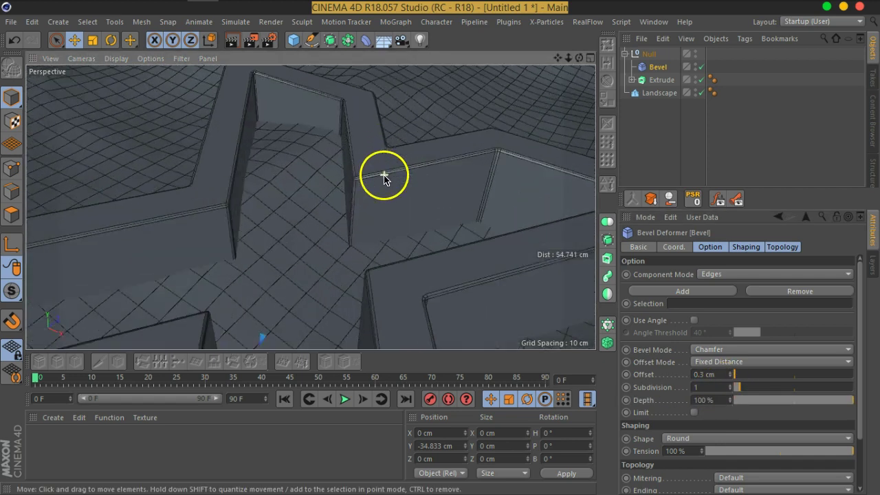
scroll(349, 196, "down", 6)
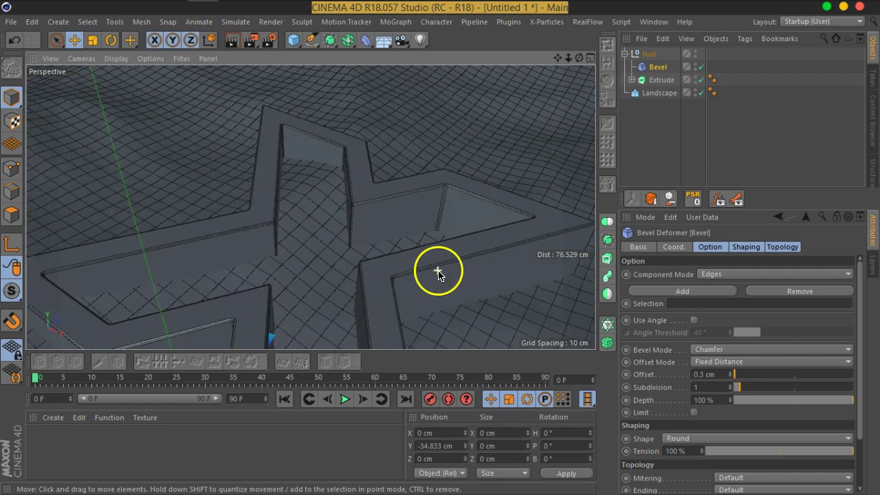
middle_click_drag(461, 251, 456, 185, "alt")
left_click_drag(457, 188, 452, 281, "alt")
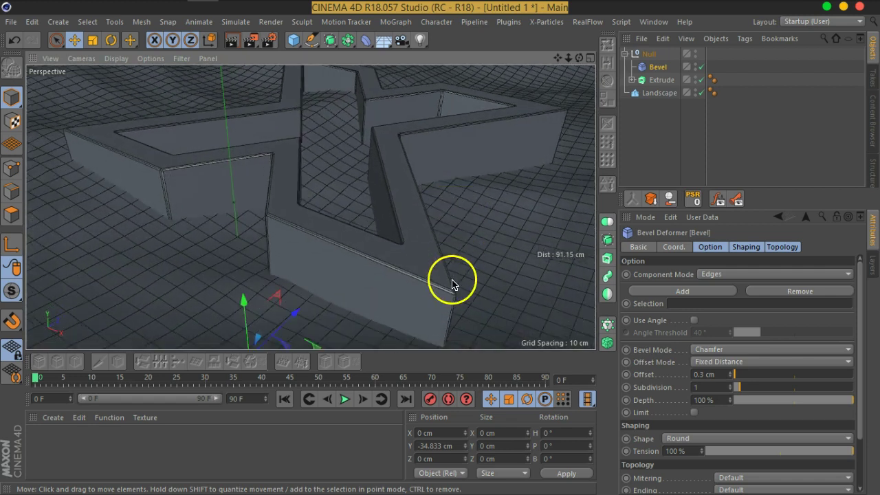
Set the Bevel deformer's offset to 0.5 cm, trying 0.4 cm on the way, and its subdivision to 2
left_click(725, 375)
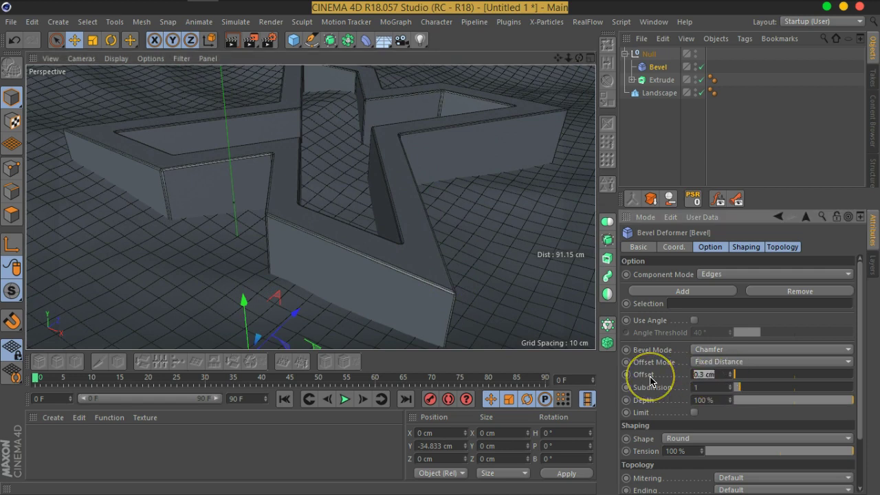
type(".4")
key("Return")
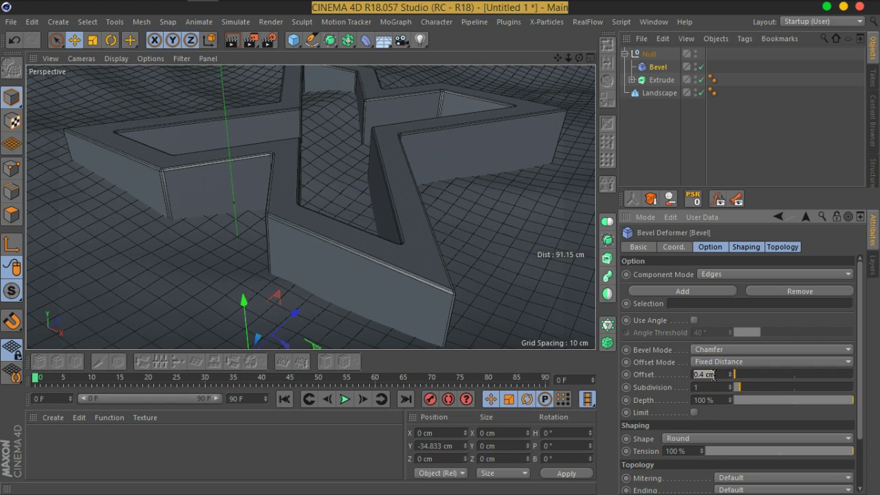
key("Return")
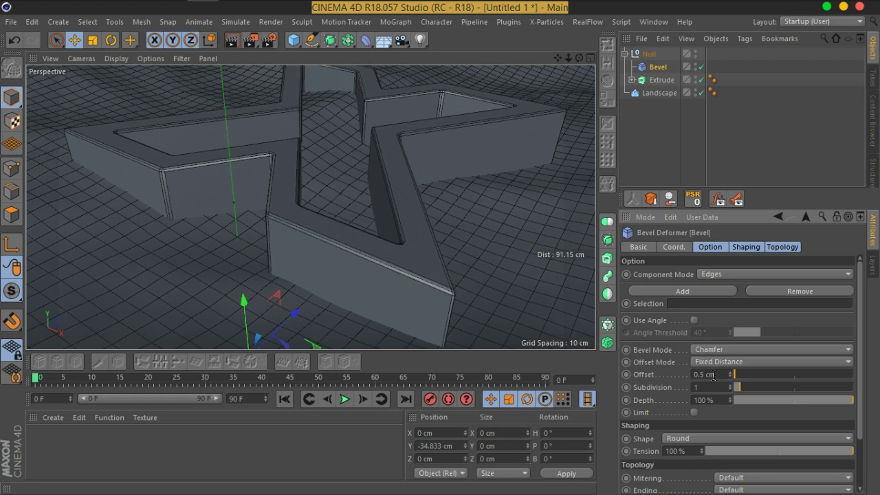
left_click(731, 385)
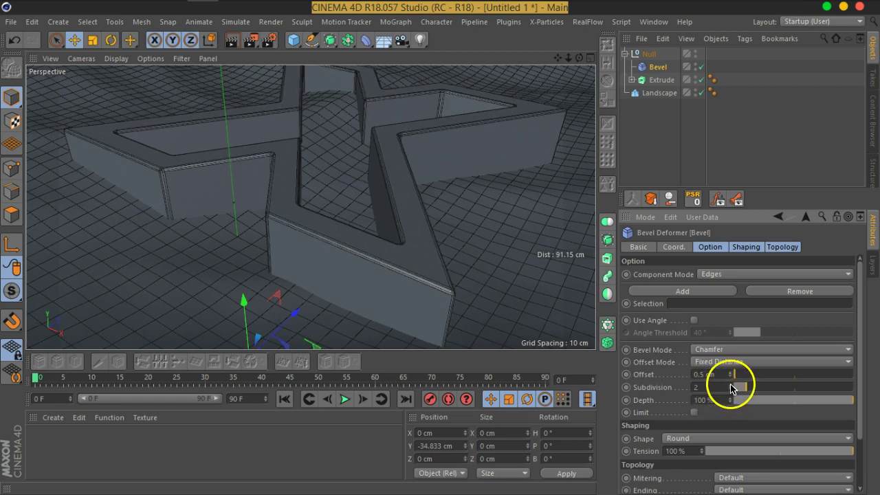
left_click_drag(426, 191, 454, 200, "alt")
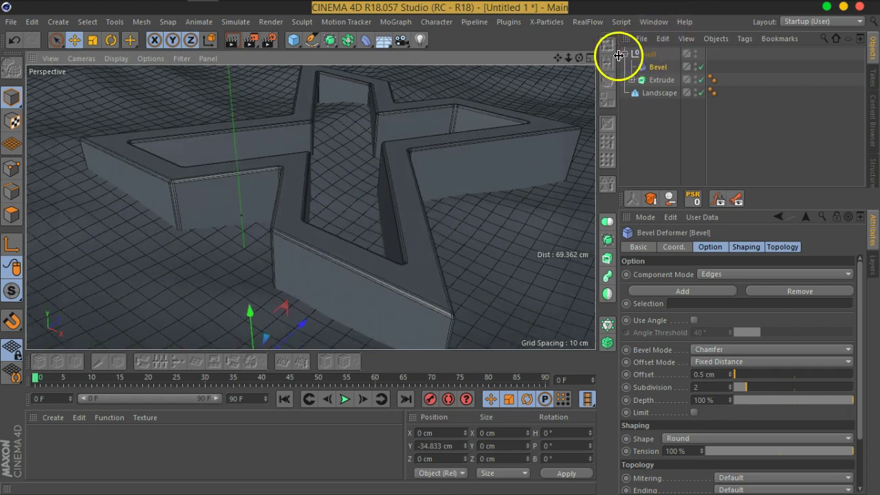
Collapse the null holding the beveled wall and rename it X Outer
left_click(631, 55)
left_click(626, 54)
double_click(650, 55)
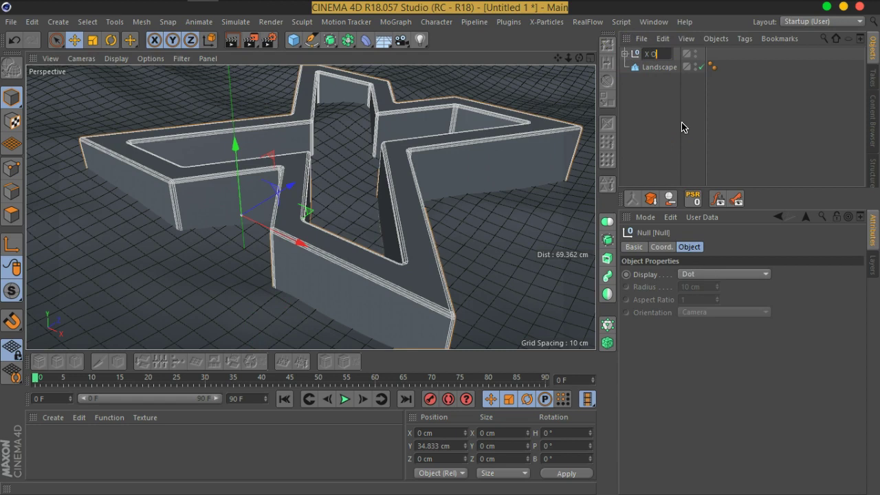
key("Return")
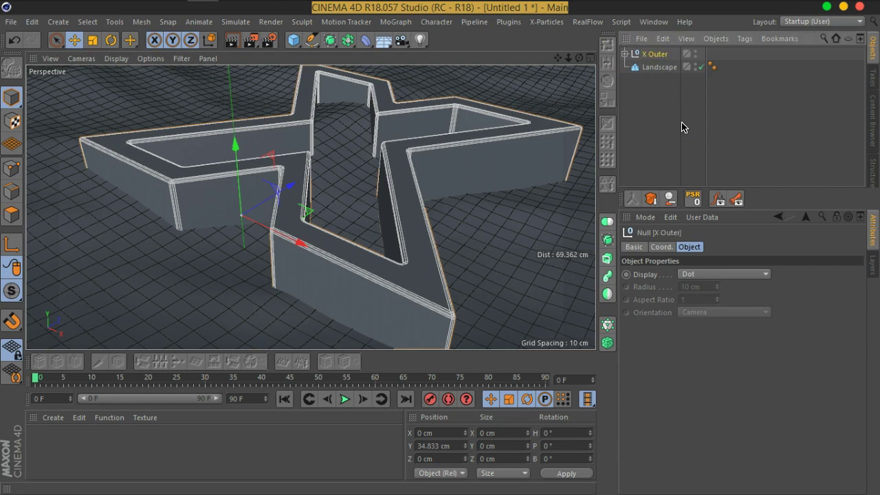
left_click_drag(399, 179, 430, 356, "alt")
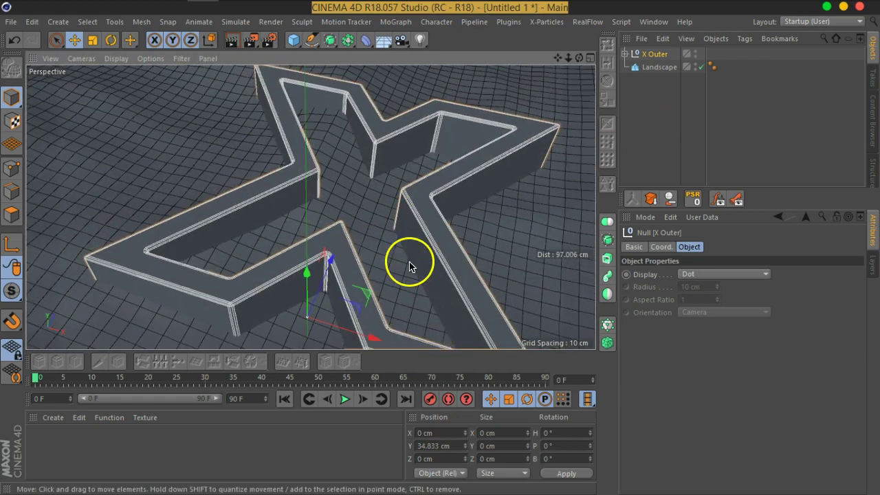
left_click_drag(447, 259, 417, 262, "alt")
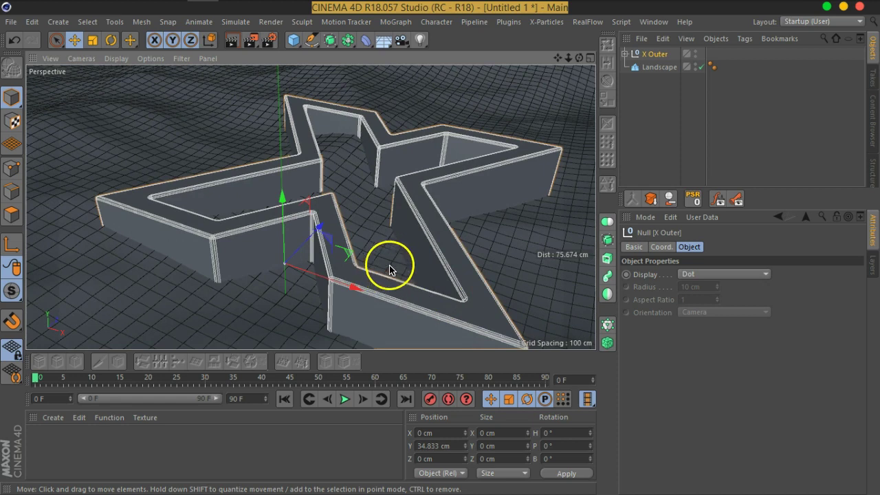
Duplicate the X Outer spline out of the Extrude object and place the copy at the top of the object list
left_click(625, 55)
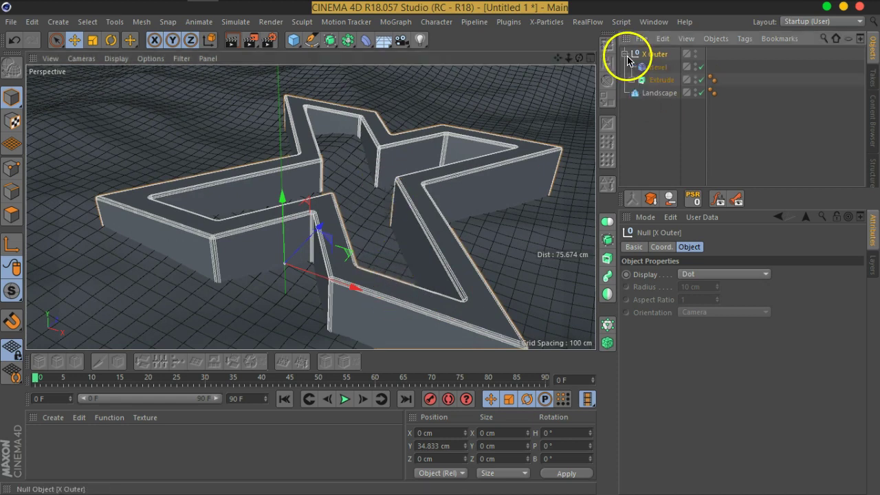
left_click(632, 80)
left_click(664, 93)
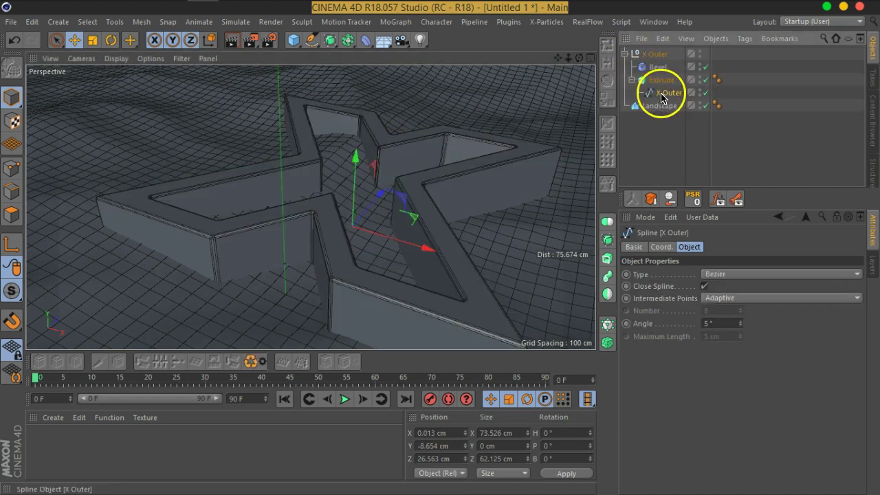
left_click_drag(668, 93, 651, 148, "ctrl")
left_click(626, 54)
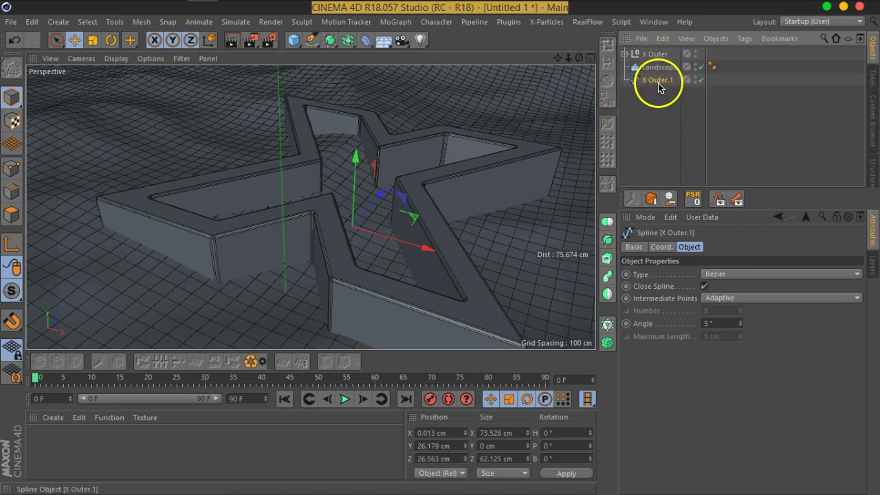
left_click_drag(655, 53, 656, 51)
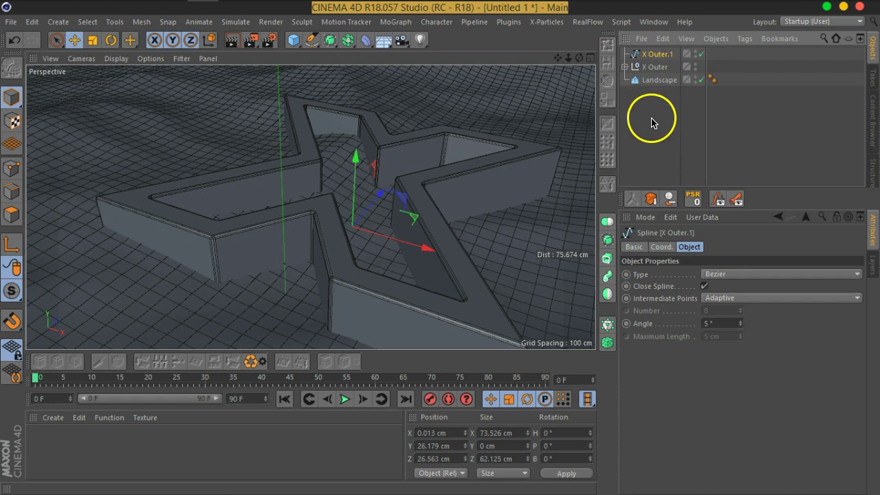
left_click(657, 111)
Hide the X Outer group and the Landscape, and select the duplicated spline on its own
left_click(654, 67)
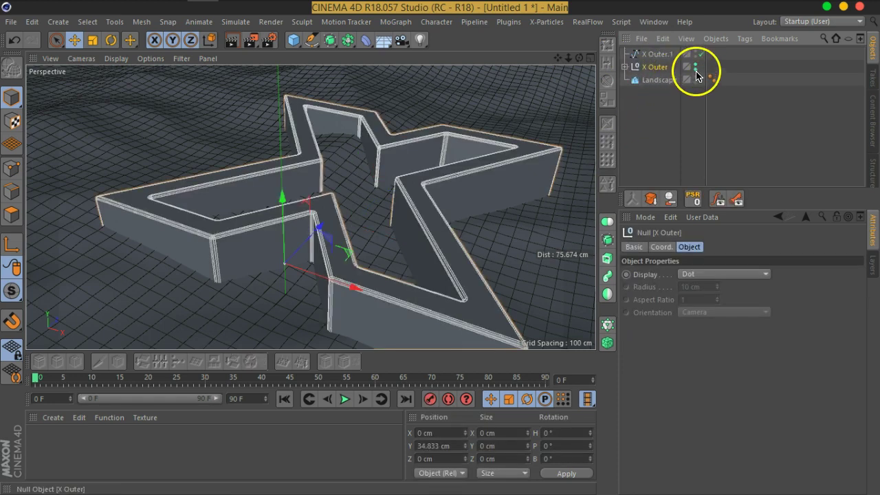
left_click(696, 70)
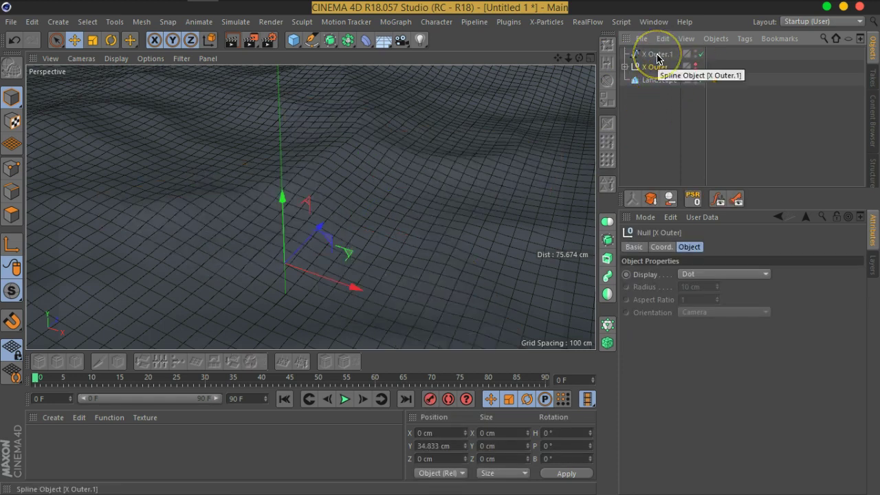
left_click(656, 55)
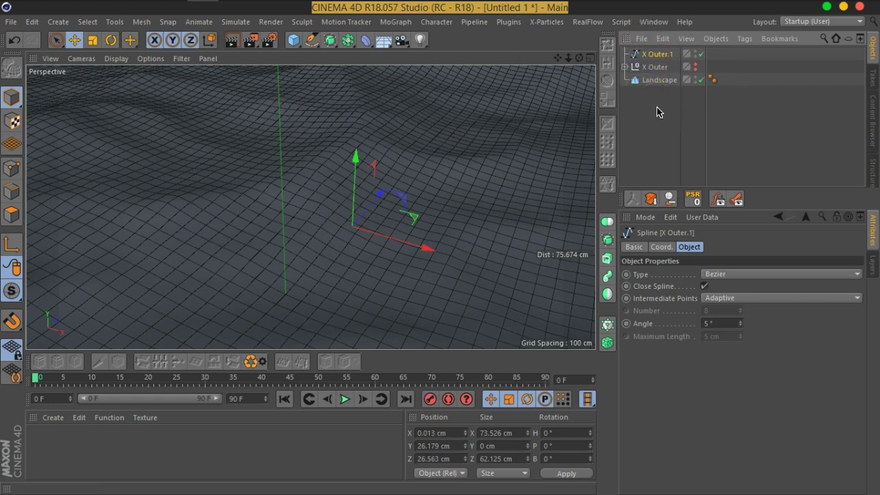
left_click(695, 78)
middle_click_drag(480, 248, 442, 194, "alt")
left_click(648, 57)
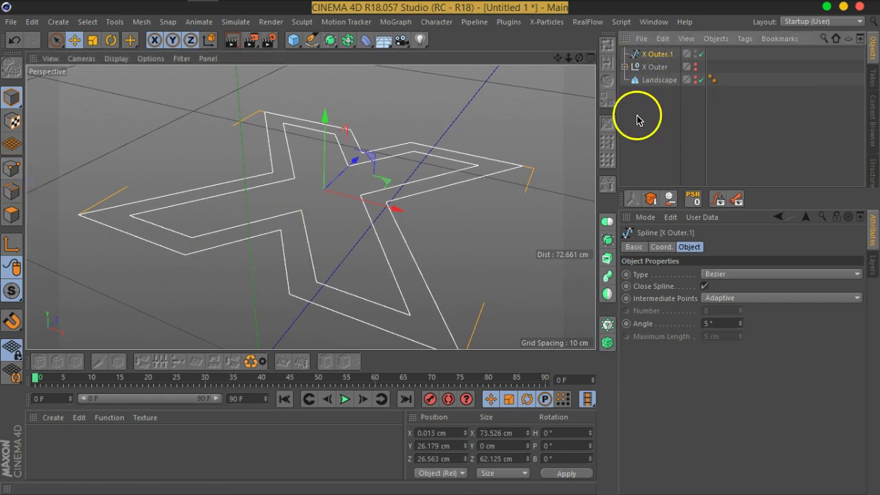
Show the X Outer group briefly to compare the wall with the duplicated spline, and hide the group again
left_click(696, 66)
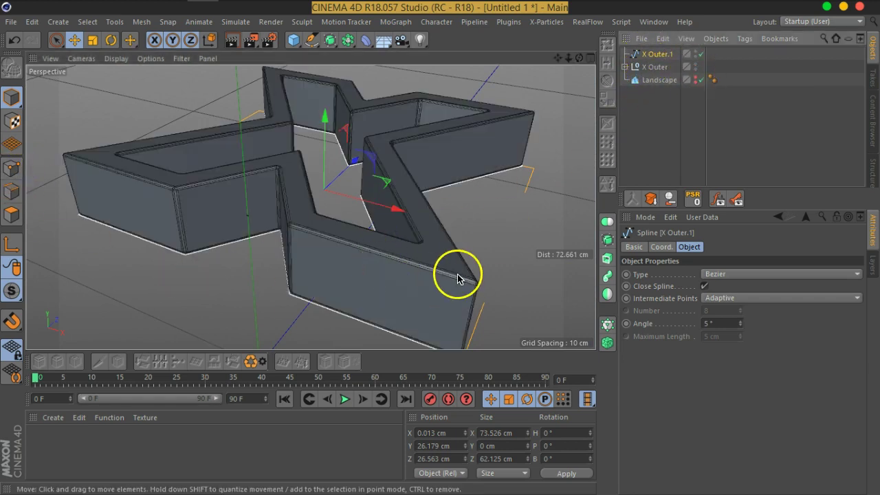
left_click_drag(359, 213, 358, 246, "alt")
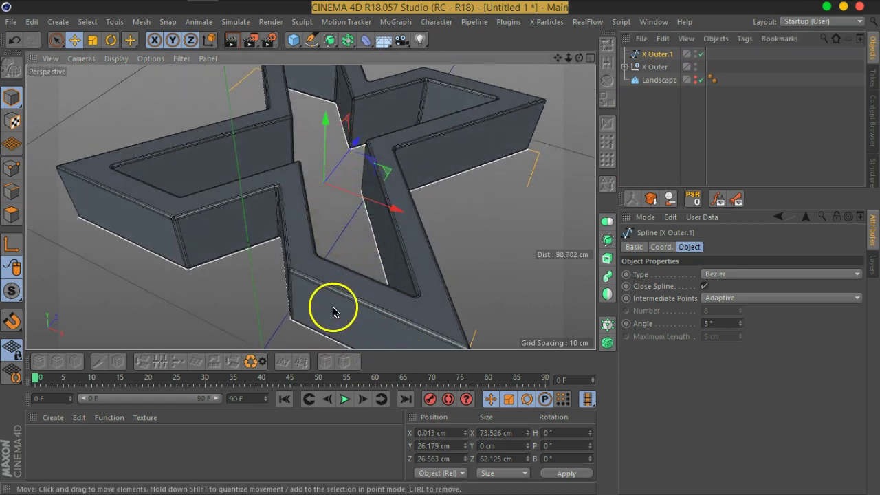
middle_click_drag(422, 284, 430, 260, "alt")
left_click_drag(438, 267, 436, 242, "alt")
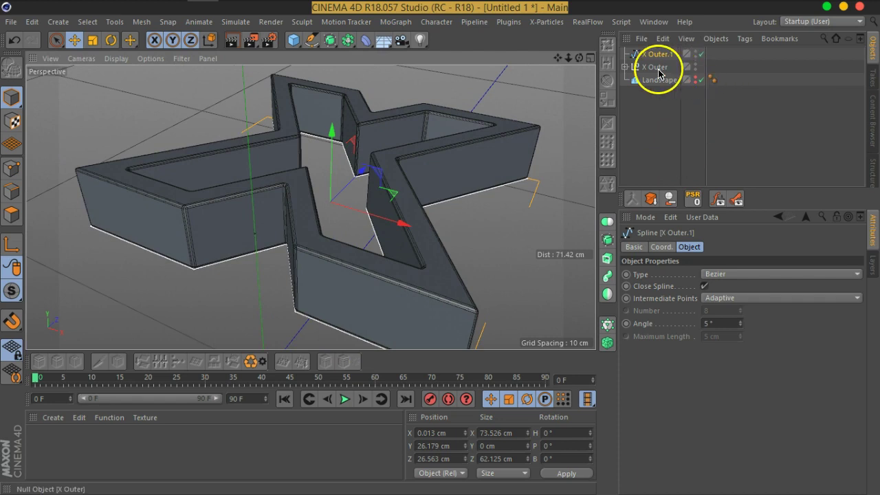
left_click(696, 69, "alt")
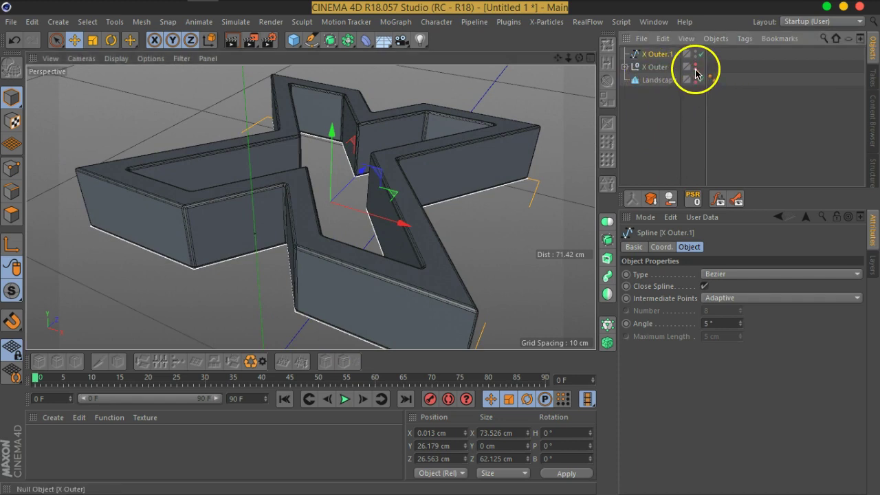
left_click(696, 68, "alt")
middle_click_drag(440, 238, 441, 198, "alt")
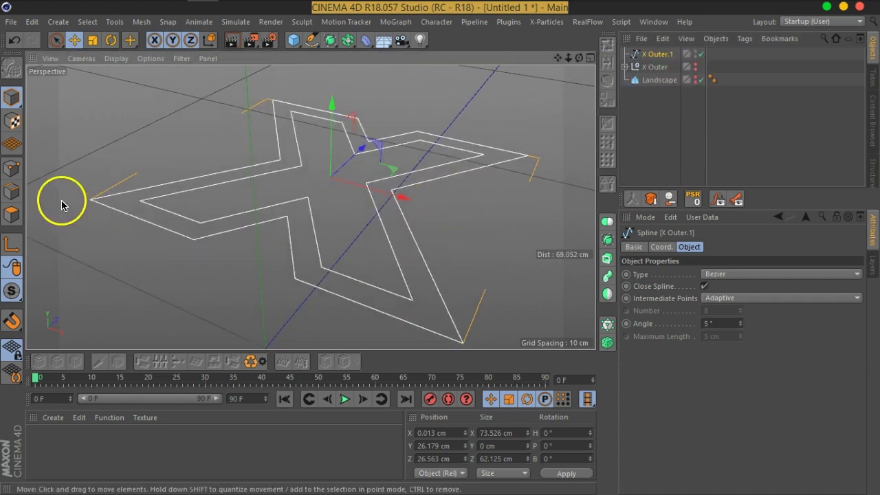
Delete the outer outline's 12 connected points from the duplicated X spline, keeping only the inner outline
left_click(14, 169)
left_click(90, 202)
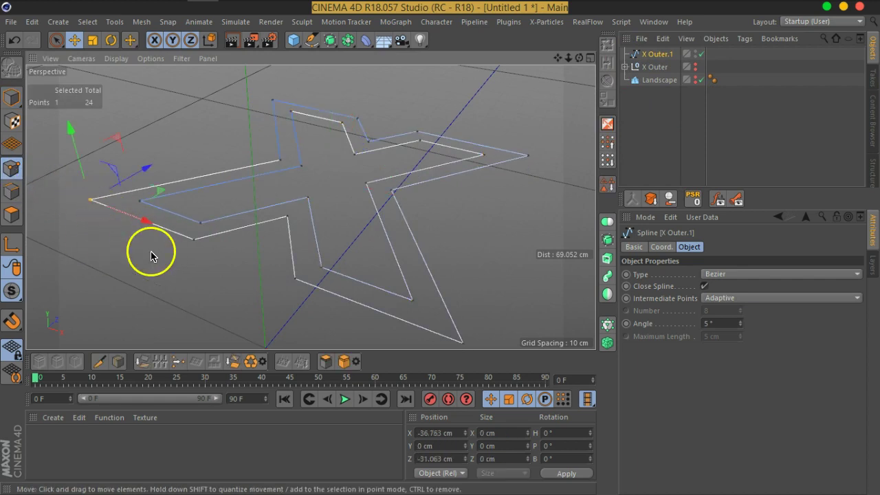
left_click(195, 240)
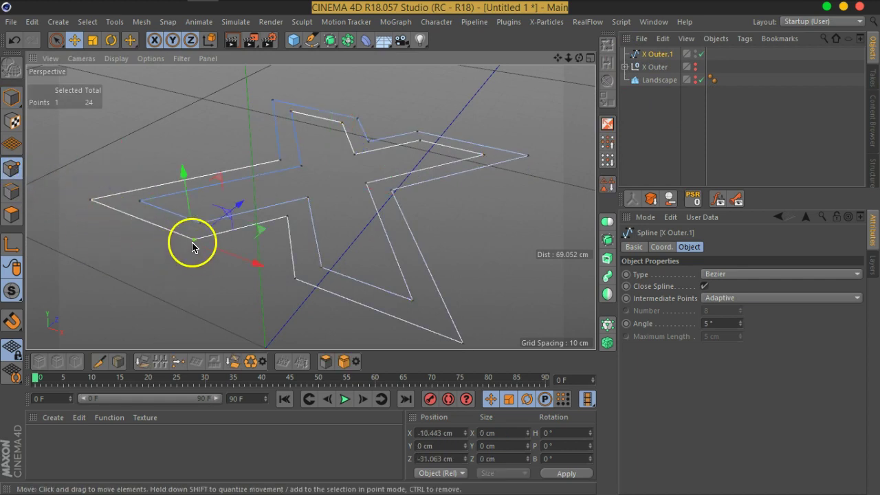
left_click(87, 23)
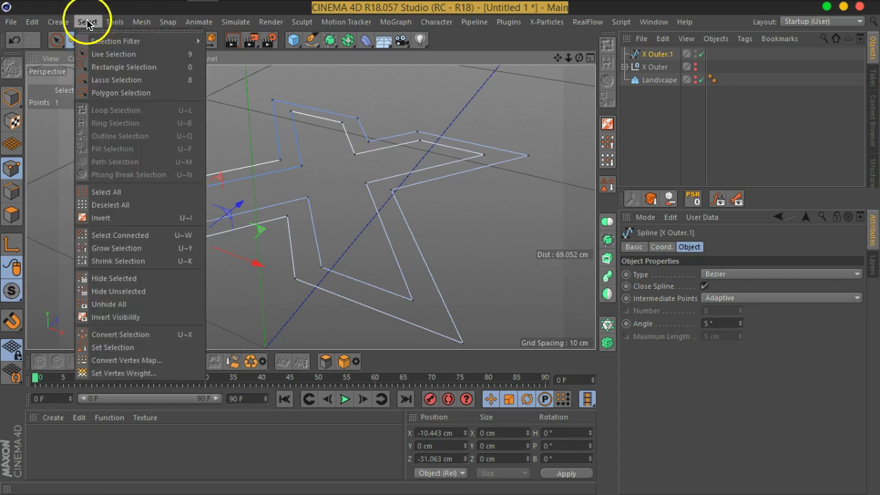
left_click(148, 236)
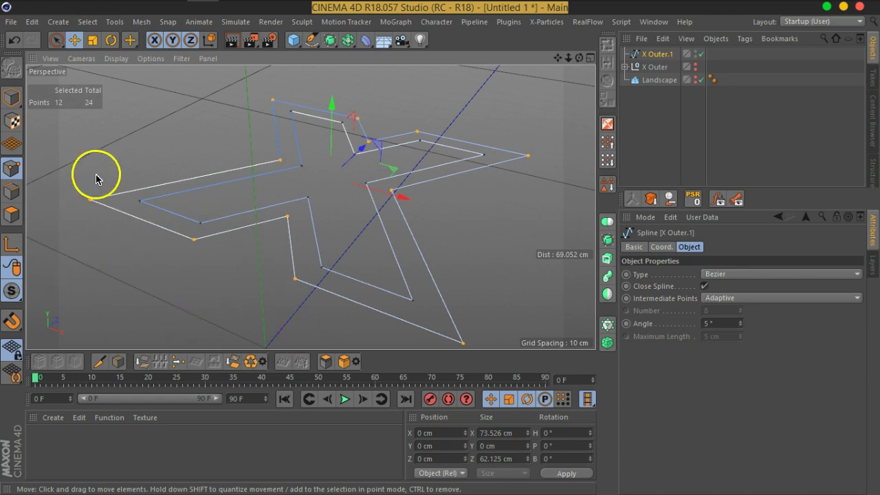
key("Delete")
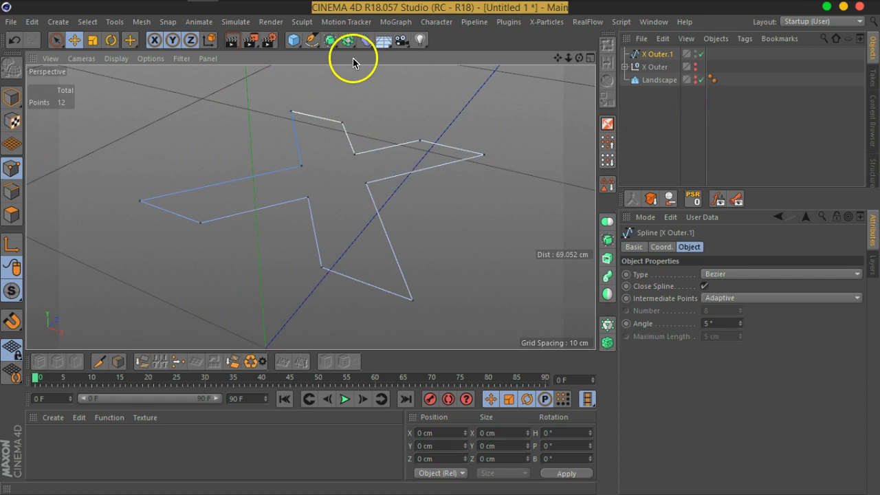
Check the outer wall's extrusion settings and place the X Outer.1 spline inside a new Extrude object
left_click(626, 67)
left_click(658, 93)
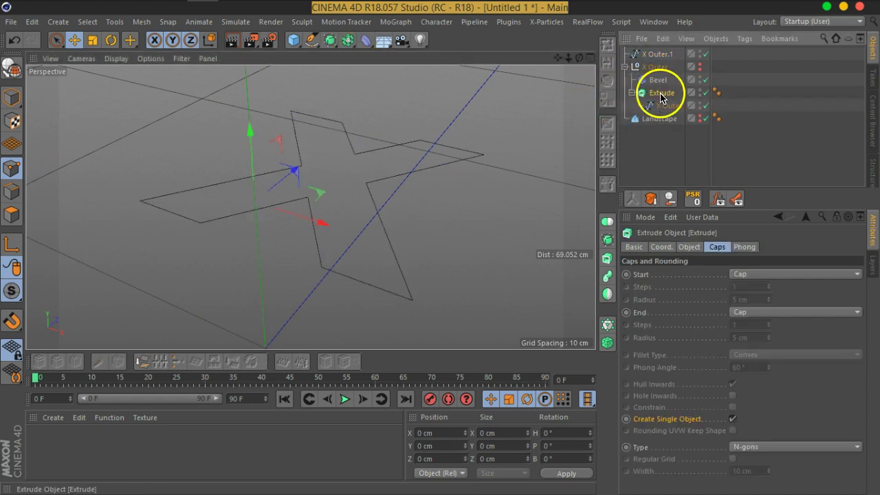
left_click(690, 248)
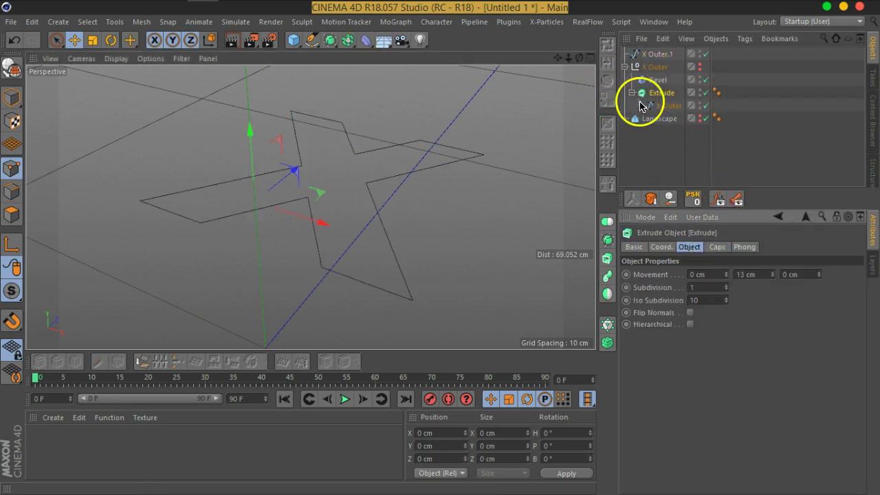
left_click(656, 56)
left_click(330, 39)
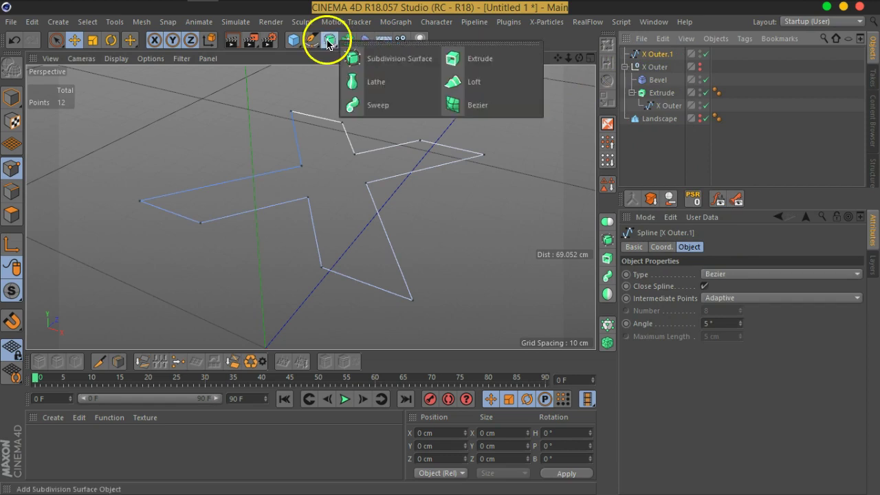
left_click(467, 59, "alt")
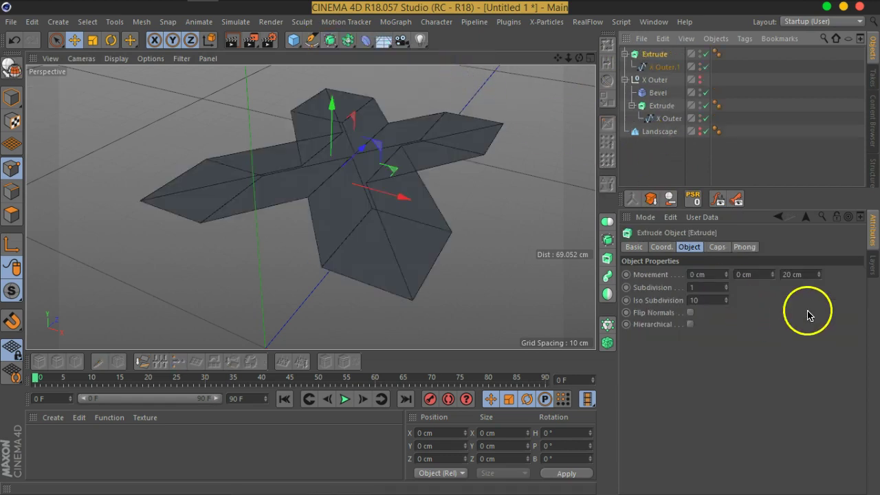
Set the new Extrude's movement to 0 cm in Z and 13 cm in Y
left_click(804, 275)
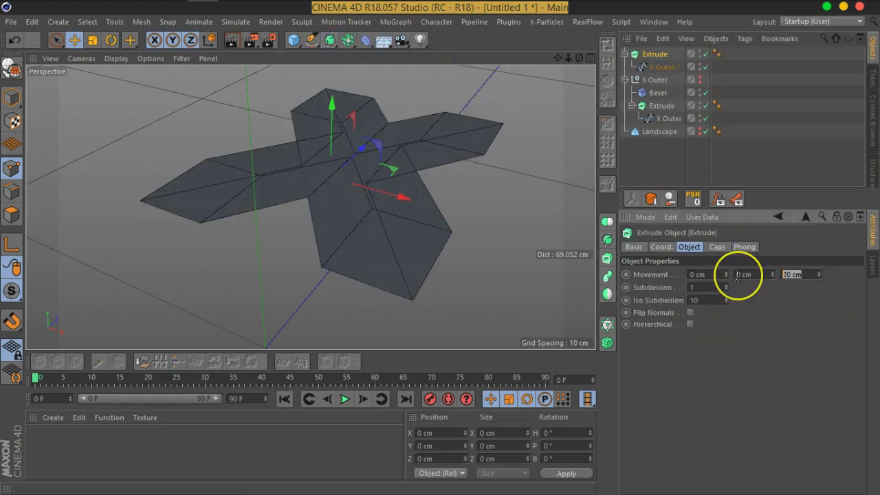
type("0")
left_click(737, 275)
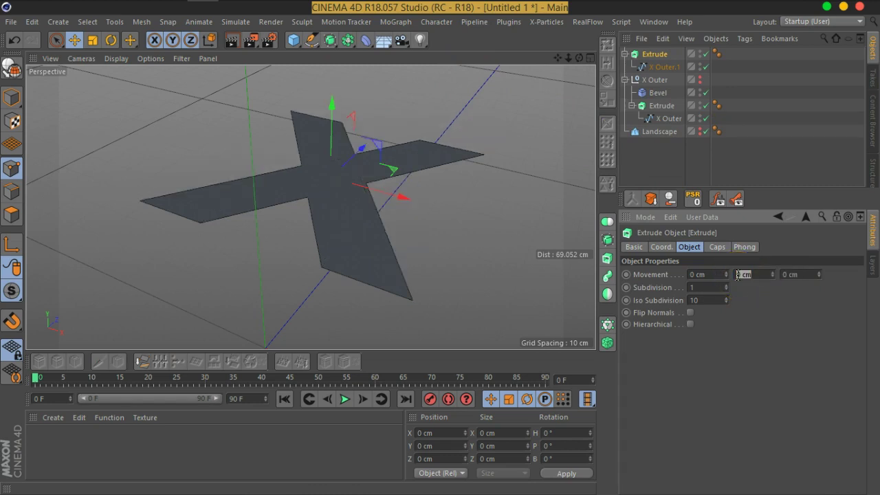
key("Return")
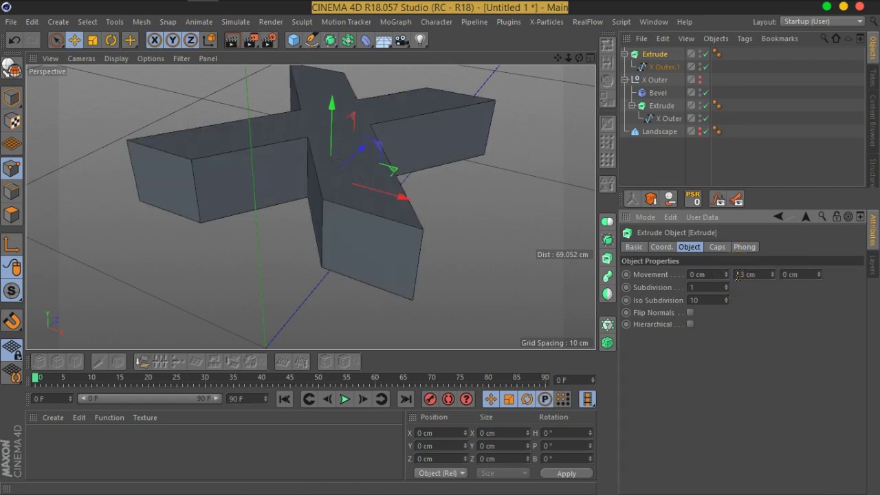
Show the X Outer wall again and raise the inner X's Y extrusion through 16 and 18 cm to 20 cm
left_click(701, 91)
double_click(756, 275)
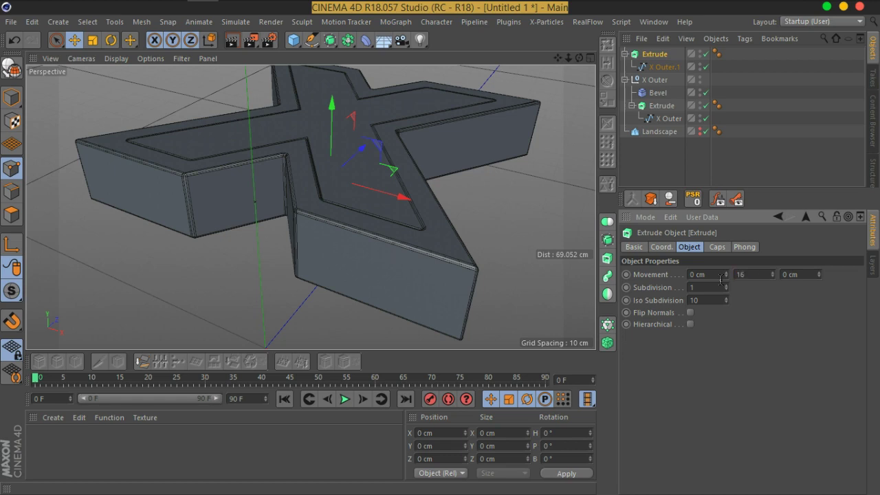
type("16")
key("Return")
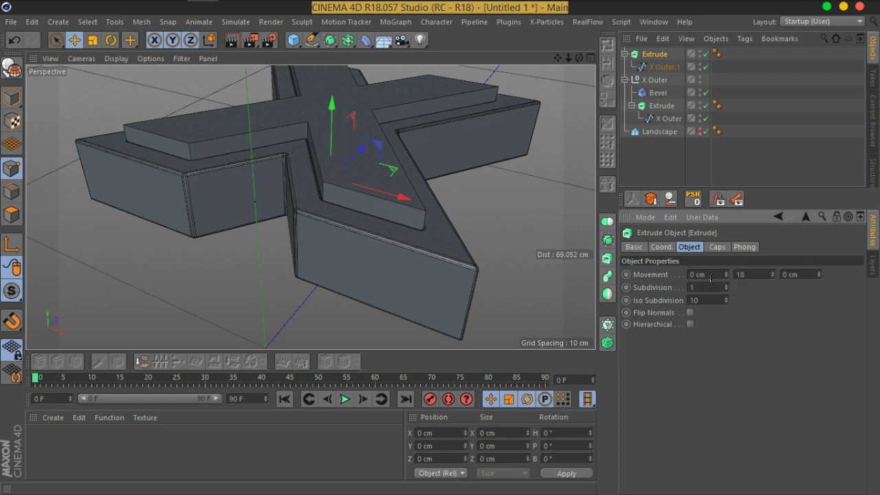
key("Return")
left_click_drag(305, 145, 455, 219, "alt")
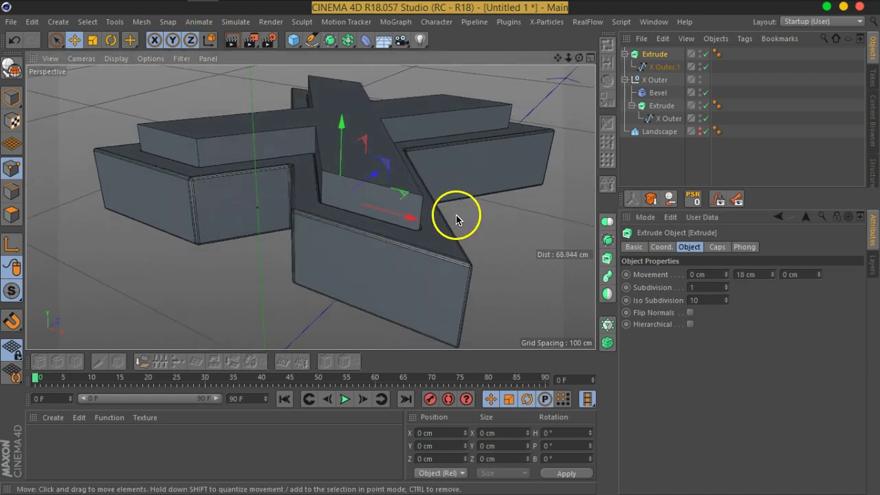
left_click(757, 274)
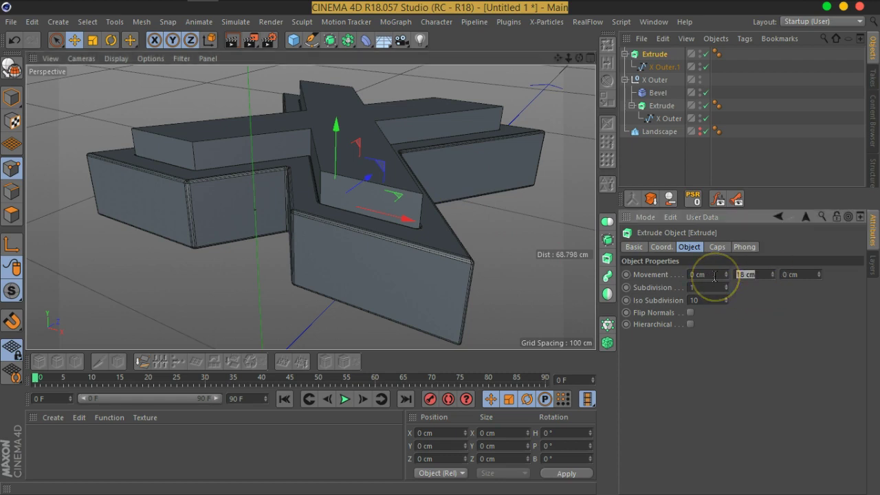
key("Return")
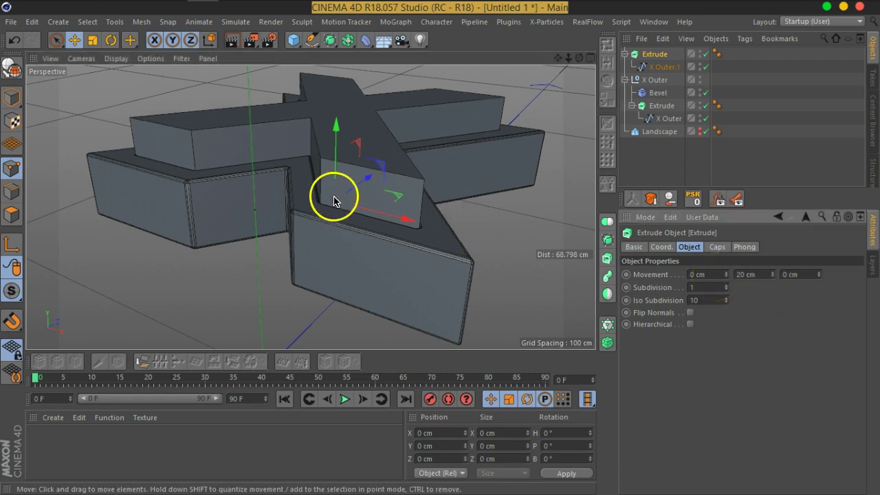
middle_click_drag(334, 200, 350, 207, "alt")
left_click_drag(344, 185, 546, 138, "alt")
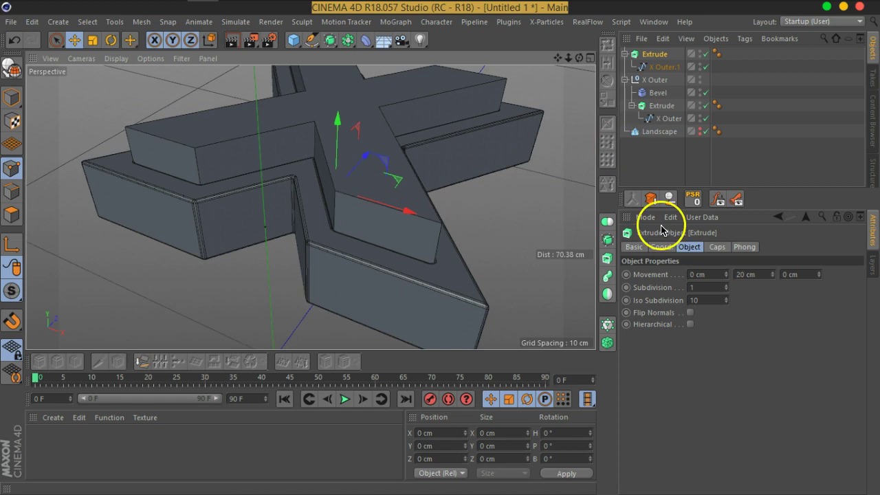
Collapse the object hierarchies and group the inner X's Extrude under a new null
left_click(625, 54)
left_click_drag(641, 69, 650, 62)
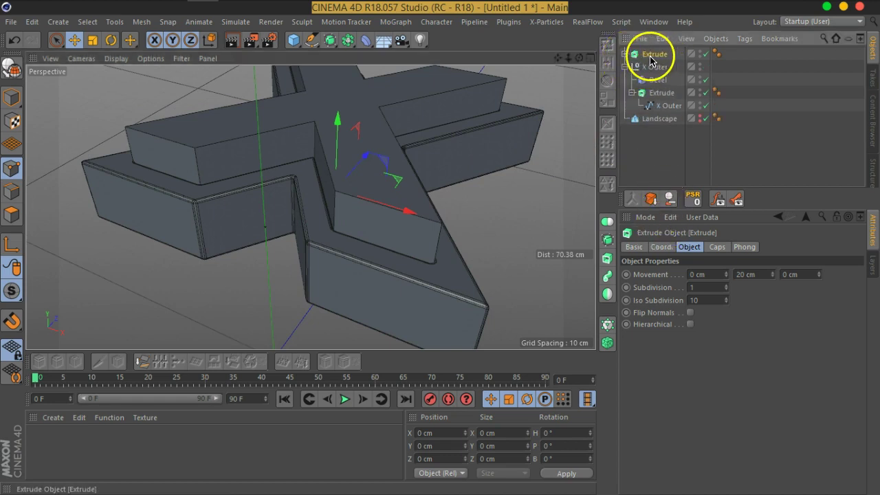
left_click(625, 67)
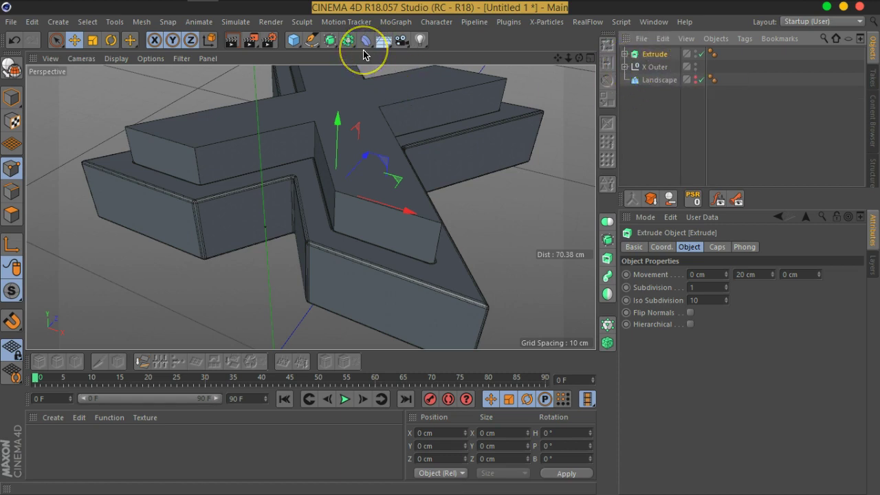
key("alt+g")
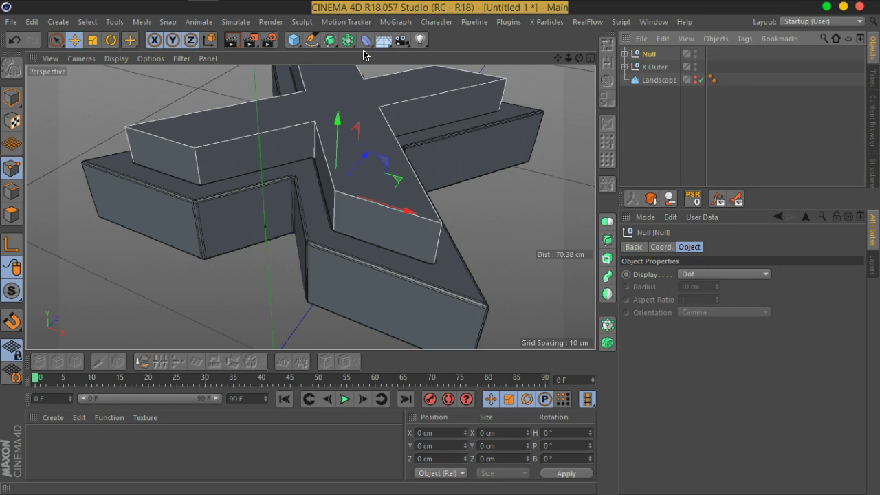
Copy the Bevel deformer from the X Outer group into the new null, above its Extrude
left_click(625, 54)
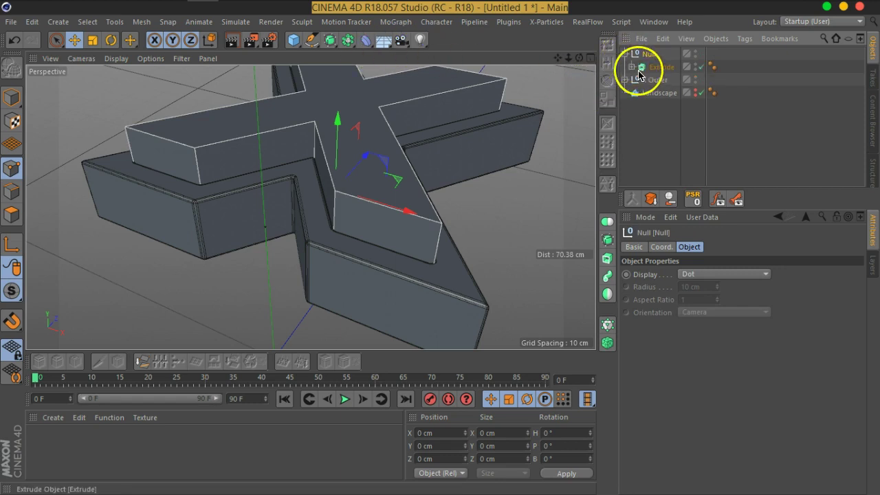
left_click(625, 80)
left_click(656, 97)
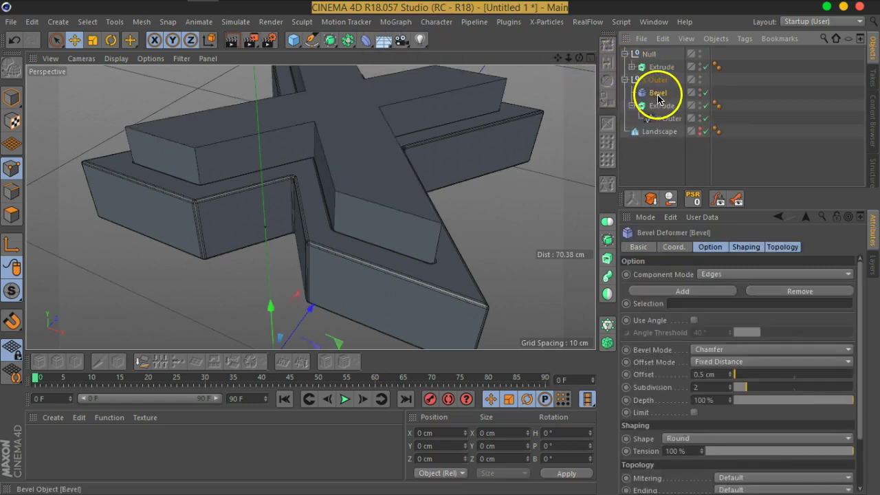
left_click_drag(659, 99, 659, 67, "ctrl")
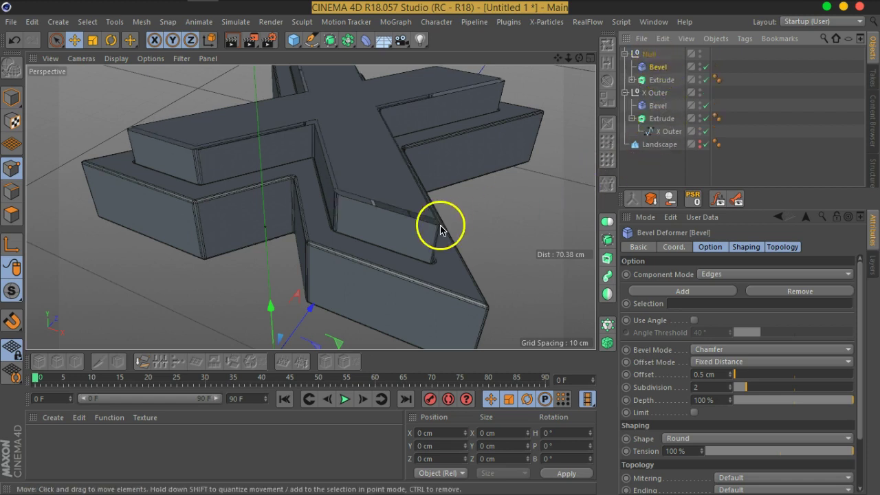
scroll(412, 218, "up", 4)
right_click_drag(432, 205, 502, 230, "alt")
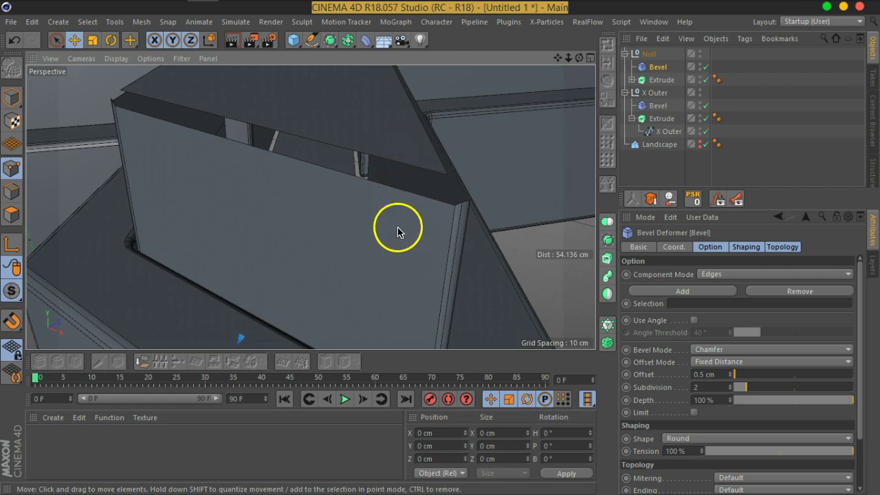
Enable Create Single Object in the caps settings of the inner X's Extrude
left_click(657, 80)
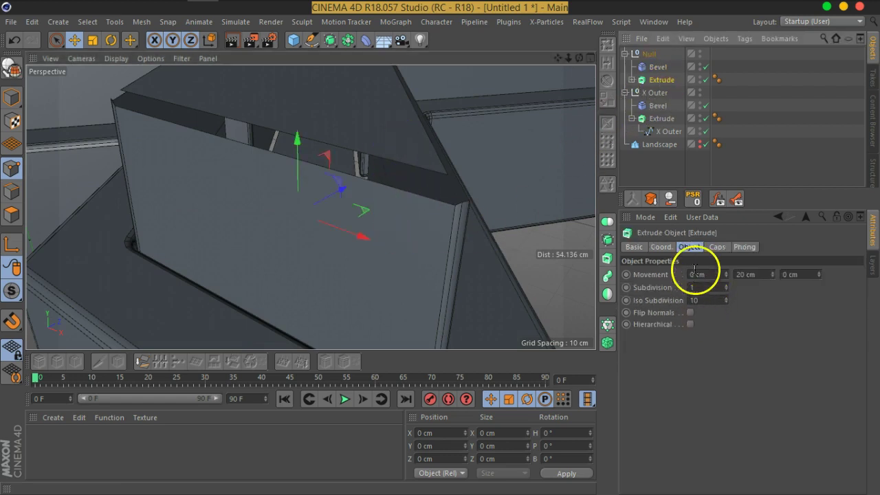
left_click(715, 249)
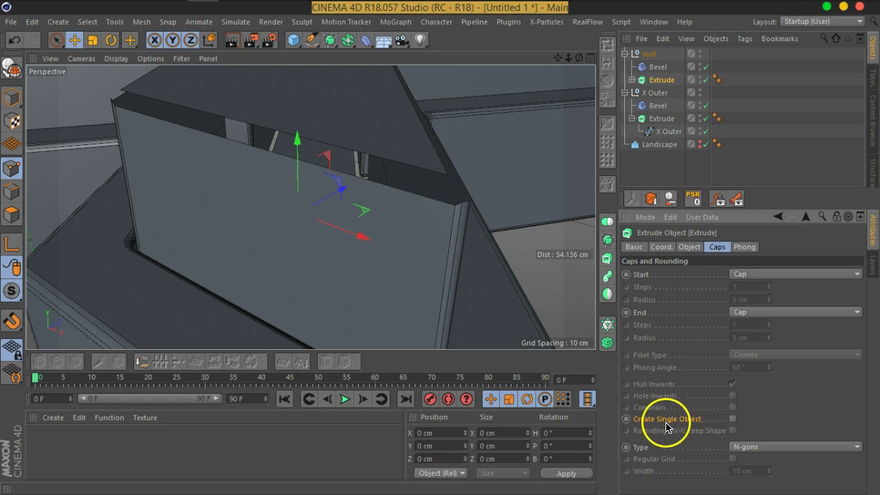
left_click(734, 419)
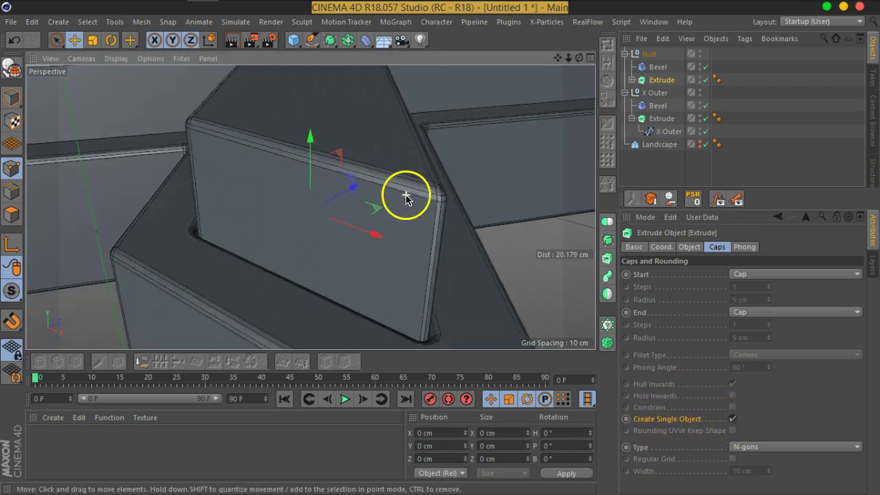
scroll(406, 198, "down", 5)
left_click_drag(407, 199, 344, 190, "alt")
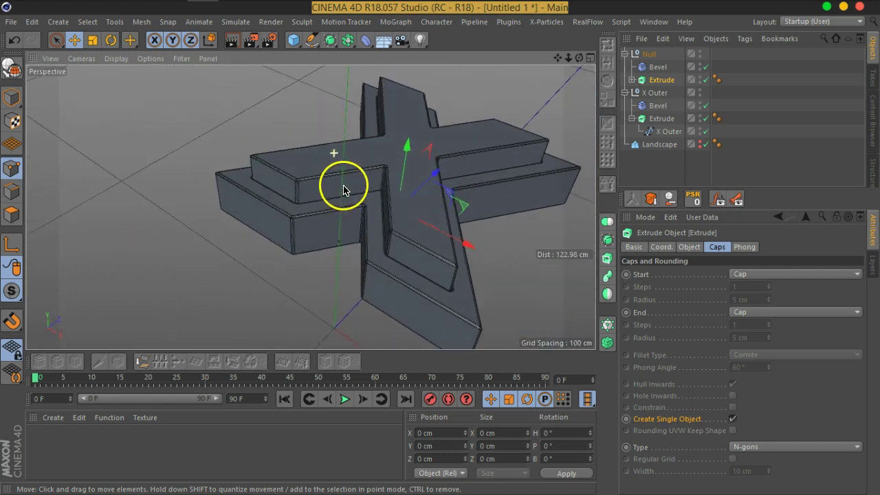
Set the inner X's Bevel offset to 0.3 cm and deselect the deformer
scroll(436, 248, "up", 6)
left_click(653, 67)
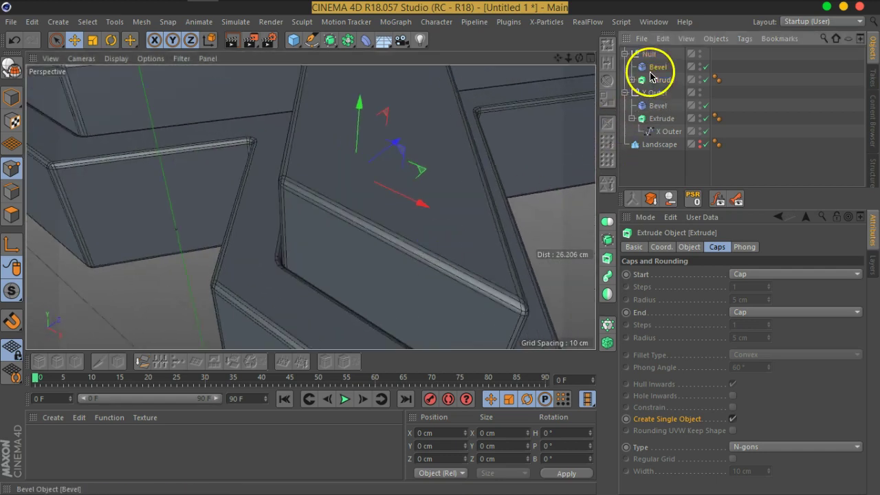
left_click_drag(721, 375, 655, 375)
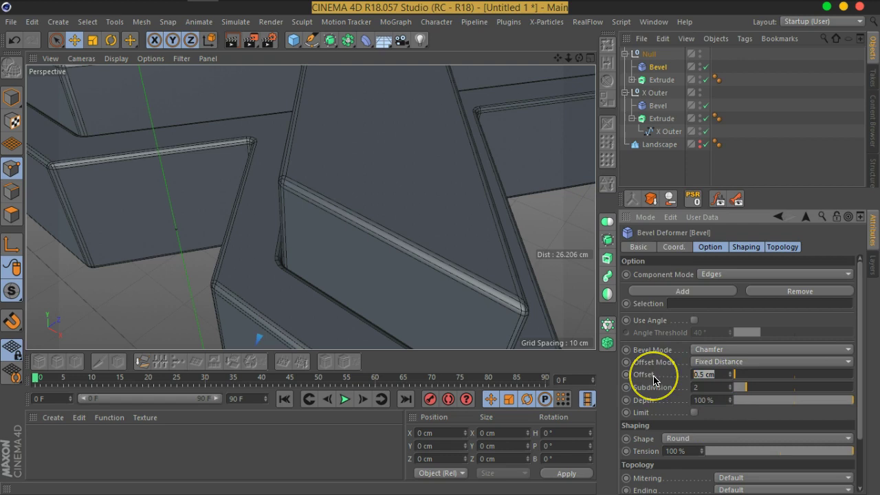
key("Return")
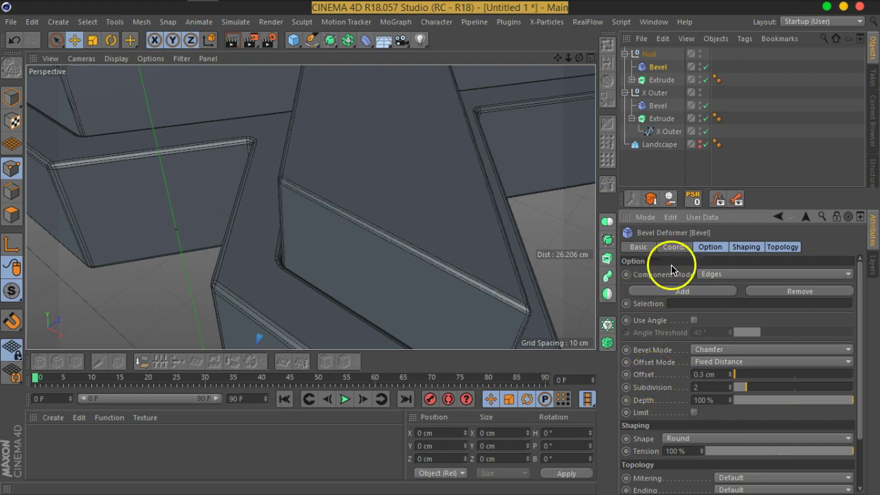
left_click(645, 172)
Examine the beveled inner X and the surrounding wall from several angles
scroll(321, 237, "down", 2)
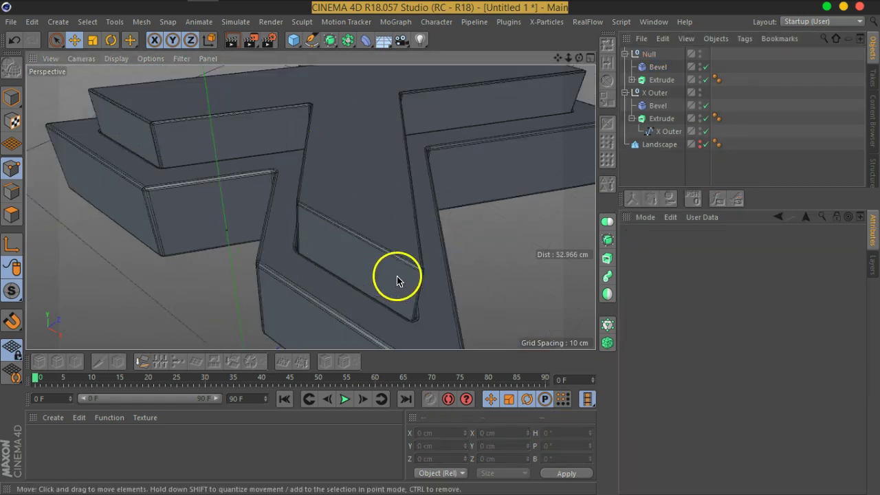
scroll(406, 275, "down", 5)
left_click_drag(414, 255, 389, 195, "alt")
scroll(390, 191, "up", 5)
left_click_drag(334, 209, 408, 205, "alt")
left_click(421, 229)
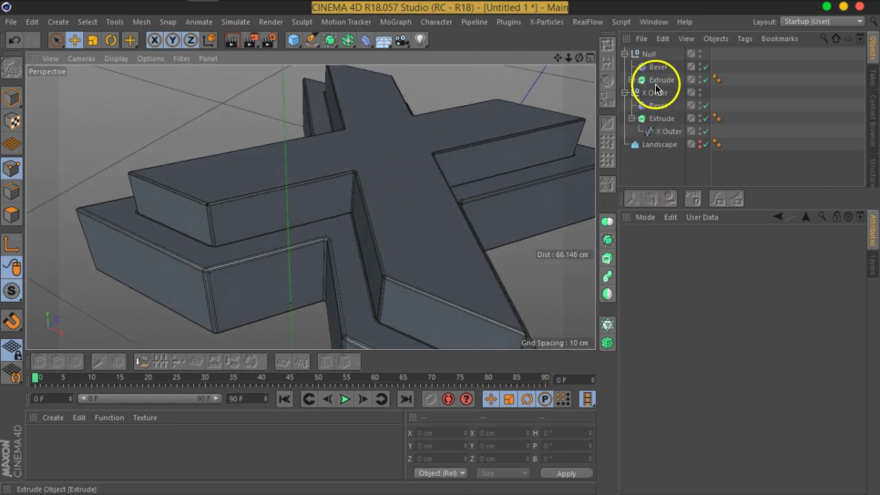
left_click_drag(414, 229, 429, 243, "alt")
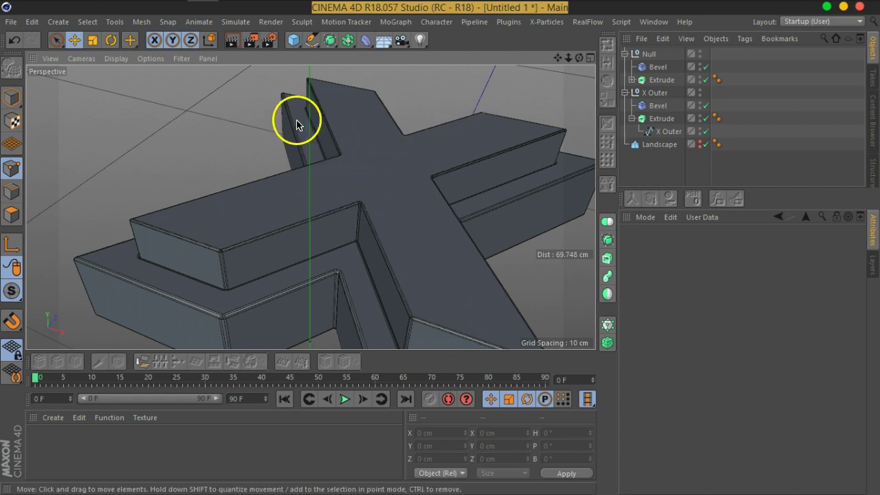
Create a polygon copy of the inner X's null with Current State to Object and select the resulting Extrude mesh
left_click(625, 54)
left_click(649, 55)
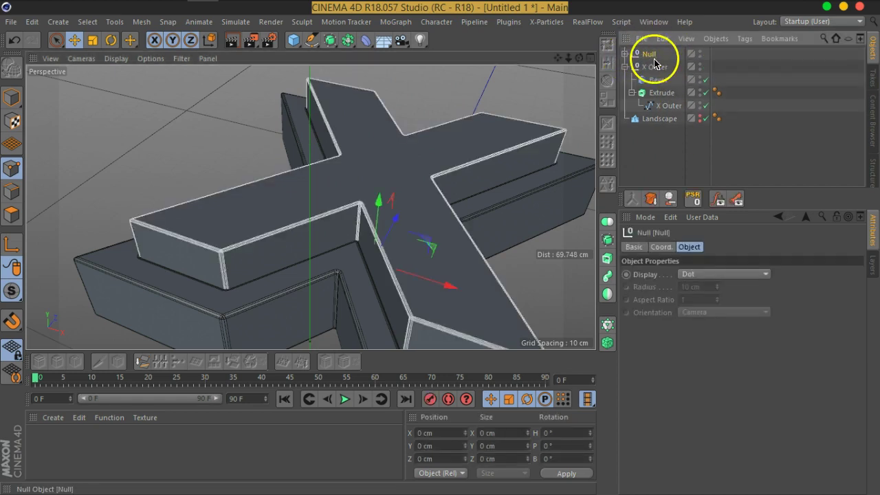
right_click(650, 56)
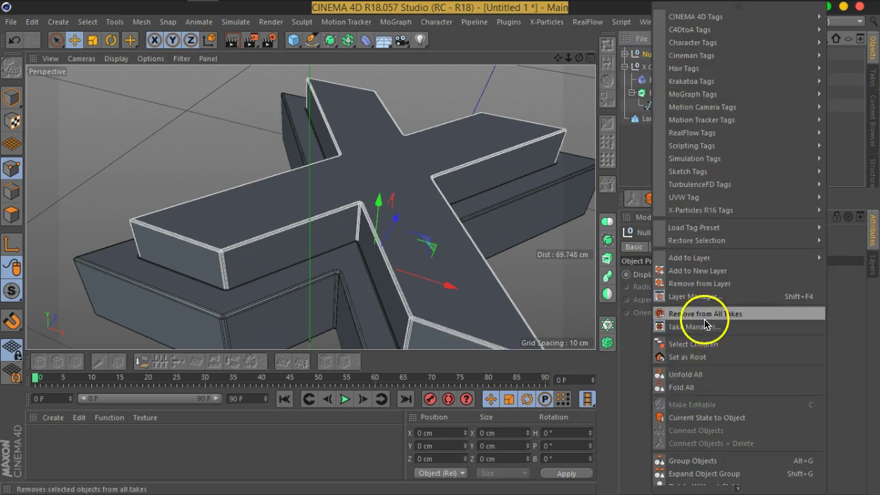
left_click(691, 344)
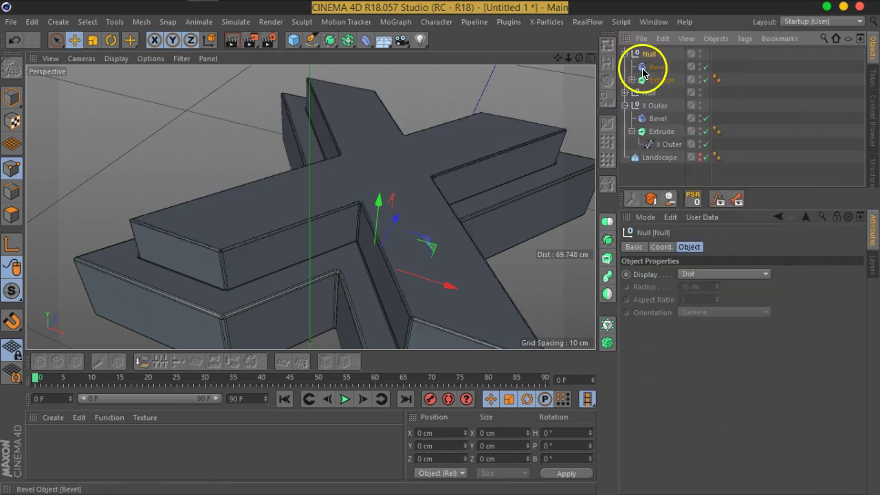
left_click(625, 92)
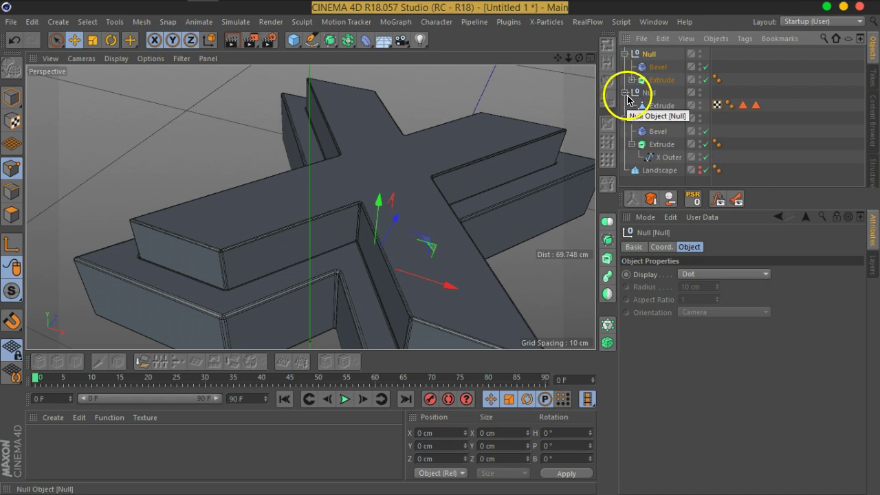
left_click(625, 54)
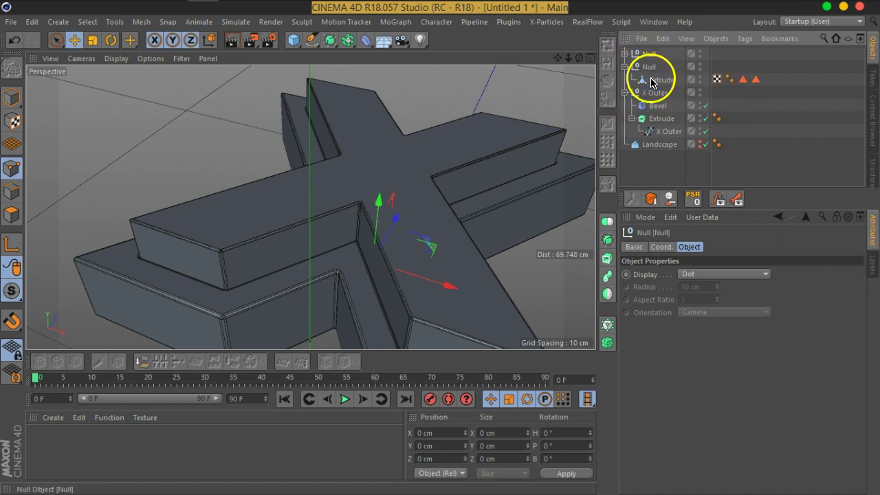
left_click(654, 81)
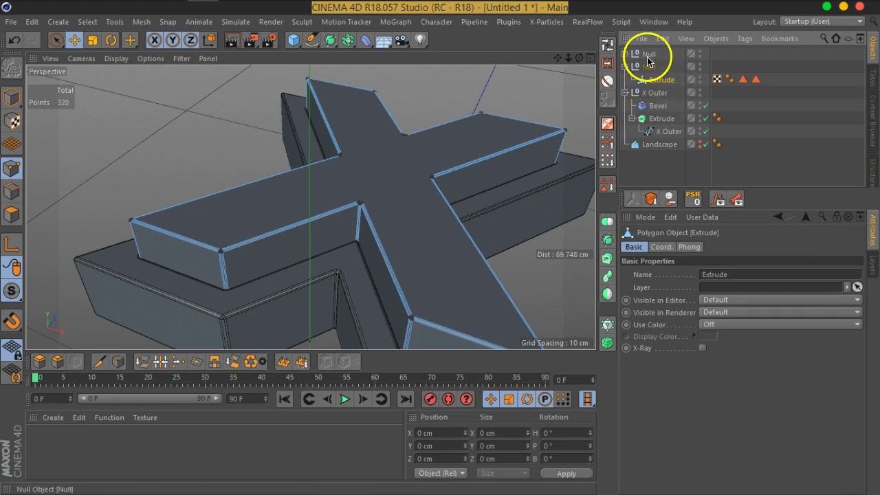
Rename the original inner X null as X Inner Backup and show the Backup layer's objects in the object list
left_click(648, 55)
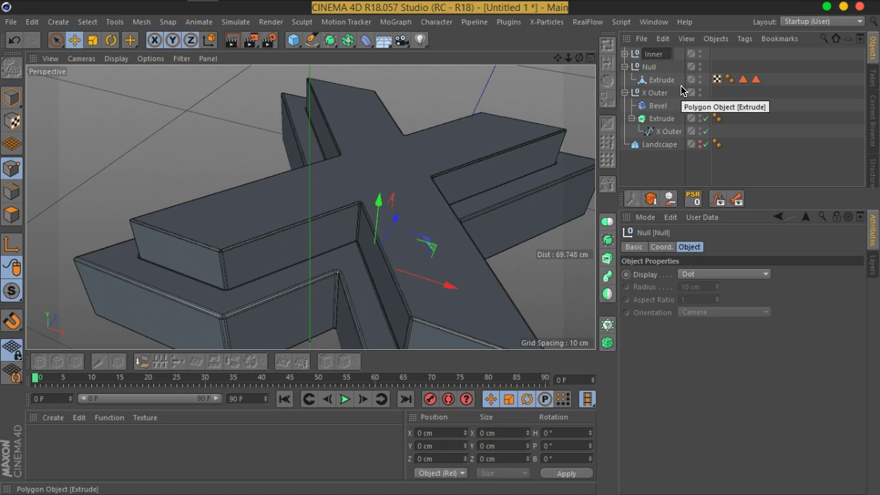
type("X")
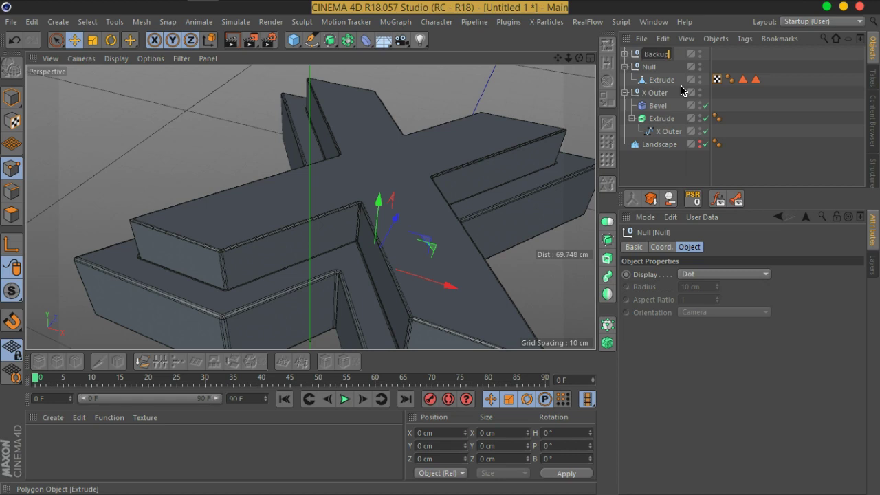
key("Return")
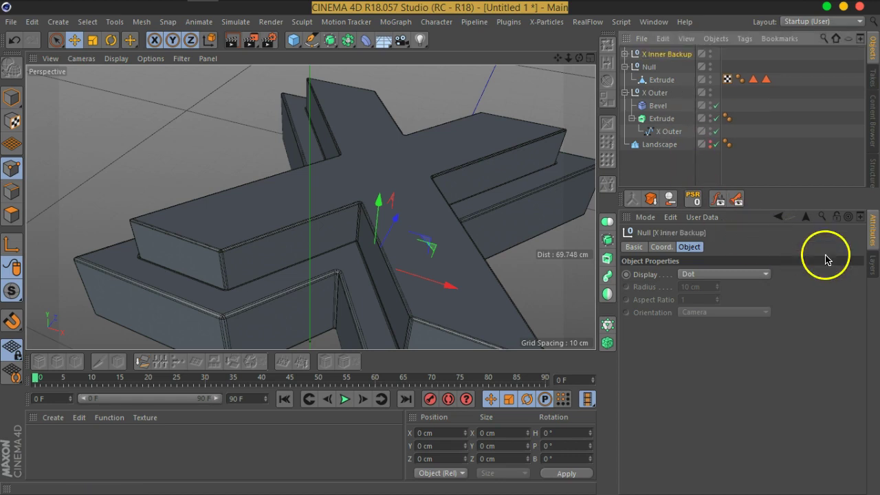
left_click(872, 268)
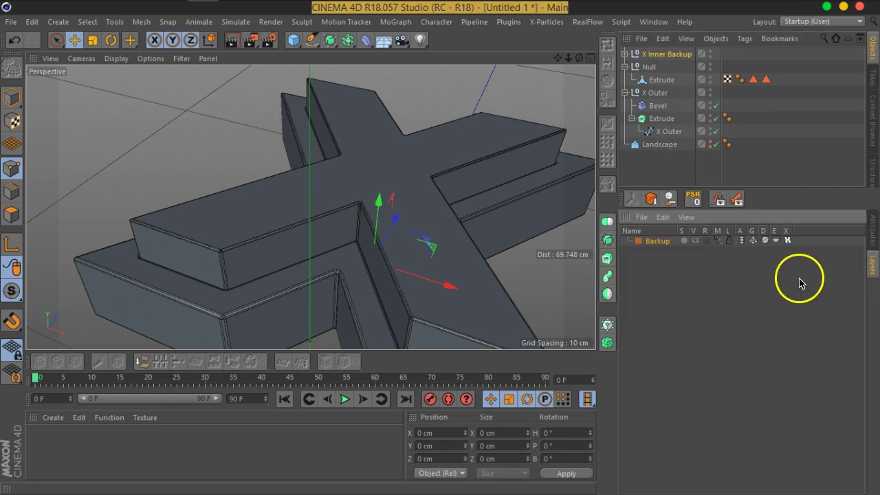
left_click(718, 240)
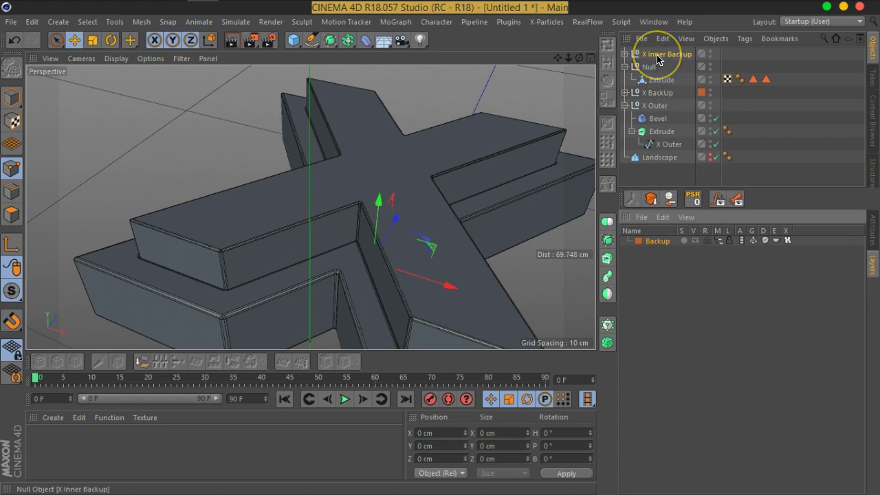
left_click_drag(658, 59, 664, 113)
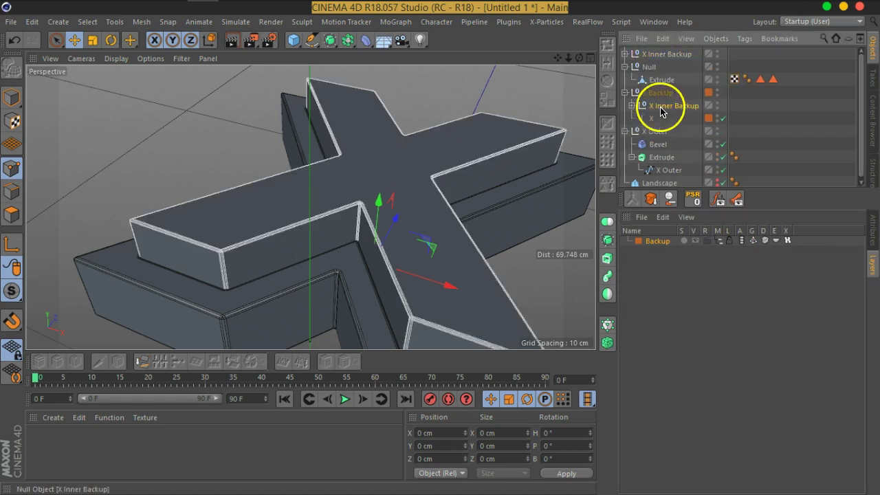
left_click_drag(669, 60, 669, 61)
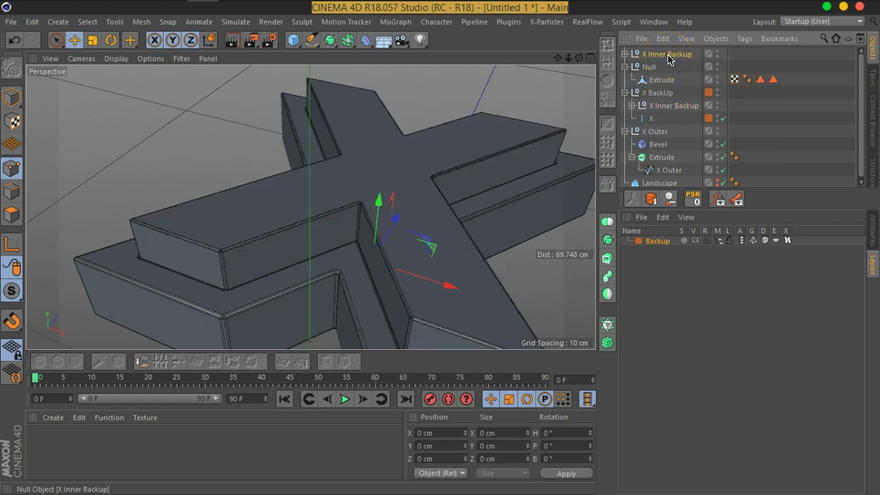
left_click(671, 61)
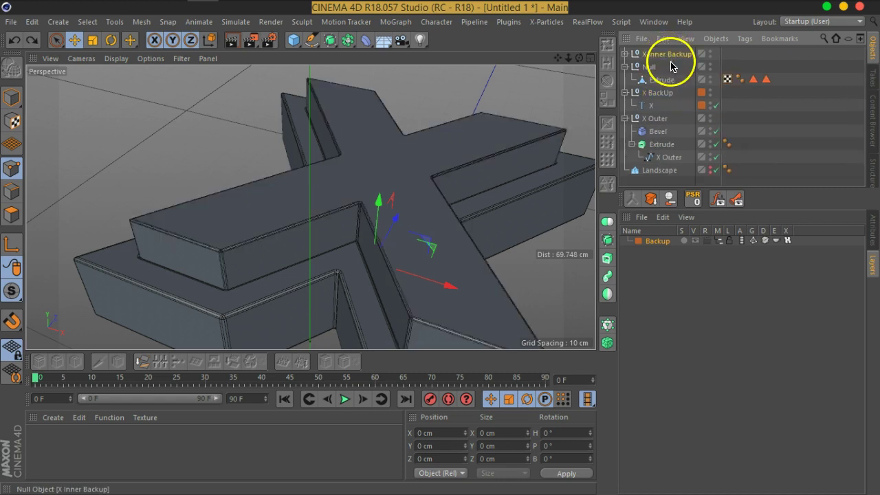
Put X Inner Backup on the Backup layer and place it directly above the X BackUp group
left_click_drag(670, 60, 662, 101)
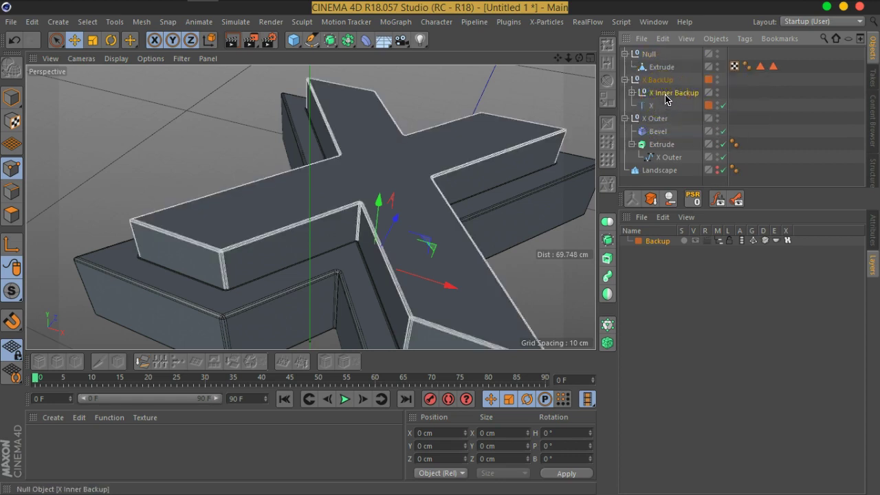
left_click(676, 183)
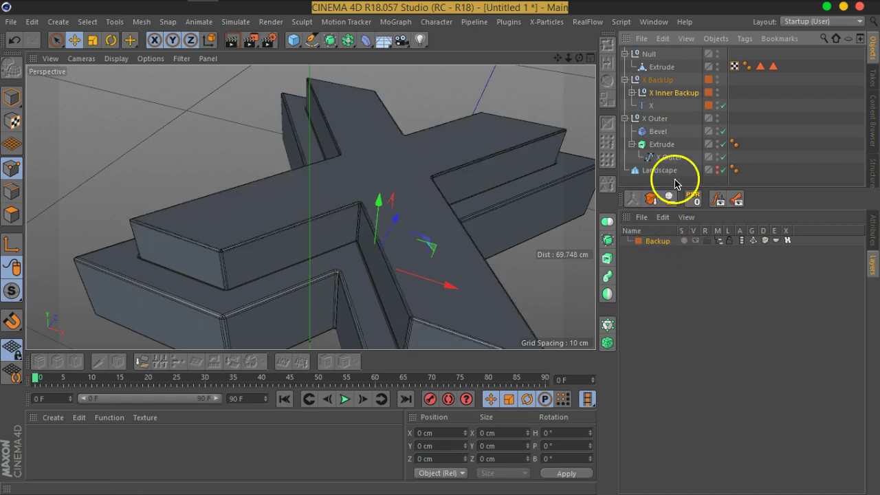
left_click_drag(656, 96, 652, 73)
Collapse the X BackUp and X Outer groups and hide the Backup layer's objects from the object list
left_click(625, 93)
left_click(625, 105)
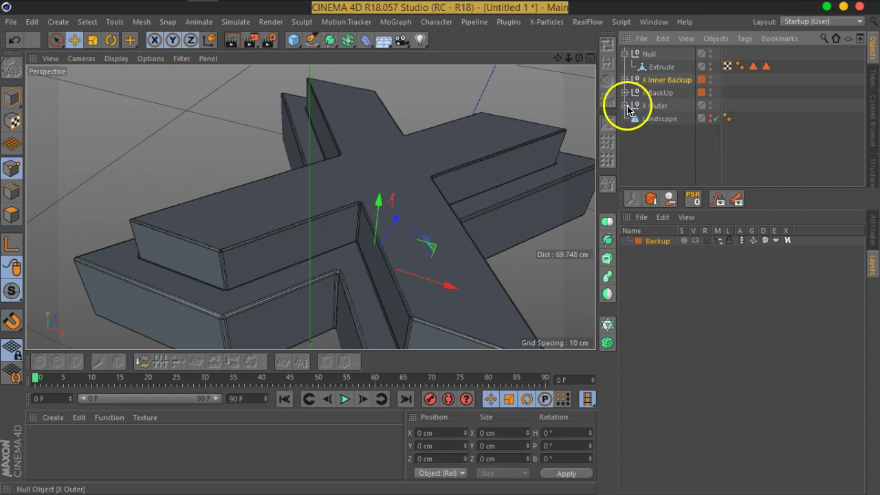
left_click(718, 241)
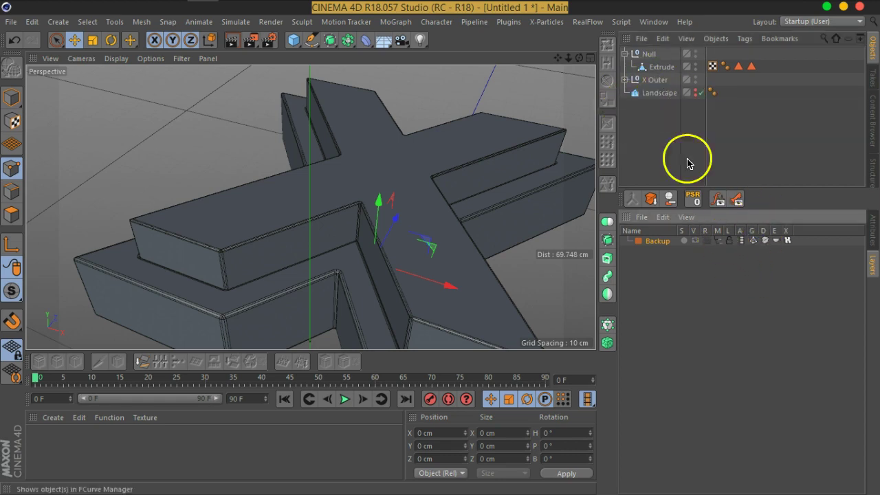
Rename the null holding the converted Extrude mesh as X Inner
double_click(650, 54)
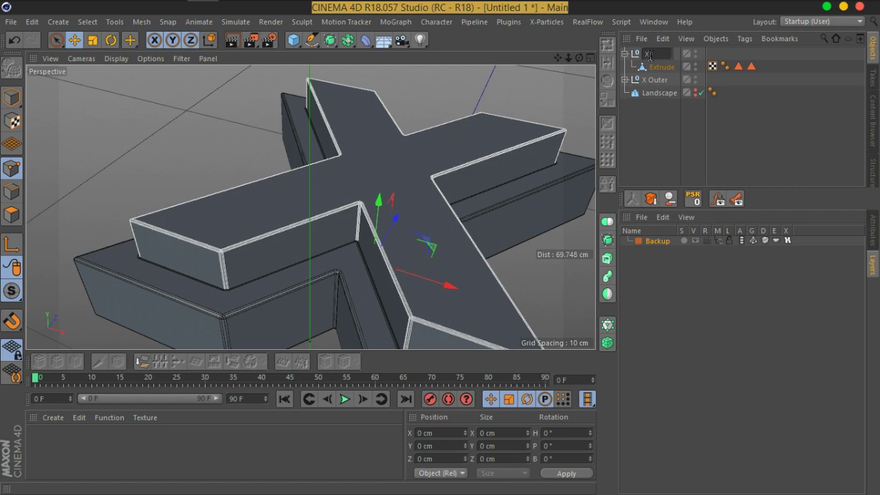
type("X Inner")
key("Return")
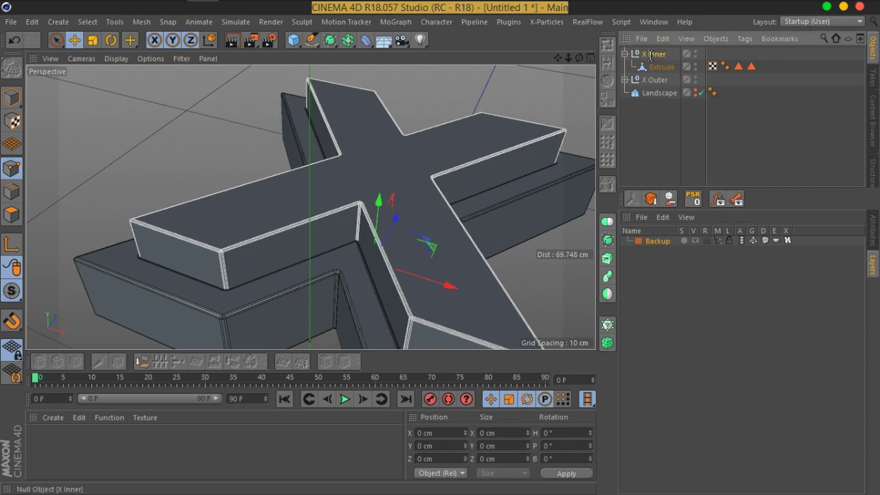
Delete the two selection tags from the Extrude mesh and rename the mesh as X Inner
left_click(656, 68)
left_click_drag(766, 73, 738, 67)
key("Delete")
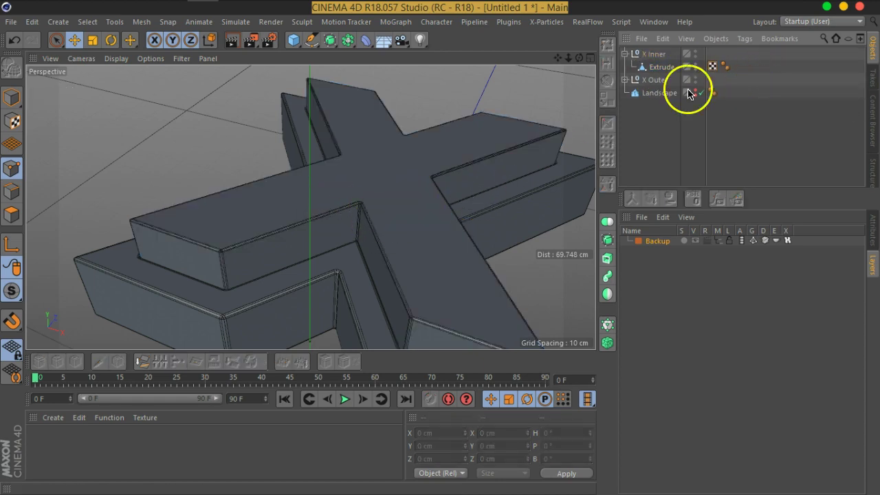
double_click(661, 67)
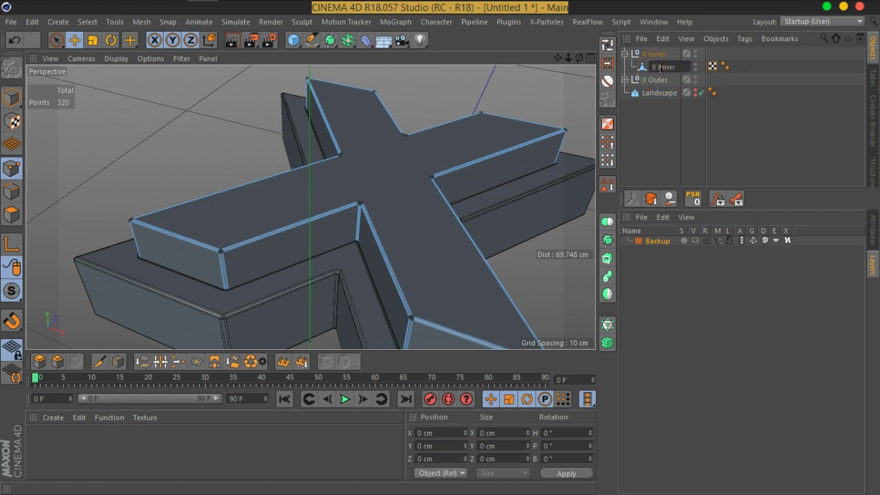
key("Return")
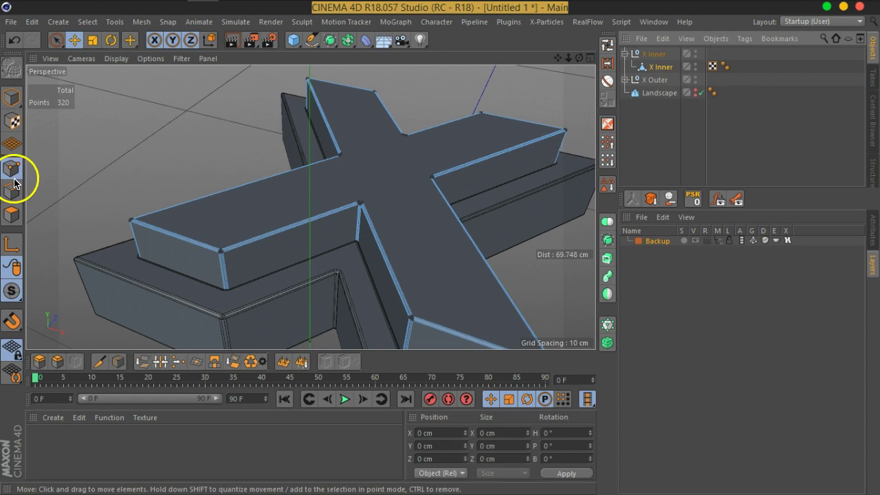
Select the top face of the X Inner mesh and inset it repeatedly with Extrude Inner to form concentric bands
left_click(11, 215)
double_click(403, 158)
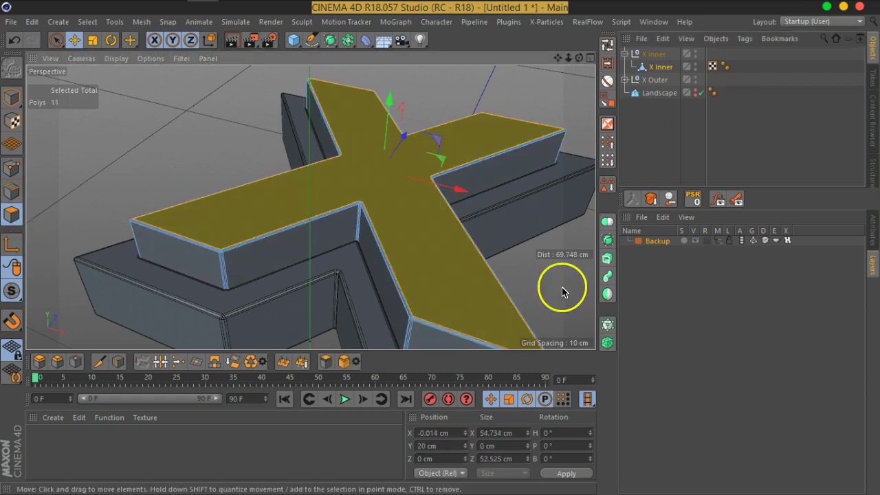
right_click(447, 251)
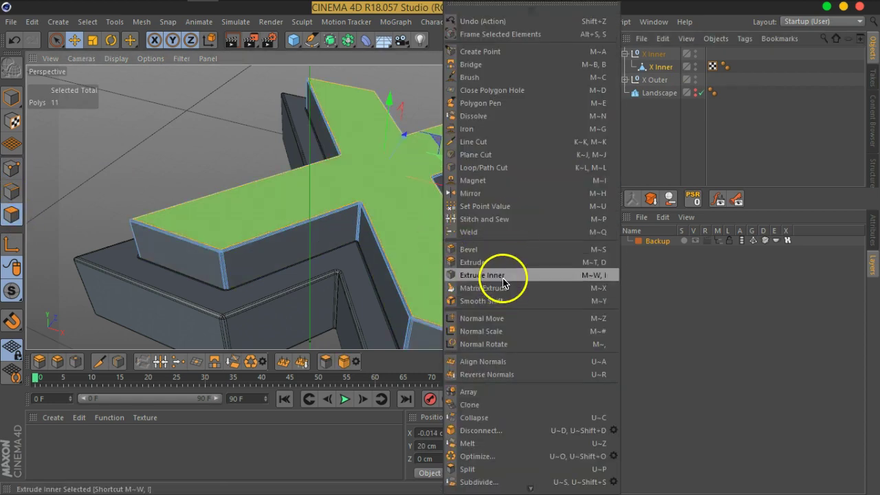
left_click(501, 284)
scroll(328, 187, "up", 5)
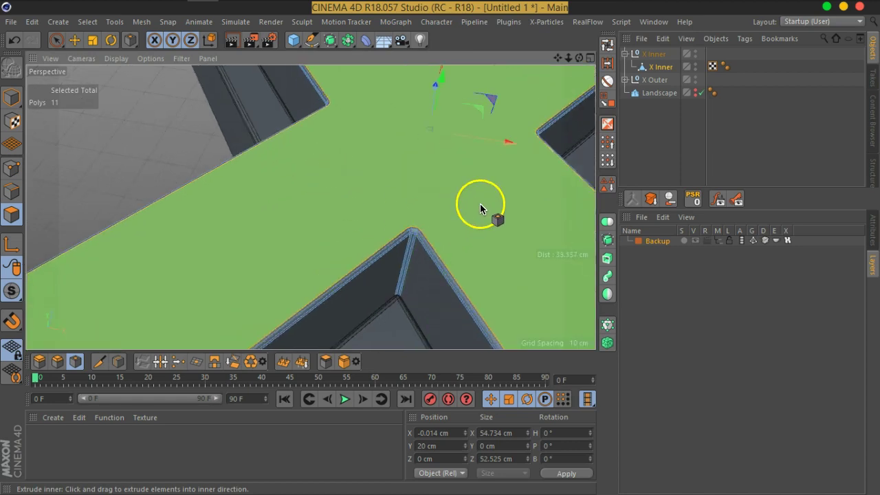
left_click_drag(477, 204, 389, 184)
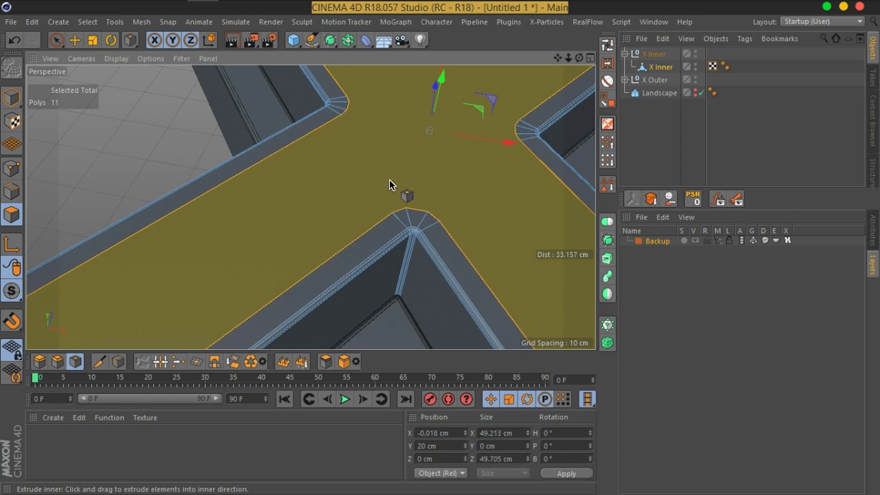
left_click_drag(392, 186, 329, 187)
Extrude the central top face of X Inner downward about 2.8 cm to form a recessed channel, then deselect the mesh
scroll(330, 189, "down", 5)
scroll(461, 255, "up", 5)
right_click(368, 191)
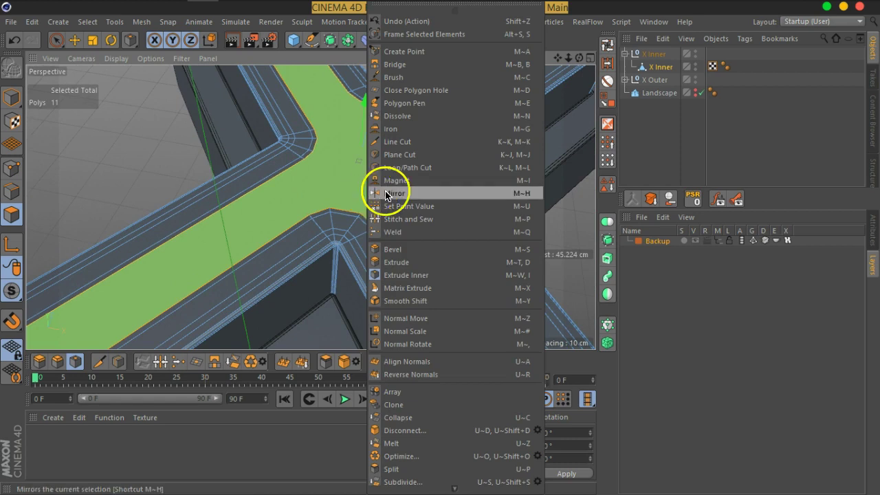
left_click(419, 261)
left_click_drag(417, 243, 258, 259)
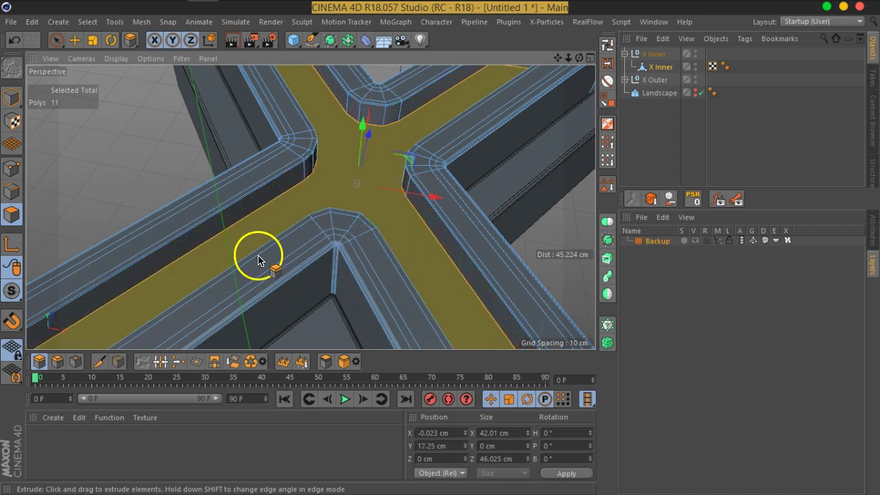
left_click(652, 133)
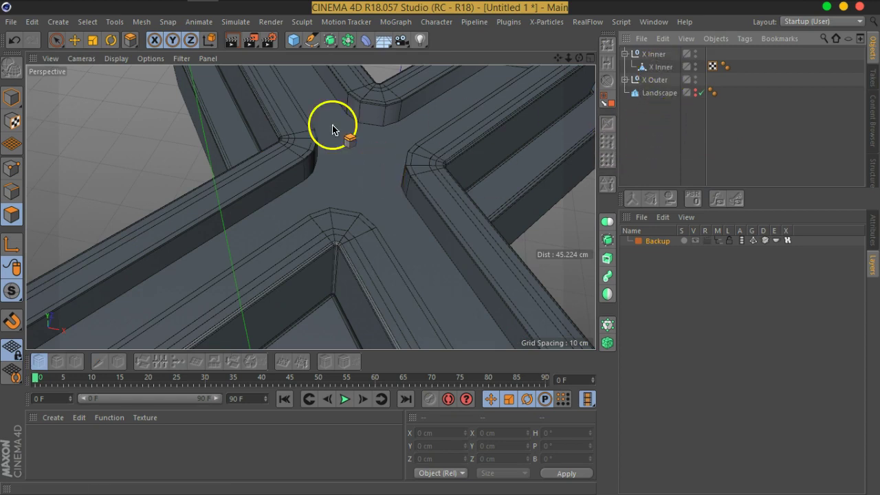
Loop-select the narrow inner polygon band running around the top face of the X Inner mesh
left_click(88, 22)
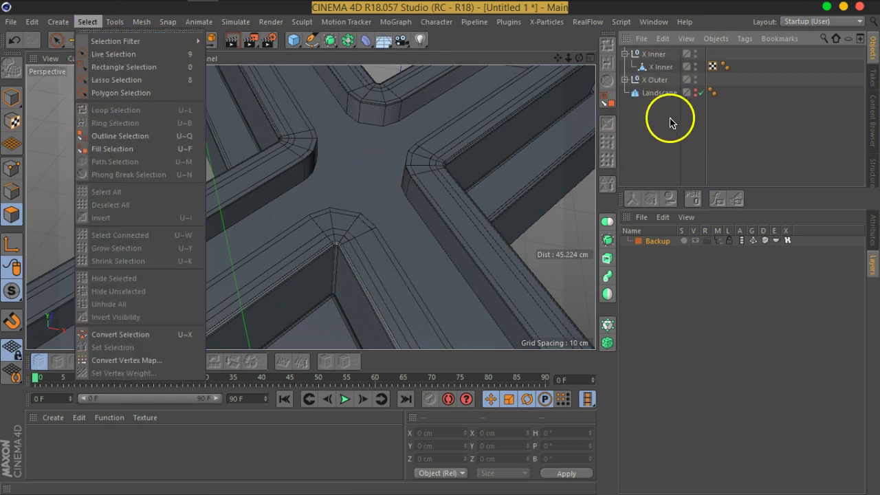
left_click(661, 67)
left_click(88, 22)
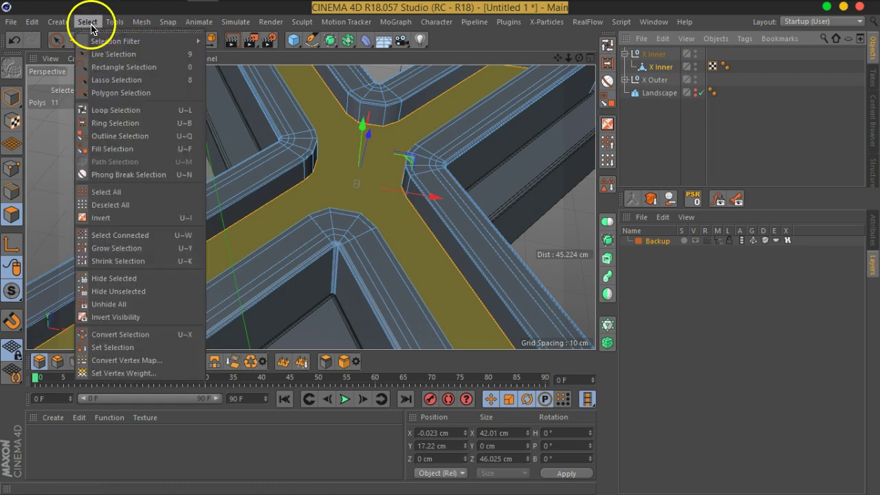
left_click(112, 110)
scroll(470, 277, "up", 3)
scroll(471, 276, "up", 5)
left_click(462, 202)
scroll(461, 234, "down", 3)
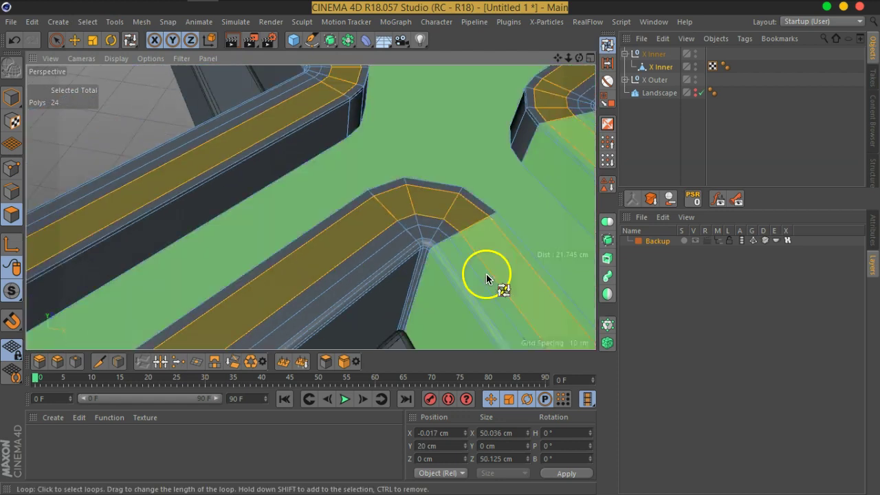
scroll(447, 252, "down", 2)
left_click(412, 217)
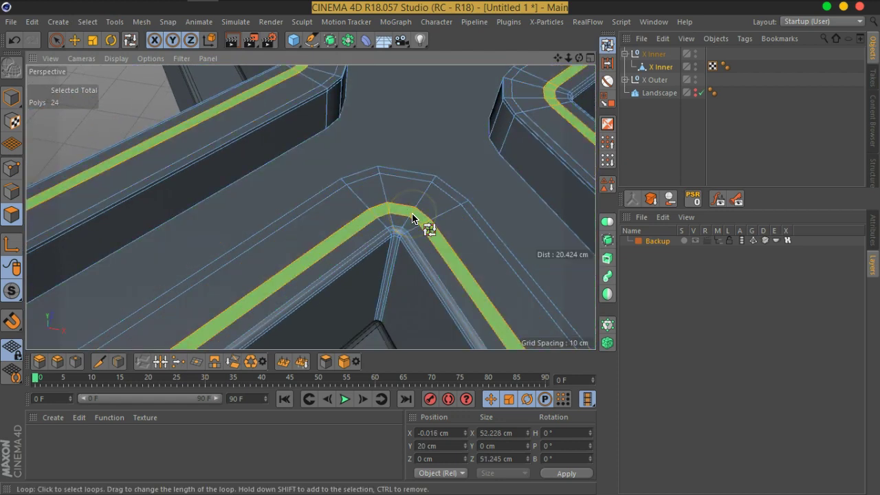
Extrude the selected band of X Inner downward about 0.8 cm to form a narrow groove, then deselect the mesh
right_click(413, 218)
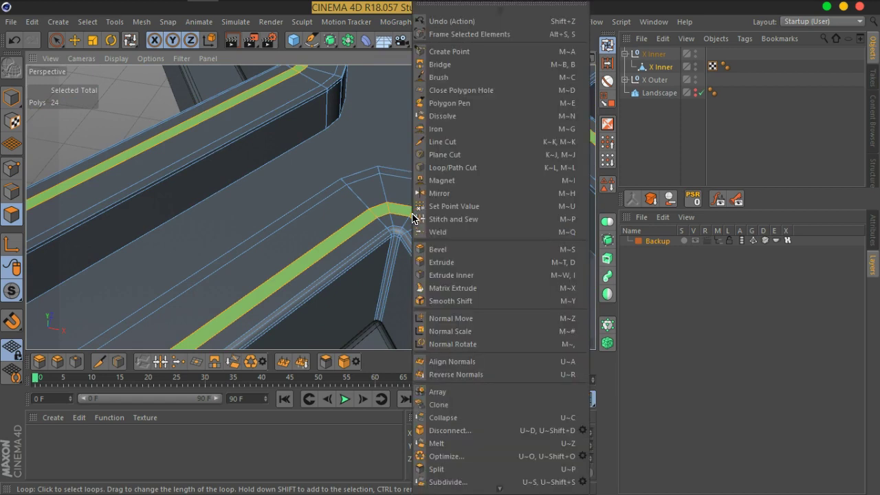
left_click(434, 257)
left_click_drag(418, 214, 371, 227)
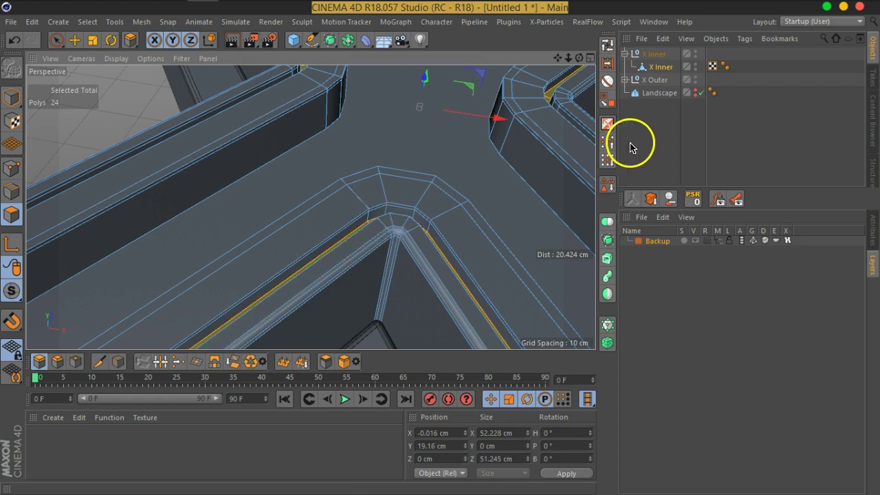
left_click(643, 135)
Examine the recessed groove and its rounded corners on the X Inner mesh up close
scroll(451, 164, "down", 8)
left_click_drag(487, 222, 403, 215, "alt")
middle_click_drag(397, 161, 415, 190, "alt")
scroll(403, 176, "up", 3)
scroll(404, 180, "up", 3)
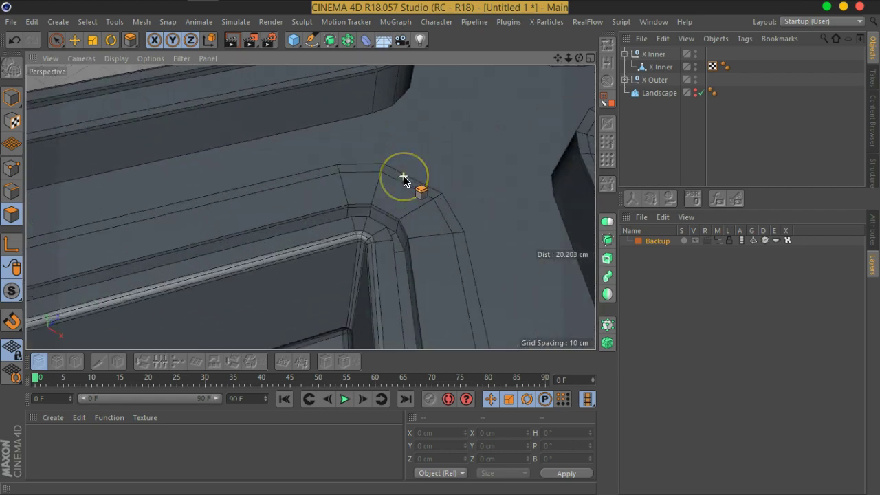
scroll(450, 237, "up", 1)
scroll(472, 229, "up", 1)
scroll(451, 231, "up", 1)
left_click_drag(451, 231, 477, 200, "alt")
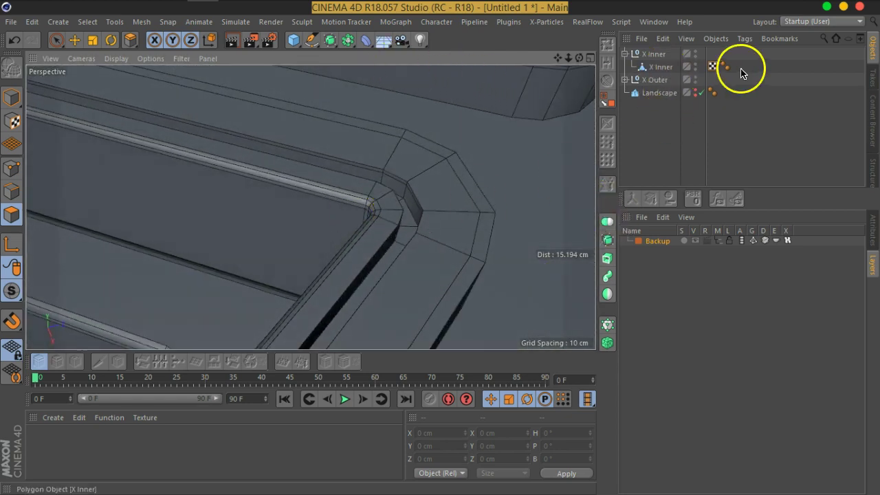
Add a Bevel deformer as a child of the X Inner mesh, working in Model mode
left_click(661, 67)
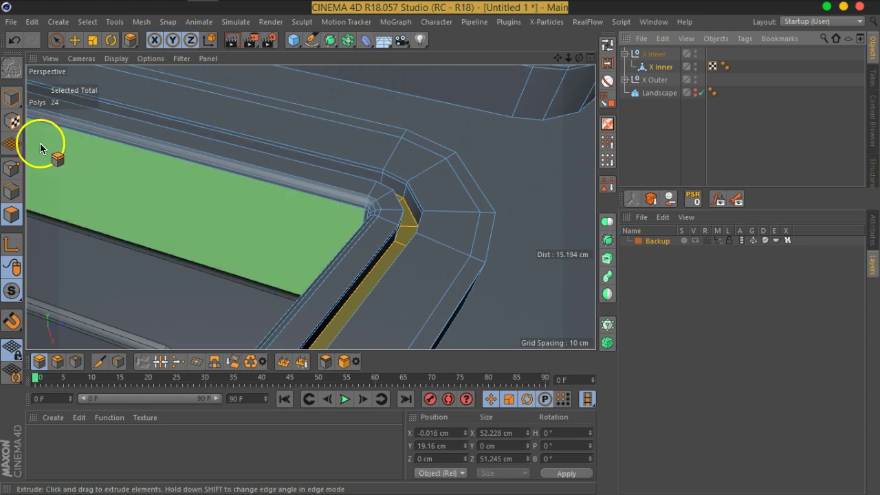
left_click(12, 97)
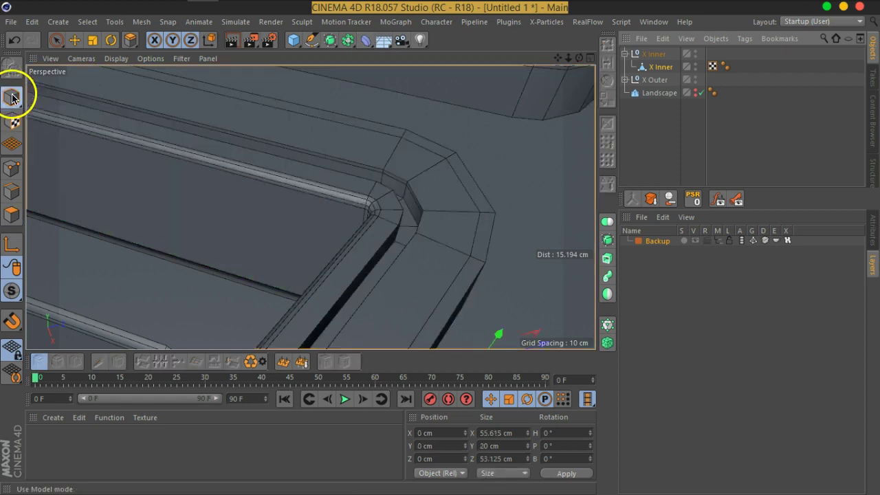
left_click(366, 40)
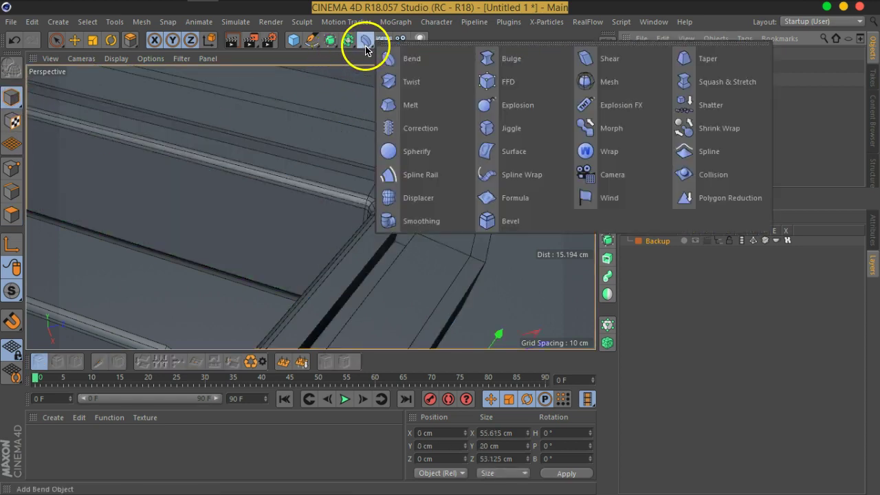
left_click(524, 218)
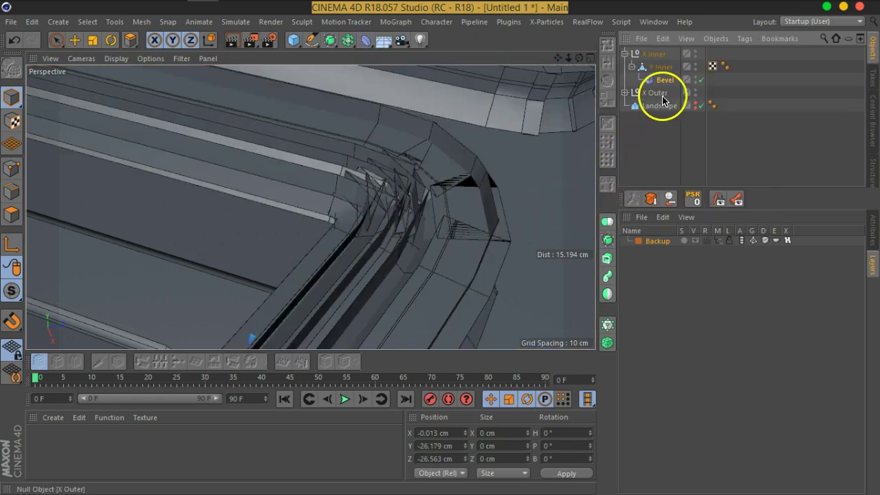
Set the Bevel deformer's offset to 0.2 cm and enable Use Angle
left_click(874, 242)
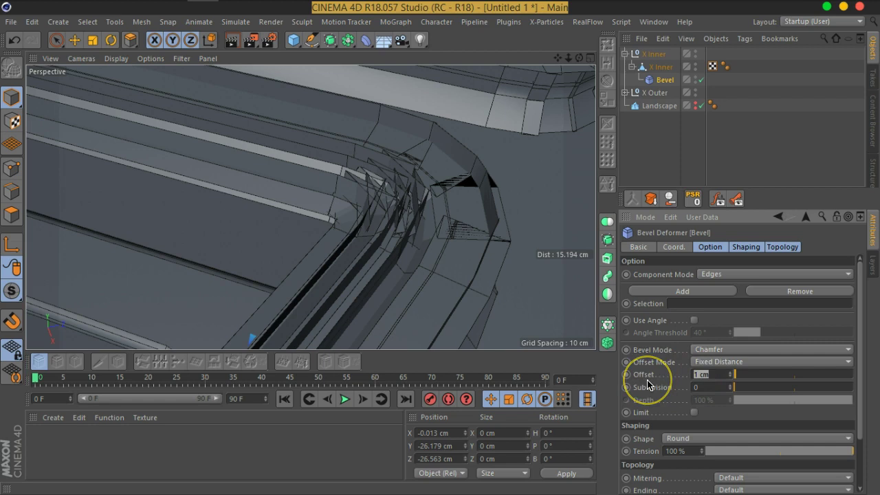
key("Return")
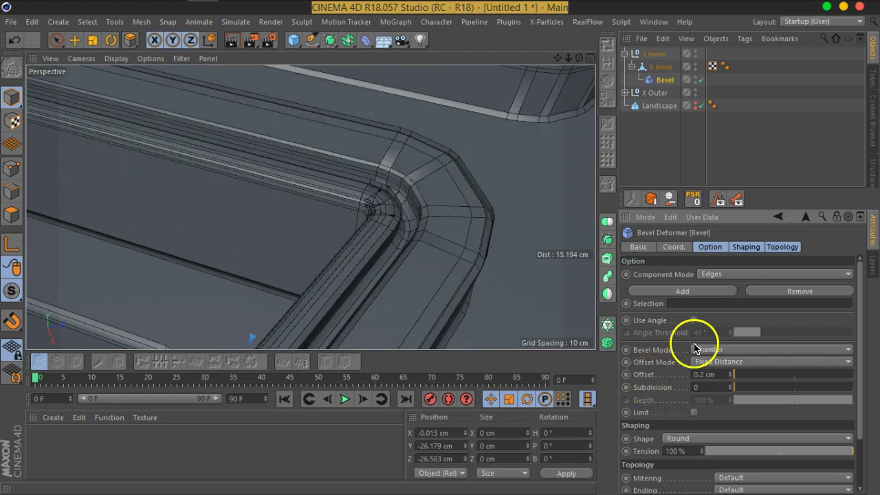
left_click(695, 321)
Adjust the Bevel deformer's angle threshold to 41° while checking the groove's corner edges
left_click_drag(485, 237, 422, 227, "alt")
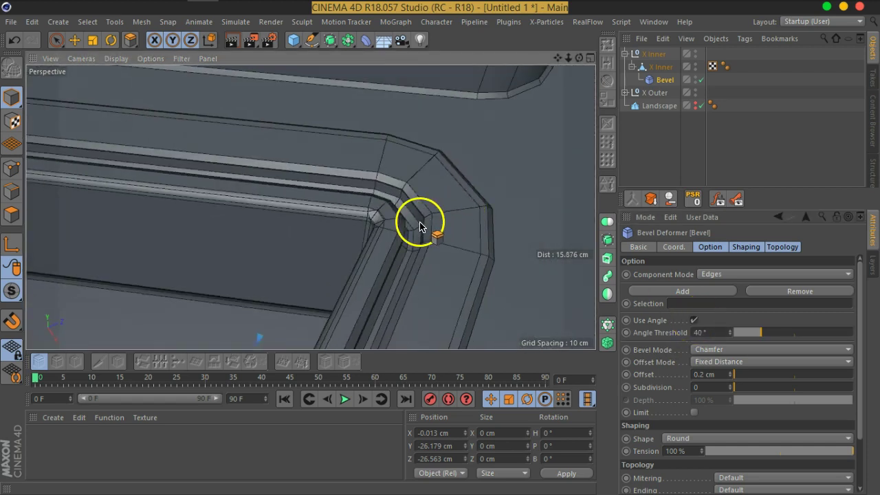
scroll(421, 227, "up", 4)
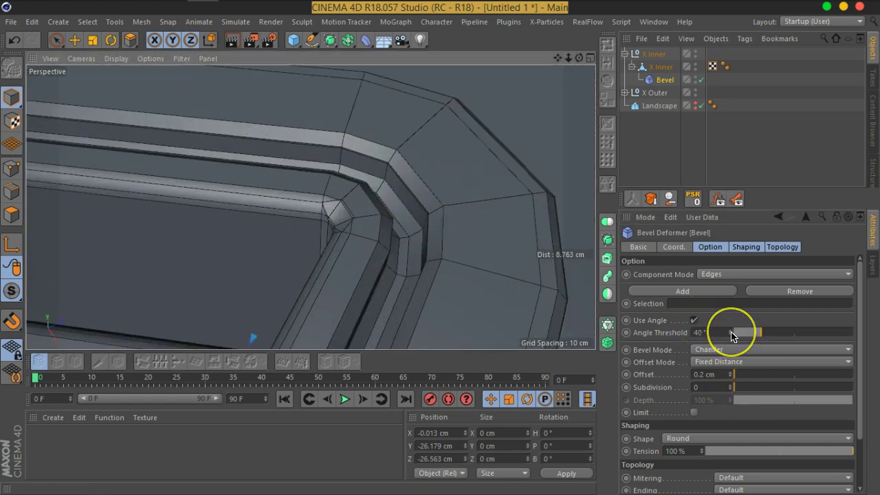
left_click_drag(731, 333, 732, 333)
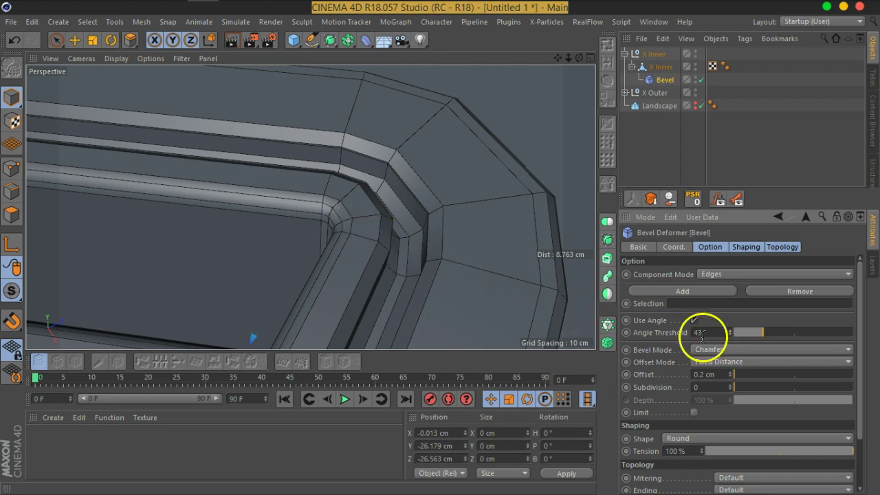
left_click(731, 336)
left_click(731, 337)
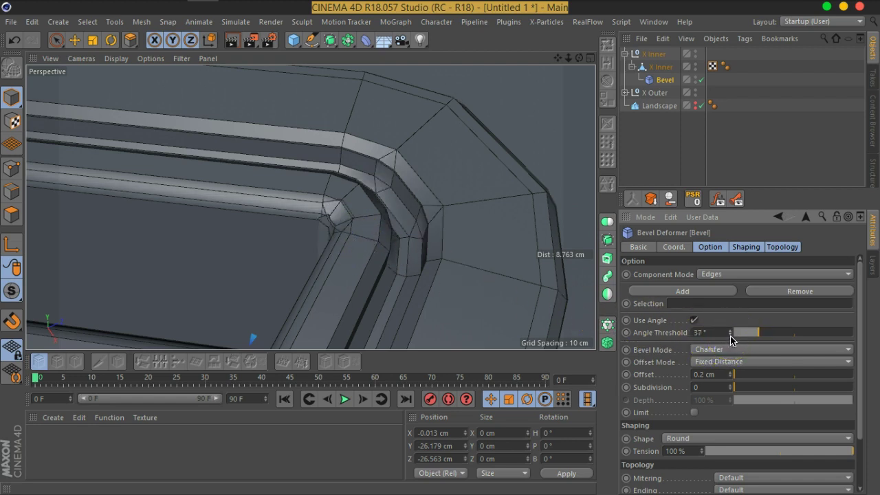
left_click(731, 331)
left_click(732, 331)
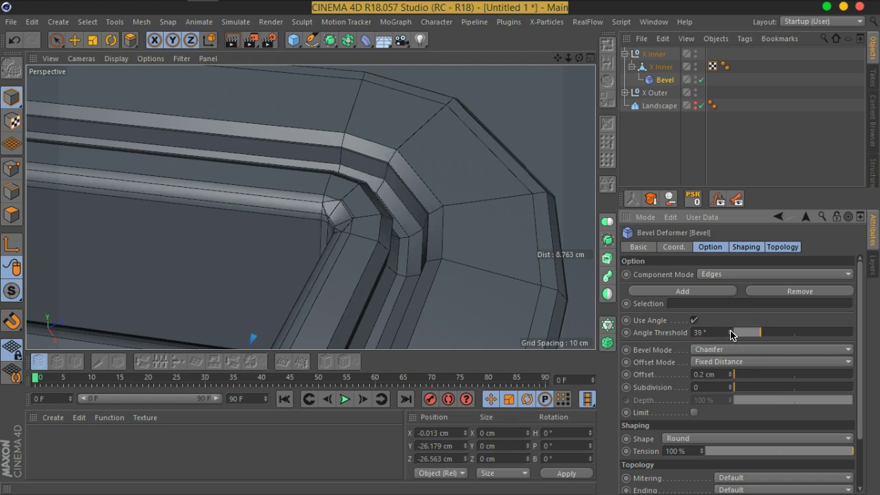
scroll(330, 222, "down", 2)
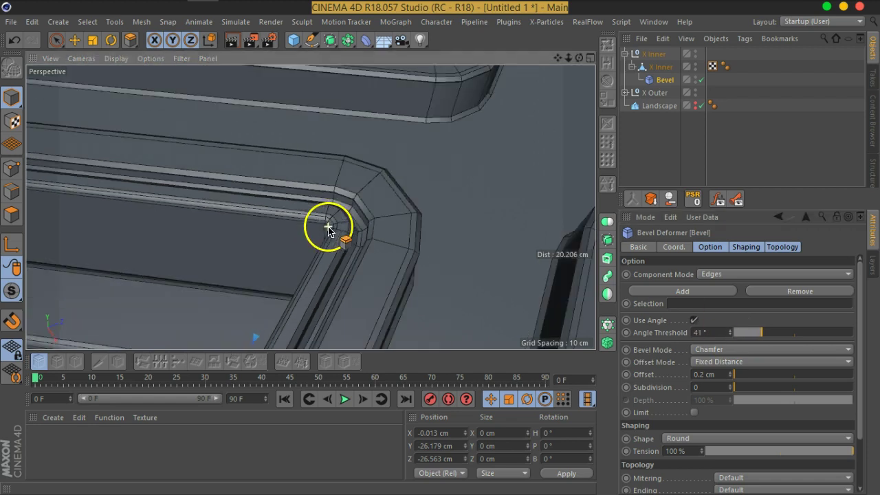
Set the subdivision of the X Inner object's Bevel deformer to 3
scroll(337, 312, "down", 2)
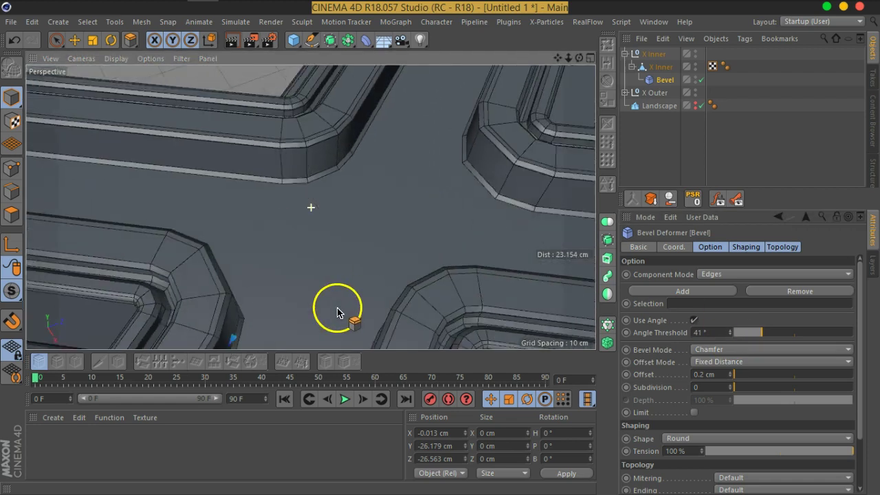
scroll(317, 315, "up", 1)
scroll(436, 269, "up", 2)
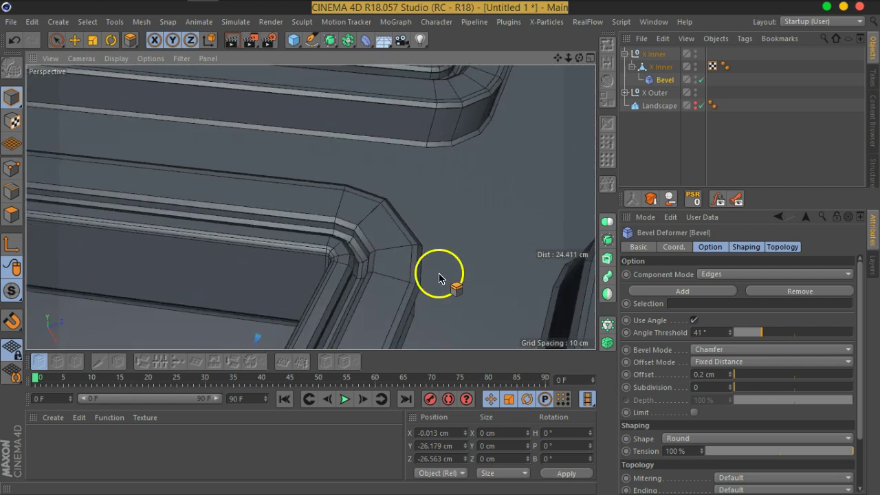
scroll(334, 251, "up", 1)
scroll(387, 257, "up", 1)
left_click_drag(387, 253, 545, 235, "alt")
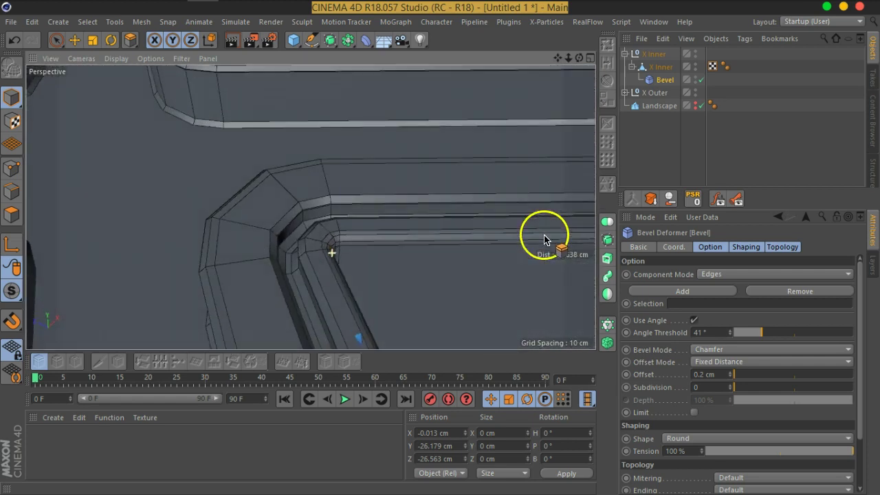
scroll(261, 239, "up", 4)
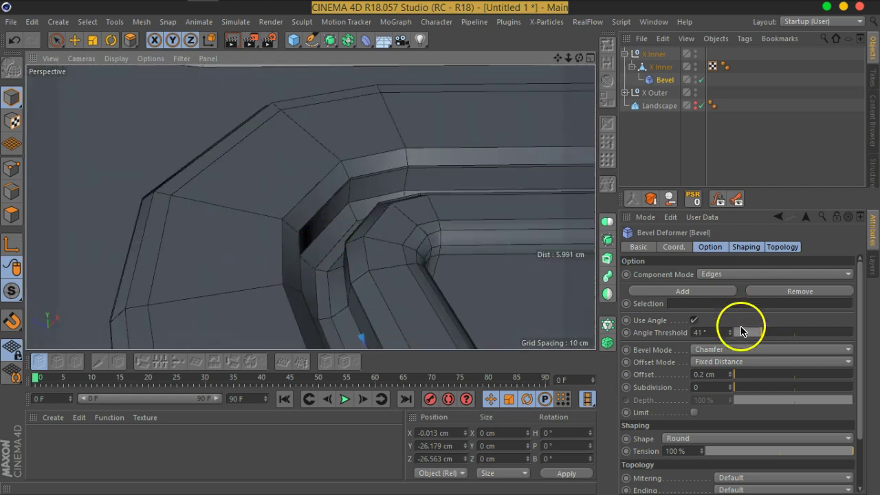
double_click(709, 375)
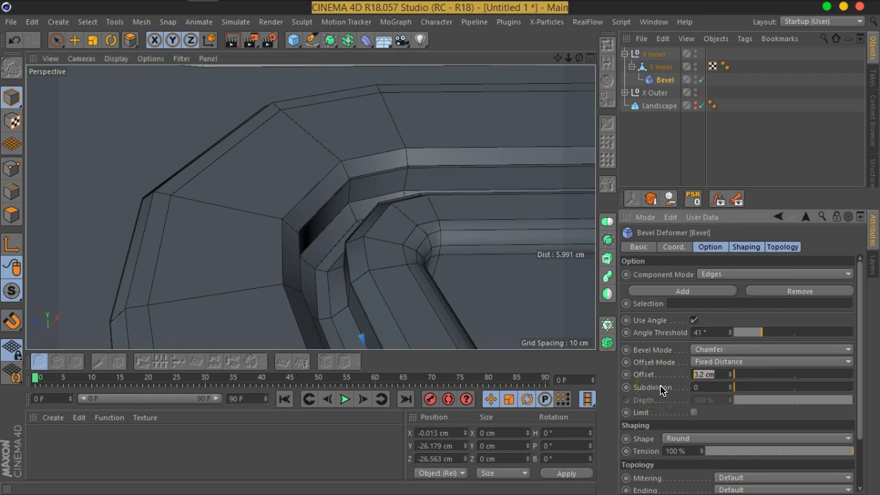
left_click(731, 388)
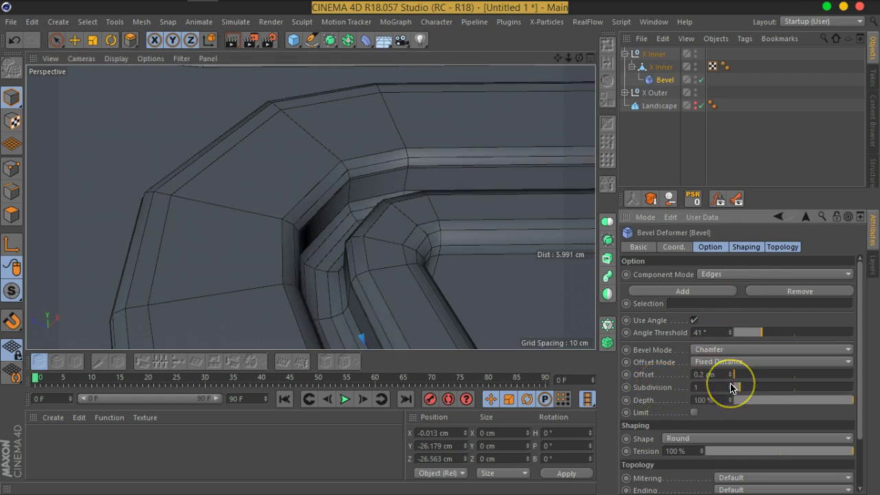
left_click(731, 386)
left_click(731, 386)
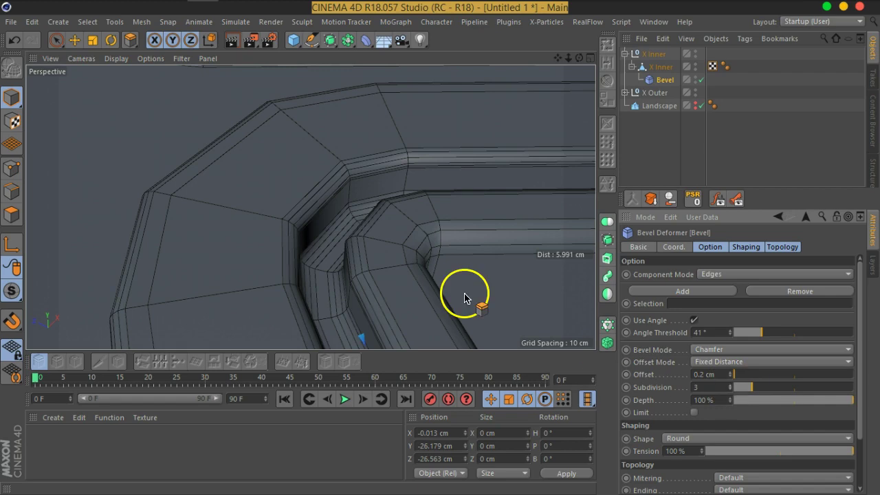
Examine the bevelled edges and inner corners of the X from several angles with nothing selected
right_click_drag(387, 258, 397, 295, "alt")
left_click_drag(442, 269, 214, 258, "alt")
middle_click_drag(414, 287, 206, 289, "alt")
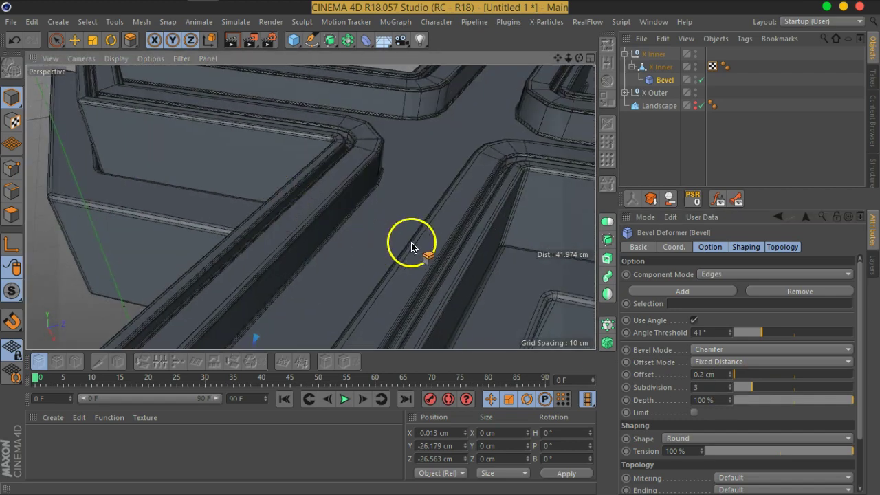
middle_click_drag(413, 245, 495, 209, "alt")
left_click_drag(495, 208, 380, 199, "alt")
scroll(348, 241, "down", 5)
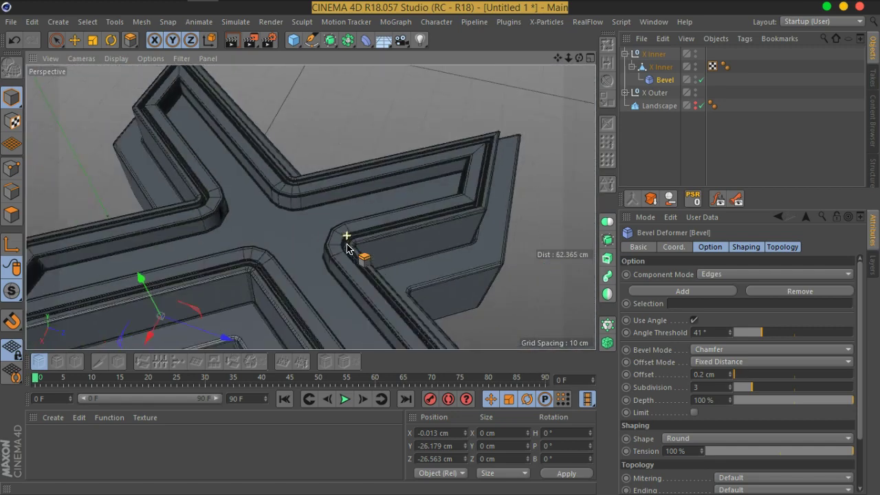
left_click_drag(365, 282, 403, 216, "alt")
scroll(405, 186, "up", 4)
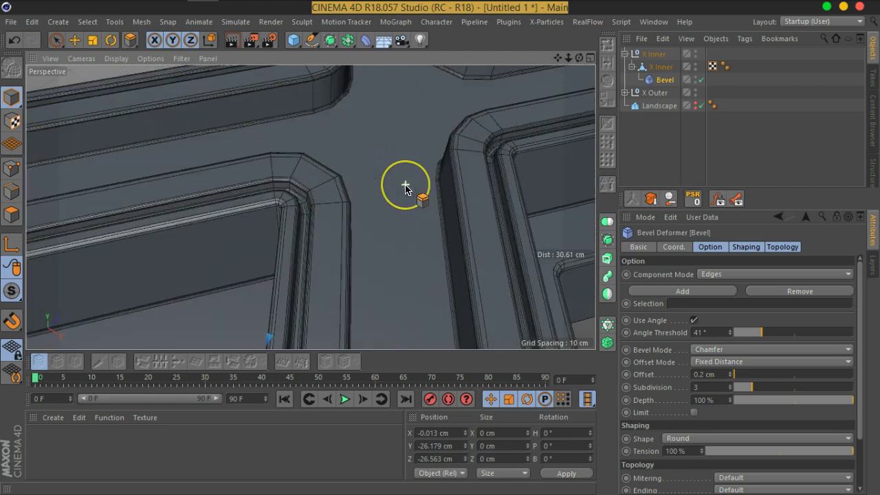
scroll(405, 186, "up", 1)
left_click_drag(416, 179, 450, 193, "alt")
scroll(450, 193, "down", 4)
left_click_drag(366, 211, 433, 246, "alt")
left_click_drag(488, 243, 500, 172, "alt")
left_click(655, 146)
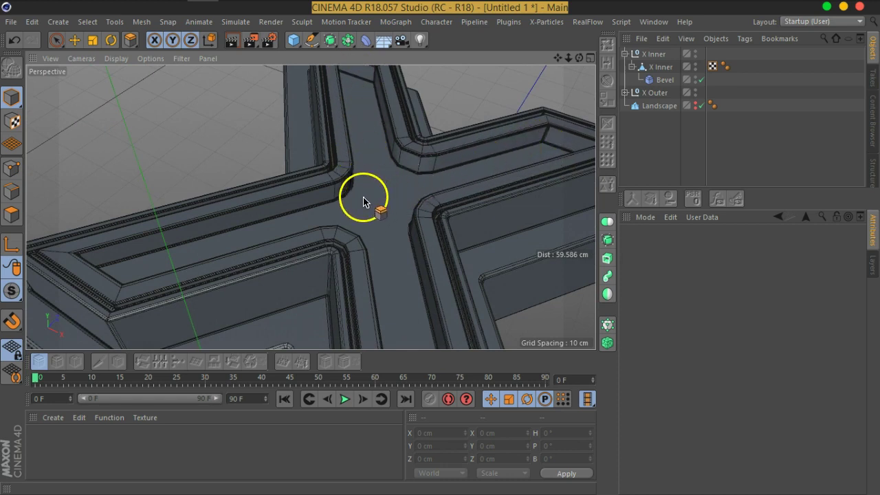
left_click_drag(421, 212, 450, 240, "alt")
left_click_drag(421, 198, 344, 171, "alt")
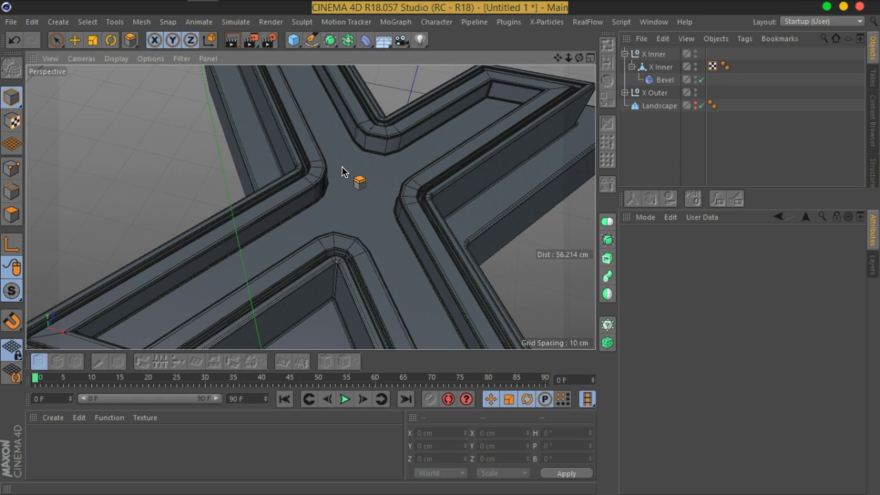
left_click_drag(410, 154, 421, 202, "alt")
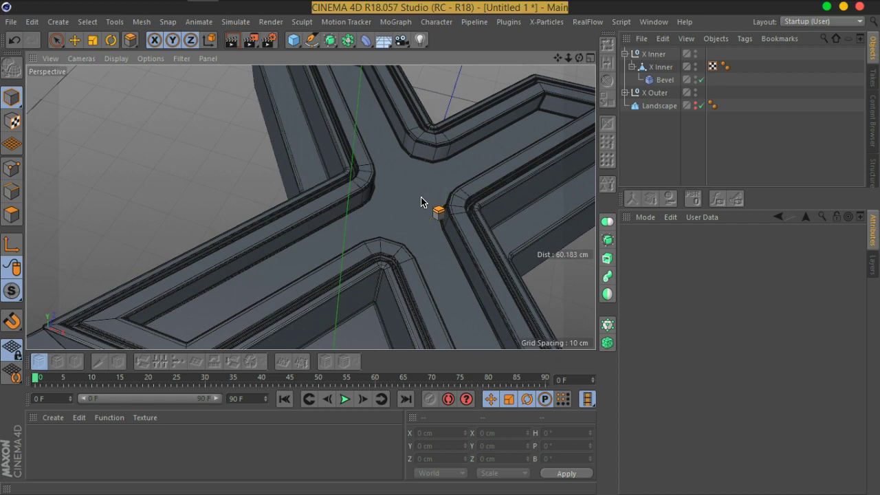
left_click_drag(421, 202, 424, 256, "alt")
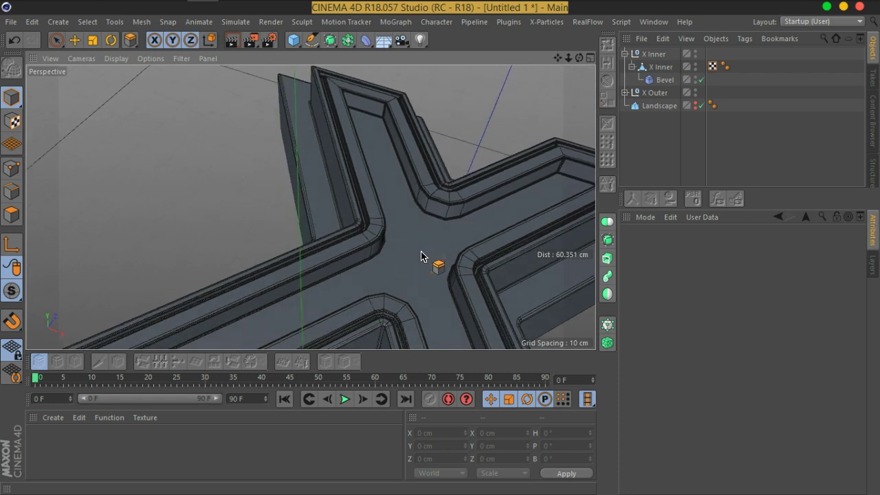
middle_click_drag(441, 252, 455, 236, "alt")
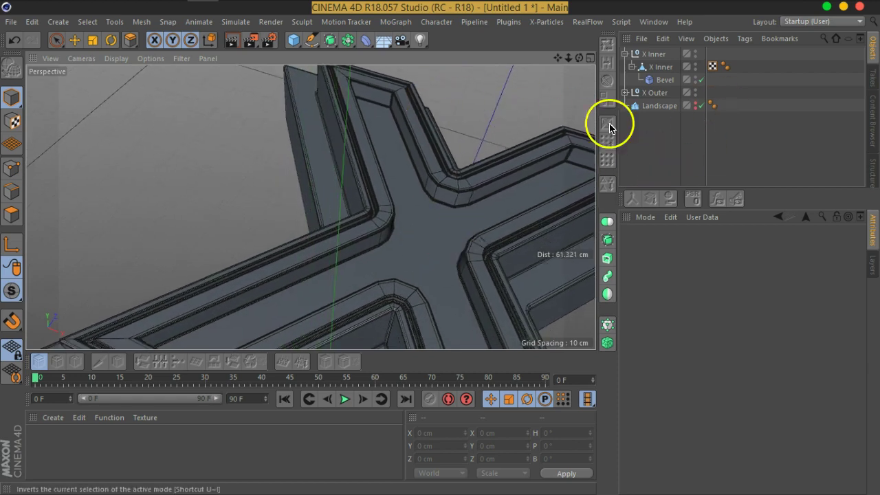
Collapse the X Inner group, activate the Pen tool and show the whole X in a full-size Top view
left_click(626, 54)
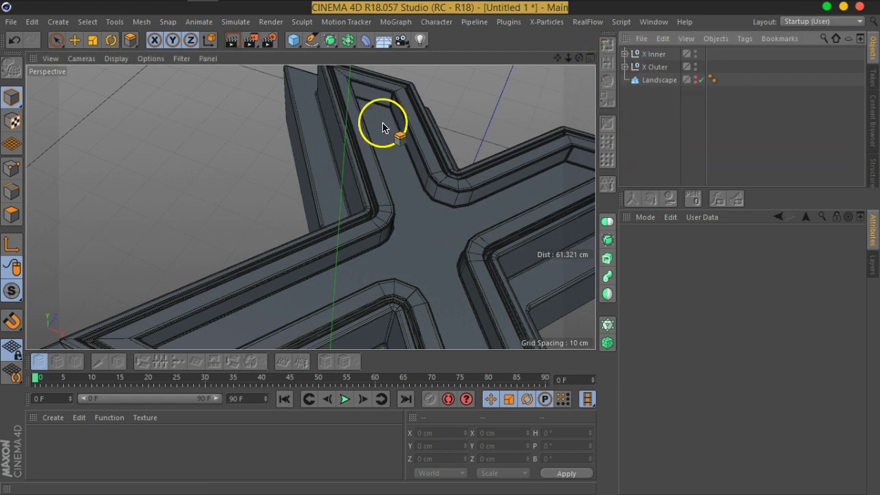
left_click(313, 41)
left_click(355, 62)
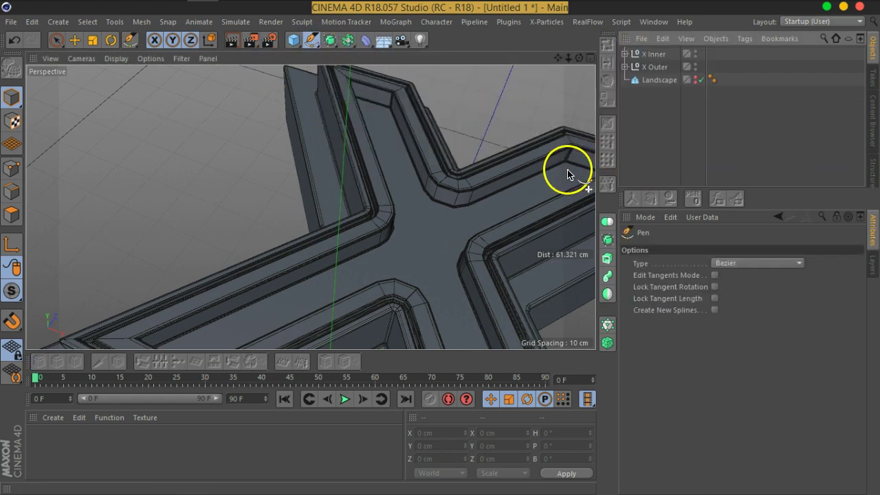
left_click(590, 58)
left_click(589, 55)
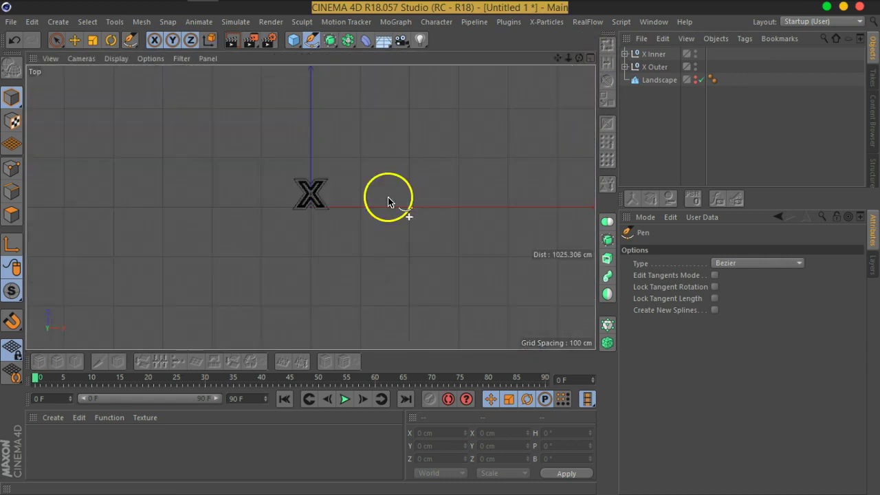
scroll(309, 193, "up", 5)
scroll(314, 183, "up", 6)
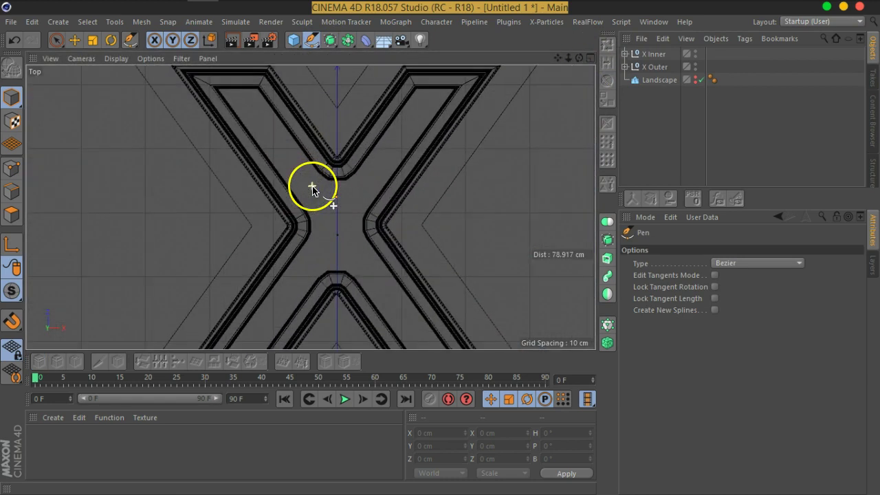
scroll(358, 210, "up", 1)
scroll(361, 208, "down", 3)
scroll(365, 207, "down", 2)
scroll(390, 242, "down", 2)
middle_click_drag(396, 246, 387, 238, "alt")
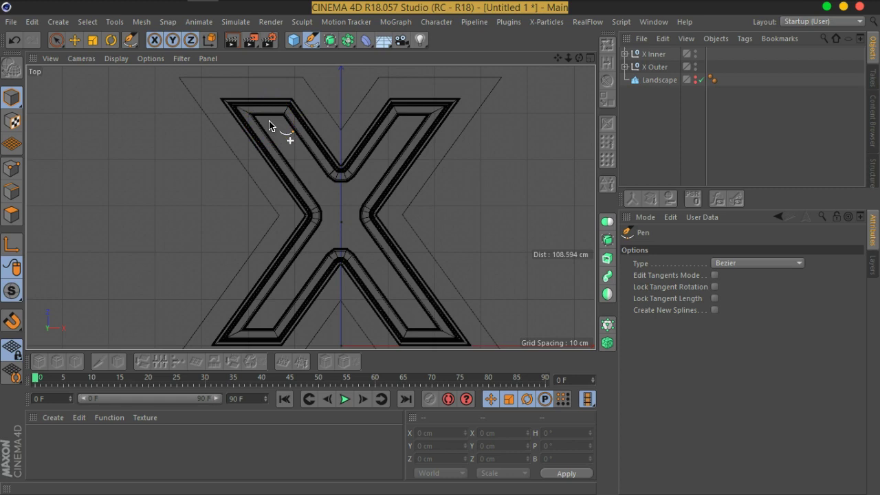
scroll(270, 128, "up", 8)
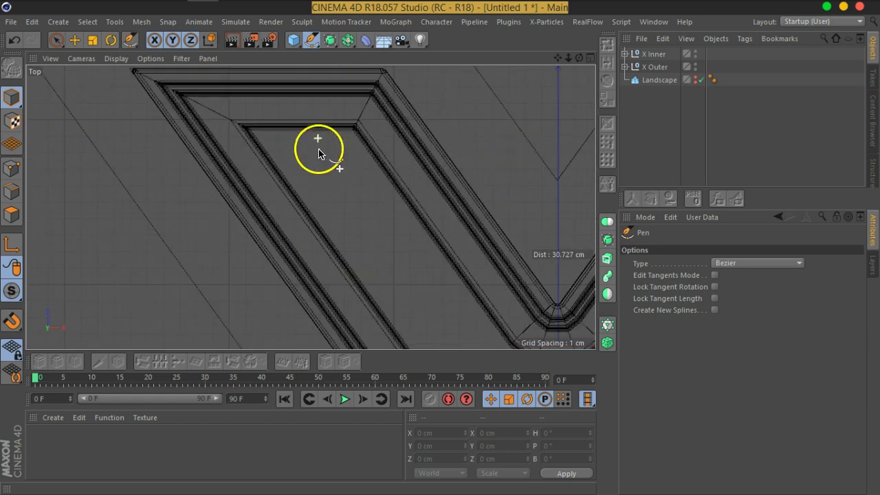
left_click(261, 136)
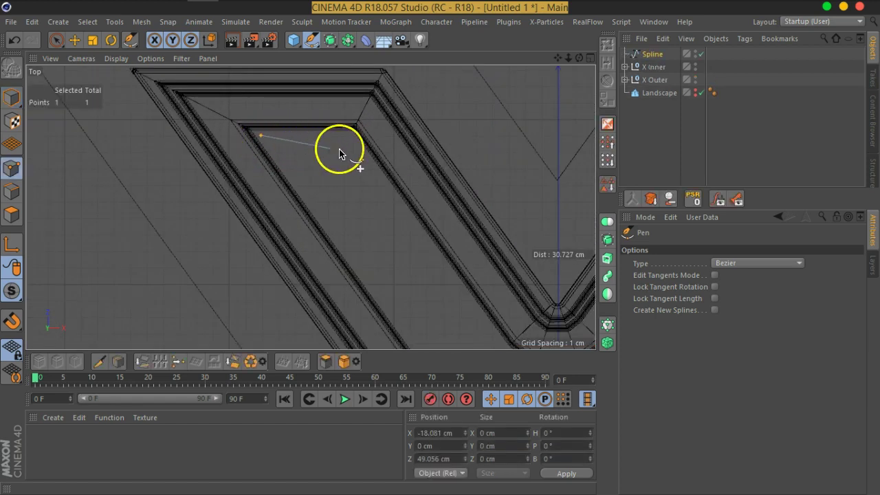
left_click(349, 137)
middle_click_drag(440, 263, 353, 142, "alt")
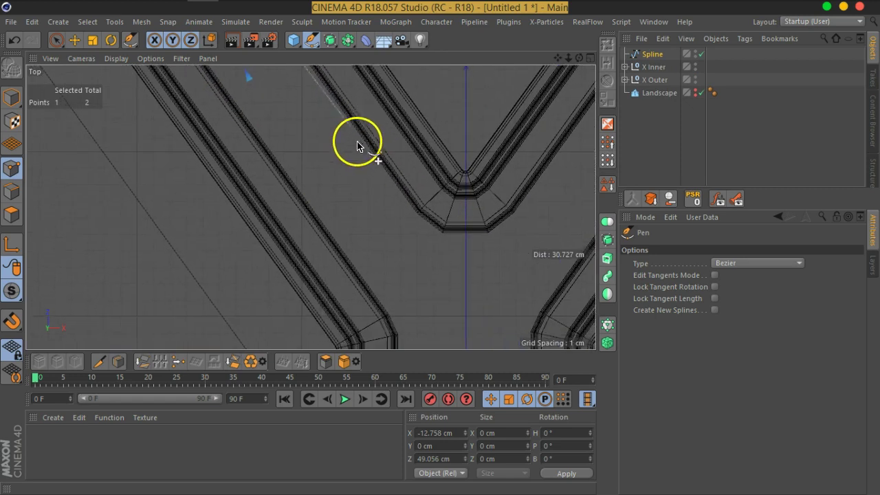
left_click(415, 228)
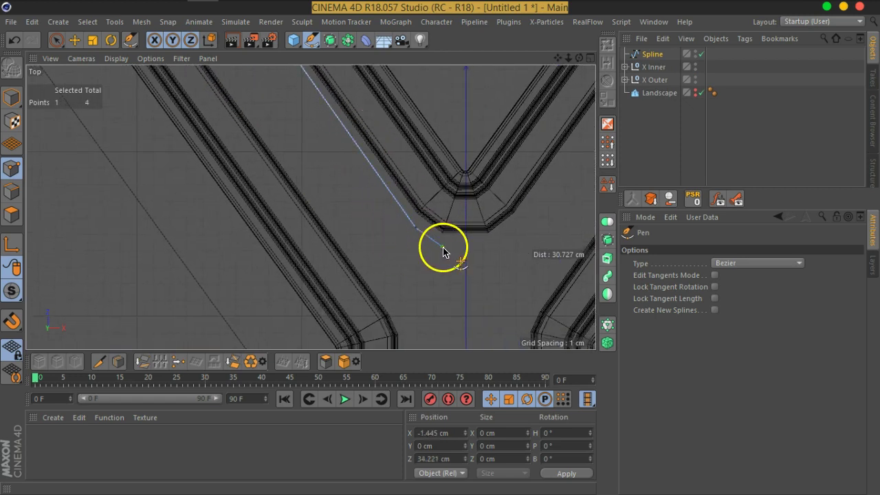
left_click(490, 247)
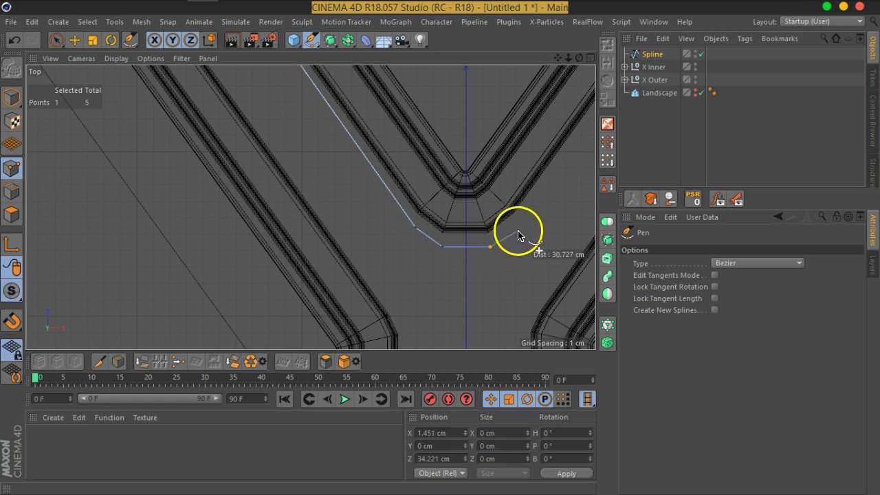
middle_click_drag(535, 218, 355, 301, "alt")
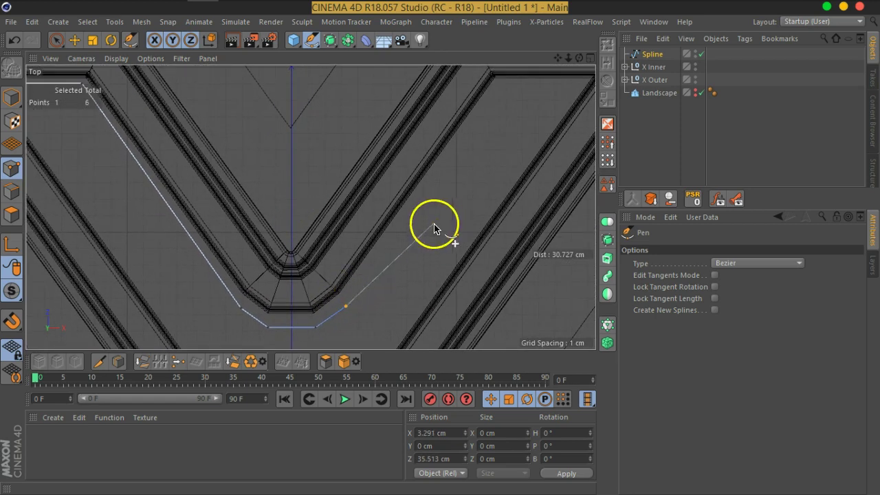
middle_click_drag(436, 230, 389, 273, "alt")
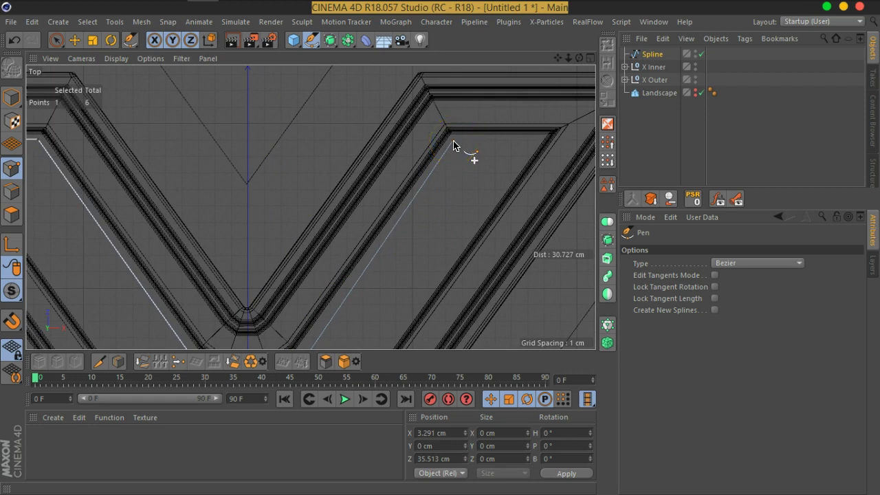
right_click(453, 145)
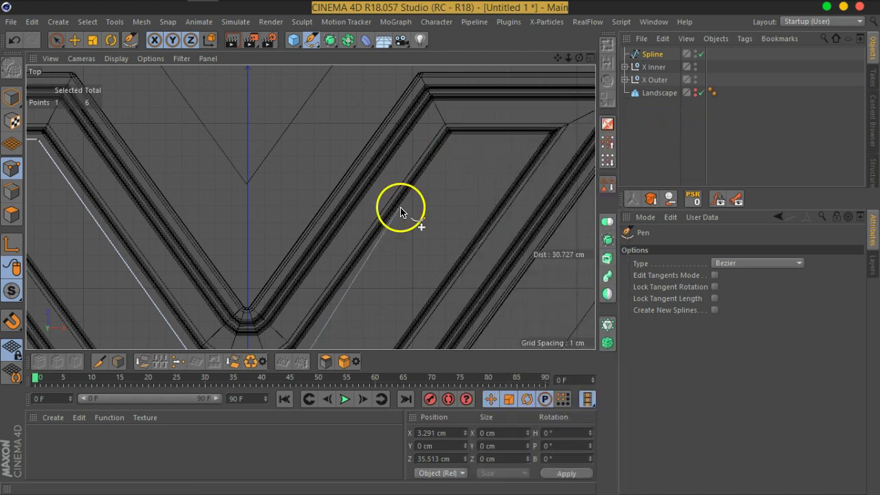
scroll(403, 210, "down", 3)
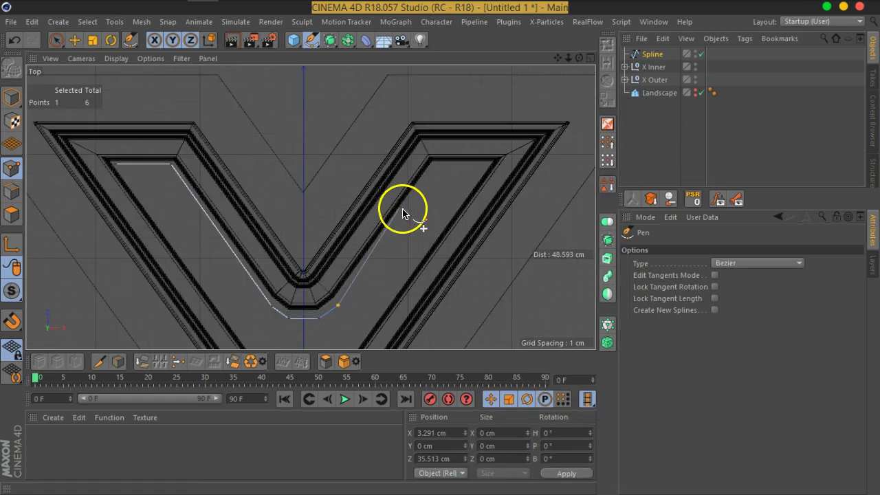
left_click(653, 55)
key("Delete")
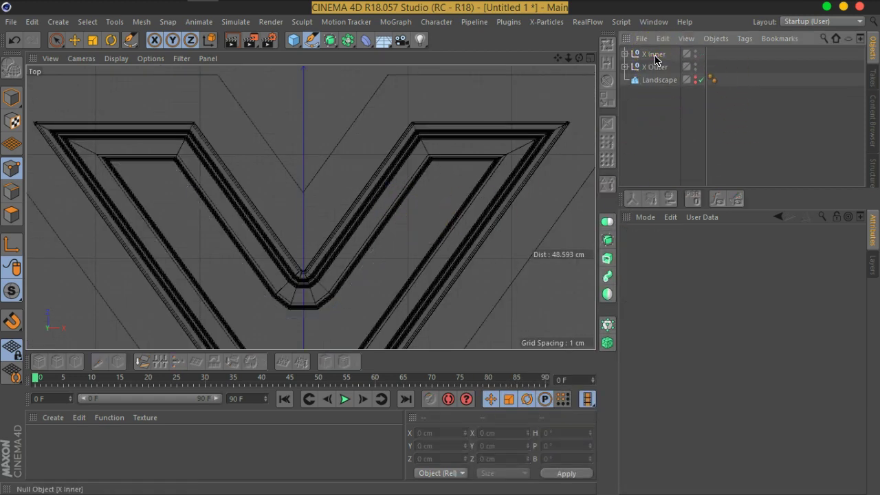
In Model mode, copy the X Outer spline out of its Extrude object to the top level of the object hierarchy
left_click(625, 65)
left_click(633, 94)
left_click(668, 106)
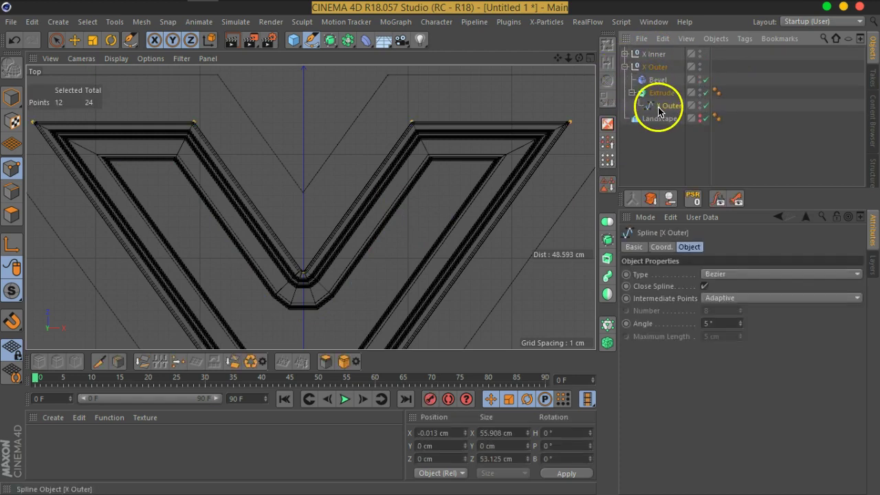
left_click(11, 97)
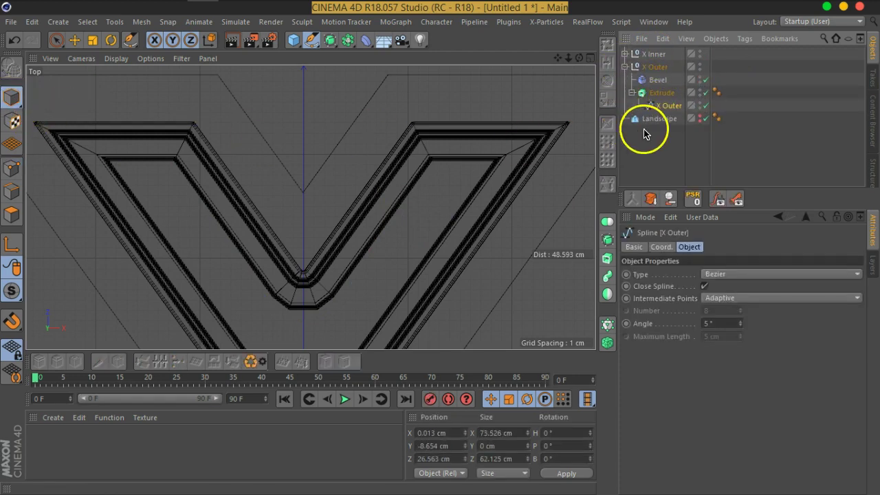
left_click_drag(654, 55, 650, 54, "ctrl")
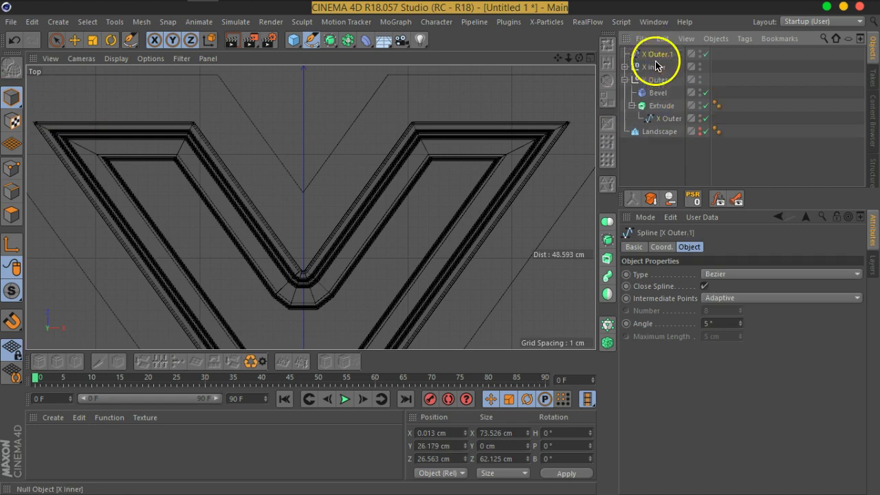
left_click(625, 80)
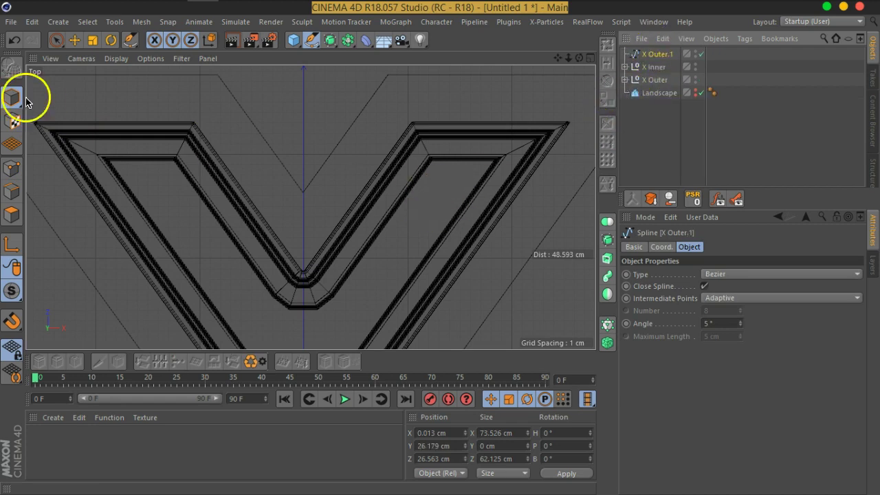
Scale the X Outer.1 spline down to about 28.2 cm wide and 23.9 cm deep in the Top view
left_click(92, 40)
scroll(142, 142, "down", 5)
middle_click_drag(333, 236, 456, 248, "alt")
scroll(439, 227, "up", 2)
middle_click_drag(529, 248, 521, 242, "alt")
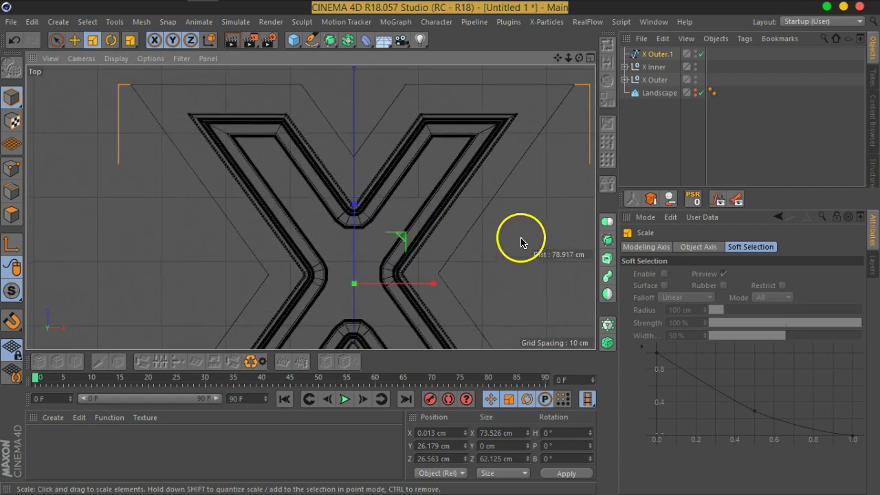
scroll(520, 242, "up", 2)
left_click_drag(554, 211, 308, 359)
middle_click_drag(335, 292, 365, 275, "alt")
scroll(366, 231, "up", 2)
middle_click_drag(289, 293, 315, 252, "alt")
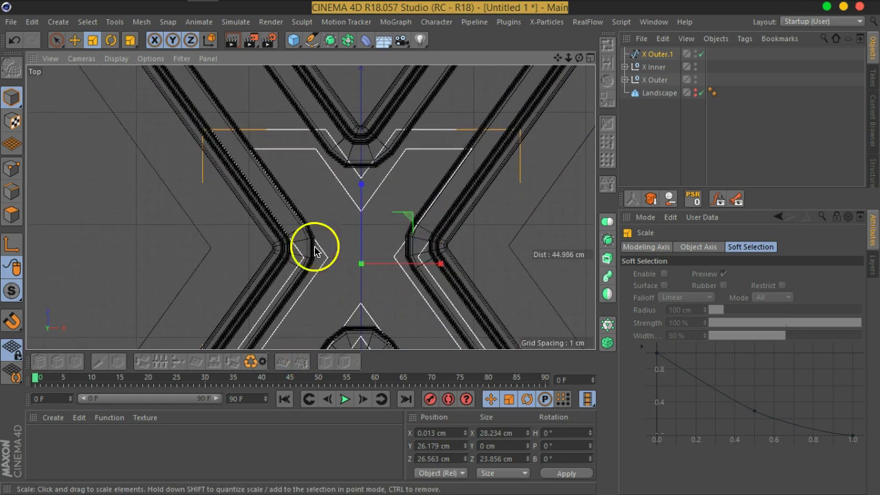
In Points mode, select the whole outer contour of the X Outer.1 spline and delete its points, leaving only the inner contour
left_click(11, 168)
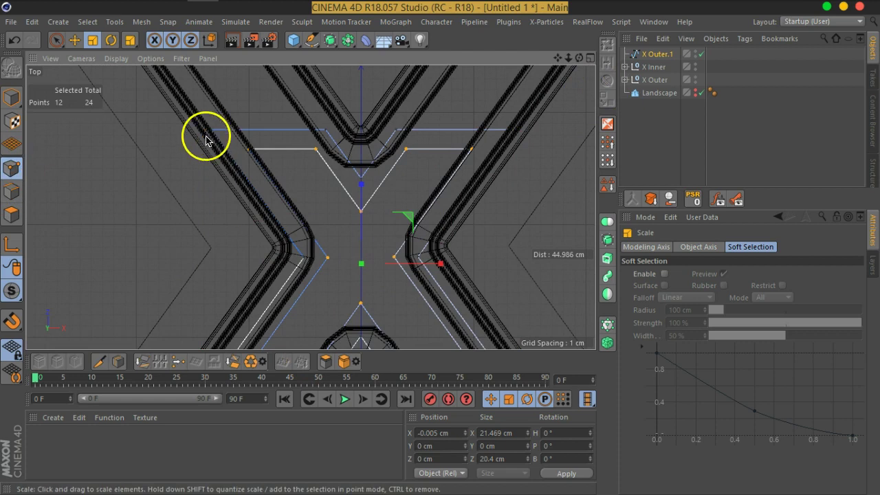
left_click(208, 130)
left_click(87, 21)
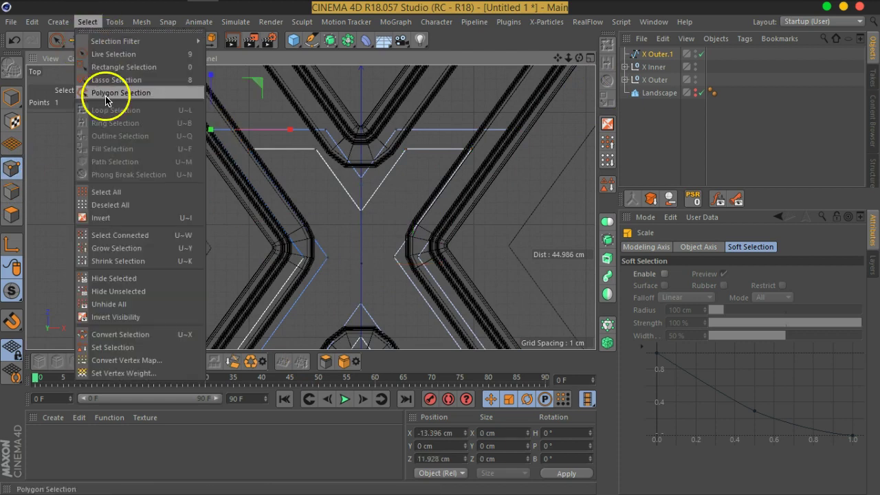
left_click(128, 236)
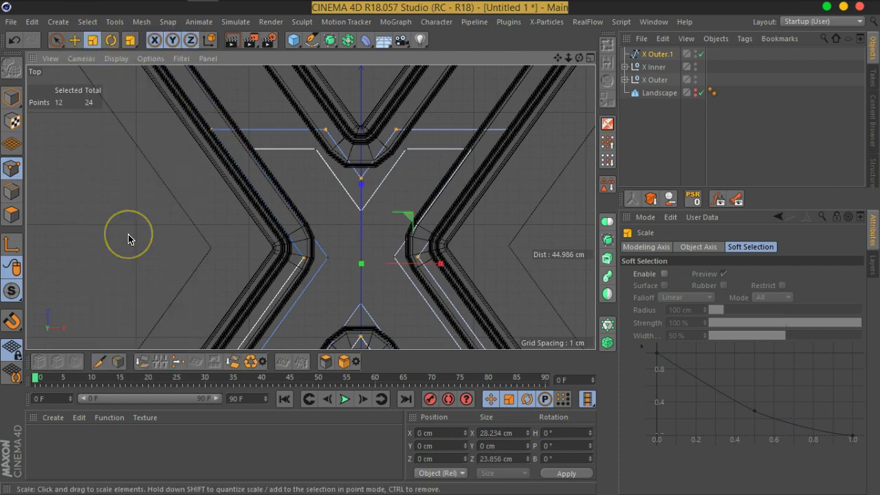
key("Delete")
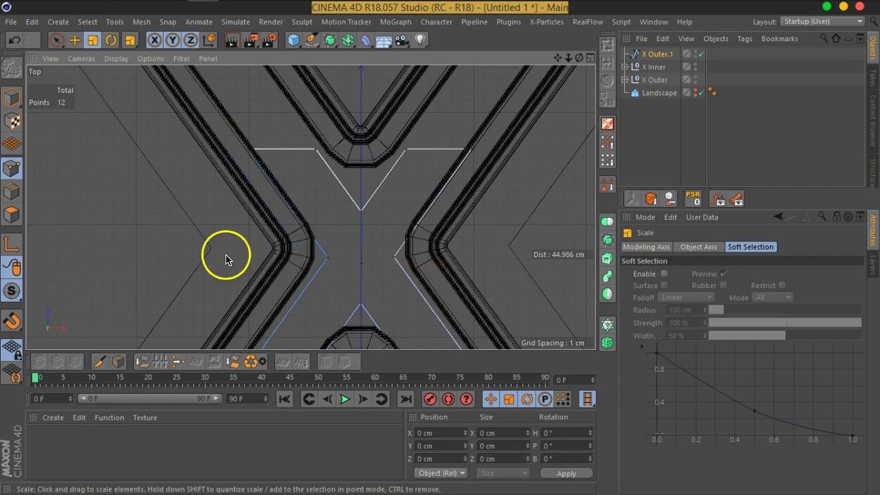
Move the two end points of the spline's upper-right arm out to just inside the tip of the recessed face
middle_click_drag(359, 205, 347, 237, "alt")
left_click(395, 180)
middle_click_drag(475, 141, 371, 221, "alt")
left_click(74, 39)
left_click_drag(337, 214, 491, 76)
middle_click_drag(395, 227, 480, 114, "alt")
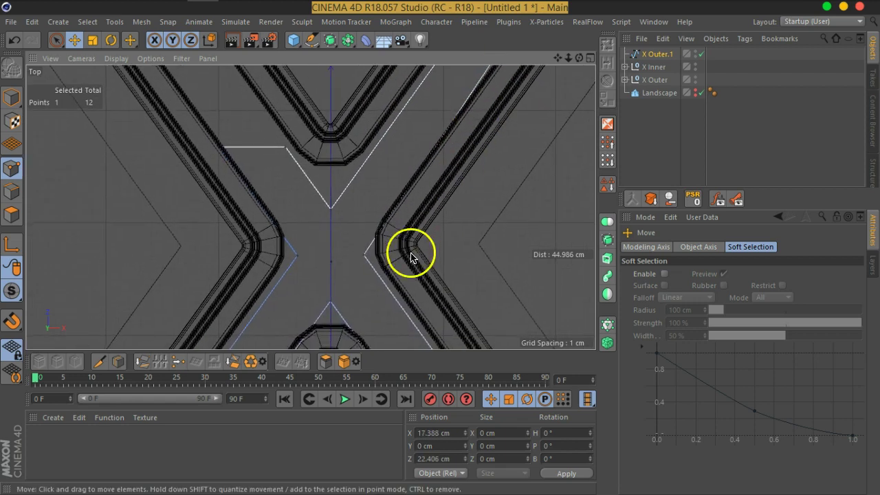
left_click_drag(369, 262, 334, 180)
Move the upper-left arm's two end points into the tip of the recess and adjust the spline's left inner corner point
left_click(284, 150)
middle_click_drag(265, 154, 412, 271, "alt")
left_click_drag(479, 231, 382, 93)
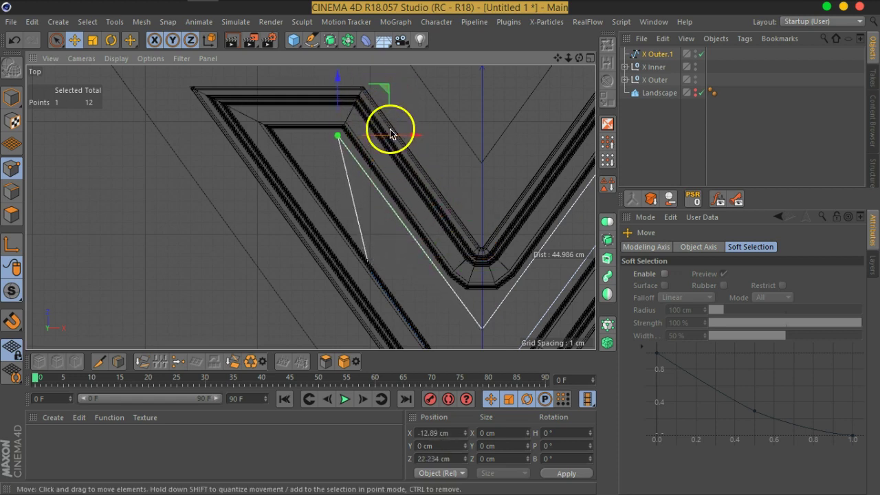
left_click(368, 269)
left_click_drag(416, 229, 331, 95)
middle_click_drag(448, 268, 389, 185, "alt")
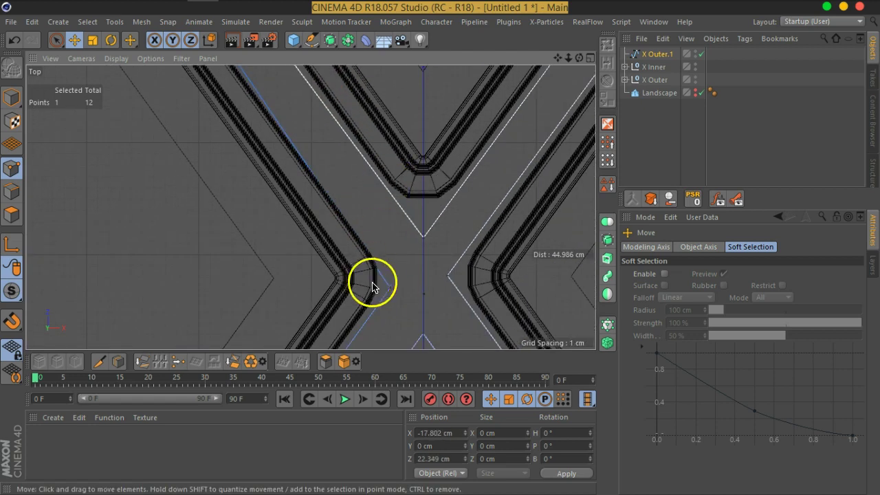
left_click(392, 292)
mouse_move(436, 244)
left_mouse_down()
mouse_move(428, 232)
mouse_move(445, 230)
left_mouse_up()
Move the lower-left arm's two end points into the tip of the recess and adjust the spline's lower inner corner point
middle_click_drag(436, 325, 501, 125, "alt")
right_click_drag(501, 125, 395, 234, "alt")
left_click(397, 188)
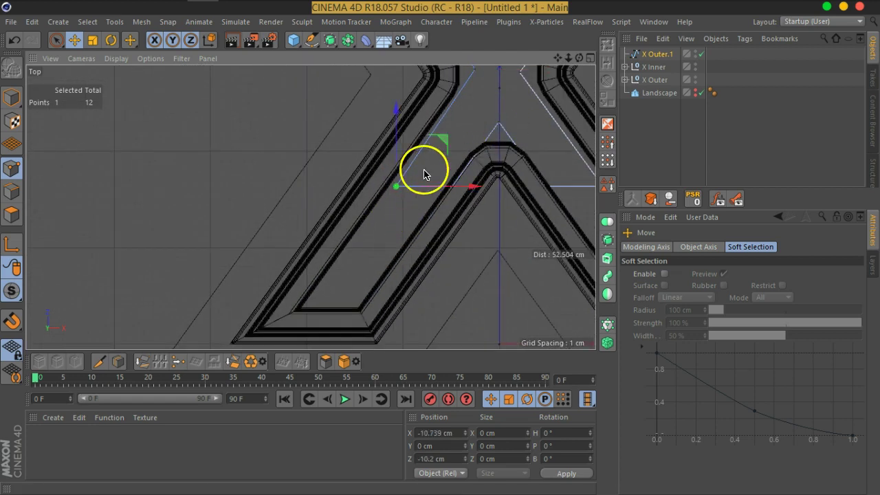
left_click_drag(438, 159, 354, 258)
left_click(452, 188)
left_click_drag(500, 142, 401, 257)
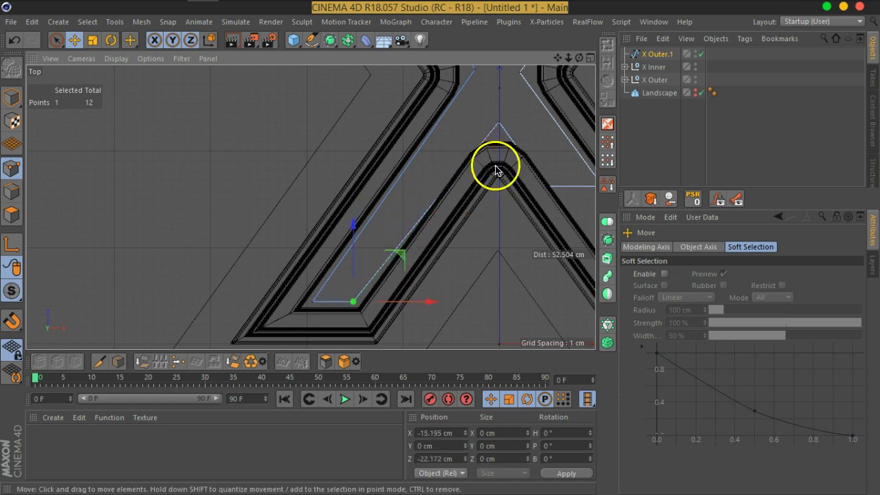
middle_click_drag(497, 166, 438, 267, "alt")
left_click_drag(491, 177, 485, 169)
Move the two end points of the spline's lower-right arm out to just inside the tip of the recessed face
middle_click_drag(485, 281, 438, 216, "alt")
left_click(438, 209)
left_click_drag(486, 161, 574, 275)
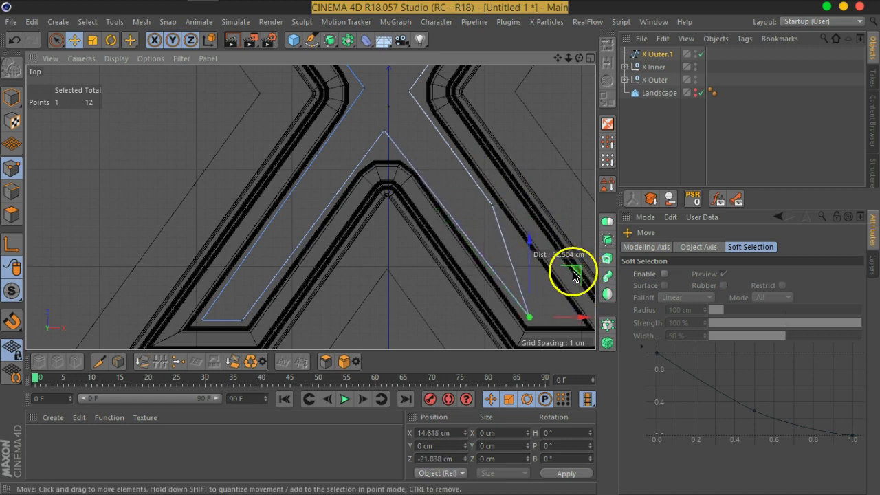
middle_click_drag(575, 275, 436, 176, "alt")
left_click(418, 168)
left_click_drag(463, 128, 549, 240)
middle_click_drag(394, 147, 504, 248, "alt")
middle_click_drag(430, 198, 426, 226, "alt")
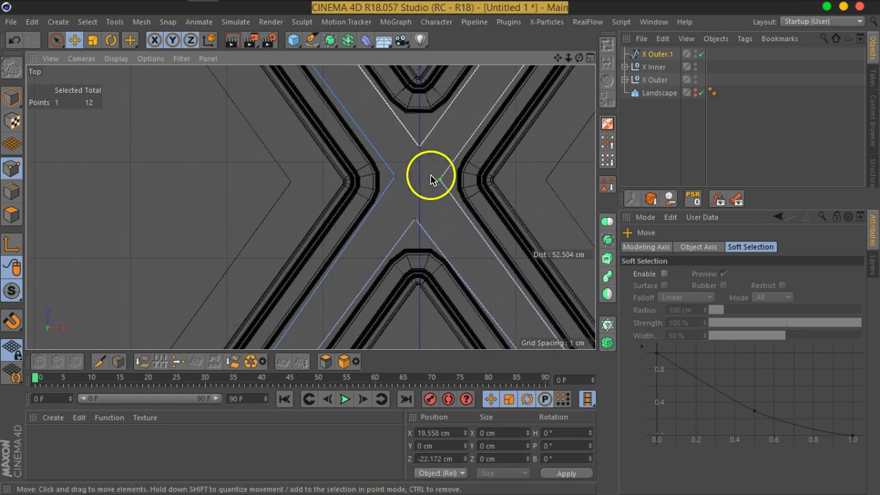
left_click(392, 178)
left_click(418, 145, "ctrl")
left_click(441, 182)
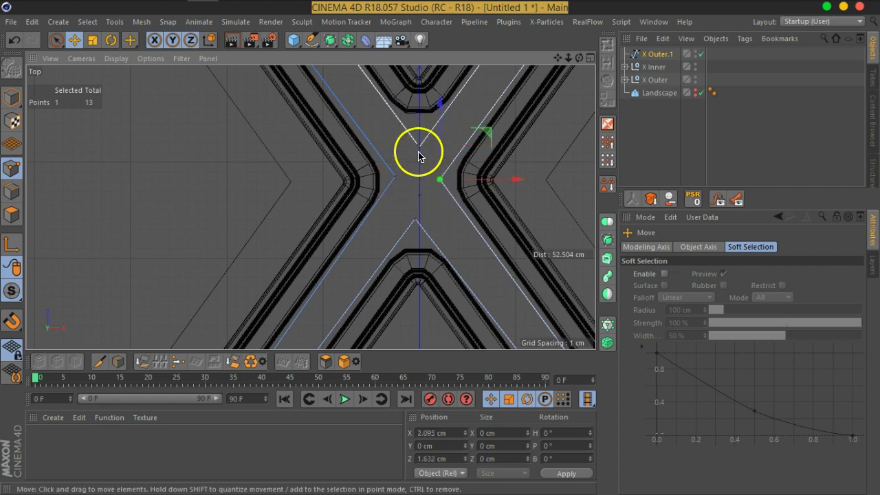
key("ctrl+z")
key("ctrl+z")
Select the four inner corner points around the centre of the X spline and apply Soft Interpolation to them
left_click(441, 181)
left_click(418, 152, "shift")
left_click(394, 180, "shift")
right_click(416, 224)
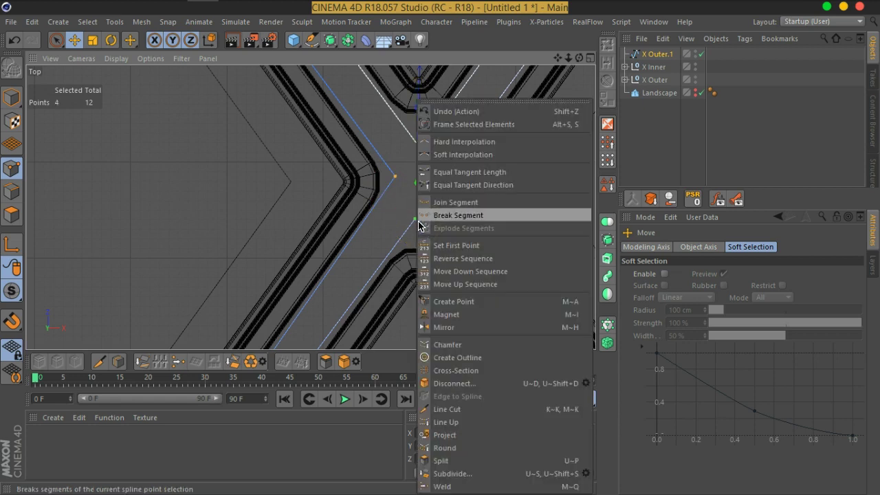
left_click(447, 169)
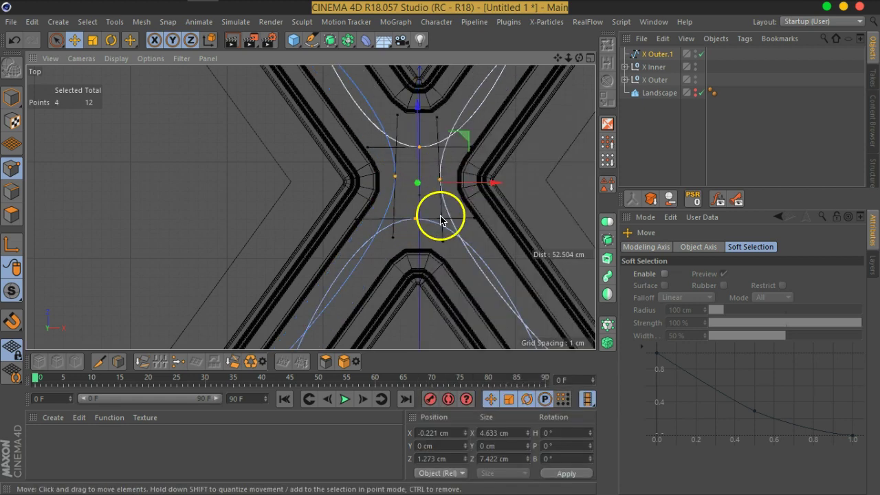
Restrict movement to the Z axis and shorten the tangents of the spline's right inner corner point
left_click(448, 193)
left_click(440, 181)
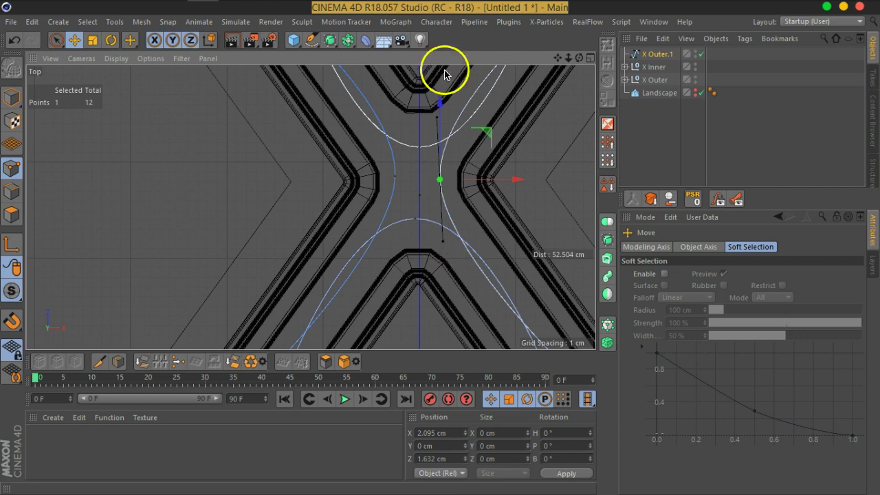
left_click(153, 40)
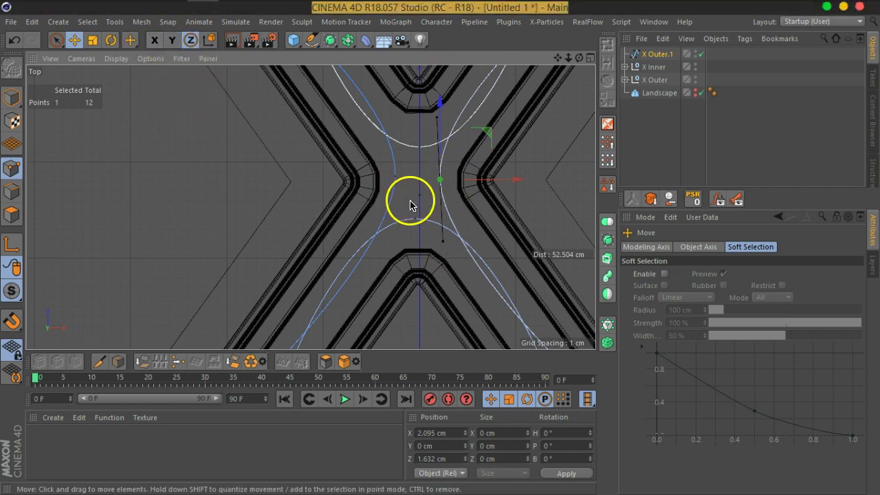
left_click_drag(444, 244, 429, 213)
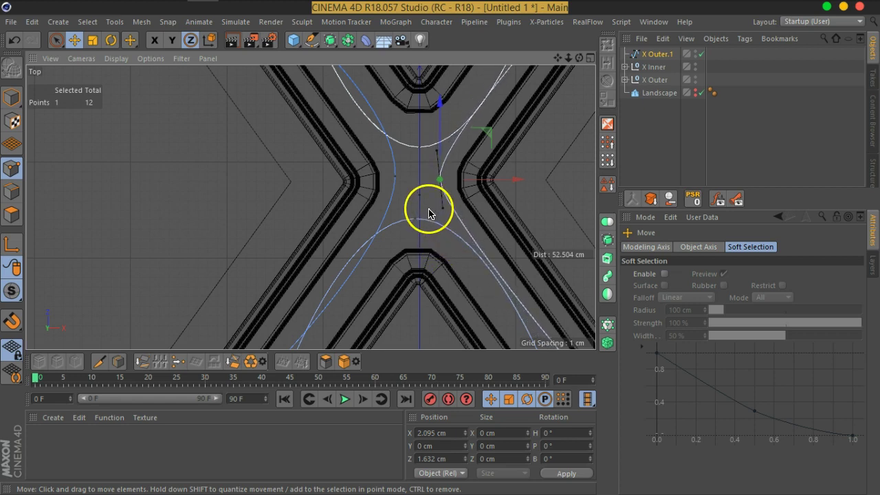
Restrict movement to the X axis and shorten the tangents of the spline's upper inner corner point
left_click(418, 149)
middle_click_drag(421, 169, 439, 199, "alt")
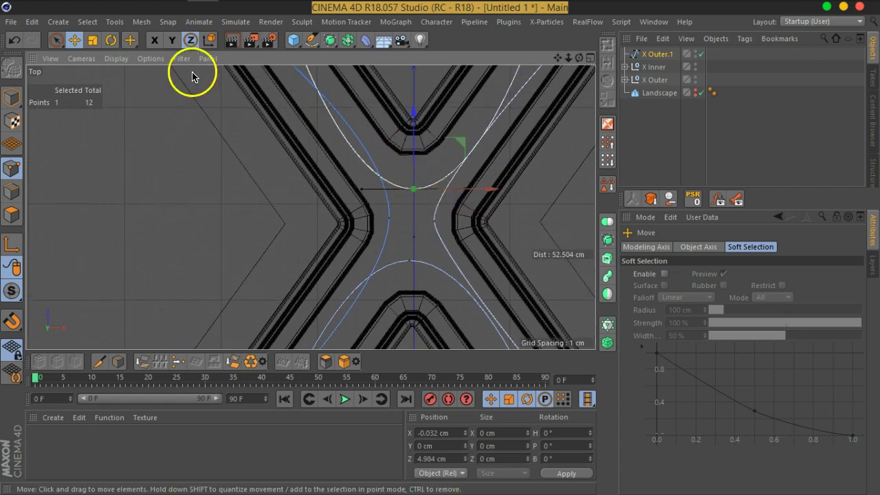
left_click(173, 42)
left_click(173, 43)
left_click(155, 41)
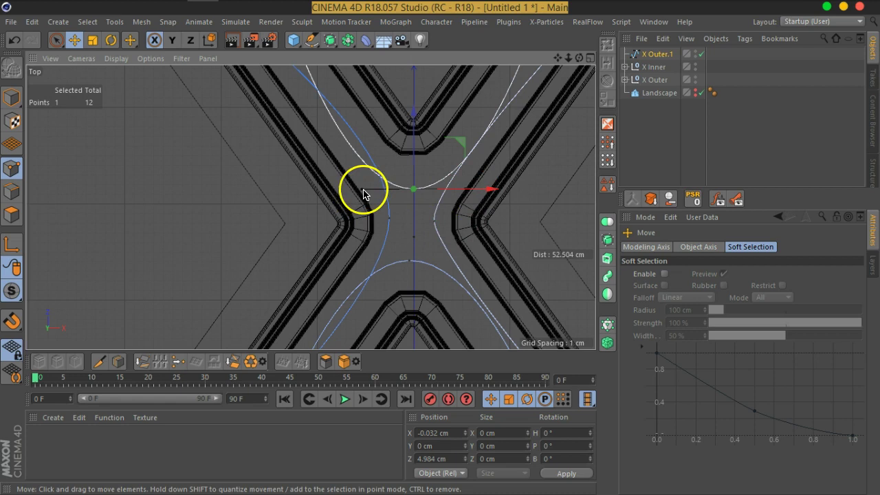
left_click(423, 230)
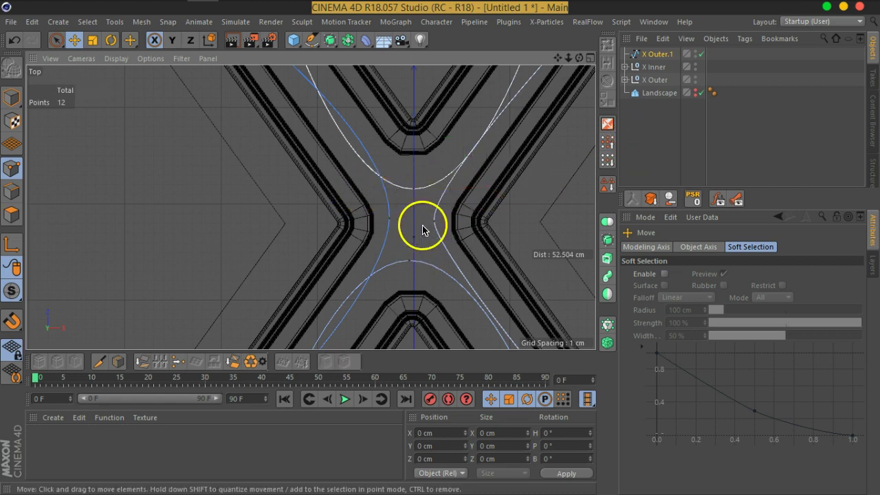
left_click(414, 191)
left_click_drag(362, 194, 395, 193)
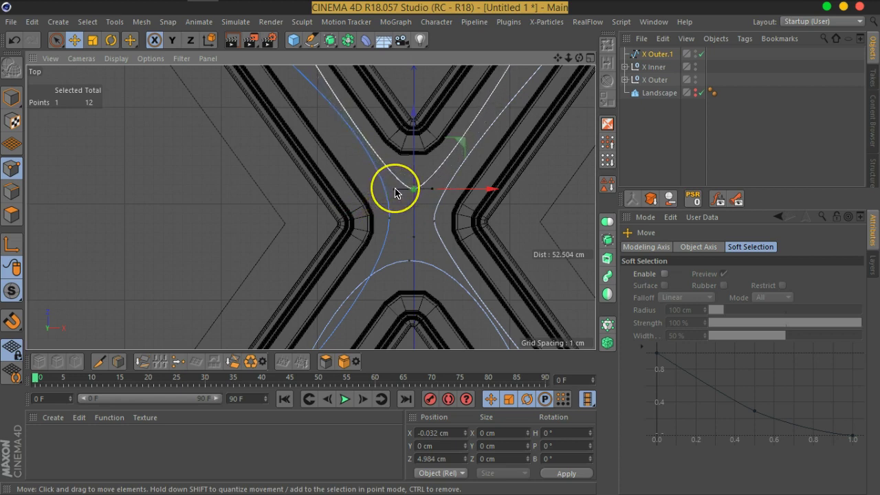
Shorten the tangents of the spline's left inner corner point with movement limited to the Z axis
left_click(390, 220)
left_click(192, 40)
left_click(156, 40)
left_click_drag(387, 277, 389, 245)
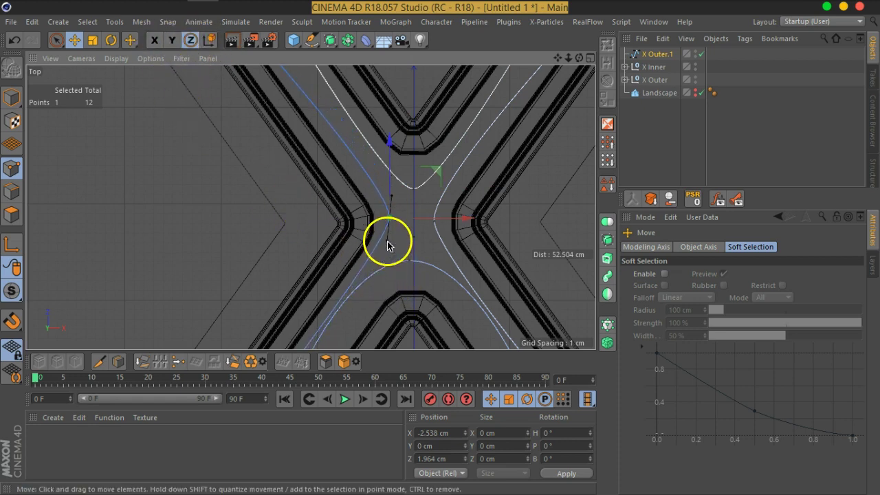
Shorten the tangents of the spline's lower inner corner point with movement limited to the X axis
left_click(414, 264)
left_click(191, 40)
left_click(155, 40)
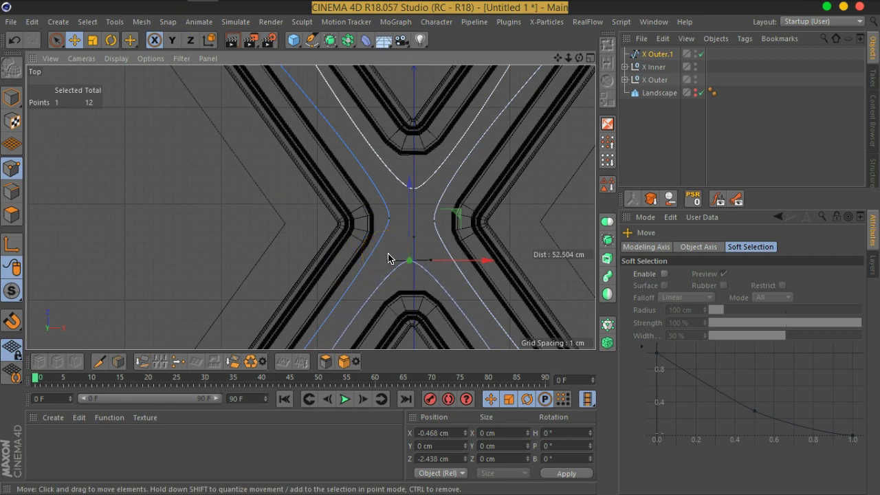
Return to the full-size Perspective view and select the X Outer.1 spline in Model mode with all three axes unlocked
left_click(590, 57)
left_click(305, 58)
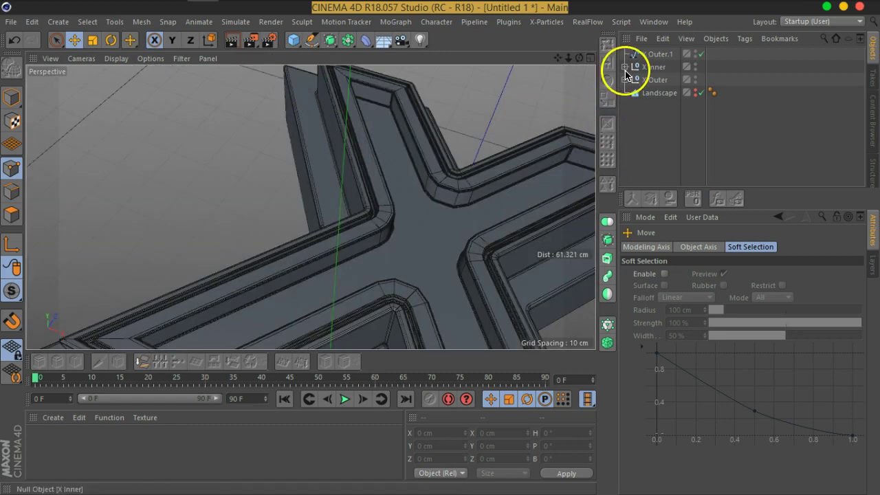
left_click(653, 54)
left_click(11, 127)
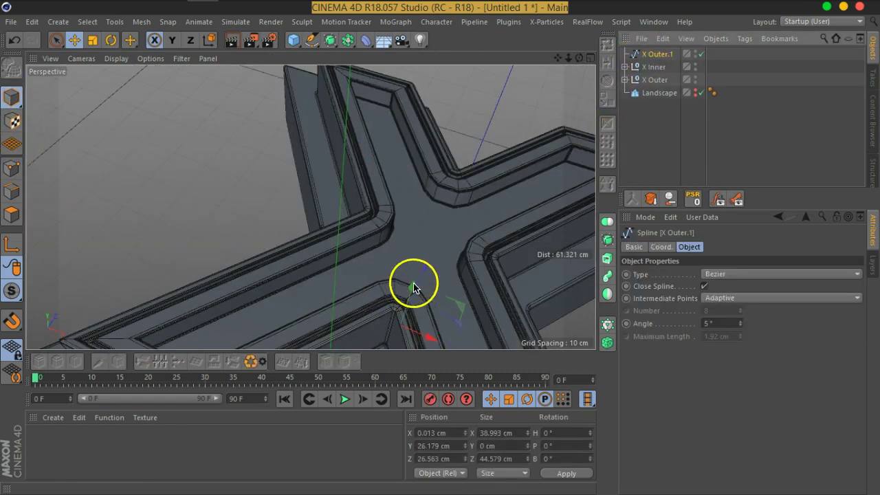
left_click(173, 41)
left_click(190, 40)
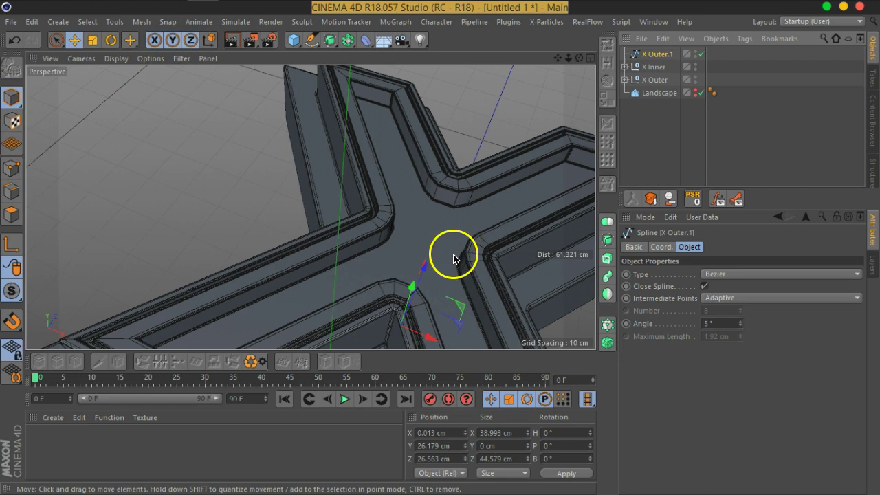
Raise the X Outer.1 spline along the Y axis to about 44.6 cm, above the floor of the recessed face
left_click_drag(465, 269, 427, 256, "alt")
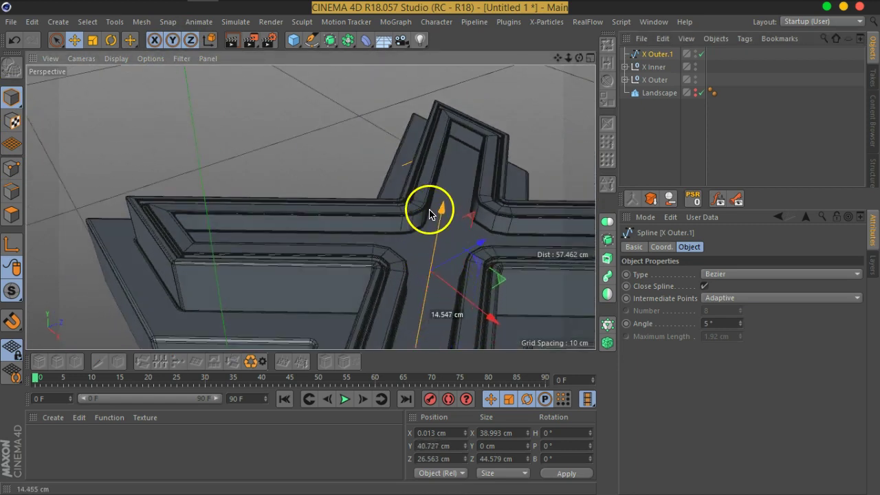
left_click_drag(430, 199, 415, 141)
scroll(416, 139, "down", 5)
left_click_drag(481, 204, 306, 189, "alt")
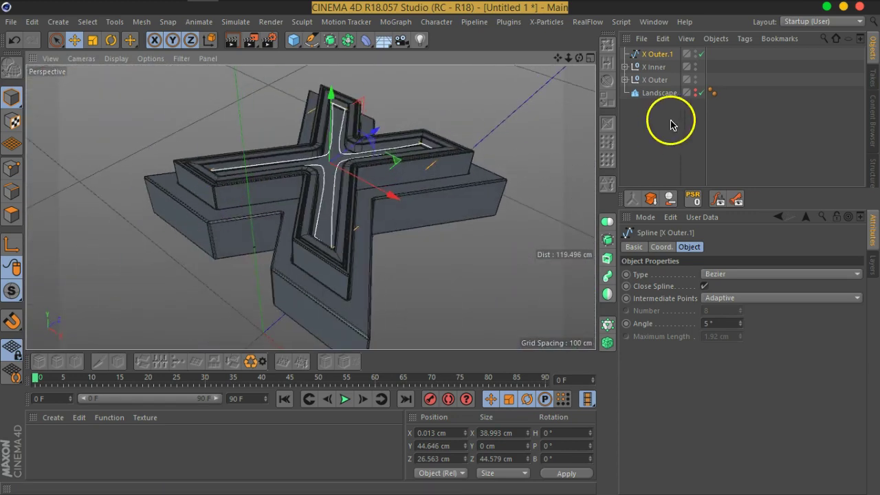
Make the Landscape object visible in the viewport and view the X letter with its spline against it
left_click(696, 91)
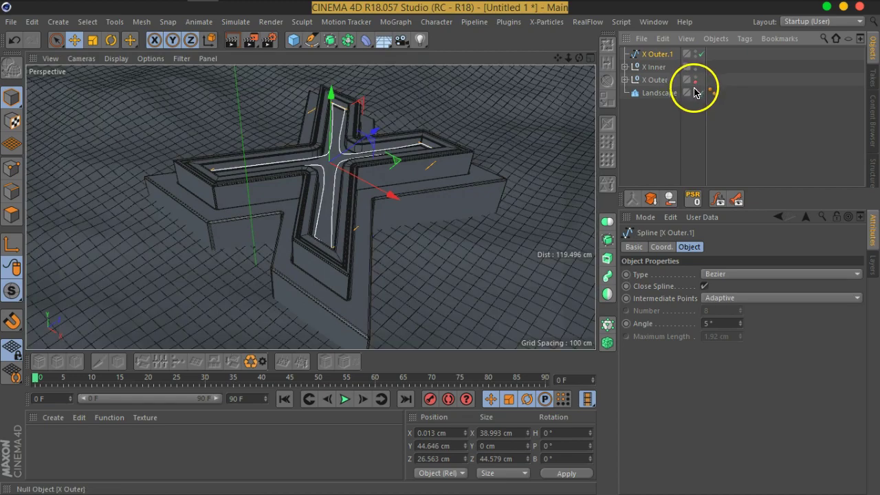
left_click_drag(503, 242, 435, 222, "alt")
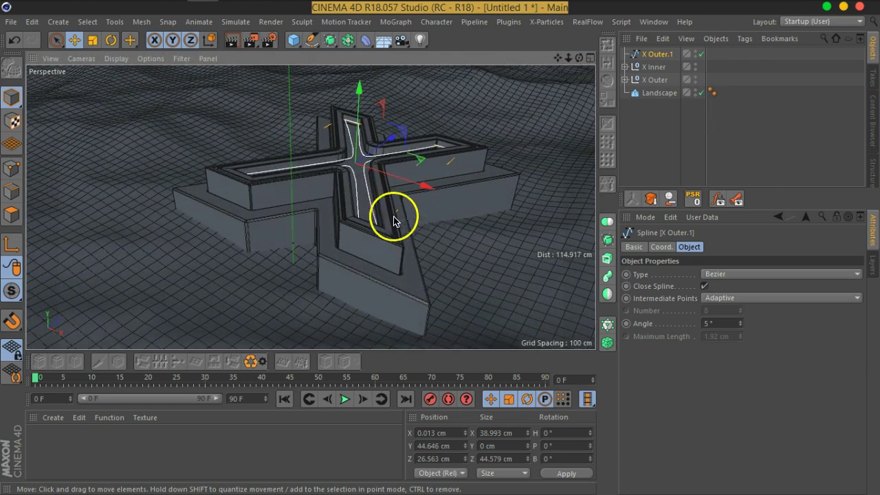
scroll(350, 185, "up", 4)
scroll(350, 181, "down", 2)
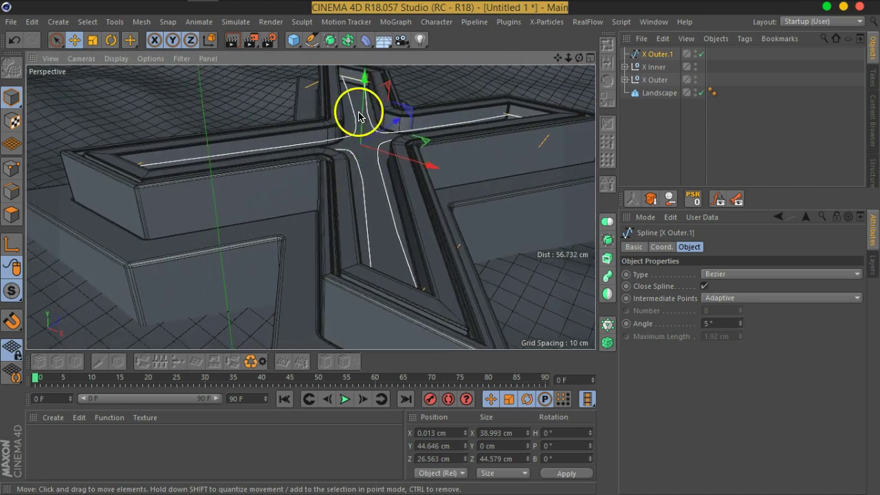
Create a Circle spline with a radius of 2 cm as the profile for the inner X spline
middle_click_drag(351, 139, 387, 200, "alt")
scroll(387, 199, "up", 3)
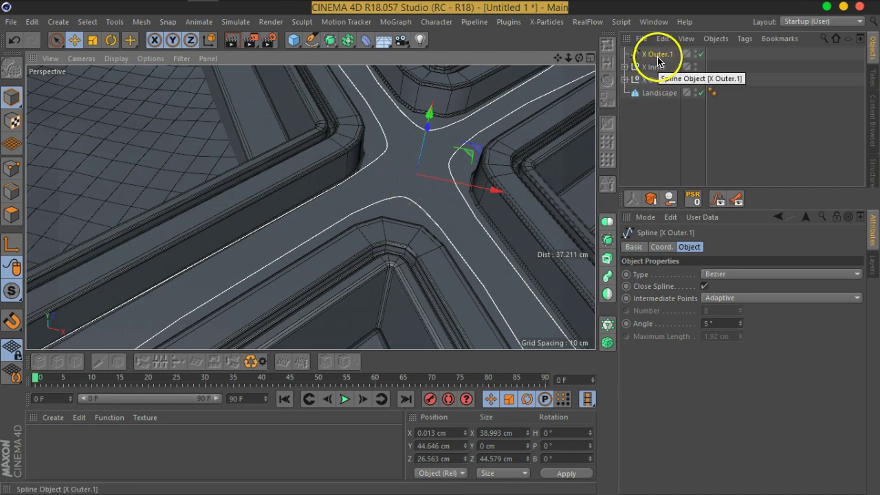
left_click(313, 40)
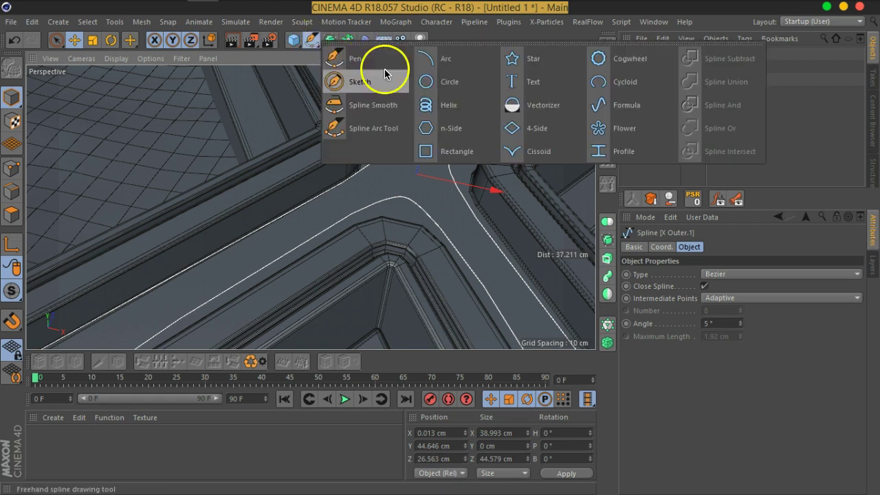
left_click(444, 86)
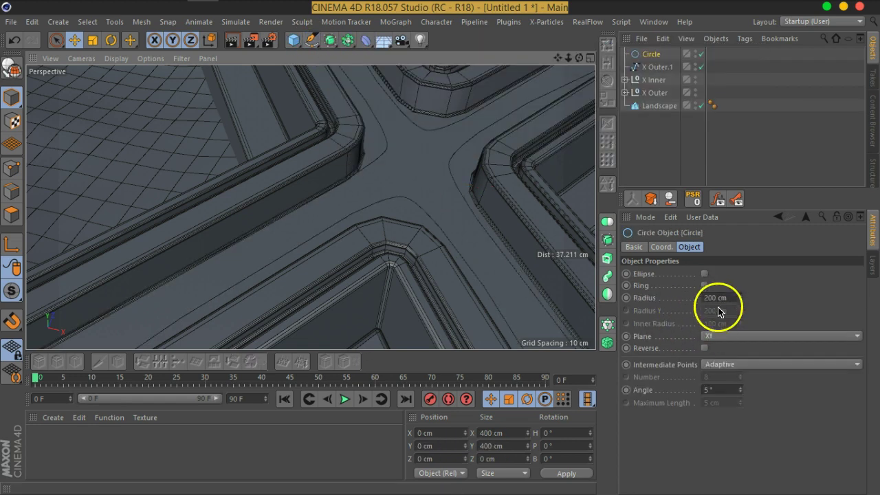
left_click(731, 298)
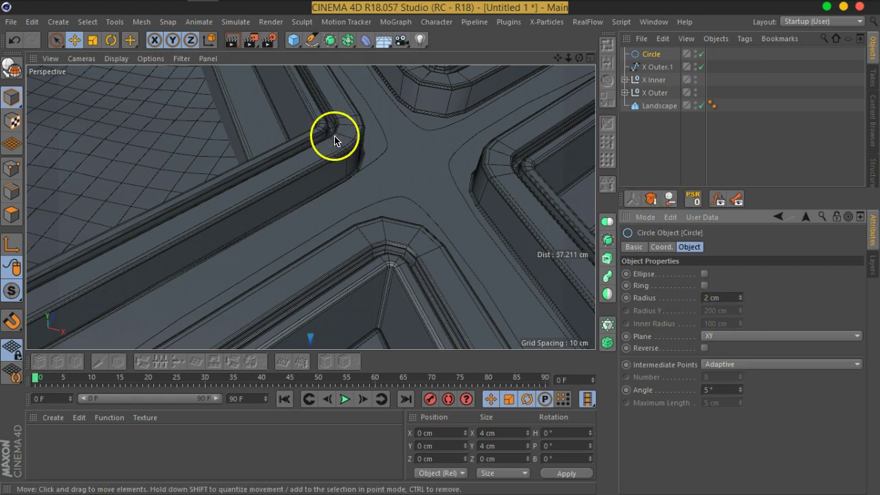
Add a Sweep object and place Circle and X Outer.1 inside it, with Circle first
left_click(330, 40)
left_click(379, 105)
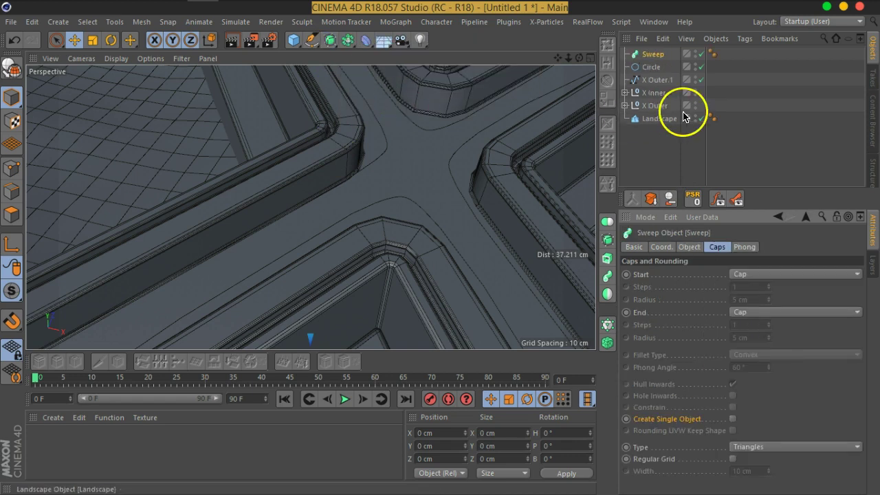
mouse_move(665, 68)
left_mouse_down()
mouse_move(647, 80)
mouse_move(654, 59)
left_mouse_up()
Reduce the Circle profile's radius to 1 cm and then to 0.5 cm to thin the swept tube
left_click(654, 66)
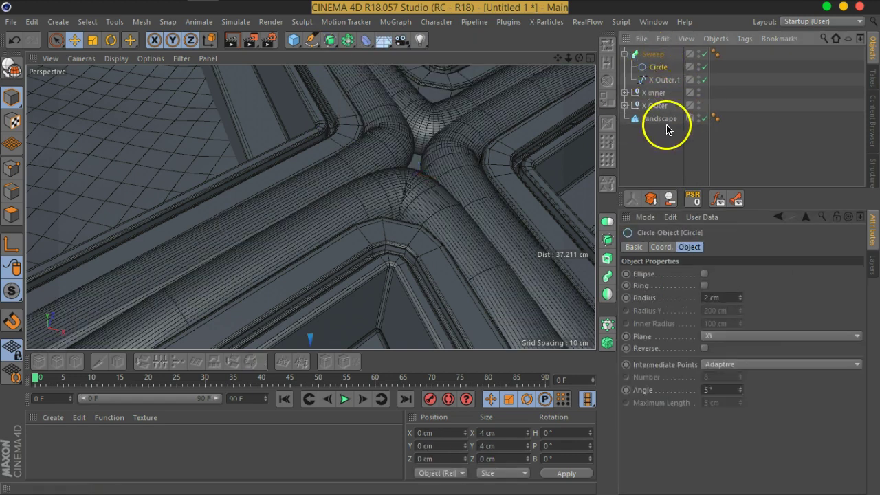
left_click(728, 297)
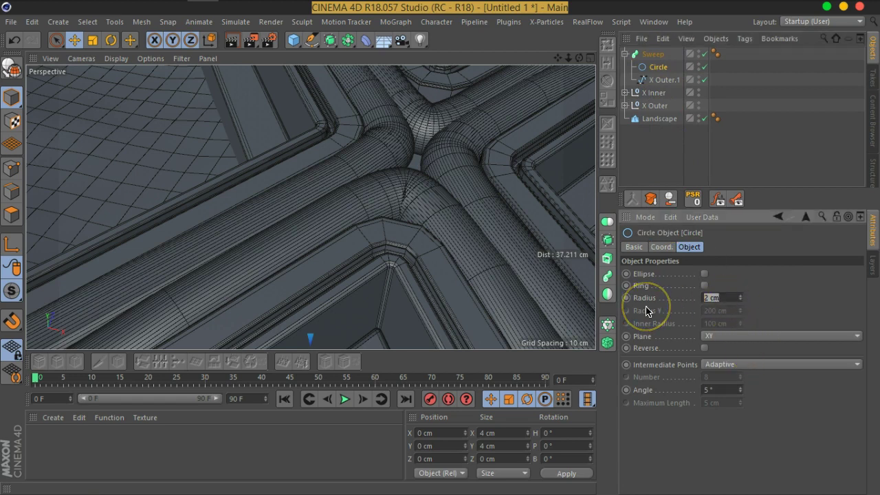
type("1")
key("Return")
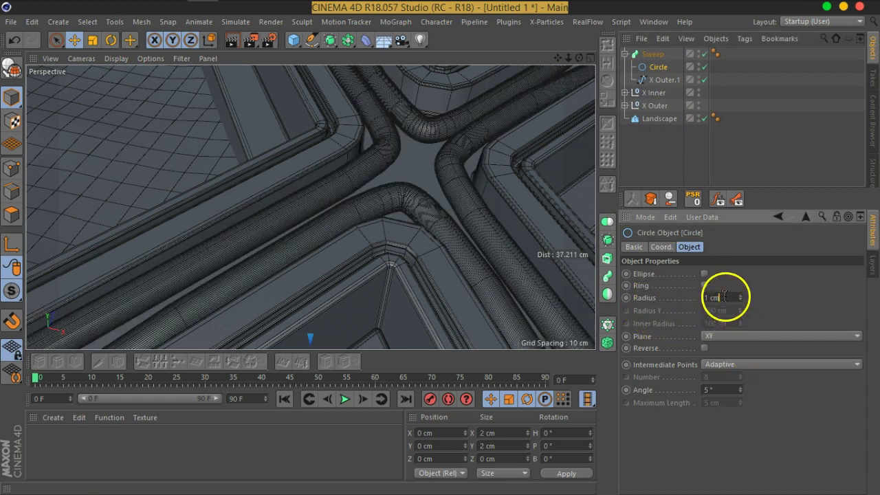
type("0.5")
key("Return")
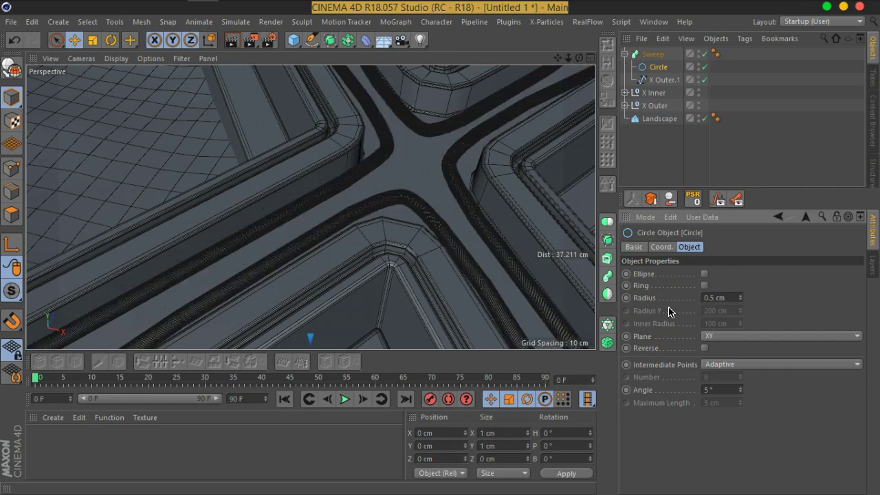
Set the Circle profile's intermediate points to Natural with a number of 4
left_click(579, 280)
left_click_drag(519, 267, 525, 229, "alt")
scroll(448, 207, "up", 5)
scroll(420, 265, "down", 2)
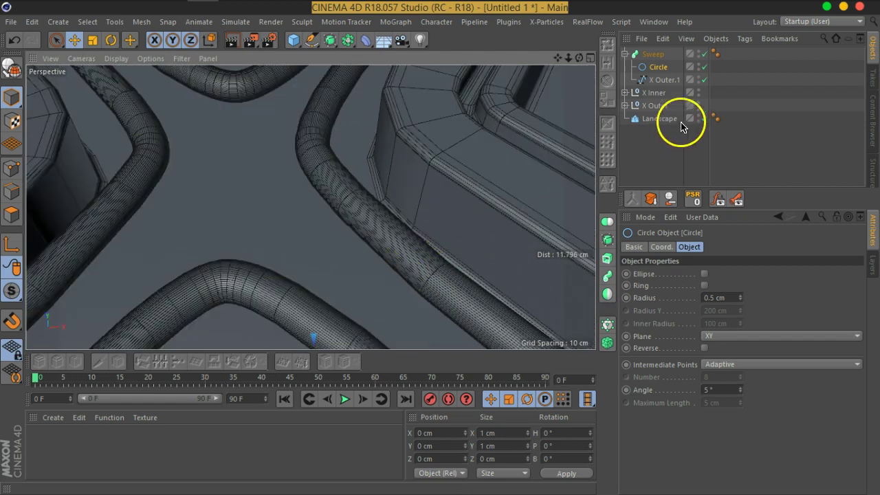
left_click(729, 366)
left_click(723, 392)
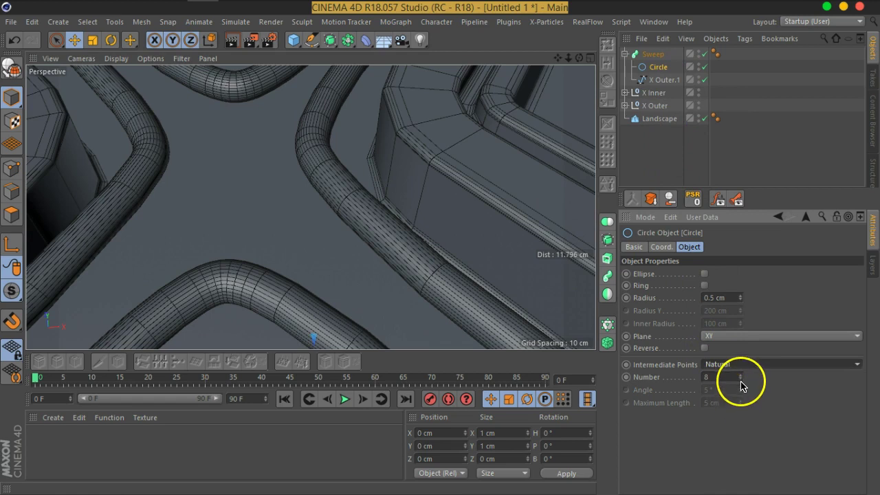
left_click(741, 379)
left_click(741, 380)
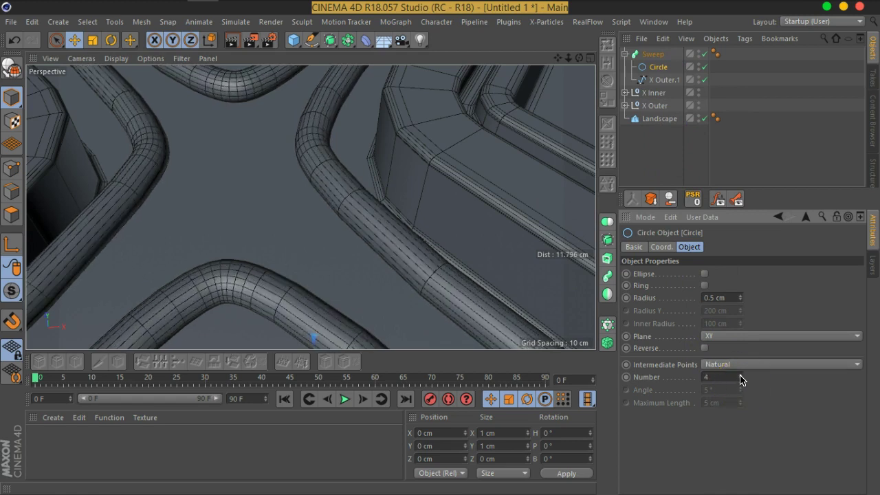
Set the X Outer.1 spline's intermediate points to Natural with a number of 23 and check the tube's bends
left_click(666, 80)
left_click(725, 298)
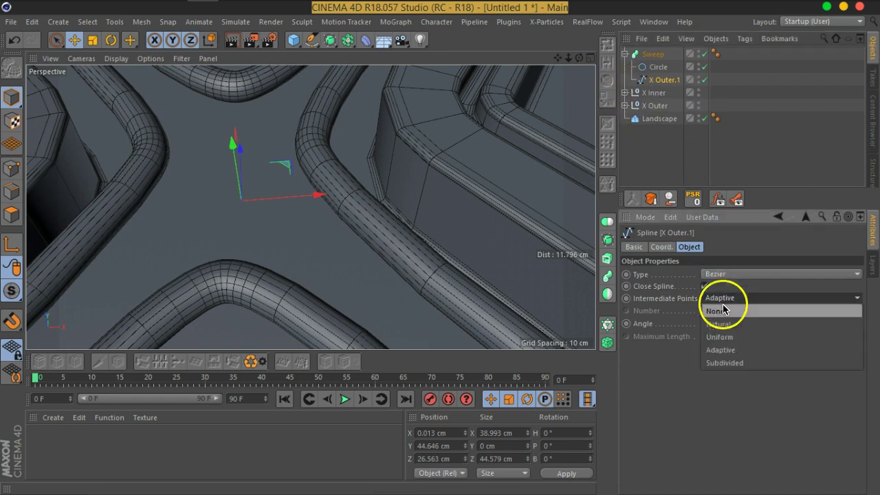
left_click(719, 324)
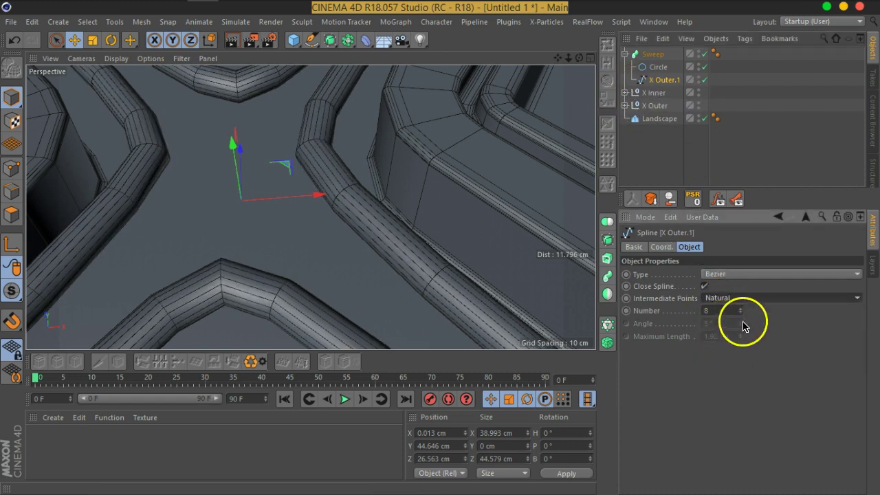
left_click(741, 309)
left_click(742, 309)
left_click(742, 308)
left_click(741, 308)
left_click(741, 308)
left_click(741, 309)
left_click(742, 309)
left_click(741, 309)
left_click_drag(742, 313, 741, 312)
left_click_drag(326, 249, 369, 183, "alt")
scroll(359, 185, "down", 5)
scroll(361, 186, "up", 2)
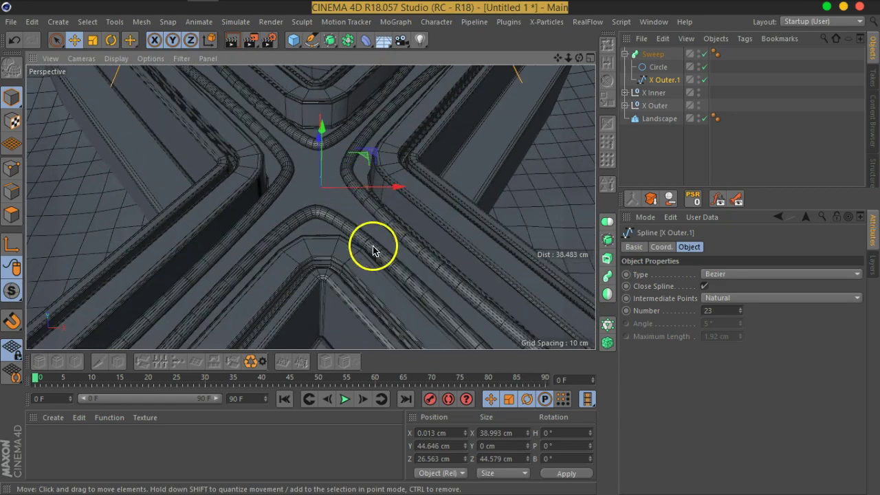
scroll(368, 249, "down", 4)
left_click_drag(367, 251, 373, 205, "alt")
scroll(383, 193, "up", 4)
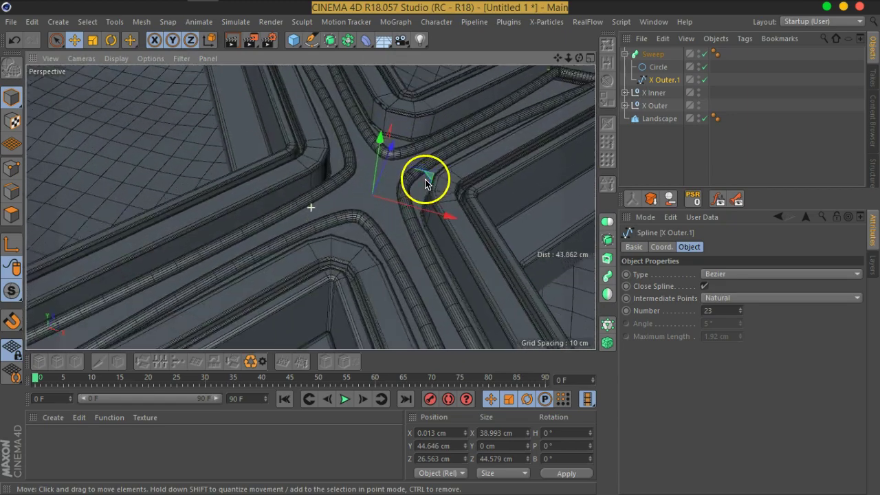
Try out the Start Growth setting of the Sweep object with the whole X letter in view
left_click(643, 55)
scroll(413, 189, "down", 5)
left_click_drag(436, 206, 413, 207, "alt")
left_click(689, 248)
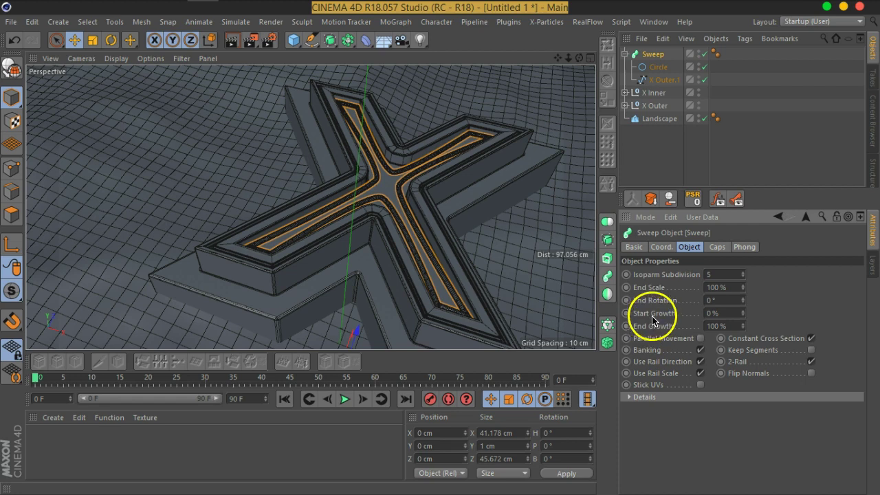
left_click_drag(742, 318, 743, 296)
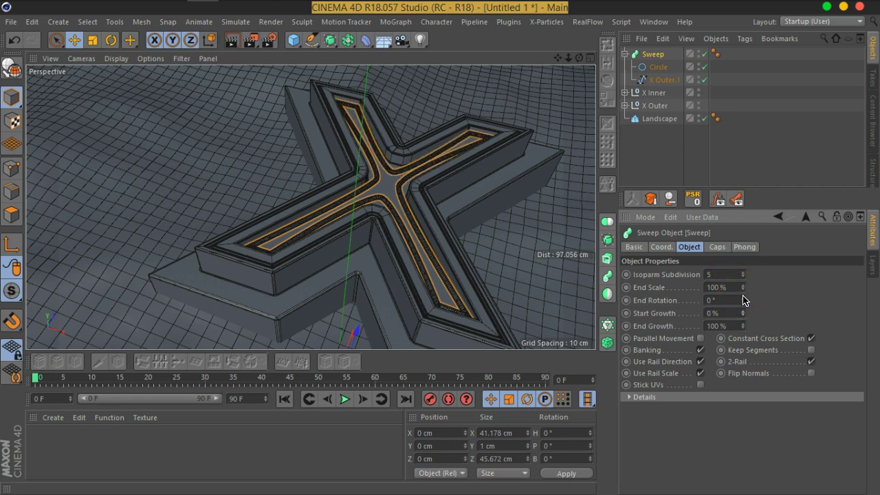
Rename the Sweep object as X Strok and collapse its hierarchy
left_click_drag(369, 250, 403, 202, "alt")
scroll(403, 204, "up", 10)
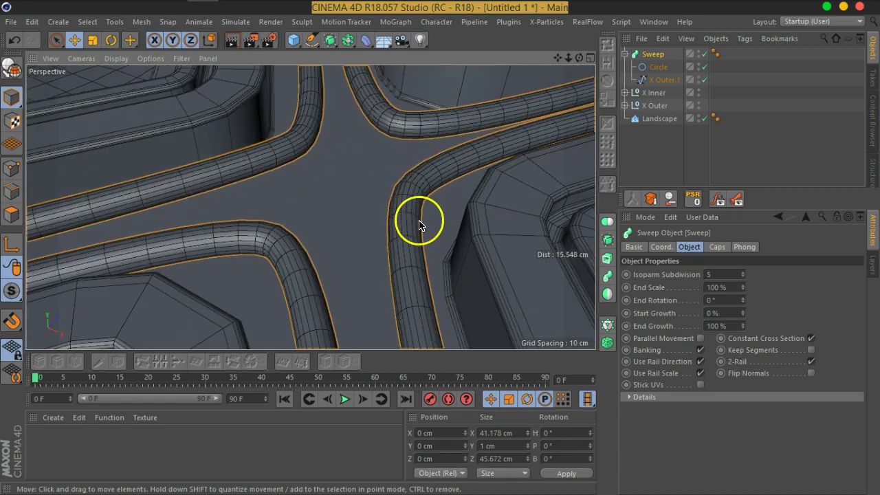
double_click(655, 54)
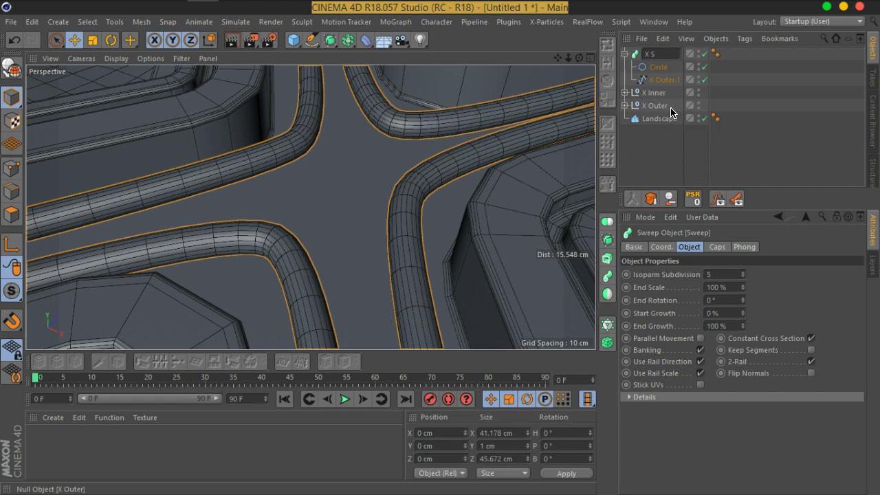
key("Return")
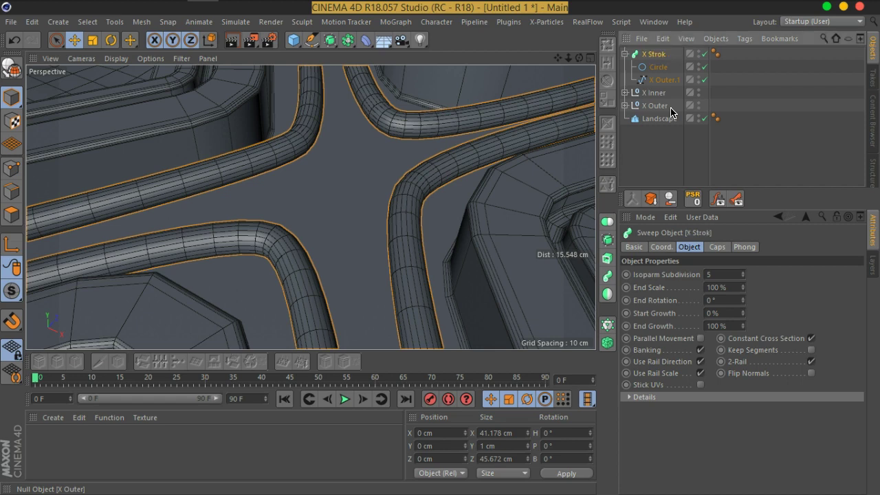
left_click(625, 53)
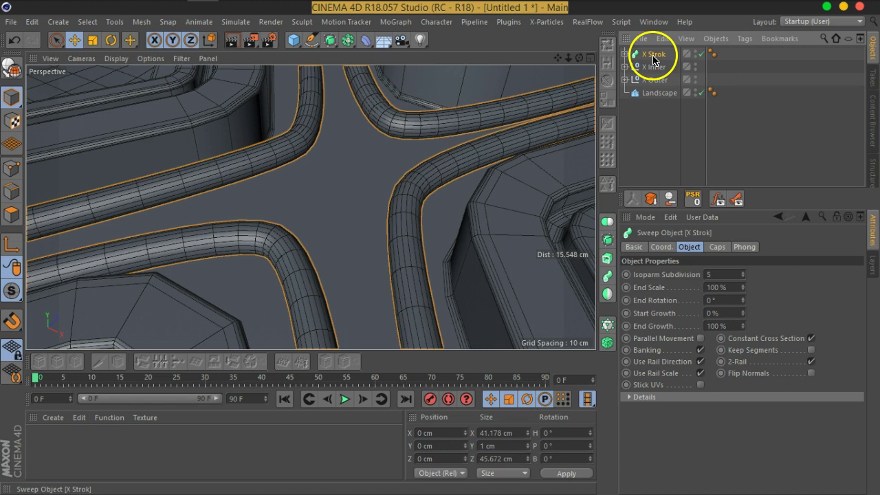
Duplicate the X Strok sweep and rename the copy as X Strok Holders
left_click_drag(652, 53, 660, 74, "ctrl")
double_click(657, 55)
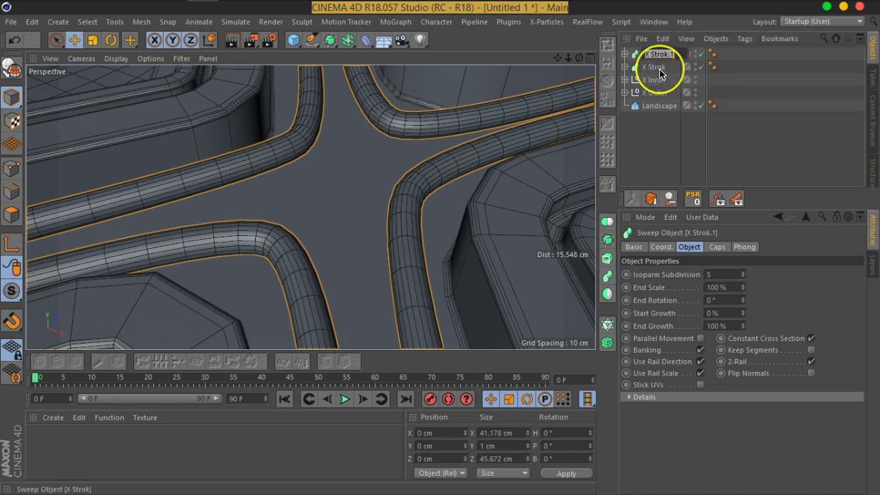
type("X")
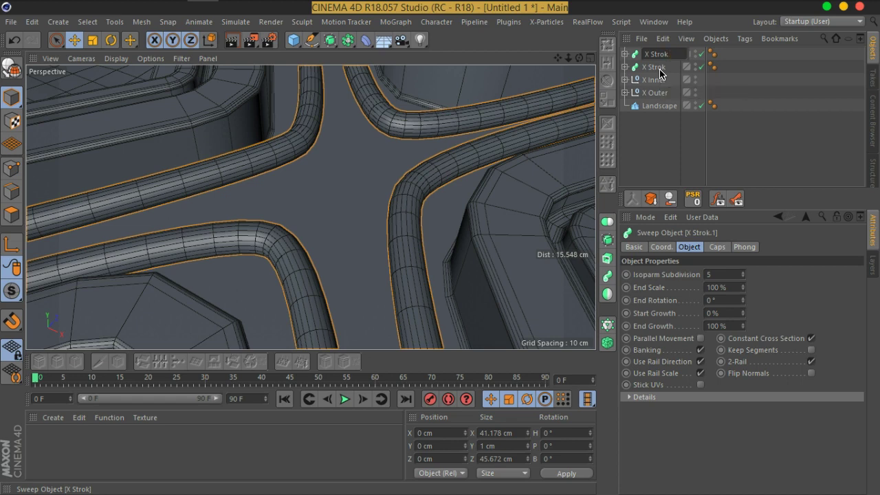
key("Return")
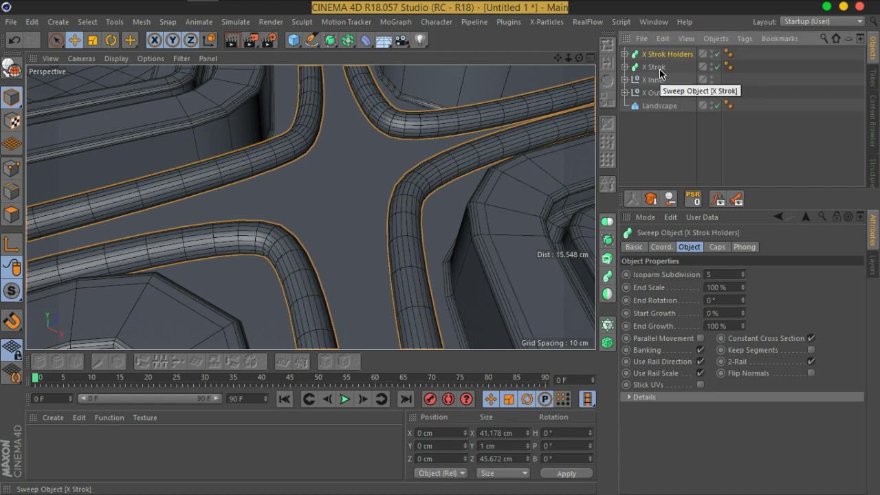
With X Strok hidden in the viewport, make X Strok Holders editable and start a polygon Loop Selection
key("c")
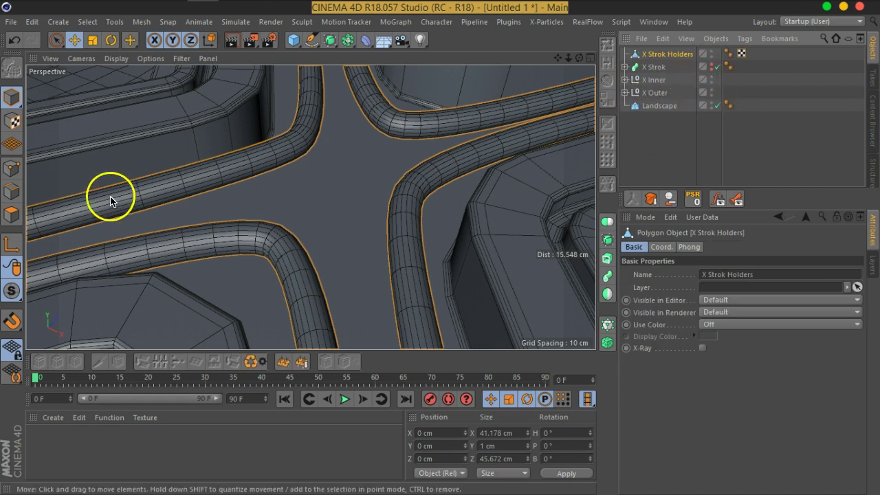
left_click(12, 214)
left_click(87, 21)
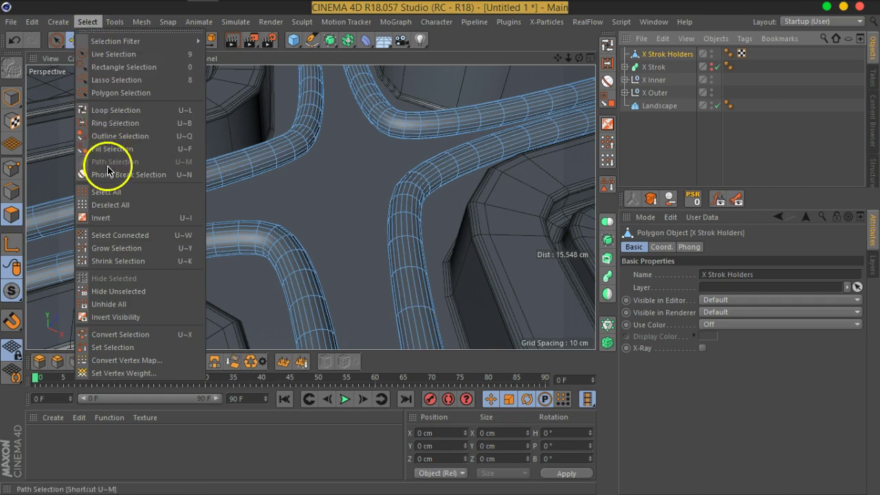
left_click(113, 110)
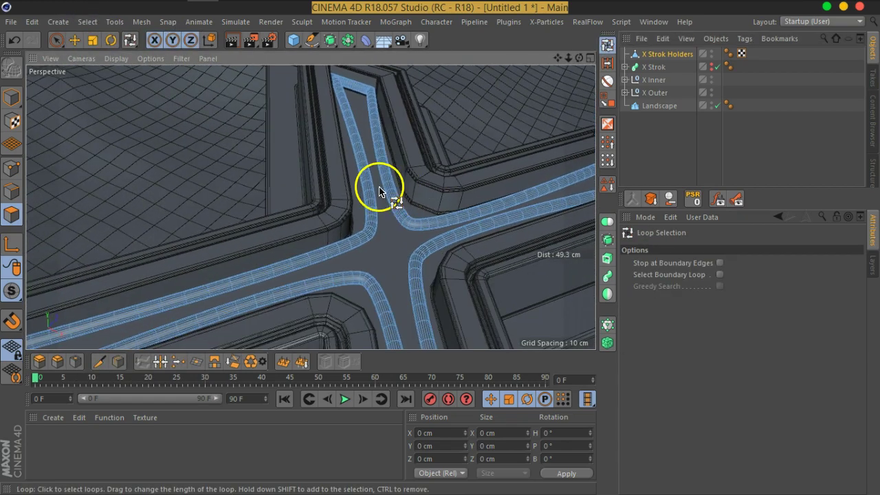
Select two adjacent polygon rings on each of the two tube strands in the X's upper-left arm
left_click_drag(380, 187, 414, 197, "alt")
right_click_drag(311, 206, 381, 202, "alt")
scroll(364, 172, "up", 3)
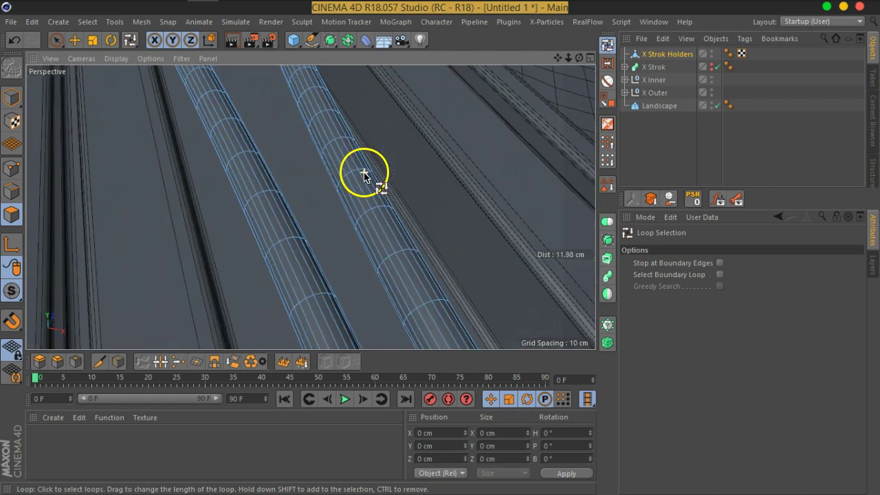
left_click(367, 196)
left_click(293, 219)
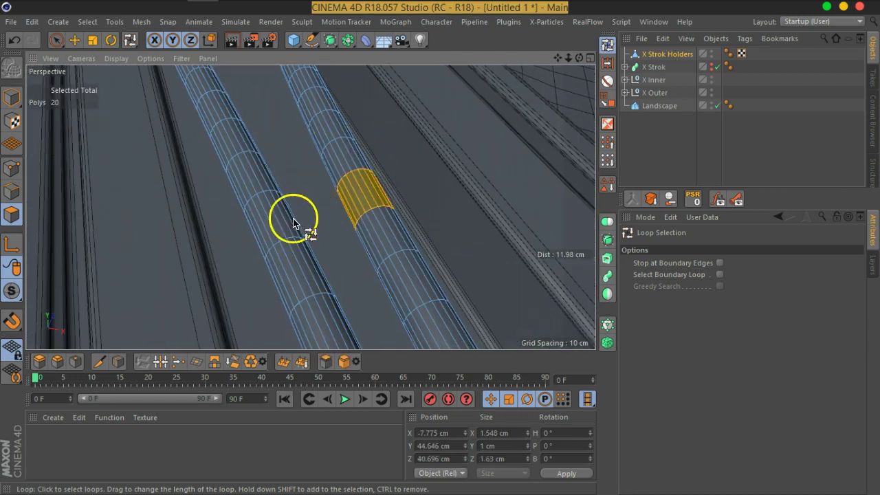
scroll(278, 219, "down", 3)
middle_click_drag(328, 245, 339, 221, "alt")
left_click(345, 205, "shift")
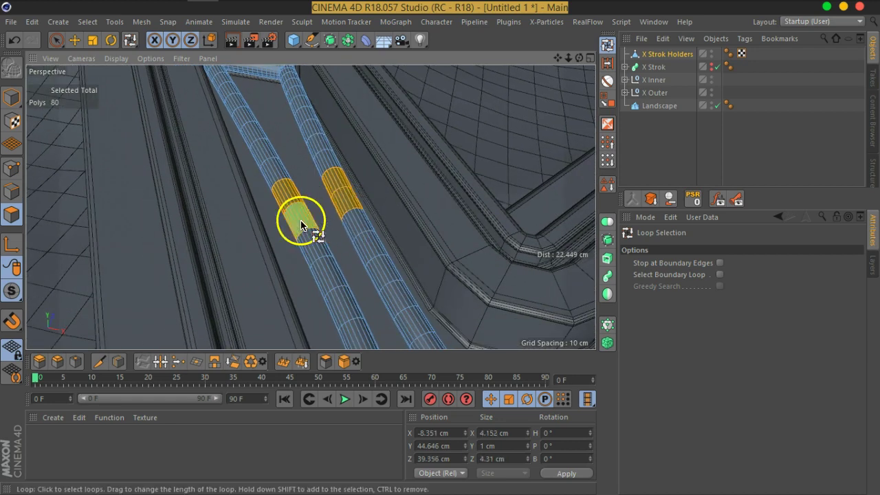
Add five adjacent polygon rings around the tube's left inner bend to the selection
scroll(302, 221, "down", 4)
middle_click_drag(415, 297, 407, 211, "alt")
scroll(341, 250, "up", 1)
left_click_drag(342, 253, 329, 271, "alt")
left_click(325, 270, "shift")
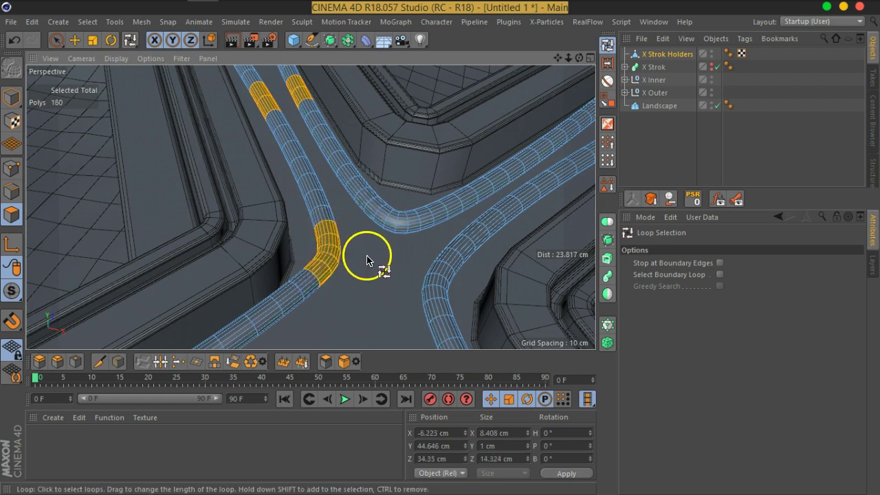
Extend the selection with five adjacent rings around the tube's upper inner bend and six around its right inner bend
left_click(372, 205, "shift")
left_click(382, 215, "shift")
left_click_drag(390, 224, 411, 229, "shift")
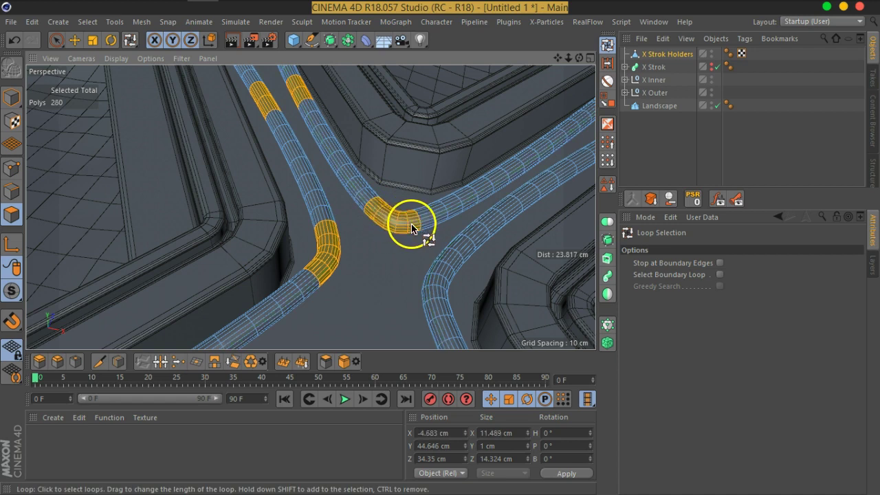
left_click_drag(463, 250, 442, 315, "shift")
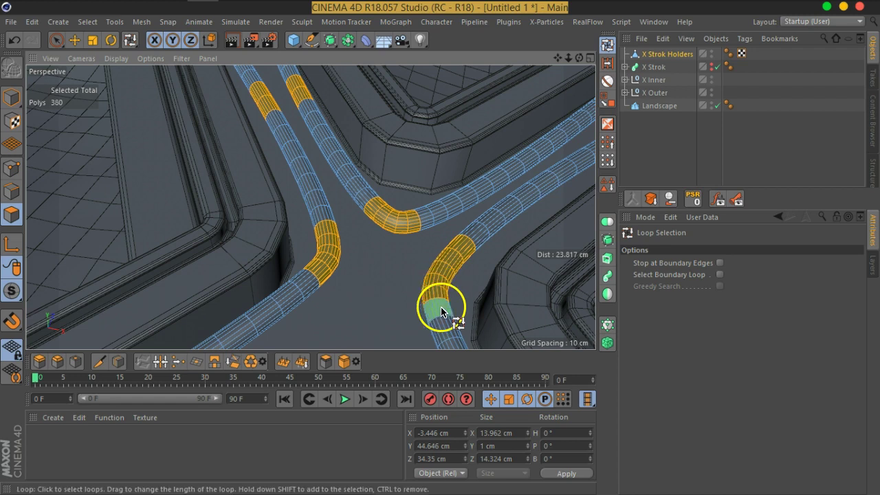
scroll(348, 315, "down", 3)
middle_click_drag(401, 335, 474, 228, "alt")
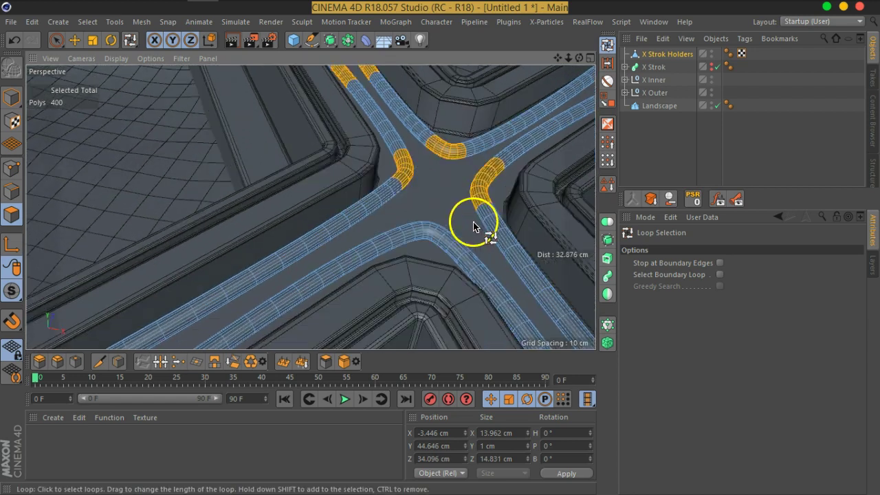
Add adjacent polygon rings around the tube's lower inner bend and on both strands of the X's lower-right arm to the selection
scroll(474, 224, "up", 3)
left_click(436, 258, "shift")
left_click_drag(436, 260, 368, 235, "shift")
scroll(317, 295, "down", 2)
middle_click_drag(475, 268, 395, 266, "alt")
scroll(352, 234, "down", 3)
left_click_drag(396, 265, 463, 248, "alt")
left_click(392, 235, "shift")
Add three adjacent rings on the tube's end section in both the lower-right and the upper-left arm of the X
scroll(536, 238, "up", 6)
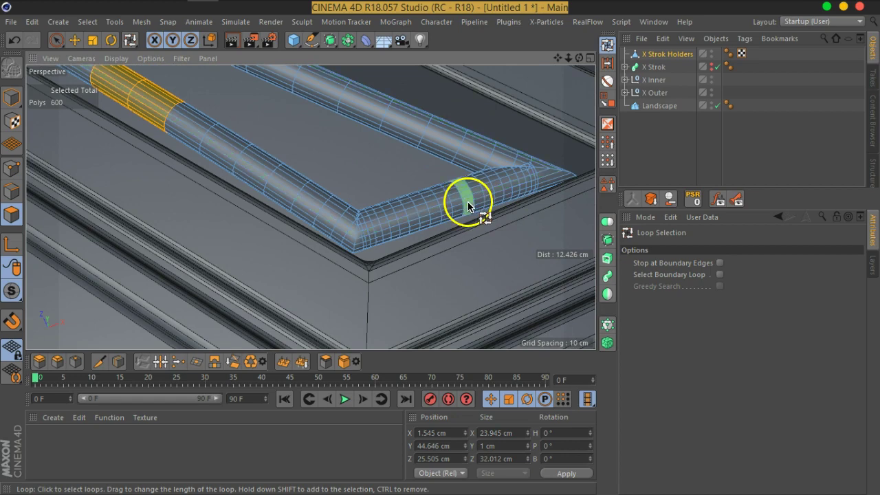
left_click(447, 211, "shift")
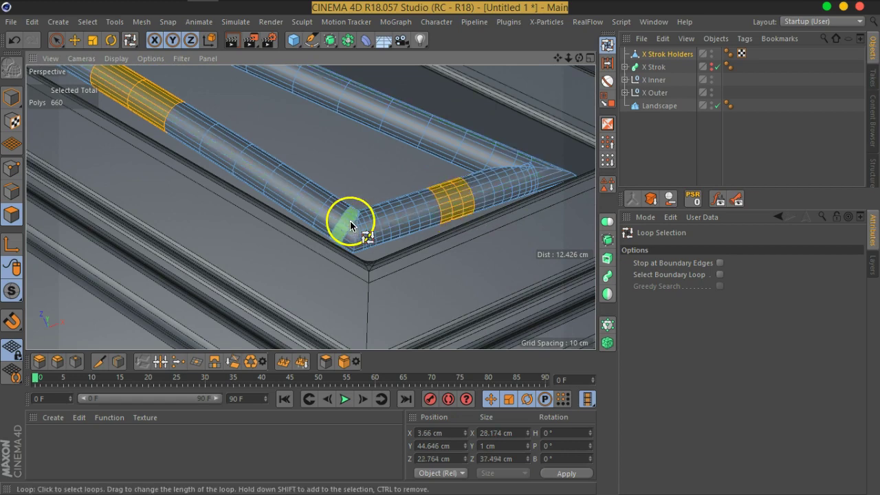
scroll(350, 221, "down", 3)
middle_click_drag(255, 172, 471, 275, "alt")
middle_click_drag(213, 134, 454, 271, "alt")
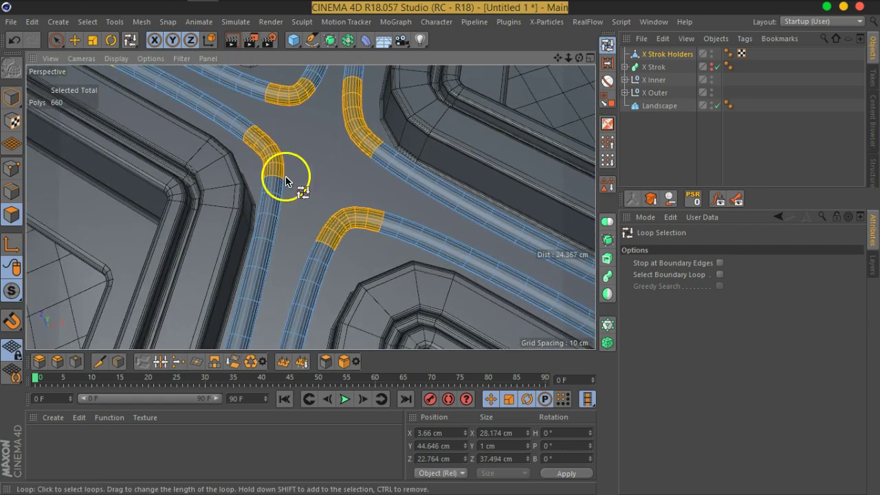
left_click_drag(286, 181, 330, 197, "alt")
left_click_drag(406, 232, 305, 151, "alt")
left_click(285, 172, "shift")
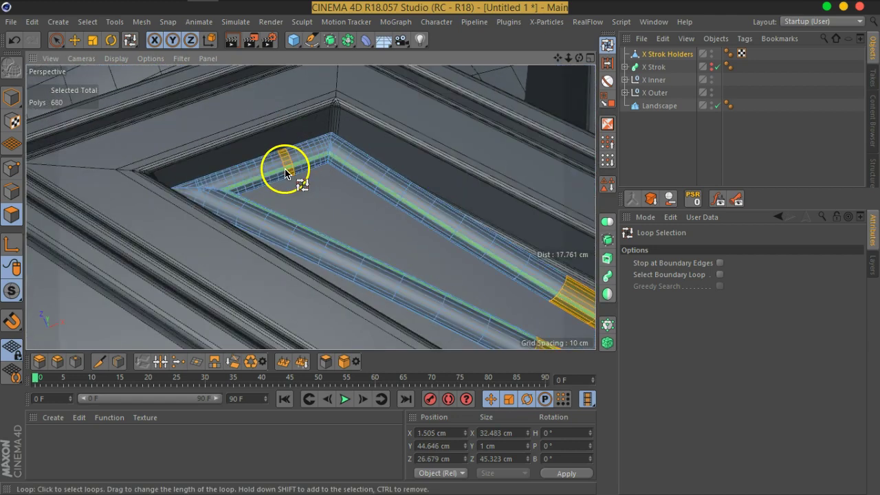
left_click(278, 173, "shift")
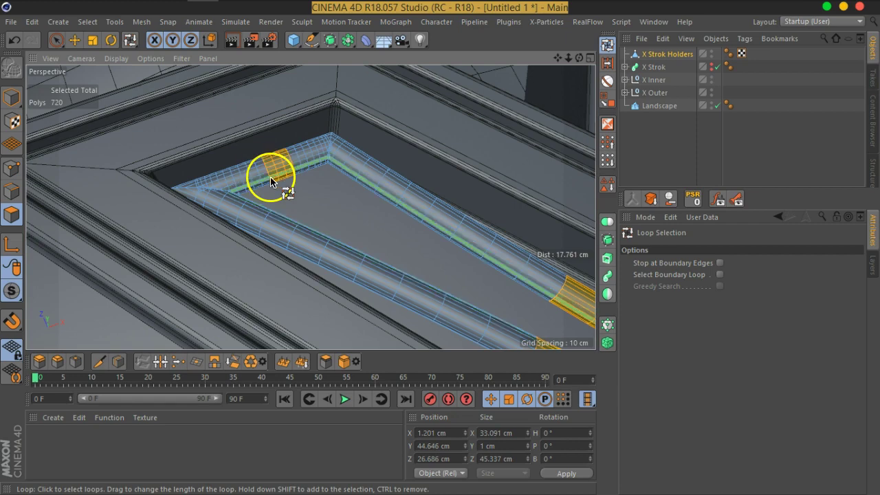
Extend the ring selections around the tube's left and upper inner bends by one ring at each end
left_click_drag(337, 202, 406, 220, "alt")
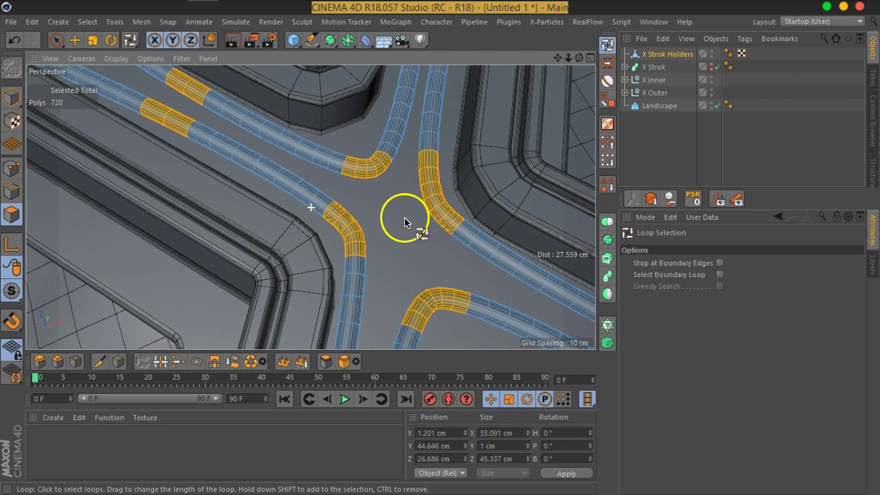
left_click(389, 157, "shift")
left_click(340, 162, "shift")
left_click(325, 207, "shift")
left_click(350, 269, "shift")
In the upper-right arm, add four adjacent rings on the left strand, three on the right strand and three on the end section
left_click_drag(429, 106, 417, 228, "alt")
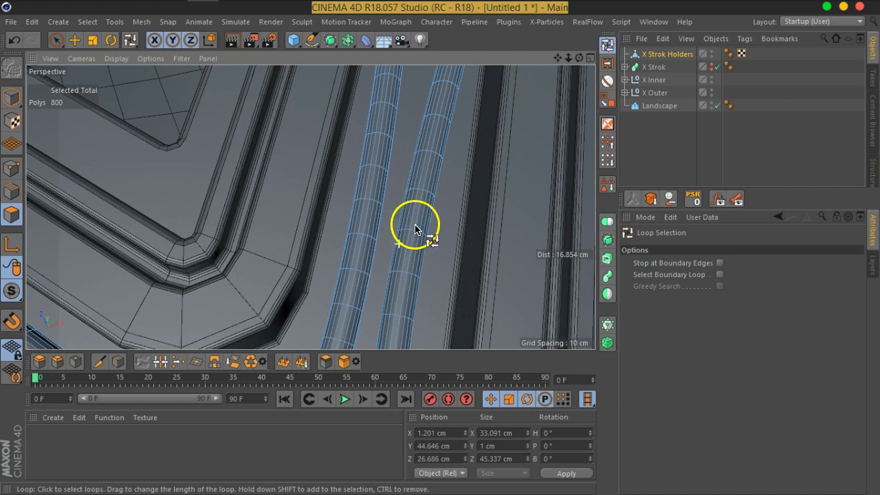
left_click(423, 166, "shift")
left_click(406, 250, "shift")
left_click(373, 254, "shift")
left_click_drag(370, 228, 375, 171, "shift")
left_click(420, 202, "shift")
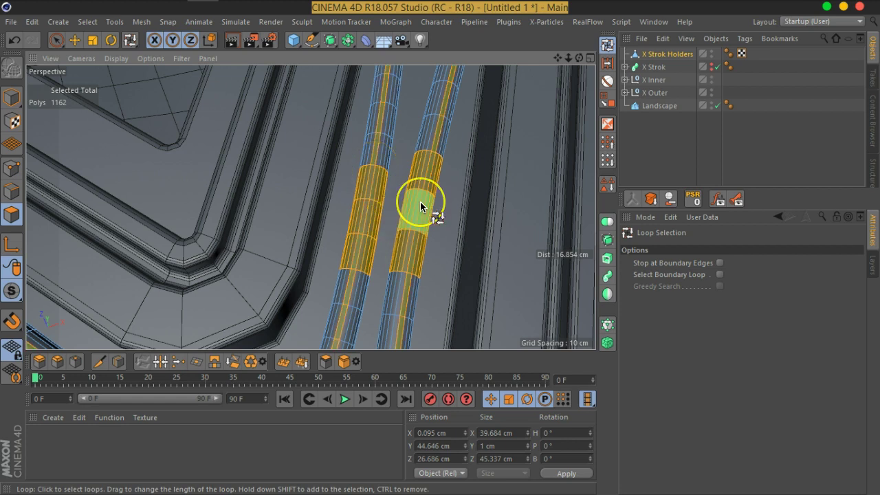
left_click(373, 157, "shift")
left_click(418, 211, "shift")
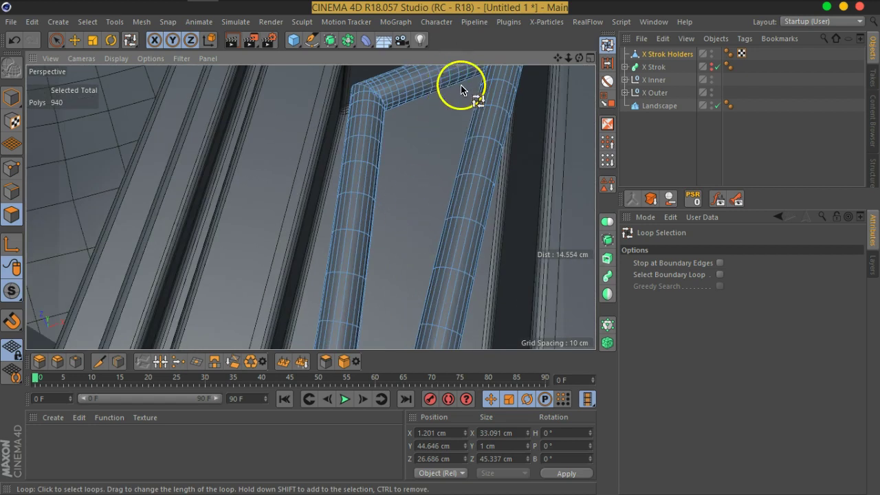
middle_click_drag(461, 86, 442, 165, "alt")
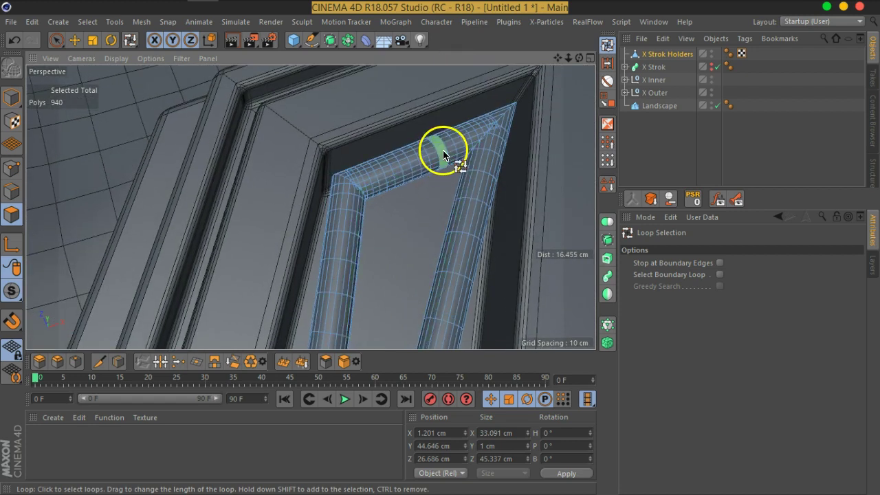
left_click(422, 159, "shift")
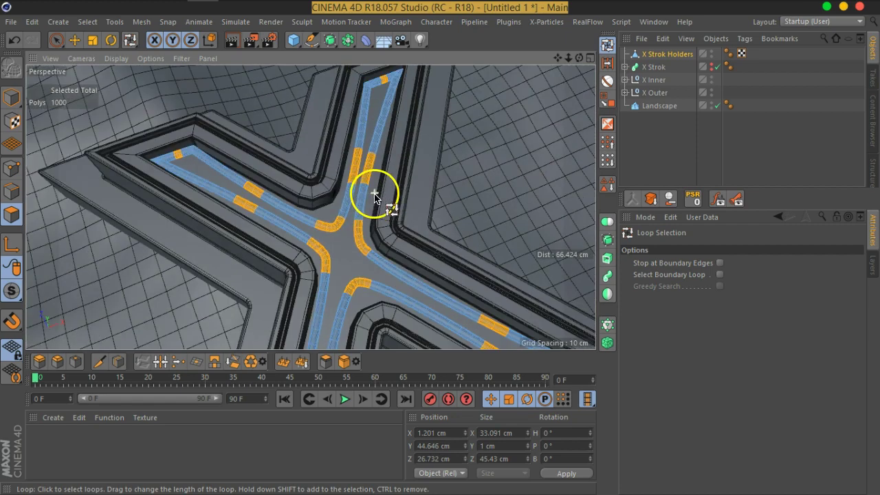
Add three adjacent polygon rings on each of the two tube strands in the X's lower-left arm
scroll(374, 198, "down", 3)
scroll(413, 200, "up", 8)
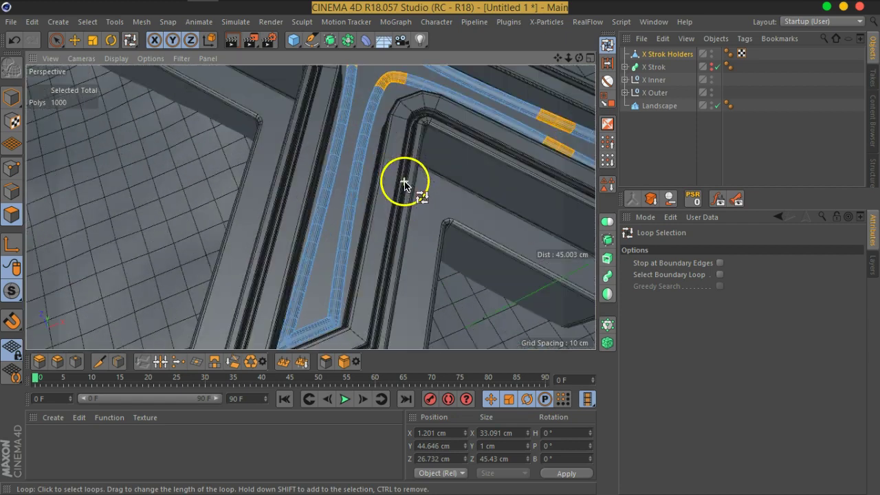
left_click(344, 159, "shift")
left_click_drag(335, 196, 344, 232, "shift")
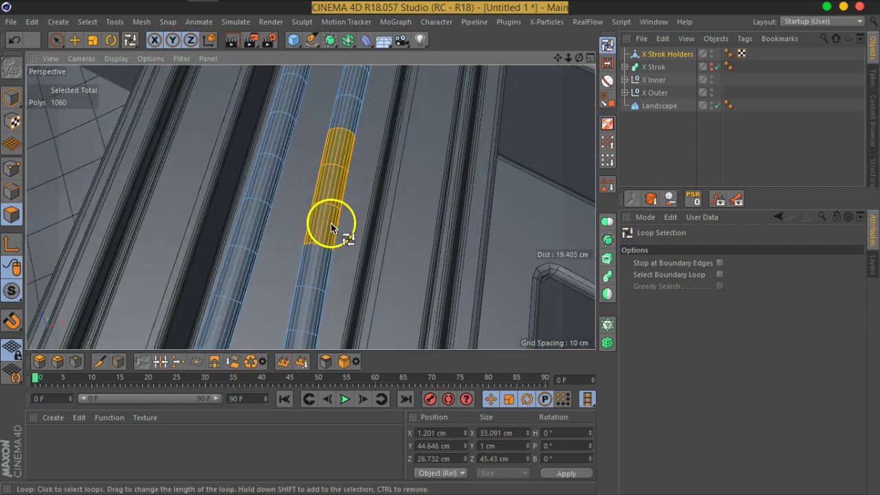
left_click_drag(251, 226, 280, 148, "shift")
left_click(280, 148, "shift")
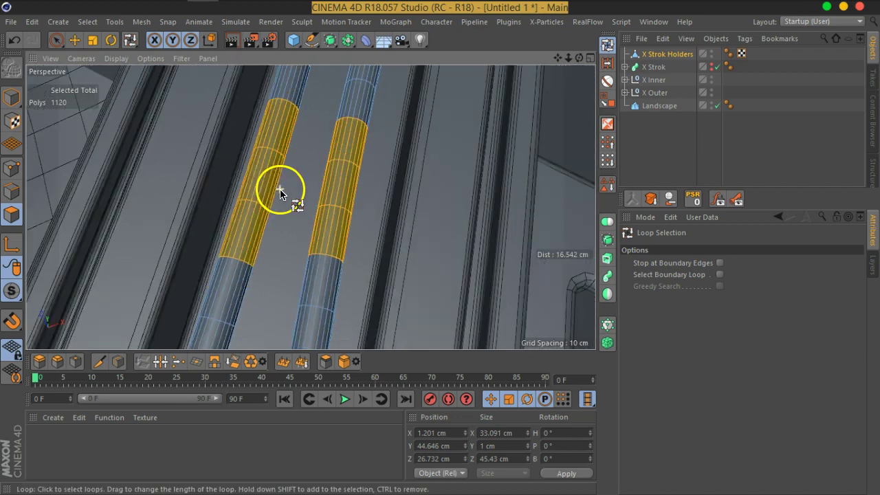
Add four adjacent polygon rings on the tube's end section in the lower-left arm to the selection
scroll(295, 261, "down", 10)
scroll(334, 250, "up", 8)
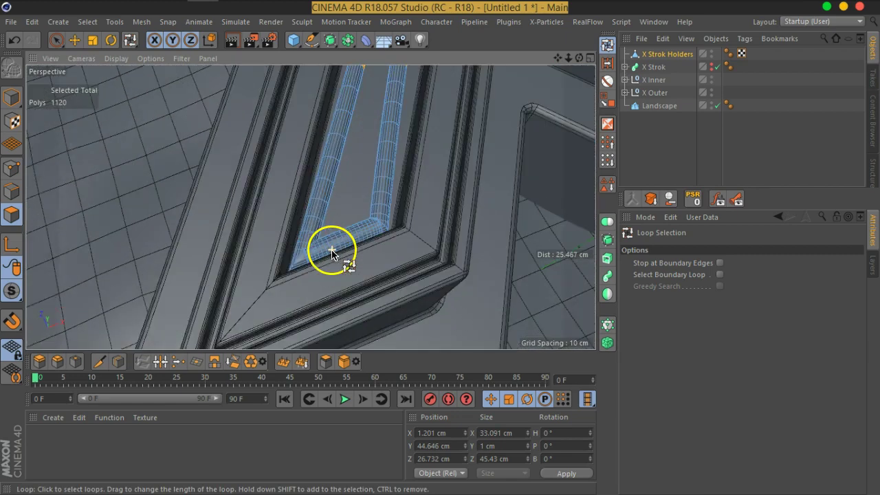
scroll(361, 232, "up", 4)
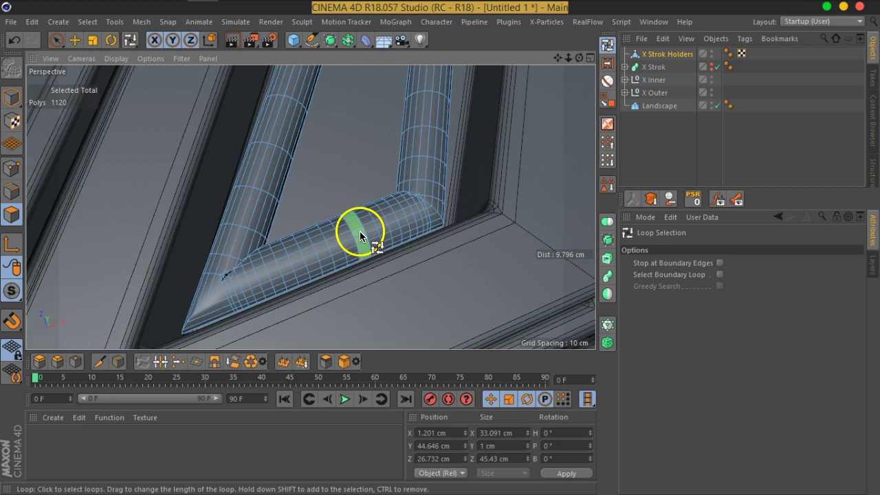
left_click_drag(348, 236, 323, 245)
scroll(323, 244, "down", 5)
middle_click_drag(373, 171, 314, 263, "alt")
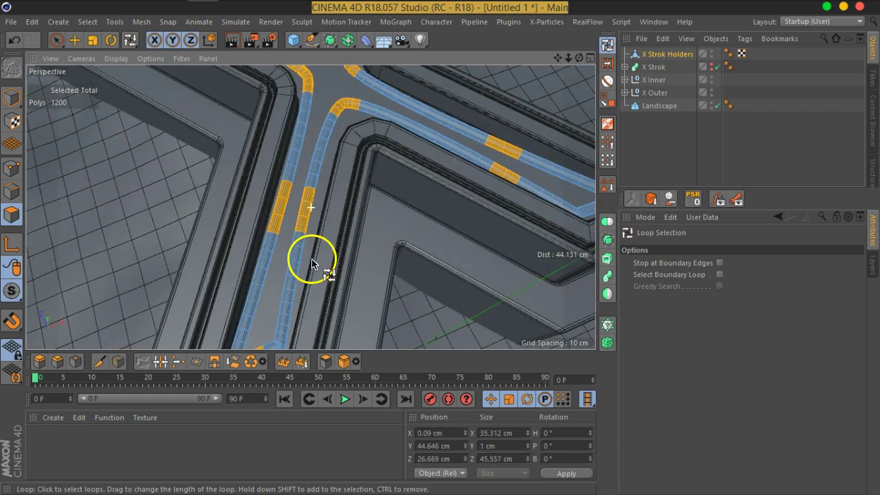
Widen the ring selections on the end sections of the upper-right and upper-left arms by one ring each
middle_click_drag(332, 191, 270, 287, "alt")
left_click_drag(269, 288, 302, 361, "alt")
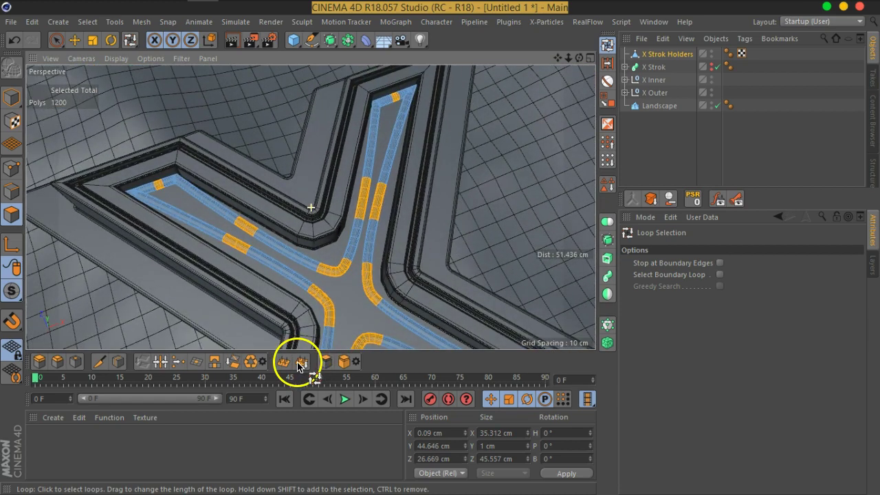
scroll(395, 96, "up", 3)
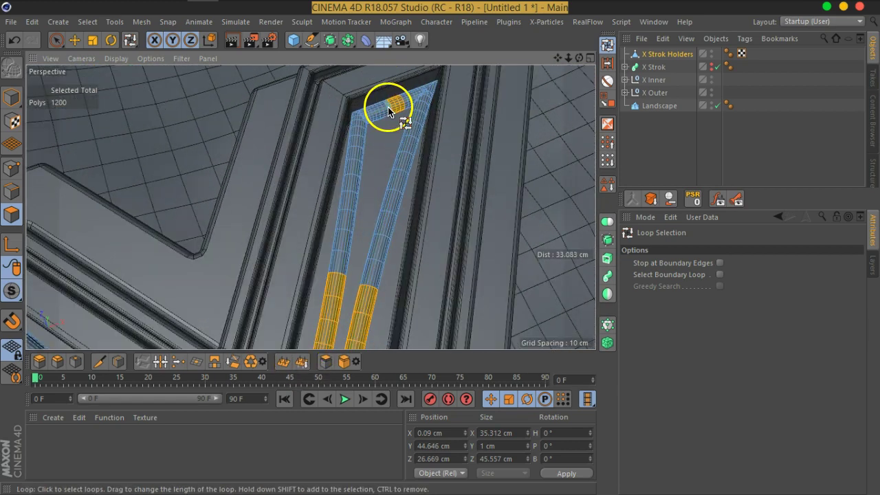
left_click(389, 108, "shift")
left_click_drag(212, 224, 429, 154, "alt")
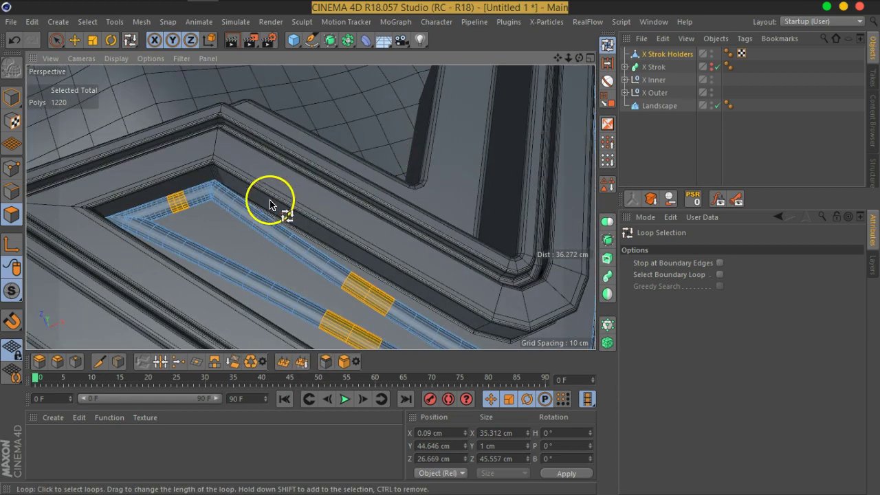
left_click(167, 206, "shift")
Split the selected rings into a separate object and delete the original X Strok Holders
left_click_drag(348, 249, 491, 247, "alt")
middle_click_drag(491, 247, 265, 200, "alt")
left_click_drag(331, 255, 372, 197, "alt")
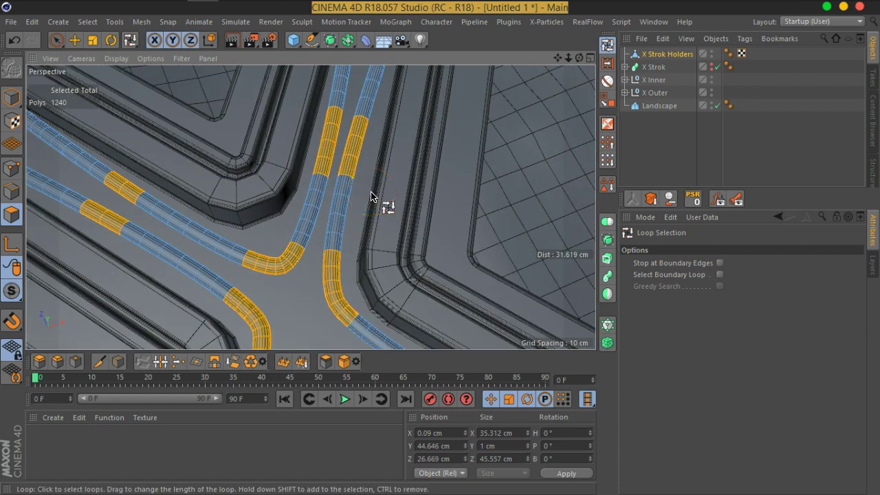
key("u")
key("p")
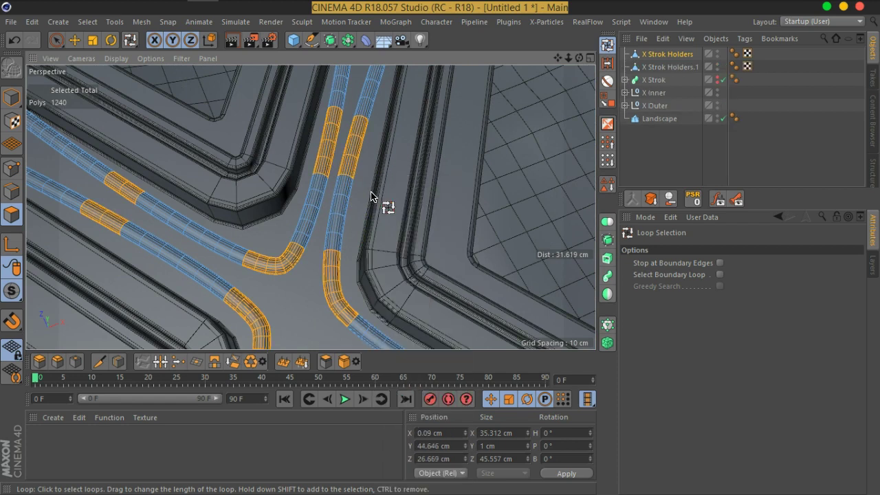
left_click(671, 69)
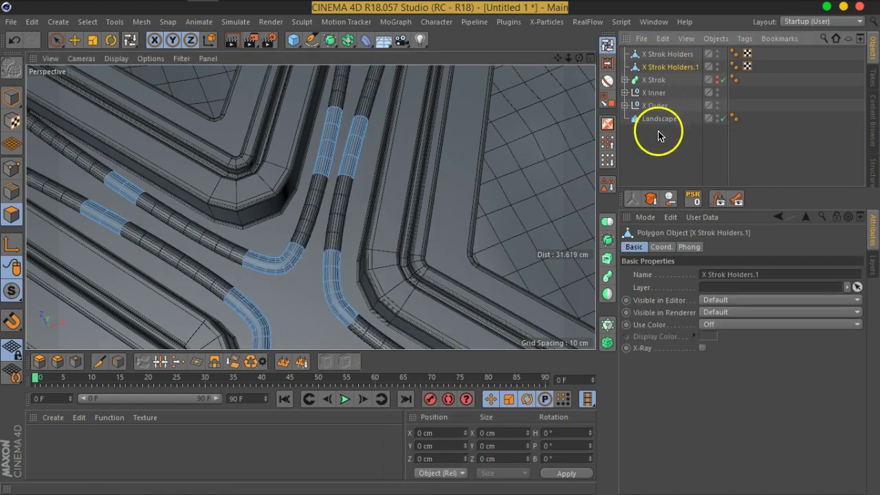
left_click(672, 58)
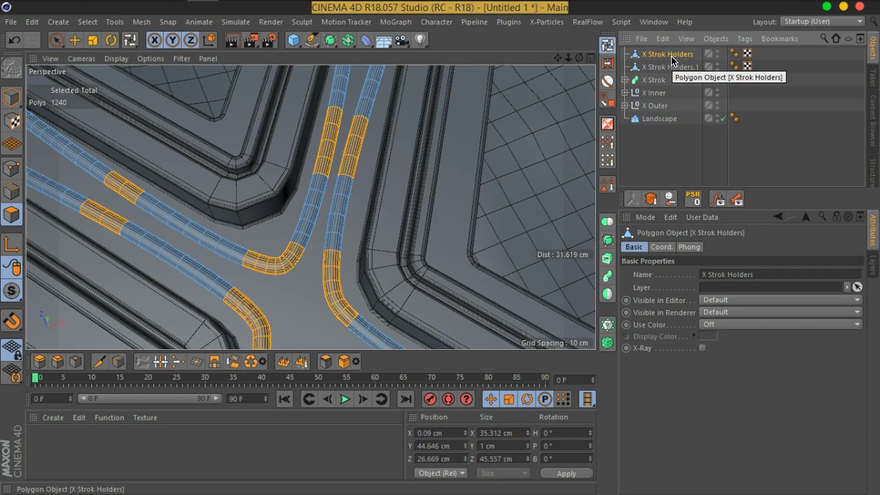
key("Delete")
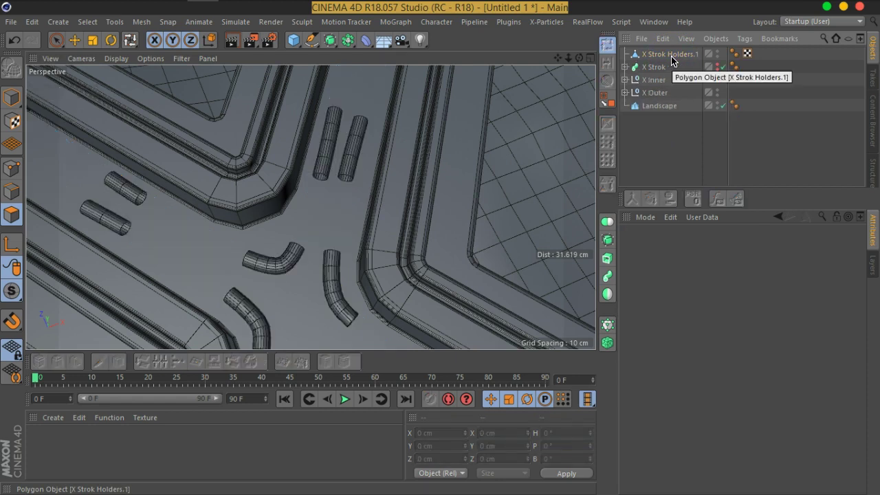
Show X Strok in the viewport again and select all polygons of X Strok Holders.1 with Live Selection active
left_click(672, 61)
left_click(718, 65)
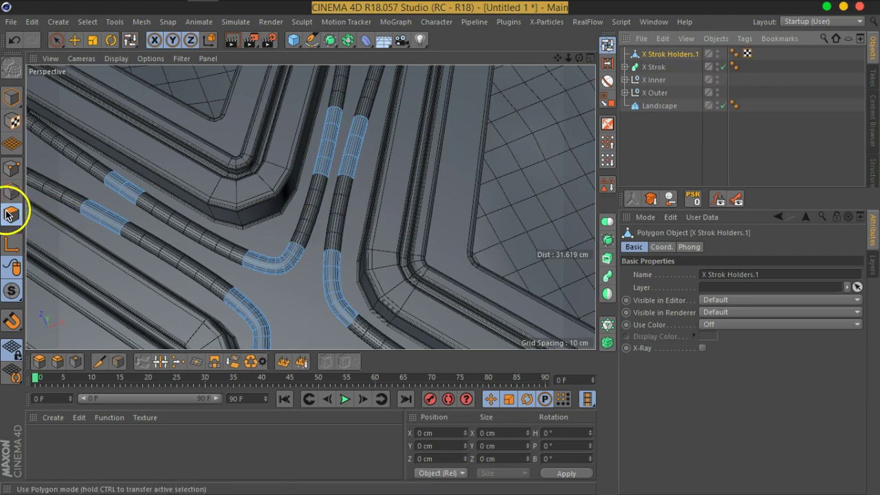
left_click(57, 40)
key("ctrl+a")
Extrude all selected holder polygons outward with an offset of 0.12 cm
scroll(340, 148, "up", 5)
middle_click_drag(340, 149, 368, 217, "alt")
left_click_drag(373, 248, 382, 191, "alt")
middle_click_drag(375, 249, 410, 213, "alt")
scroll(403, 219, "up", 3)
right_click(402, 221)
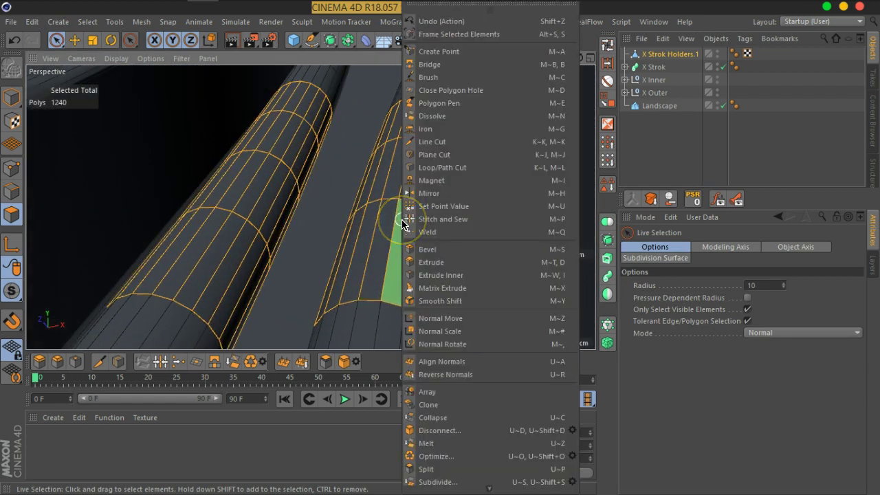
left_click(431, 266)
left_click_drag(432, 266, 465, 265, "alt")
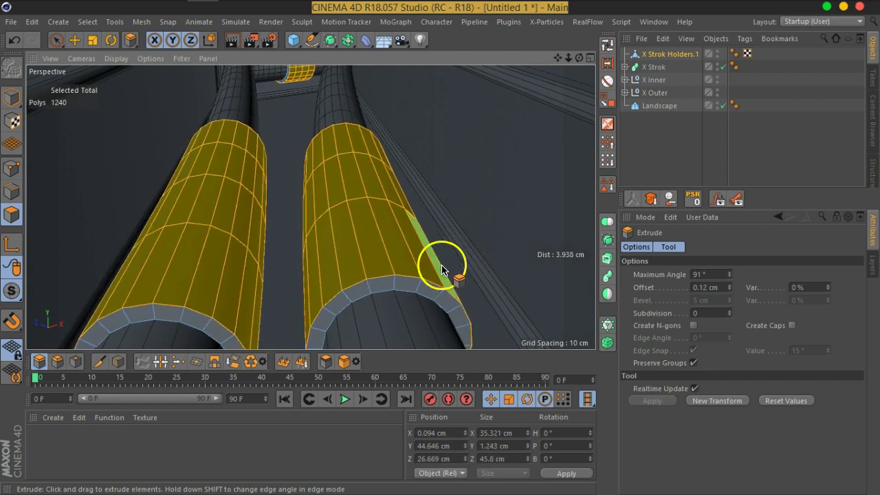
Bevel the selected holder polygons with a 0.09 cm offset, 0.09 cm extrusion and 2 subdivisions
right_click(410, 262)
left_click(436, 250)
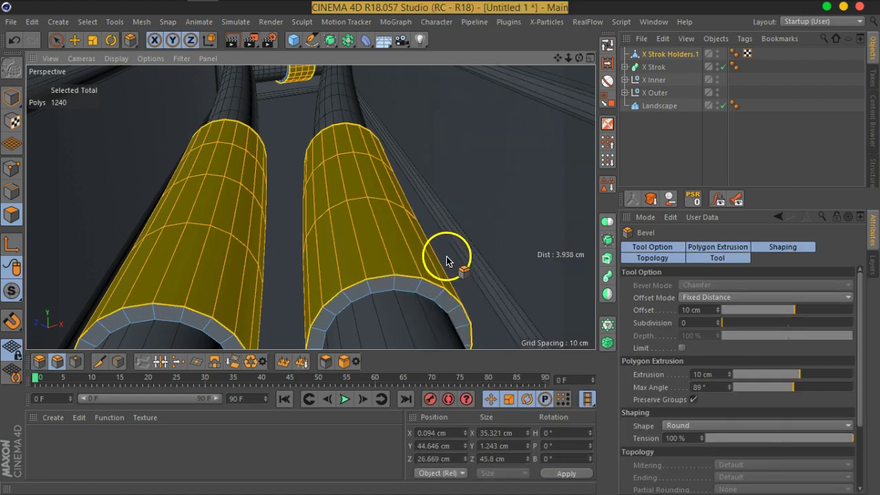
mouse_move(455, 262)
left_mouse_down()
mouse_move(466, 262)
mouse_move(457, 261)
left_mouse_up()
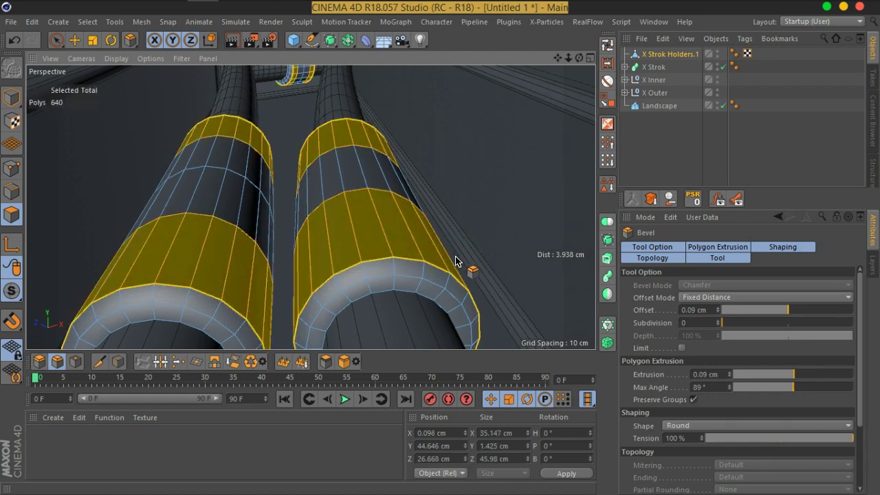
mouse_move(462, 250)
left_mouse_down("alt")
mouse_move(404, 241)
mouse_move(454, 256)
left_mouse_up("alt")
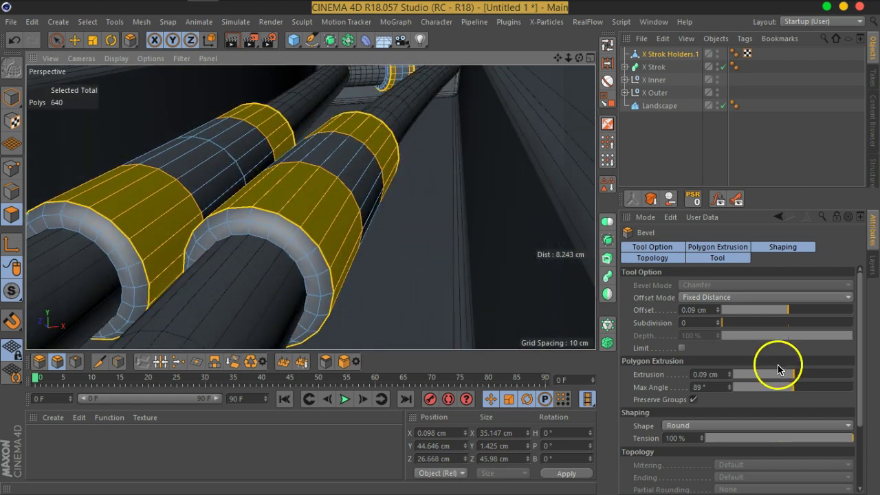
left_click(719, 321)
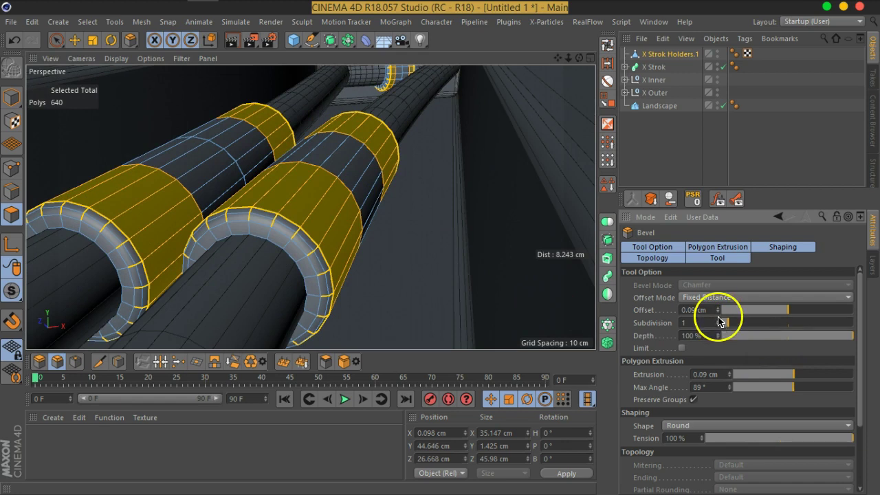
left_click(718, 321)
left_click_drag(305, 197, 319, 240, "alt")
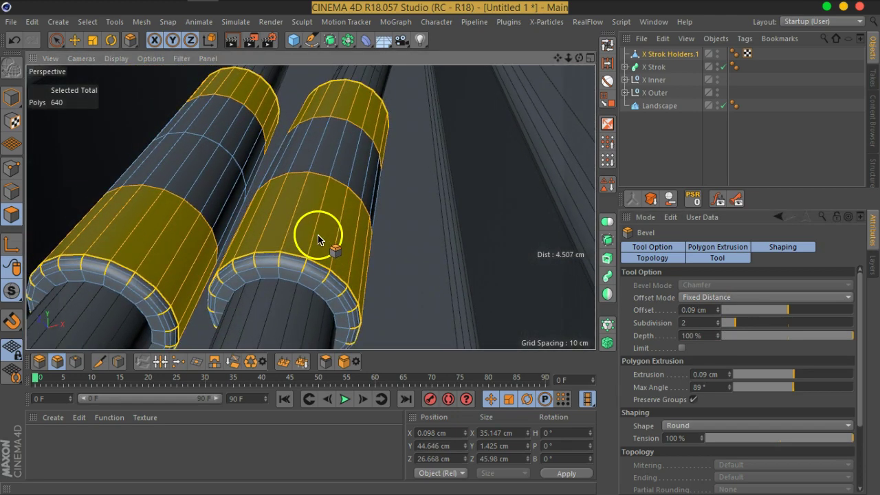
Extrude the remaining selected holder bands outward with an offset of 0.05 cm
right_click(317, 239)
left_click(374, 260)
left_click_drag(251, 266, 359, 253, "alt")
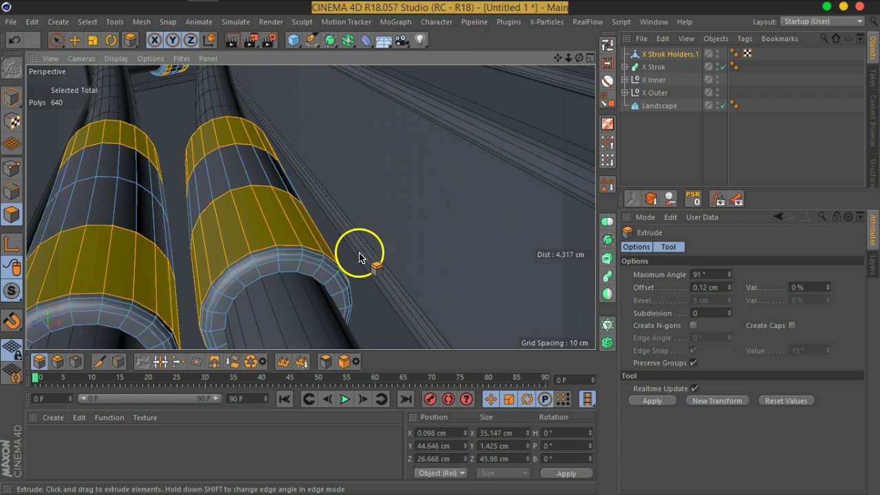
left_click_drag(359, 258, 361, 256)
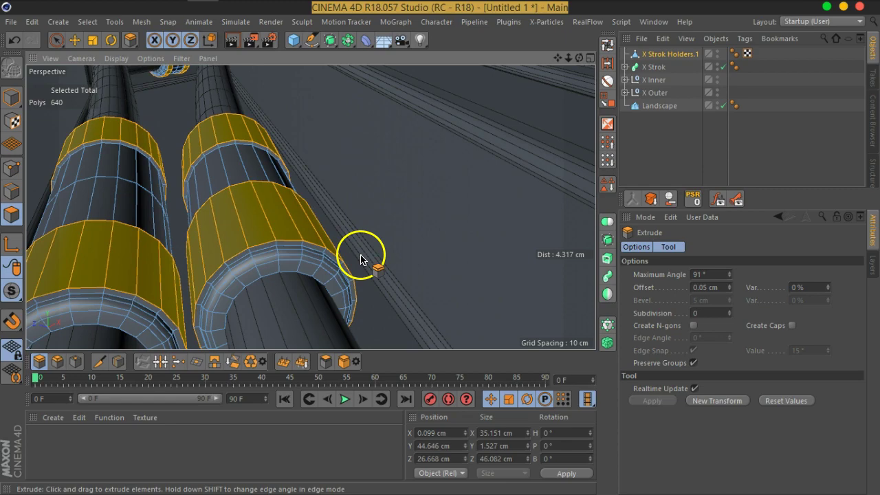
Examine the extruded and bevelled pipe holders around the letter X, at its ends, its centre bends and its straight sections
left_click(674, 142)
scroll(325, 229, "down", 5)
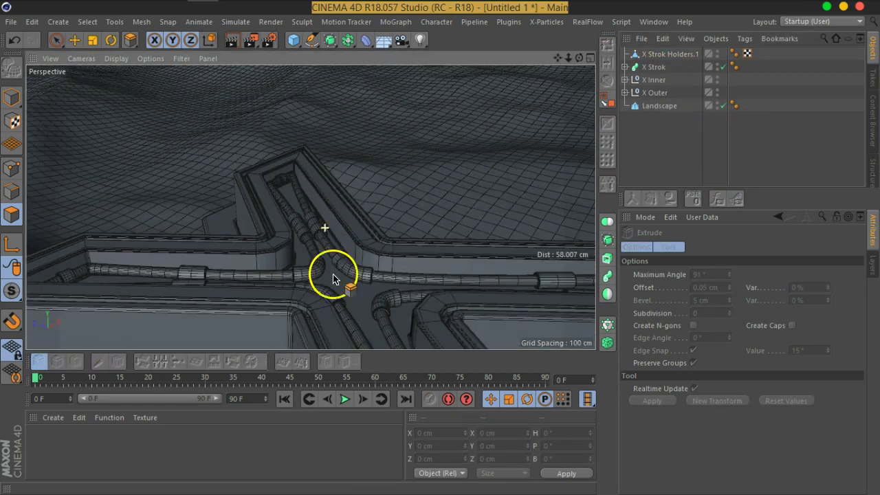
left_click_drag(371, 288, 298, 303, "alt")
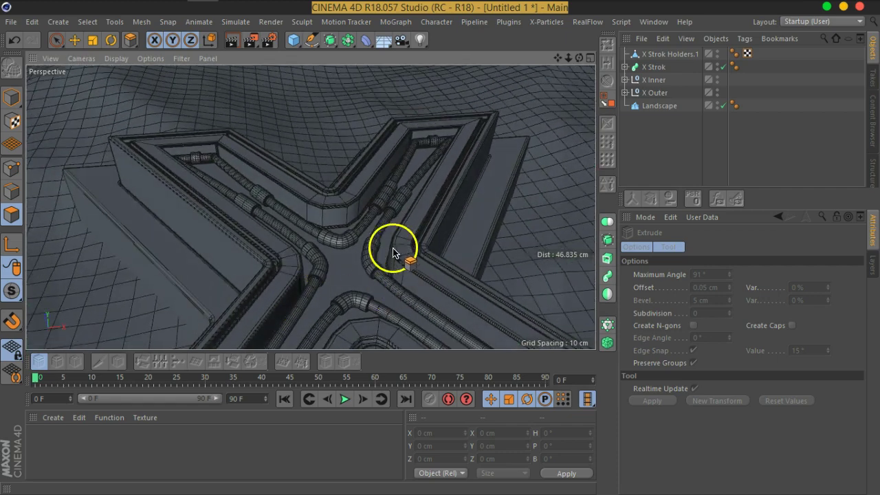
middle_click_drag(394, 248, 400, 276, "alt")
middle_click_drag(186, 178, 238, 232, "alt")
scroll(243, 242, "up", 6)
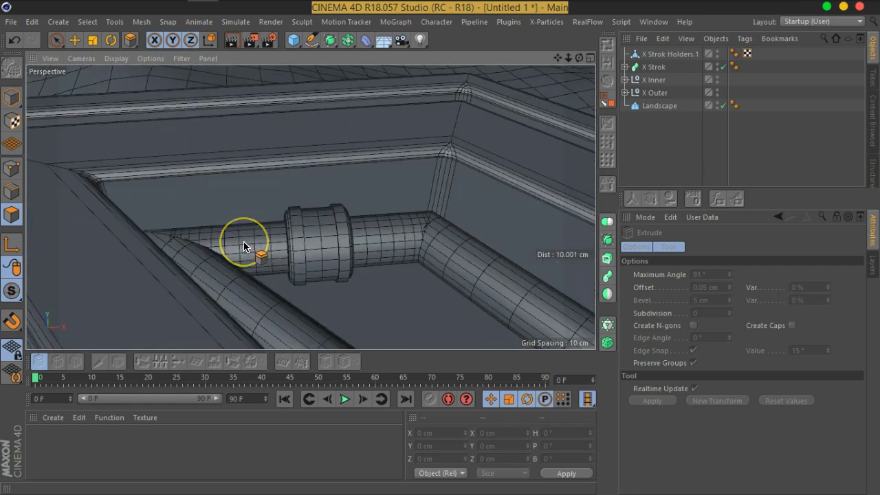
scroll(244, 244, "down", 7)
left_click_drag(440, 299, 319, 163, "alt")
scroll(350, 222, "down", 2)
left_click_drag(428, 303, 313, 236, "alt")
scroll(320, 186, "down", 1)
scroll(333, 220, "up", 5)
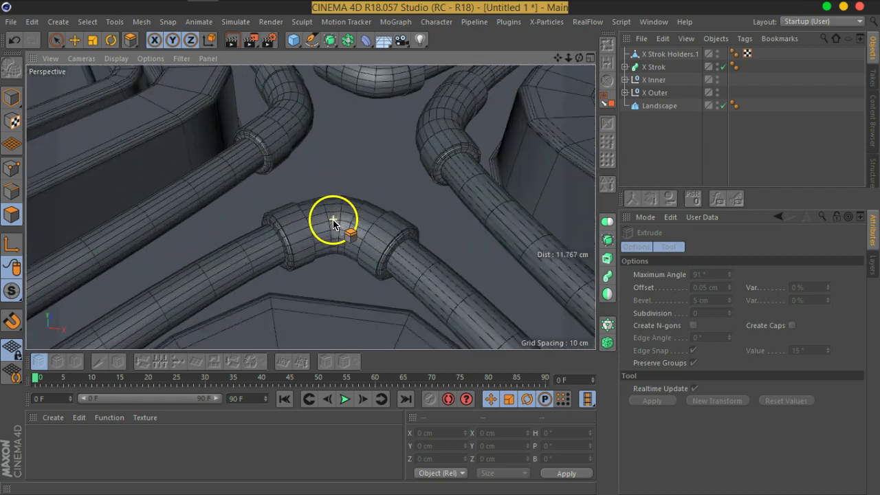
scroll(332, 222, "up", 2)
left_click(658, 54)
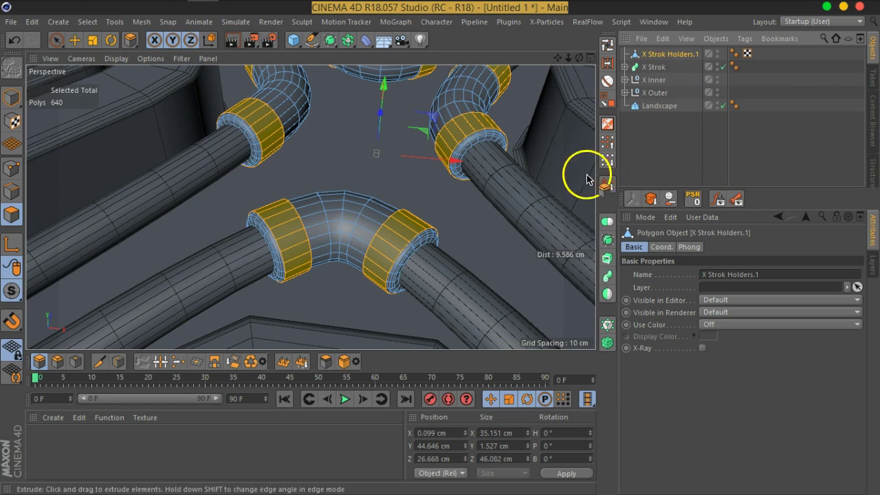
scroll(456, 188, "down", 10)
middle_click_drag(497, 220, 379, 161, "alt")
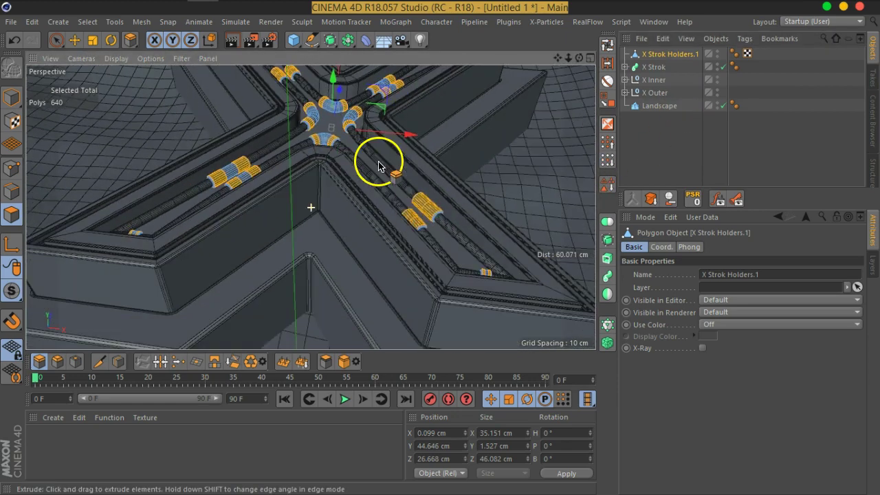
scroll(425, 211, "up", 10)
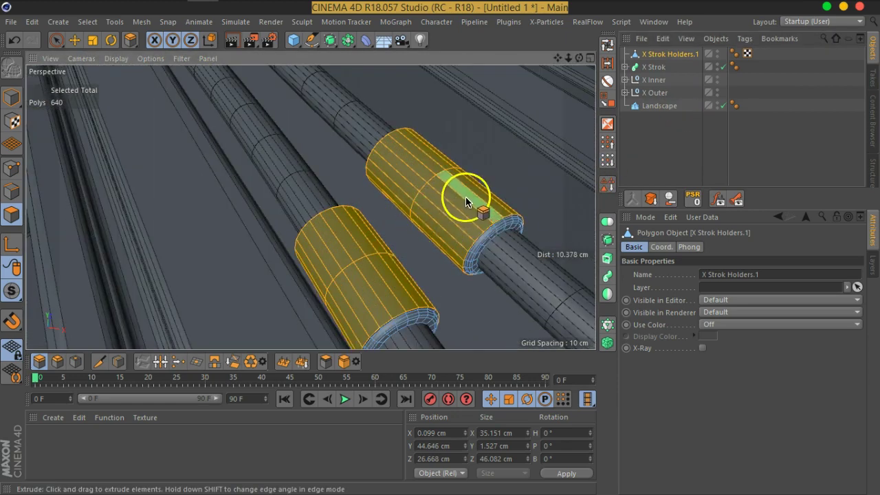
Switch to model mode and rename the X Strok Holders.1 object as X Holders
left_click(668, 131)
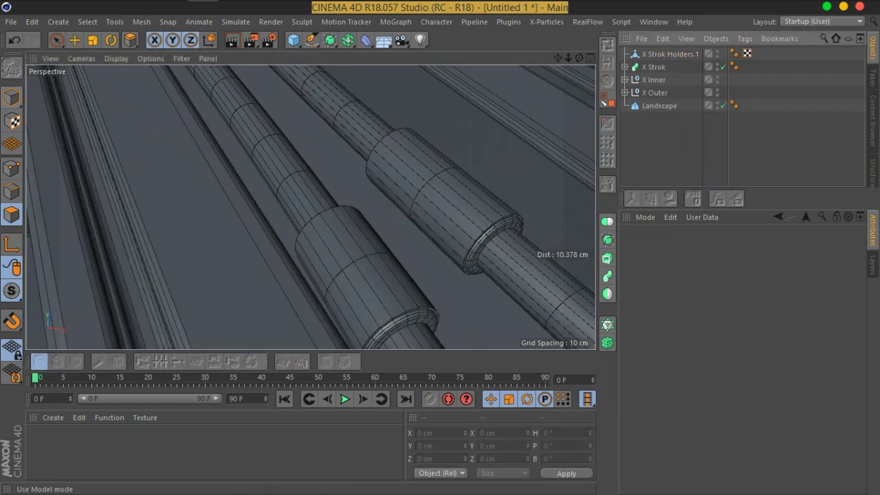
left_click(659, 54)
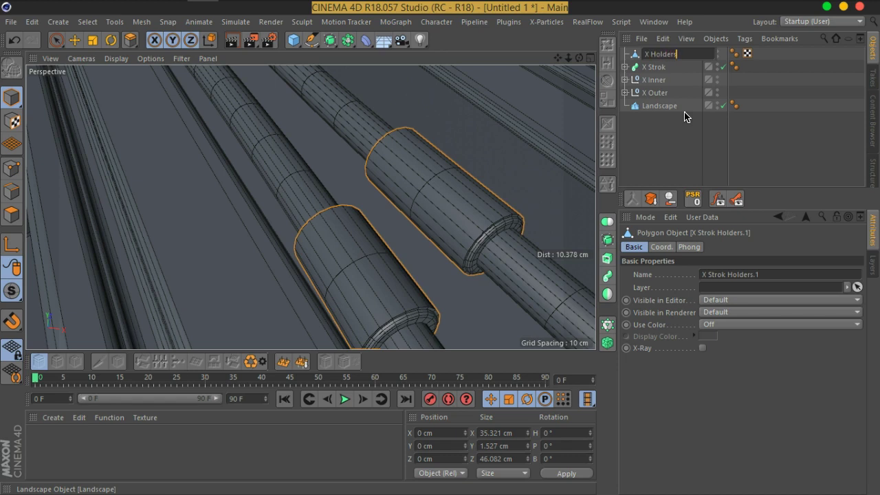
left_click(656, 134)
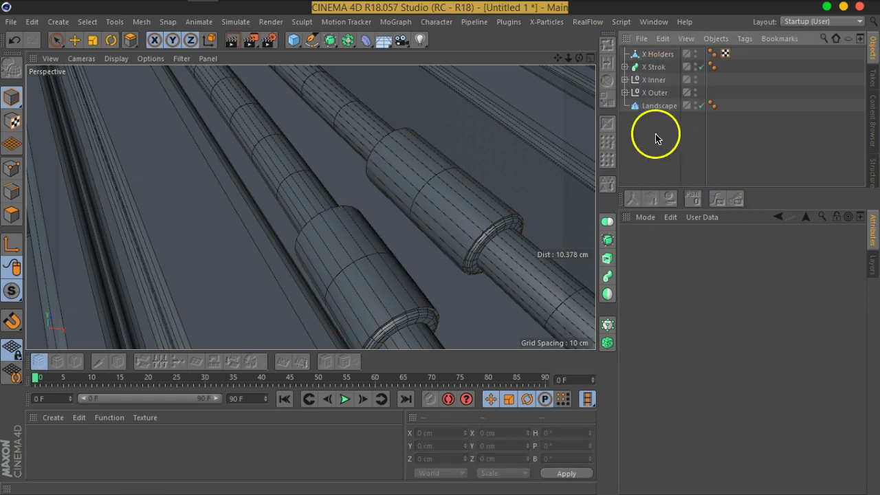
Preview the growth of the X Strok sweep by raising its Start Growth to 97% and returning it to 0%
left_click(653, 66)
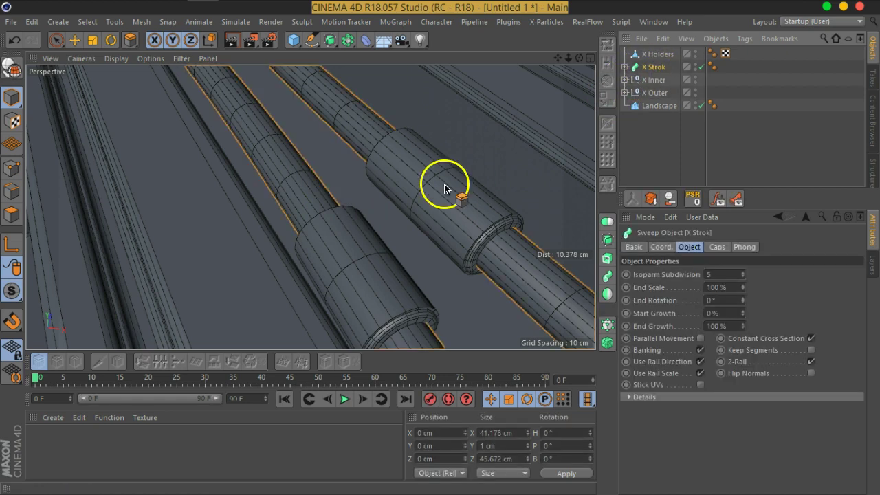
scroll(468, 207, "down", 5)
scroll(487, 182, "down", 3)
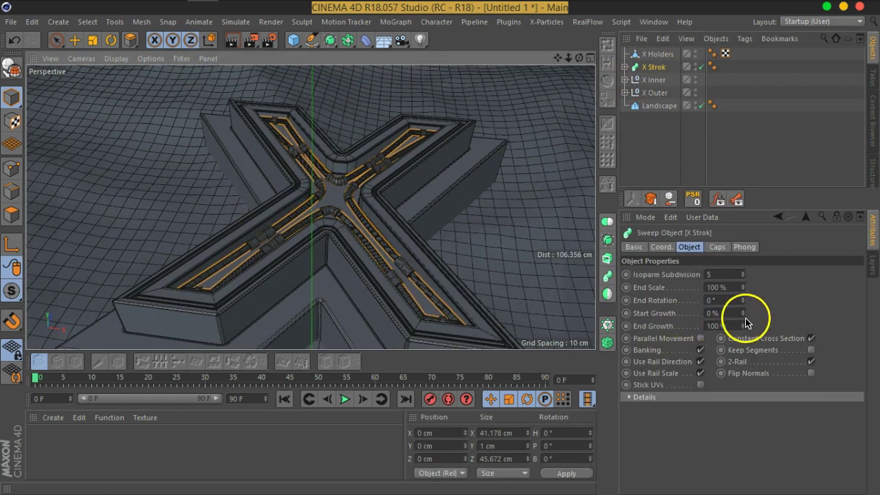
left_click_drag(749, 316, 763, 229)
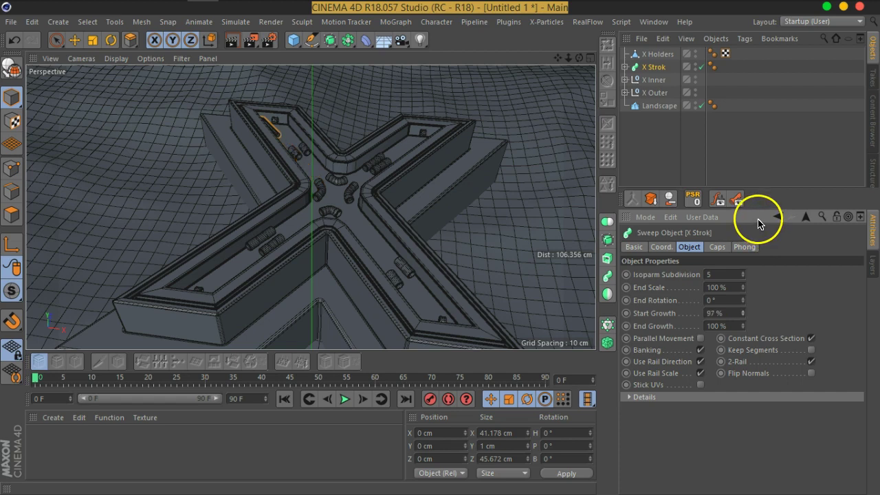
mouse_move(764, 228)
left_mouse_down()
mouse_move(767, 235)
mouse_move(764, 217)
left_mouse_up()
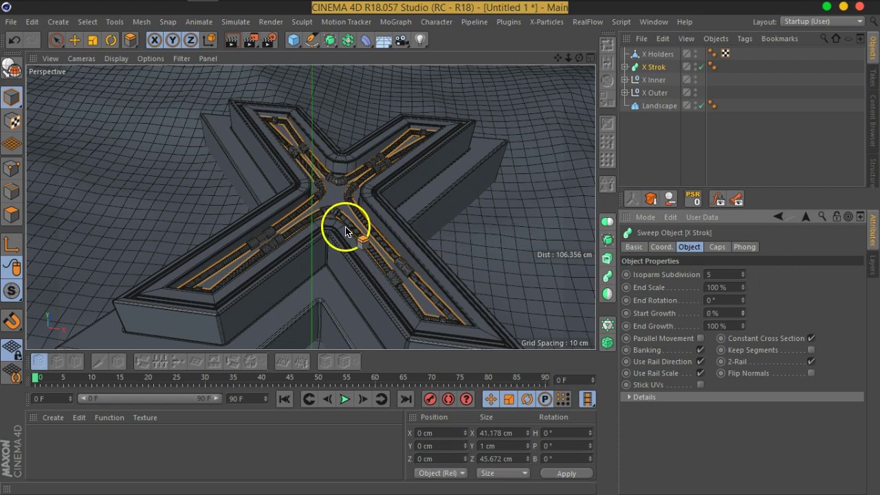
Switch to Live Selection with nothing selected and examine the lower ledge around the outside of the letter X
middle_click_drag(346, 231, 378, 213, "alt")
right_click_drag(378, 212, 369, 236, "alt")
left_click_drag(444, 226, 411, 186, "alt")
scroll(411, 185, "down", 6)
left_click_drag(445, 247, 430, 264, "alt")
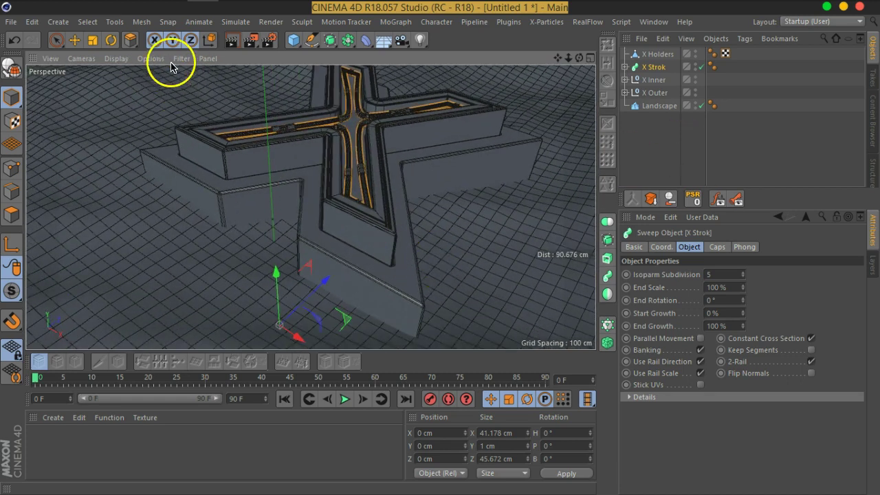
left_click(57, 40)
left_click(649, 154)
left_click_drag(394, 282, 412, 291, "alt")
left_click_drag(476, 191, 422, 215, "alt")
scroll(422, 215, "up", 4)
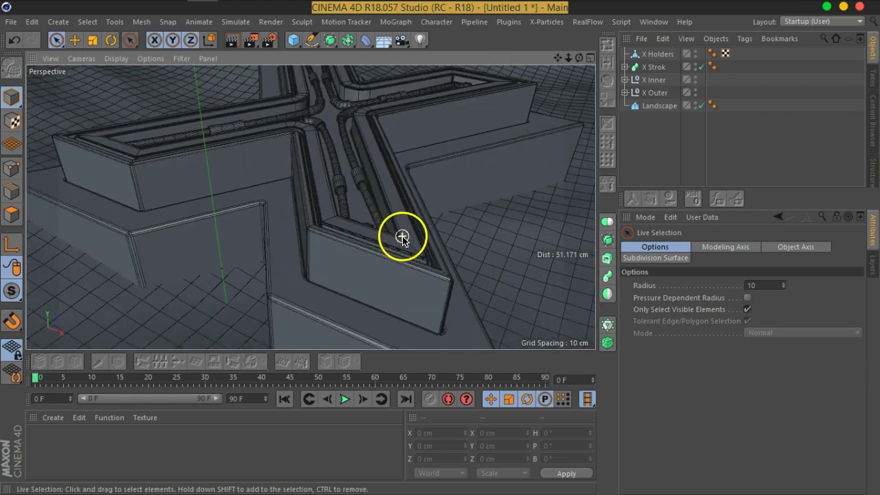
scroll(433, 249, "down", 4)
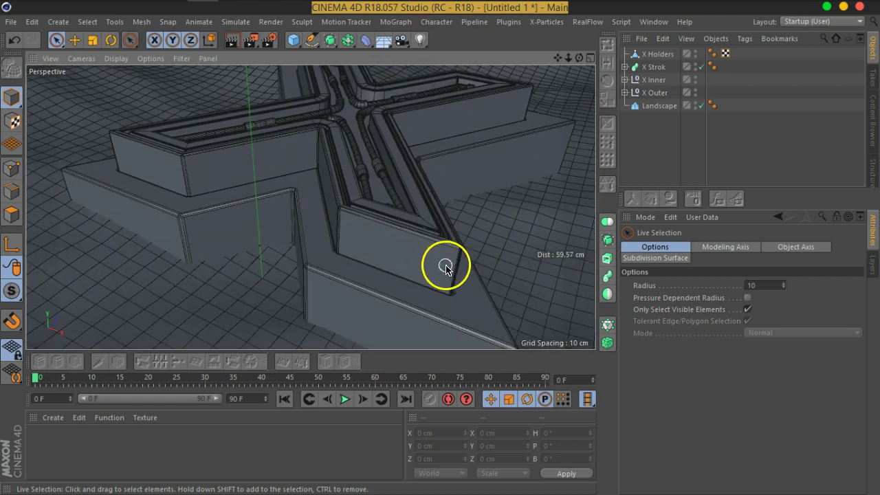
scroll(391, 273, "up", 3)
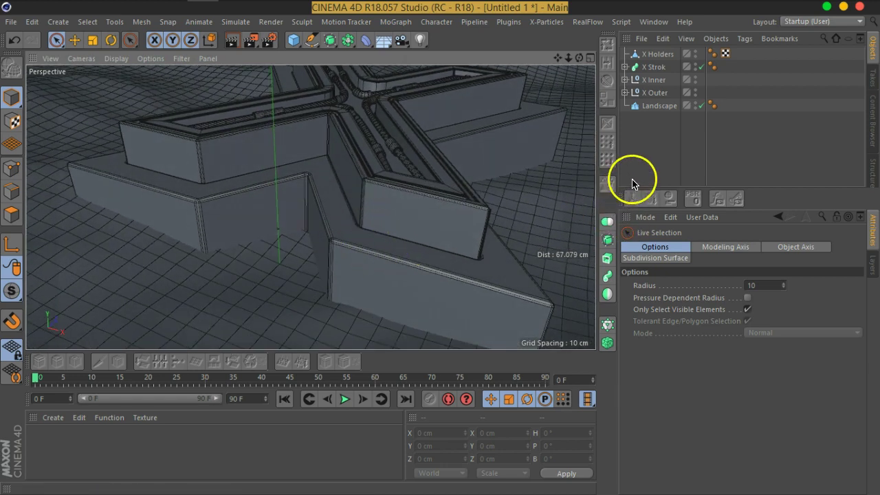
Add the BigHexPolt preset from the content library to the scene and select it in the object hierarchy
left_click(871, 122)
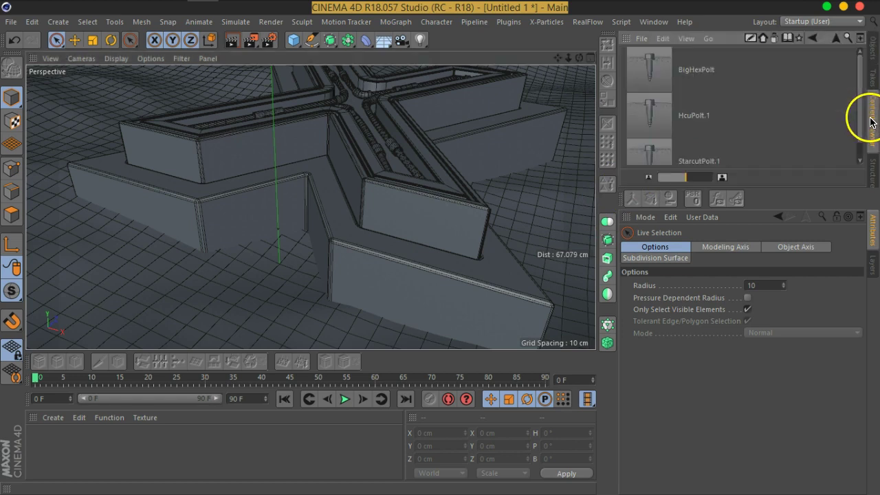
left_click(684, 74)
scroll(734, 102, "down", 1)
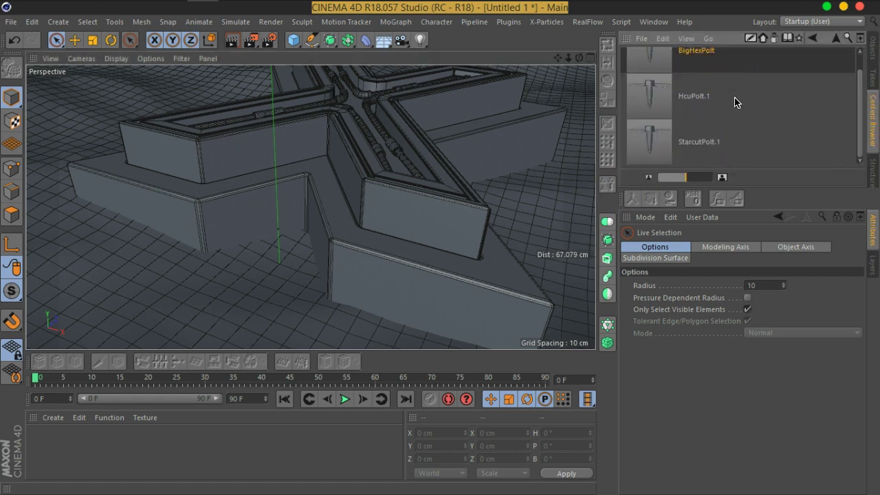
scroll(734, 102, "up", 1)
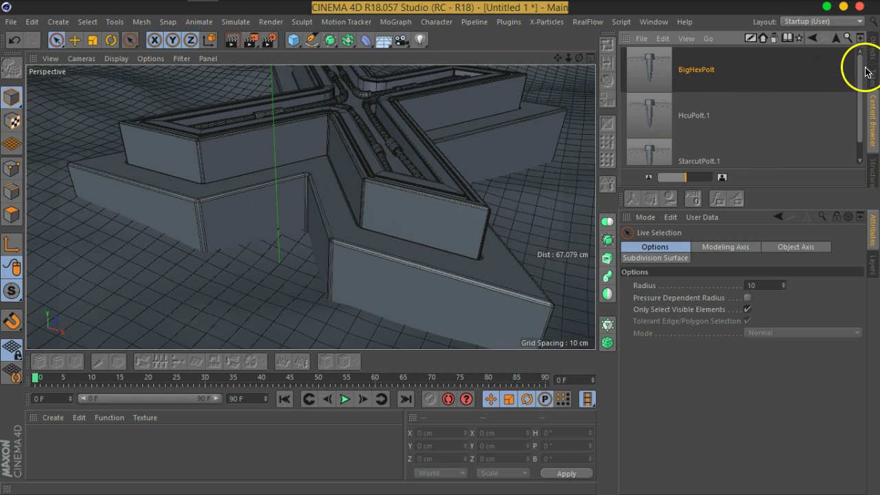
double_click(660, 74)
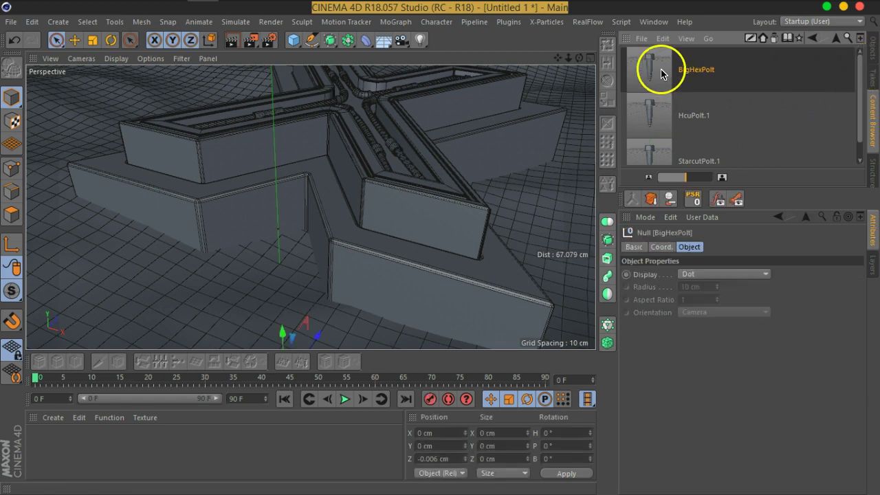
left_click(874, 58)
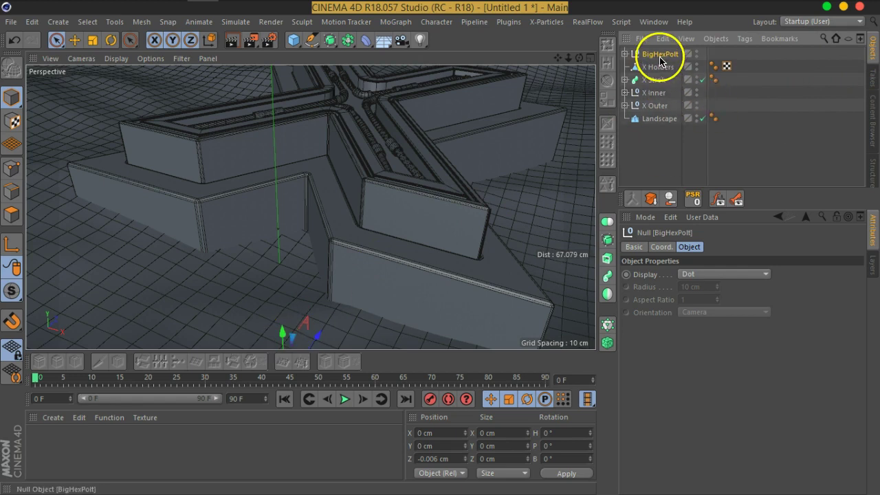
left_click(794, 183)
left_click(659, 54)
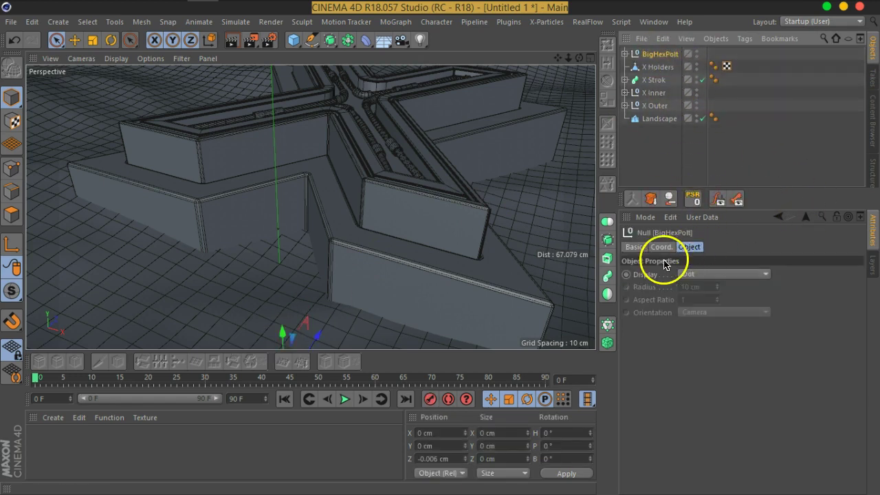
Raise the BigHexPolt bolt vertically to a Y position of about 40 cm, beside the letter's outer ledge
left_click_drag(290, 337, 294, 132)
left_click_drag(300, 237, 298, 214, "alt")
scroll(298, 210, "up", 2)
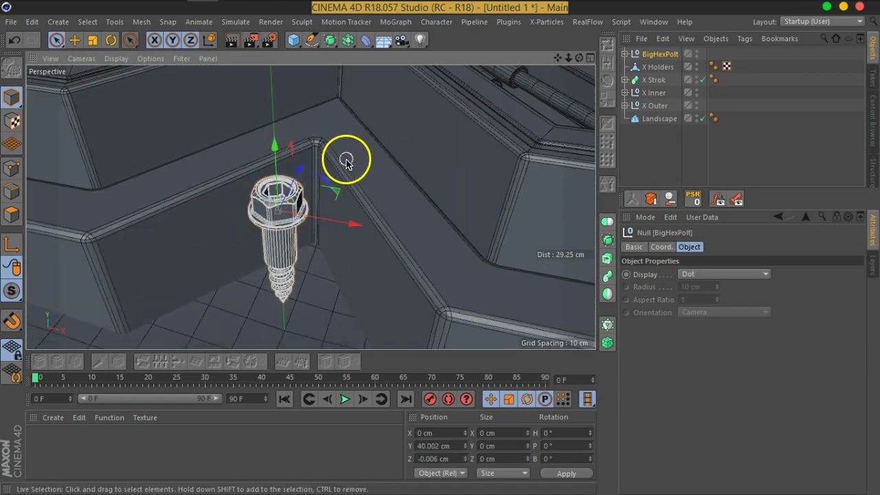
scroll(346, 159, "down", 10)
scroll(410, 164, "down", 1)
scroll(411, 172, "up", 6)
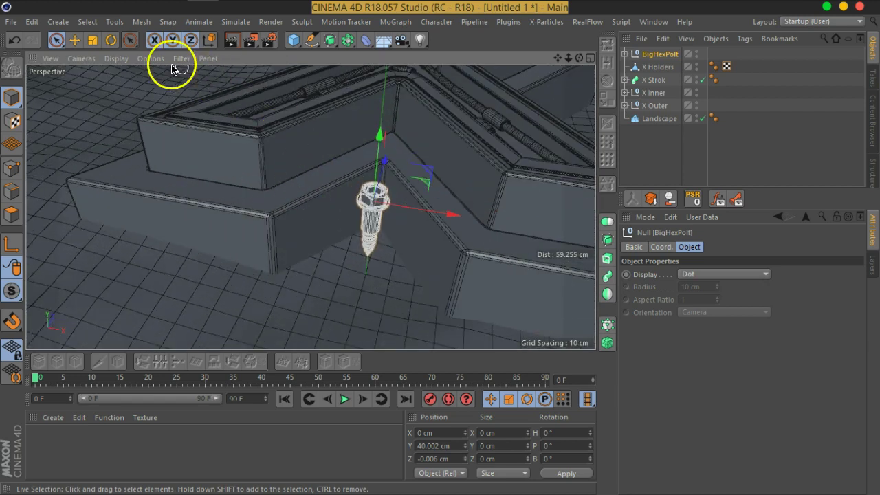
Scale the BigHexPolt bolt down uniformly to roughly a third of its size, to suit the letter's outer ledge
left_click(93, 40)
left_click_drag(416, 251, 185, 341)
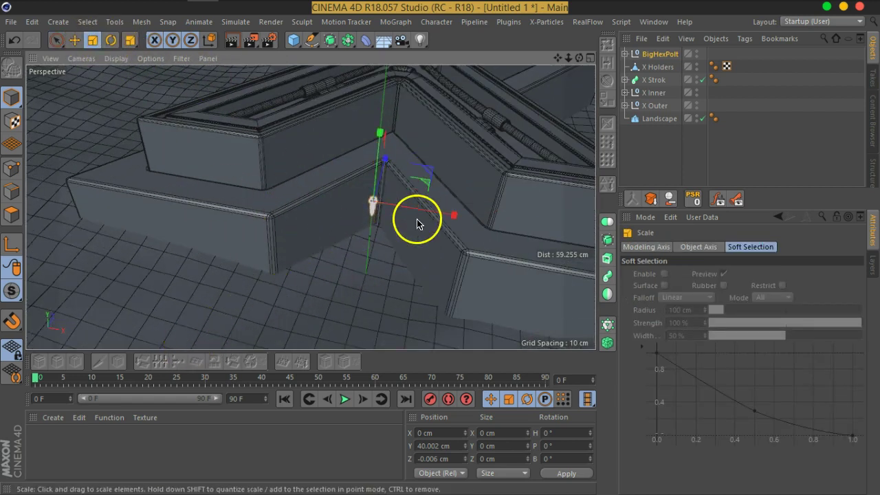
middle_click_drag(364, 158, 275, 183, "alt")
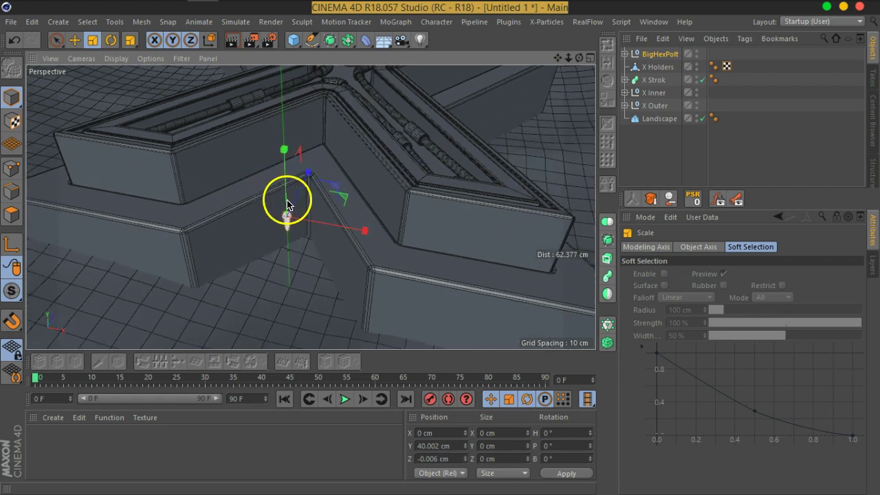
middle_click_drag(416, 237, 372, 194, "alt")
left_click_drag(424, 212, 406, 215, "alt")
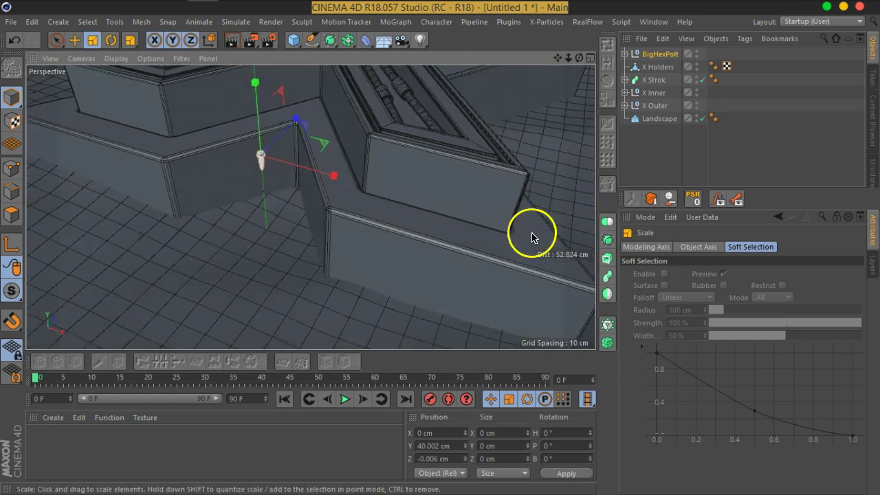
middle_click_drag(520, 233, 464, 233, "alt")
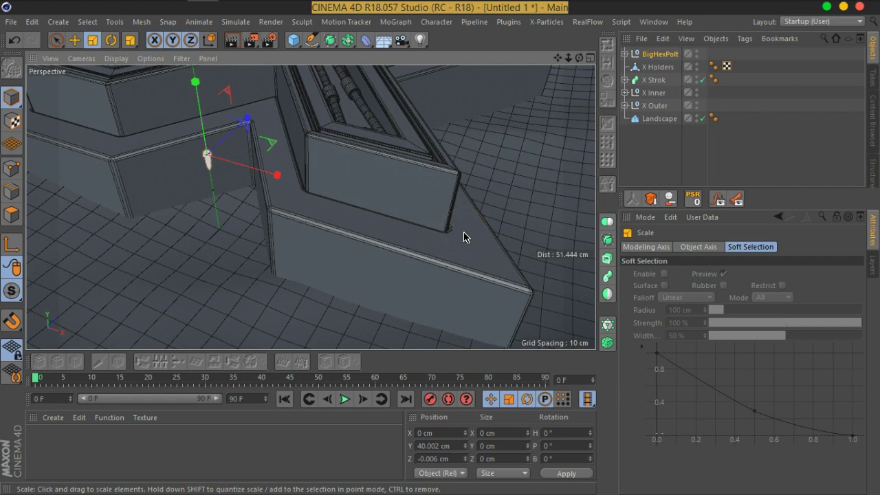
left_click(625, 80)
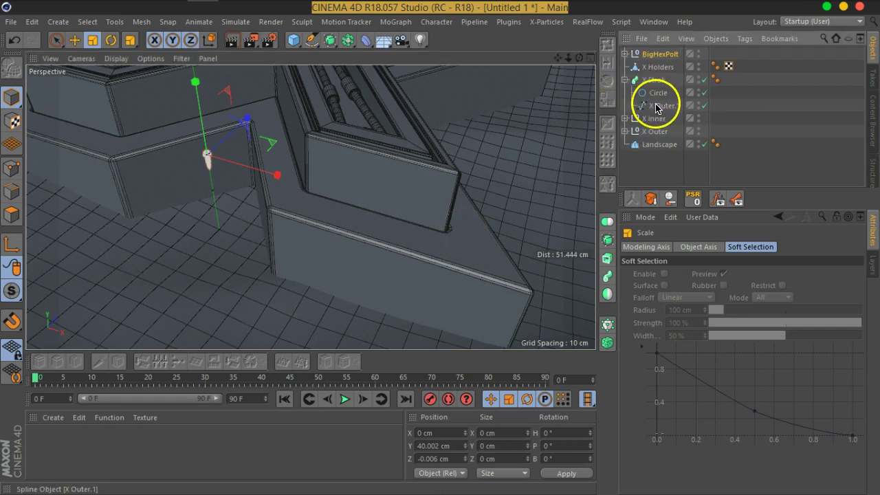
left_click(656, 106)
left_click_drag(428, 173, 419, 176, "alt")
middle_click_drag(436, 138, 436, 183, "alt")
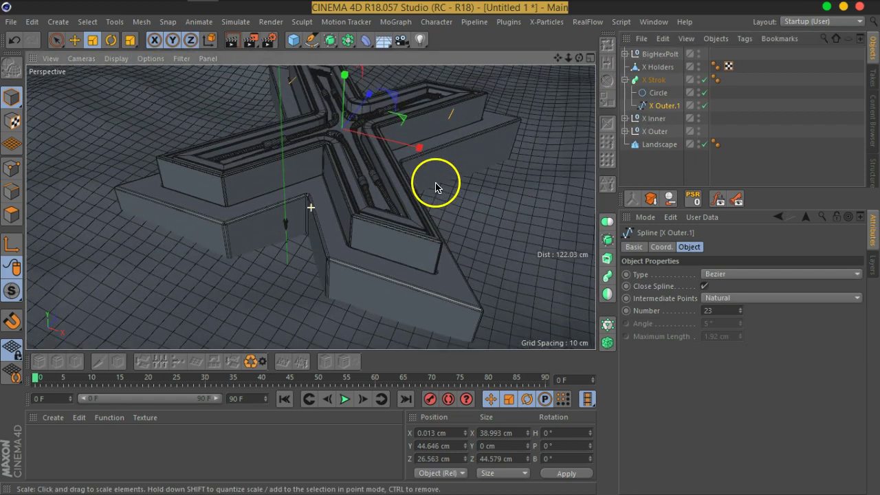
left_click(624, 80)
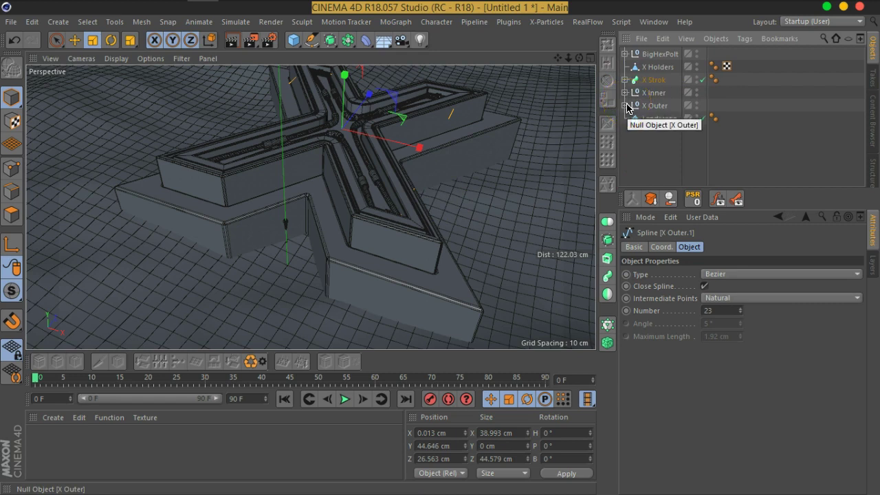
Copy the spline nested inside the X Outer group to the top level of the object hierarchy, below Landscape
left_click(626, 106)
left_click(632, 131)
left_click(666, 144)
left_click_drag(659, 172, 658, 168, "ctrl")
Move the copied X Outer.1 spline up to a Y position of about 39.7 cm, near the top of the outer ledge
left_click(75, 40)
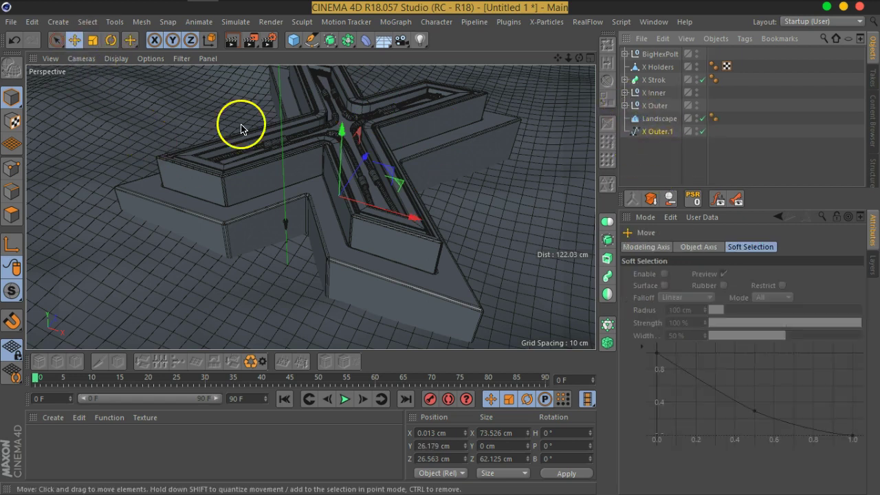
left_click_drag(344, 130, 343, 75)
mouse_move(475, 115)
left_mouse_down("alt")
mouse_move(409, 148)
mouse_move(421, 163)
mouse_move(535, 125)
mouse_move(521, 112)
left_mouse_up("alt")
scroll(397, 228, "up", 5)
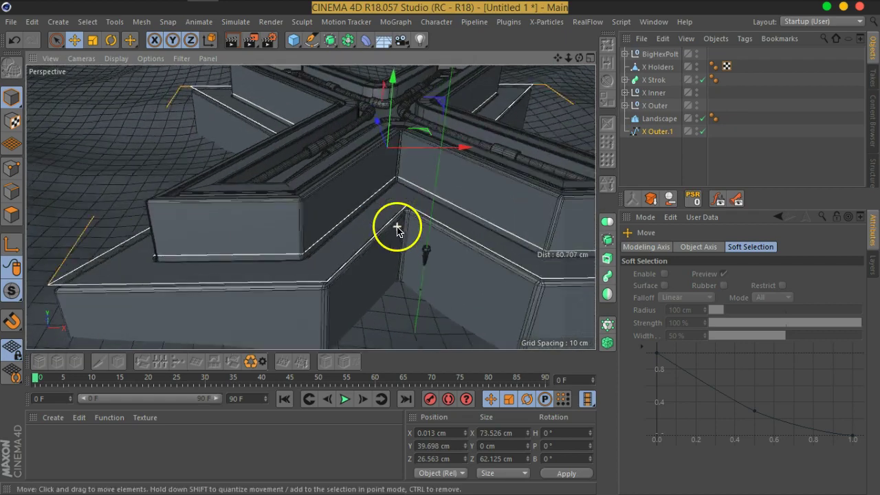
Delete the inner contour of the copied X Outer.1 spline by selecting all points connected to one of its corners
middle_click_drag(353, 277, 424, 245, "alt")
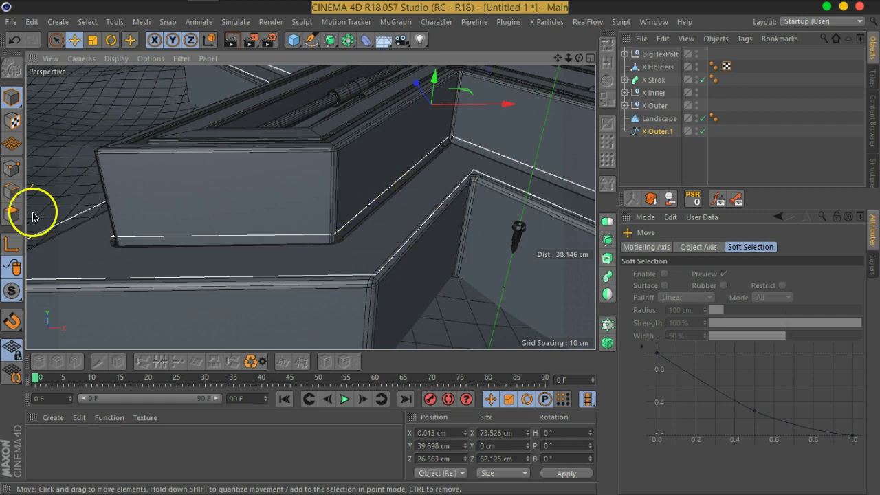
left_click(11, 169)
left_click(110, 241)
left_click(90, 22)
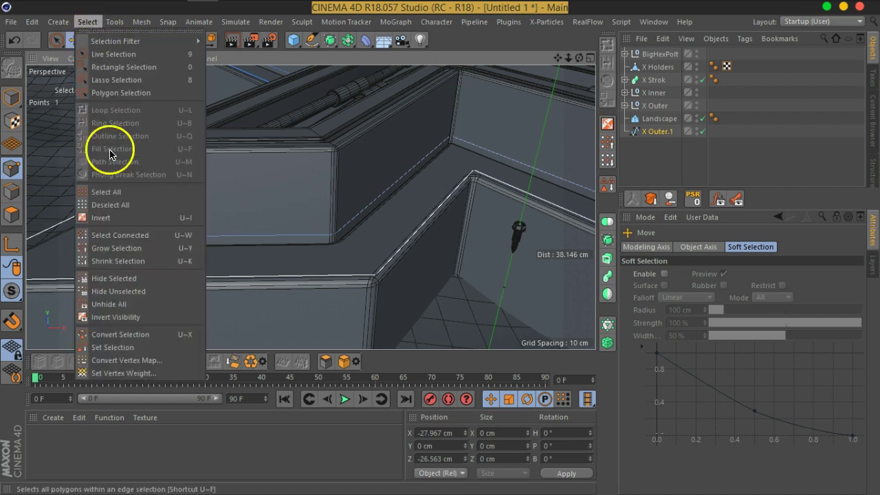
left_click(141, 237)
key("Delete")
left_click(85, 178)
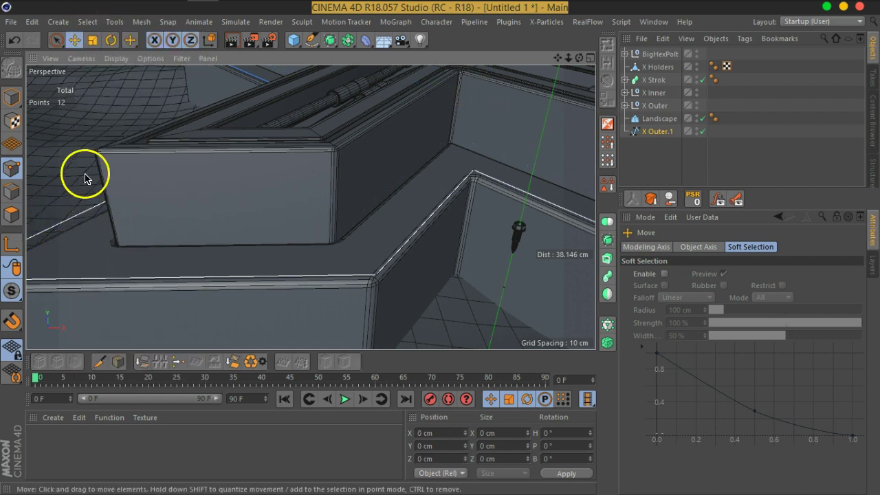
Scale all points of the X Outer.1 spline inward to about 67.6 by 57.2 cm, onto the flat of the outer ledge
key("ctrl+a")
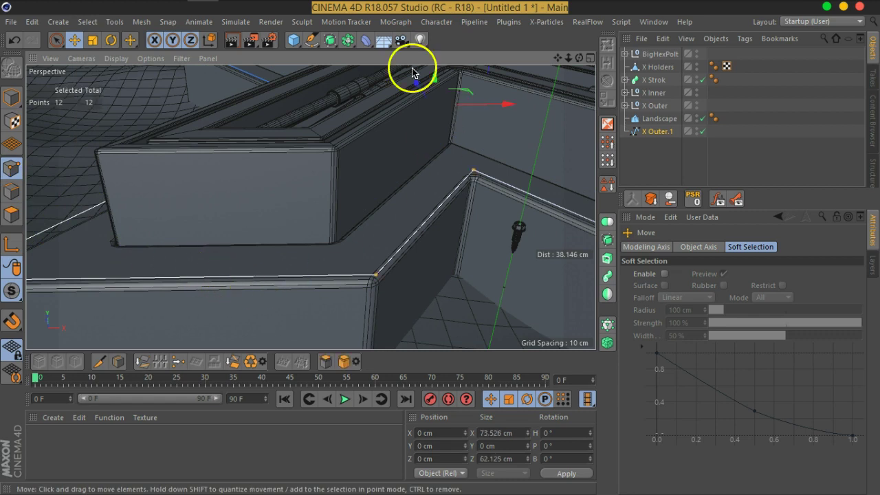
left_click(93, 40)
left_click_drag(395, 149, 377, 190, "alt")
middle_click_drag(443, 167, 356, 222, "alt")
left_click_drag(383, 213, 349, 232)
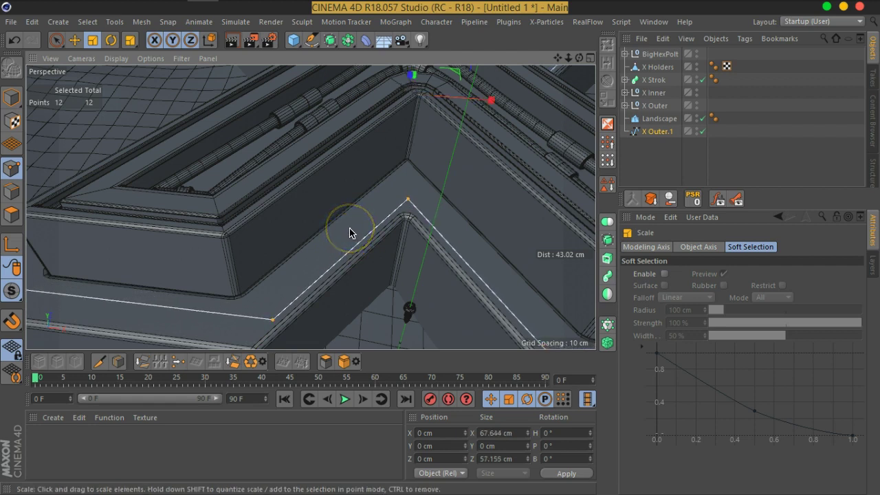
Examine the scaled X Outer.1 spline from several sides to check how it follows the letter's outer ledge
right_click_drag(349, 229, 372, 254, "alt")
middle_click_drag(523, 267, 378, 273, "alt")
left_click_drag(484, 259, 454, 272, "alt")
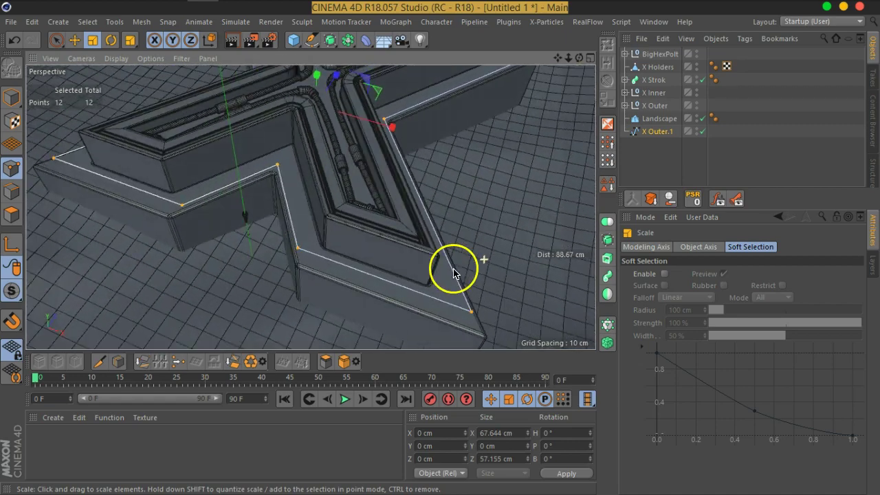
right_click_drag(358, 249, 313, 230, "alt")
left_click_drag(310, 206, 214, 237, "alt")
left_click_drag(283, 220, 475, 182, "alt")
left_click_drag(311, 207, 244, 248, "alt")
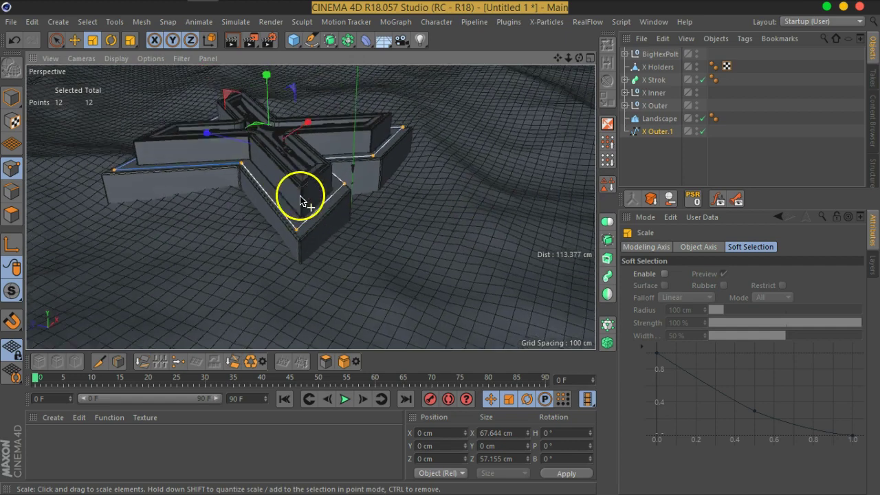
right_click_drag(222, 188, 291, 203, "alt")
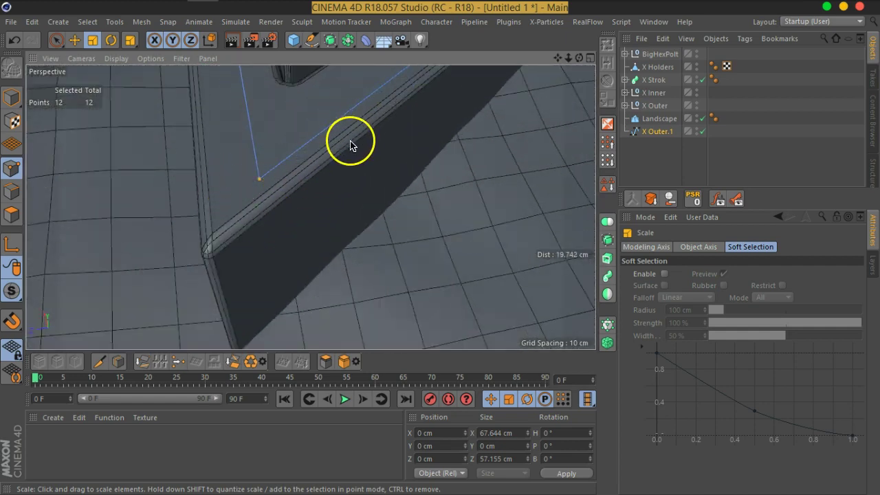
middle_click_drag(350, 141, 234, 227, "alt")
right_click_drag(233, 228, 233, 228, "alt")
middle_click_drag(427, 166, 350, 221, "alt")
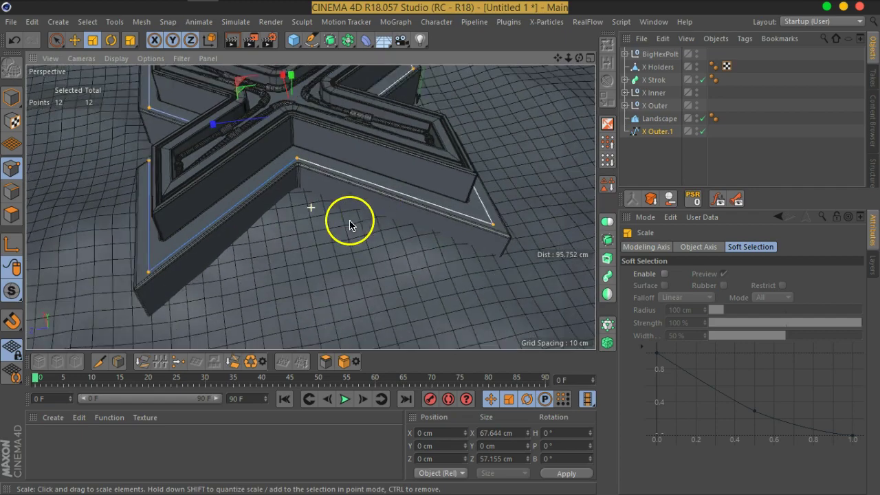
left_click_drag(350, 224, 387, 257, "alt")
Add a thin cylinder with a radius of 0.3 cm and a height of 20 cm
left_click(647, 160)
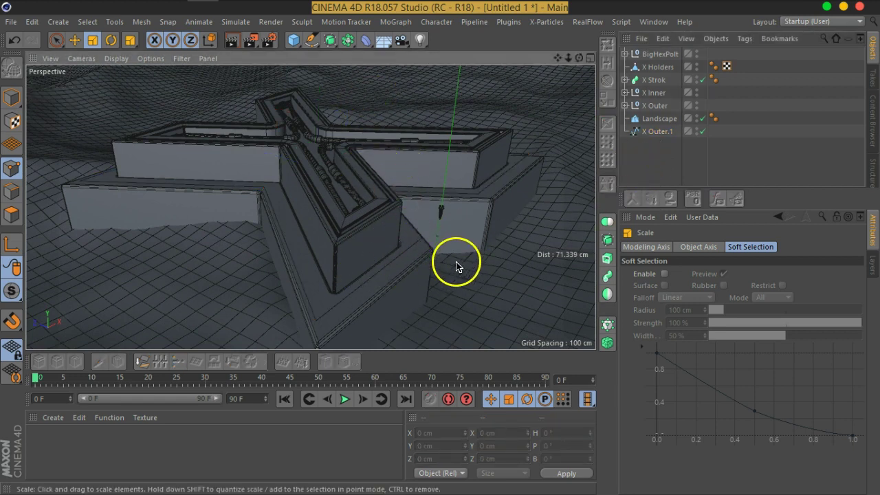
middle_click_drag(457, 264, 436, 225, "alt")
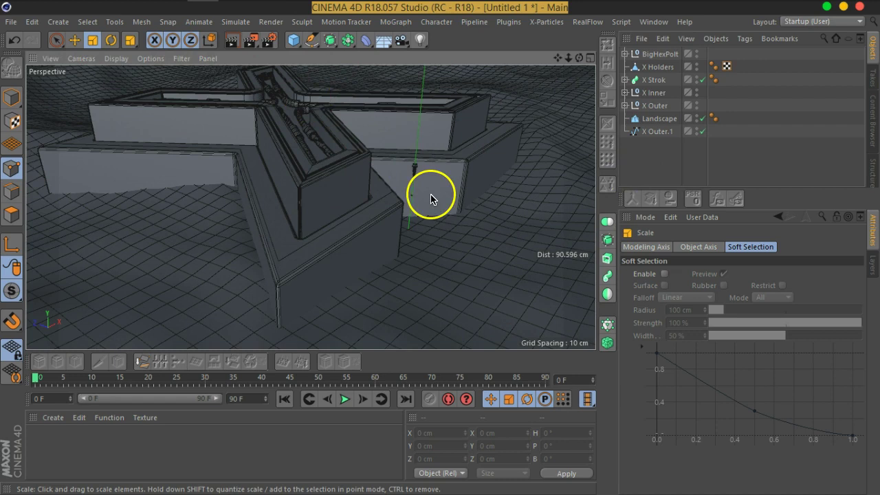
left_click_drag(432, 197, 419, 181, "alt")
left_click_drag(295, 39, 540, 55)
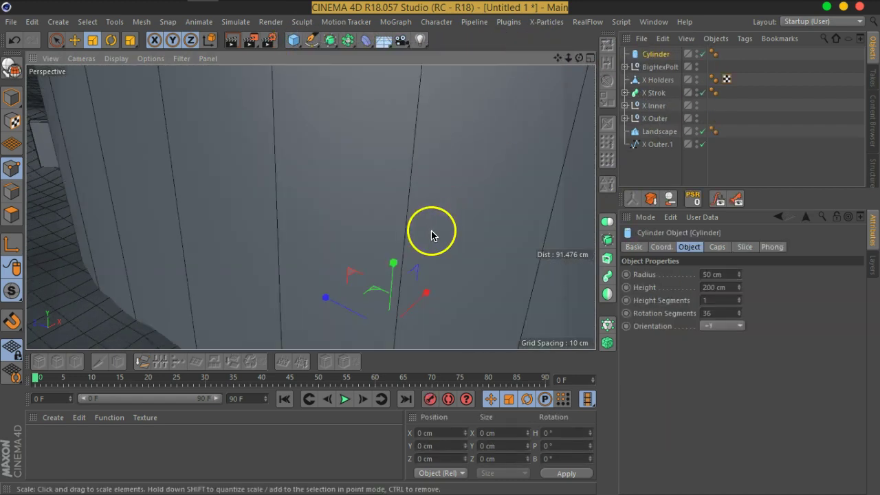
left_click(11, 98)
left_click_drag(500, 192, 436, 203)
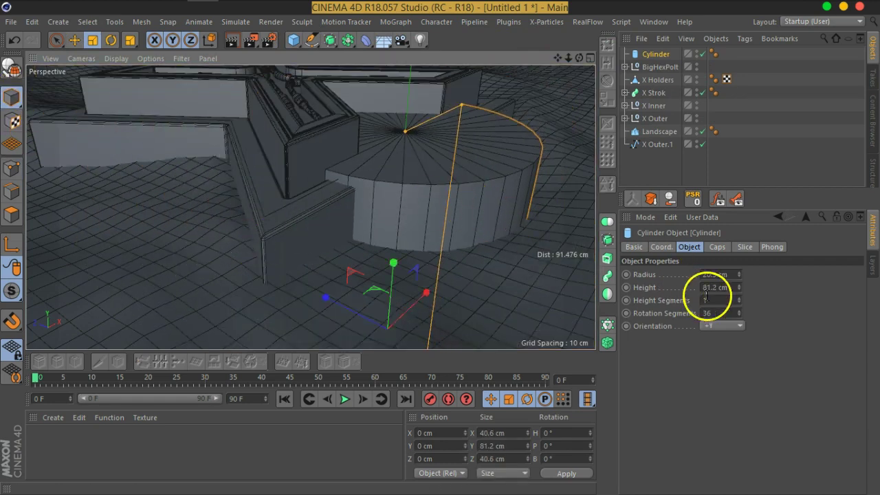
left_click_drag(738, 293, 676, 289)
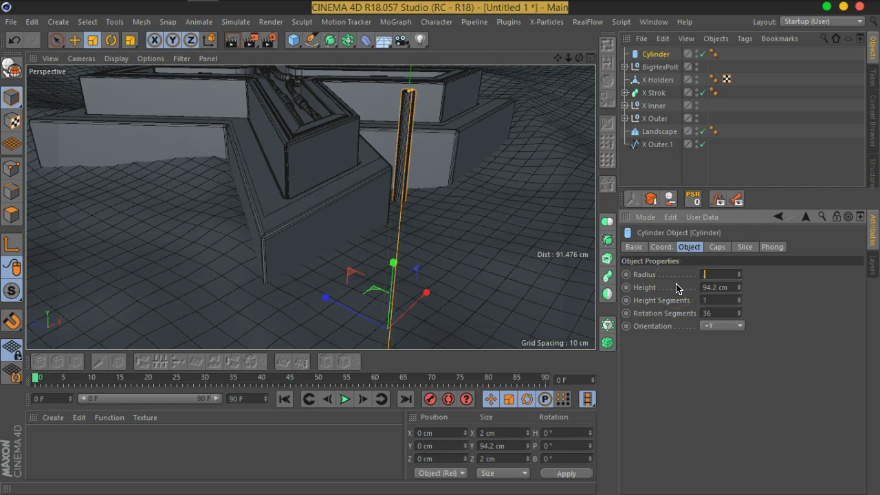
key("Return")
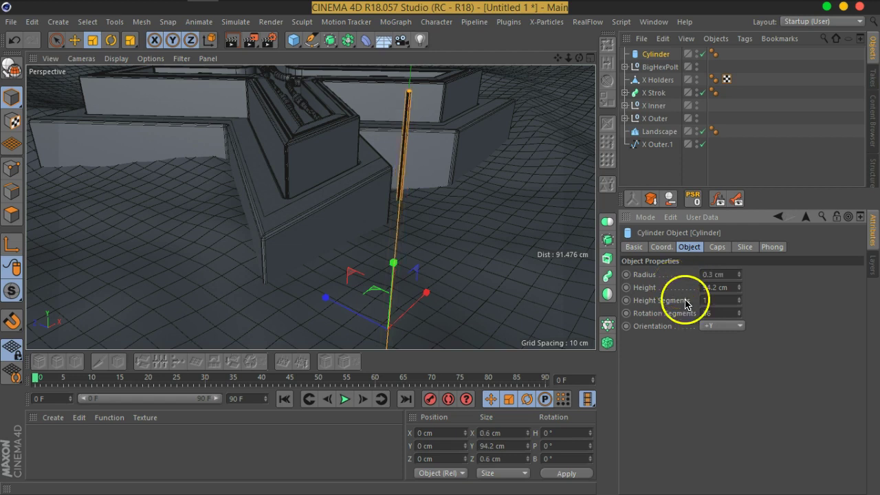
double_click(733, 288)
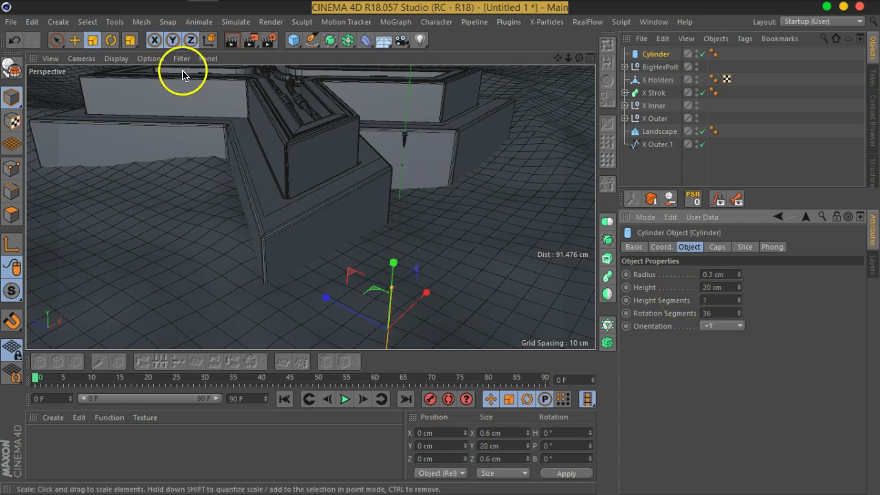
Raise the cylinder vertically to a Y position of about 26.9 cm, below the small bolt
left_click(74, 40)
left_click_drag(393, 265, 463, 228)
right_click_drag(463, 229, 632, 115, "alt")
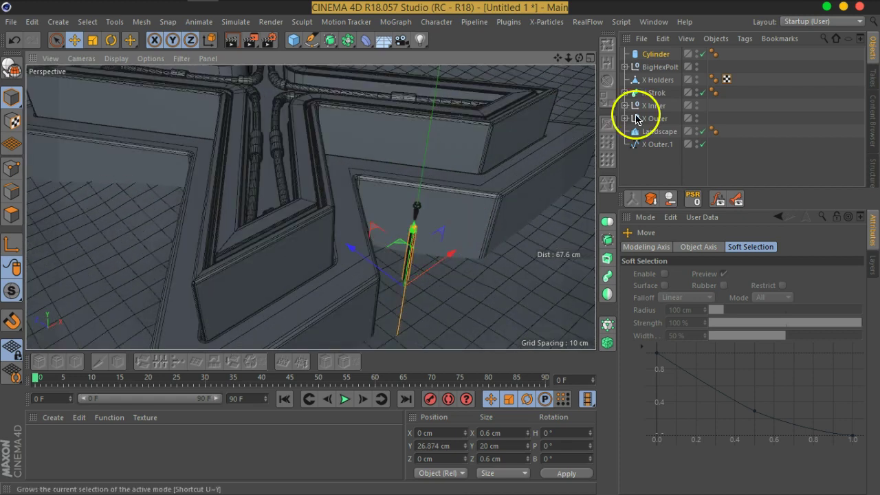
Add a MoGraph Cloner and make the cylinder its child
middle_click_drag(467, 197, 614, 98, "alt")
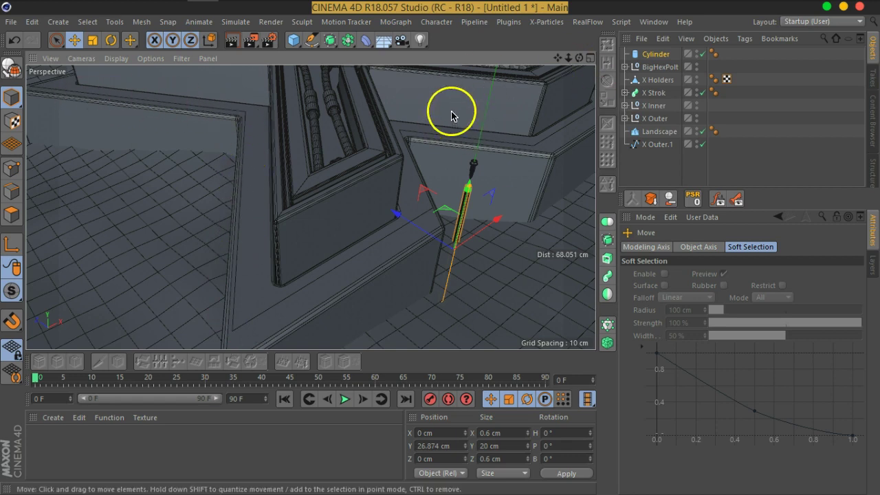
left_click(394, 24)
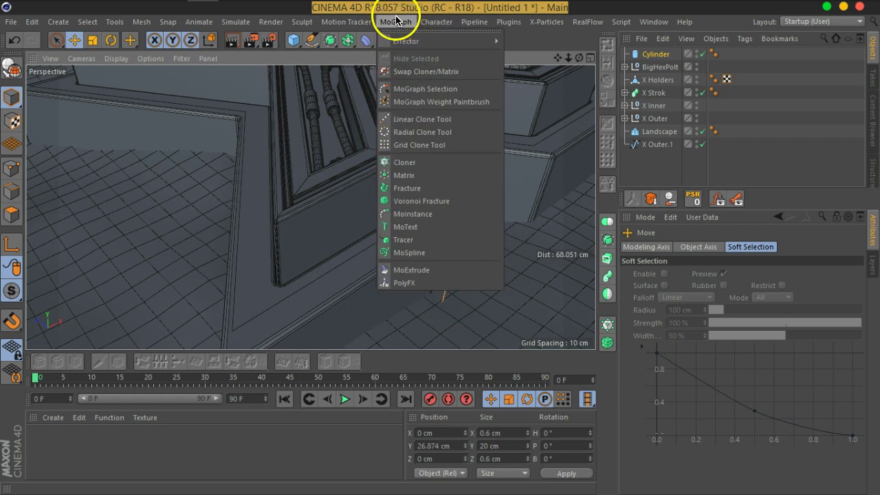
left_click(409, 163)
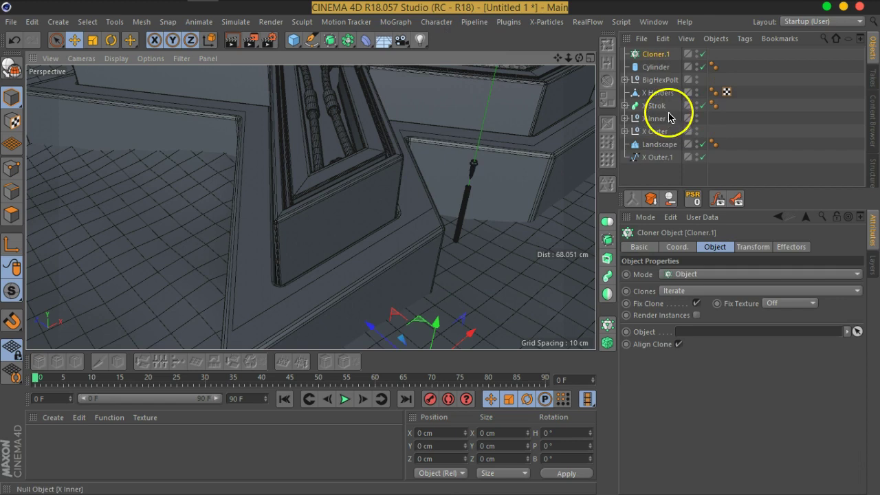
left_click(652, 55)
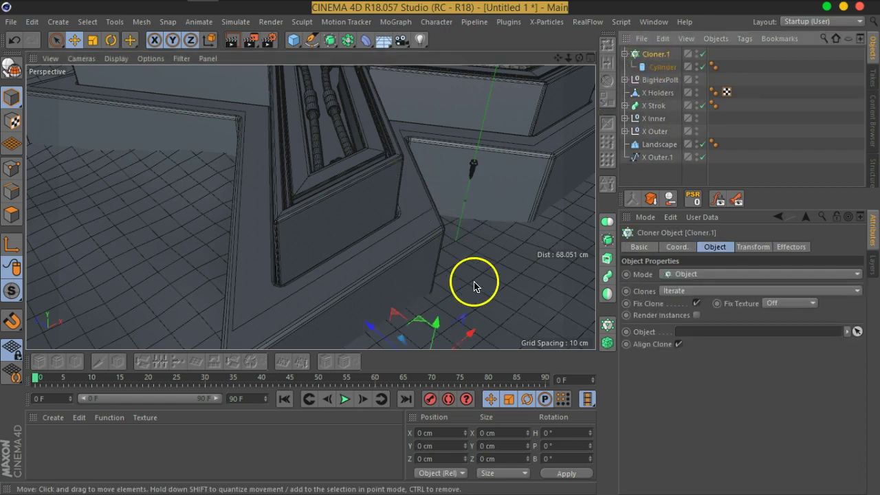
Try the cloner in Linear mode and return it to Object mode
left_click(691, 275)
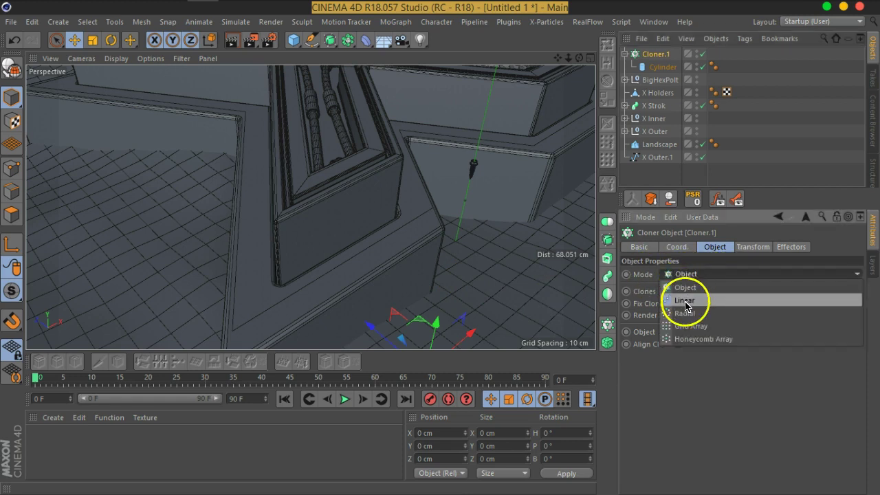
left_click(685, 303)
right_click_drag(499, 158, 487, 193, "alt")
left_click_drag(525, 138, 482, 190, "alt")
left_click(674, 277)
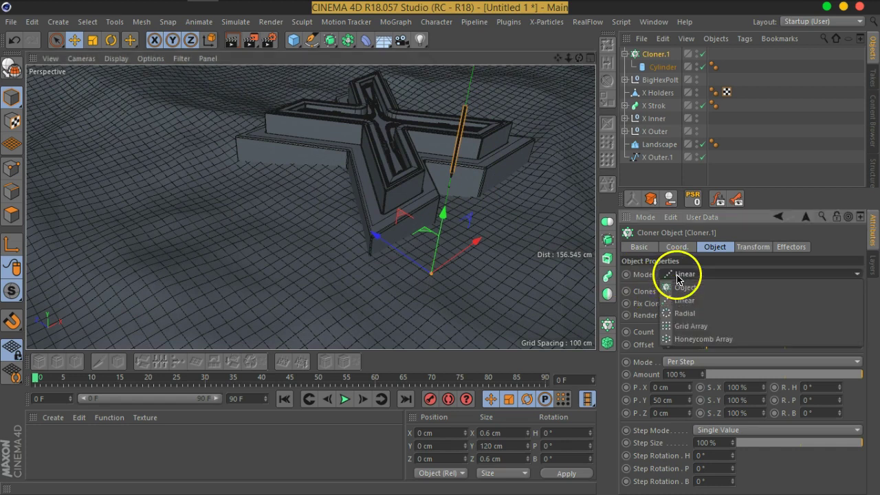
left_click(694, 289)
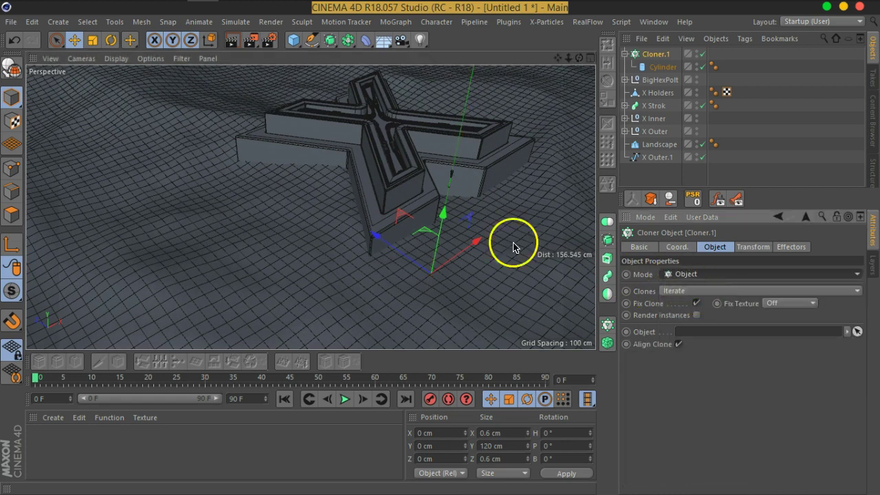
Assign the X Outer.1 spline as the cloner's distribution object and check the clones along the ledge
scroll(442, 216, "up", 6)
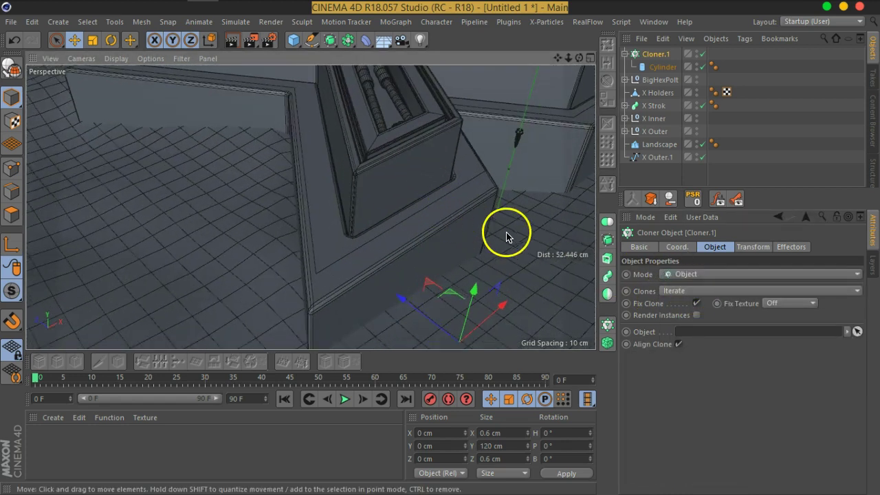
left_click_drag(654, 157, 660, 161)
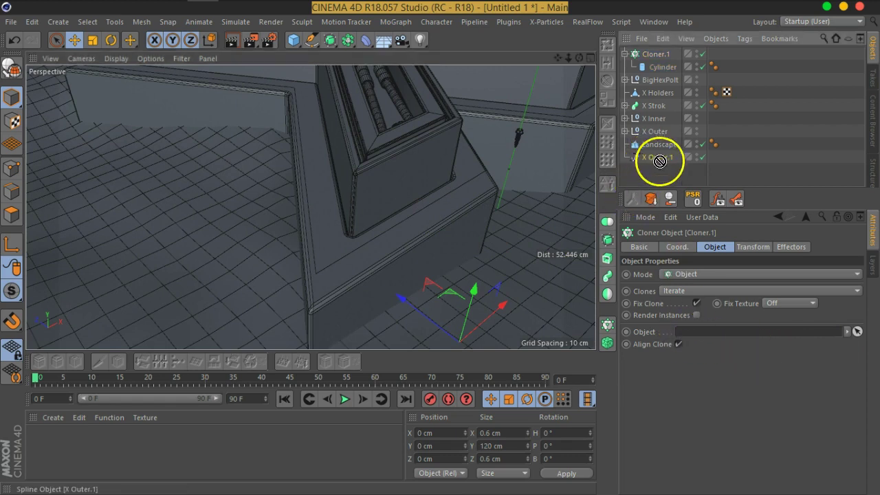
left_click_drag(704, 303, 703, 332)
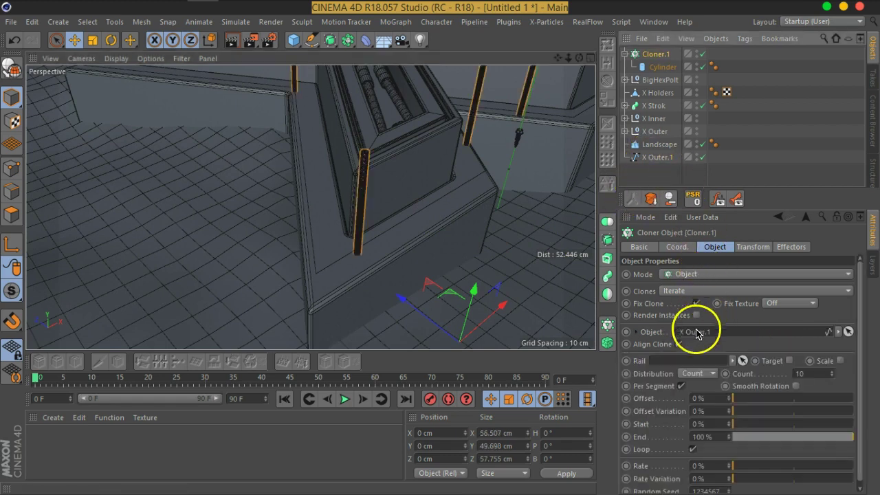
right_click_drag(379, 174, 447, 170, "alt")
left_click_drag(447, 172, 425, 207, "alt")
scroll(425, 206, "up", 10)
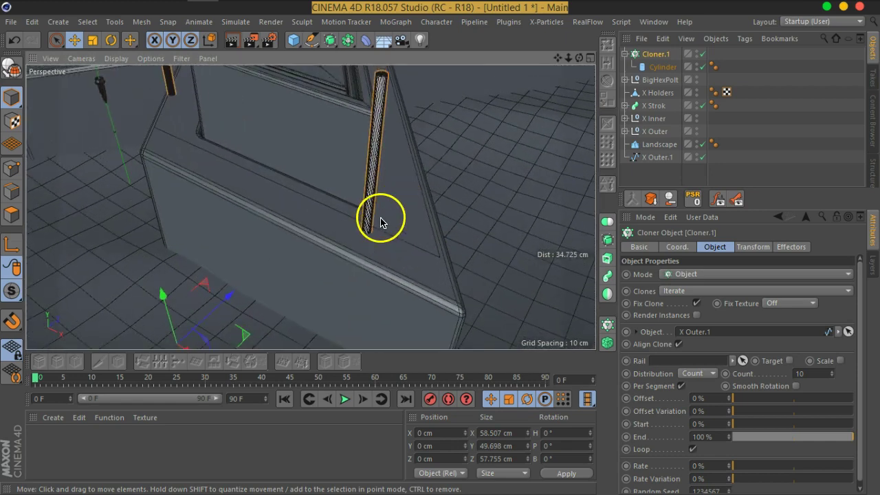
scroll(380, 222, "down", 2)
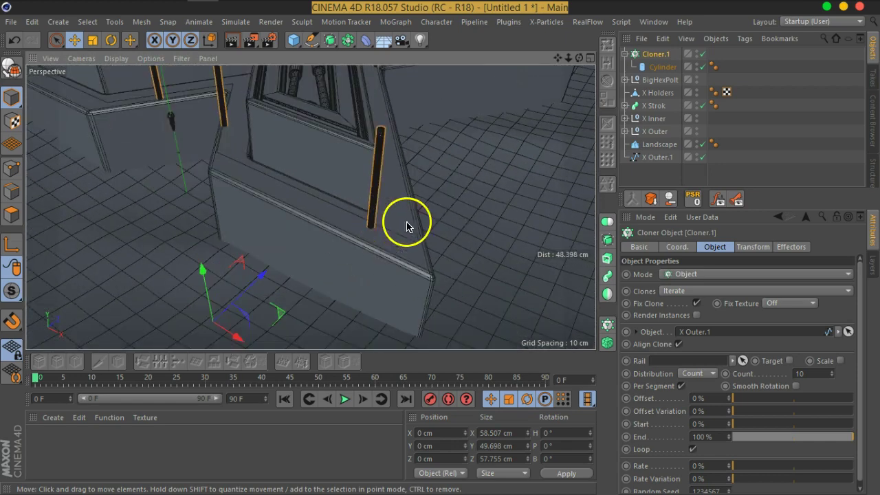
Disable the cloner and move the cylinder to about Y 41.9 cm and Z -16.4 cm, in front of the letter
left_click(662, 66)
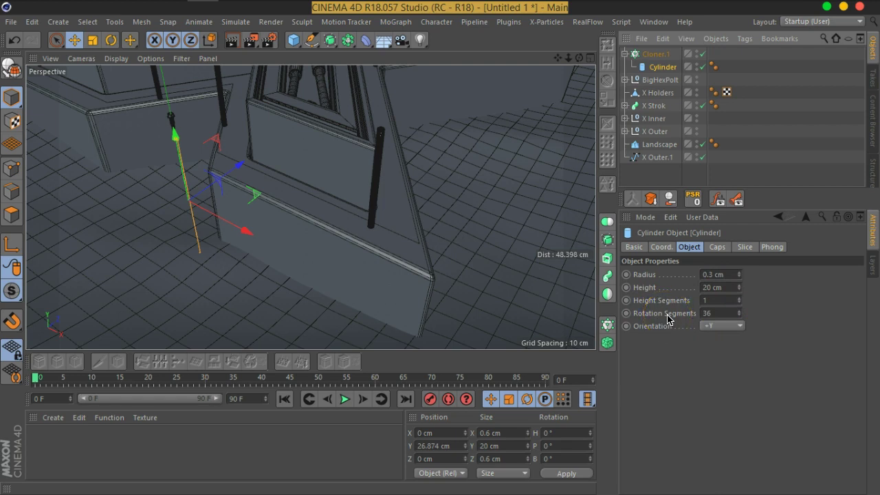
left_click(703, 54)
mouse_move(366, 204)
left_mouse_down("alt")
mouse_move(341, 232)
mouse_move(385, 205)
left_mouse_up("alt")
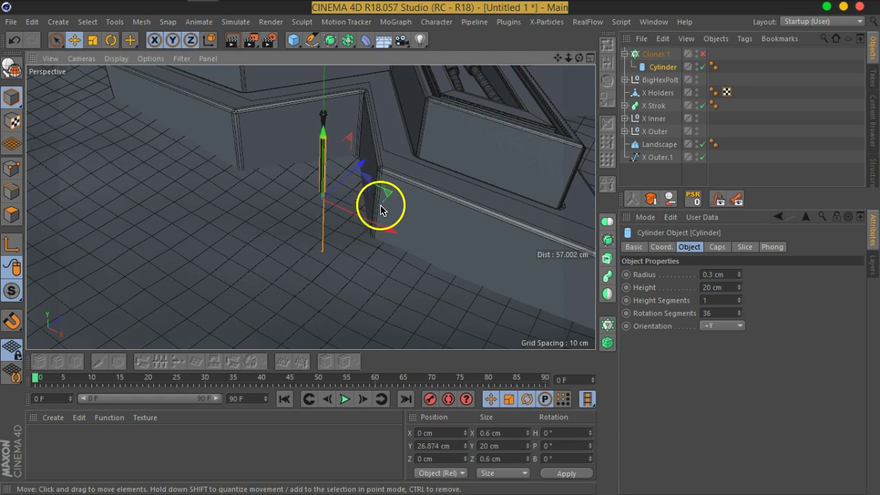
left_click_drag(354, 169, 235, 122)
left_click_drag(208, 237, 249, 197, "alt")
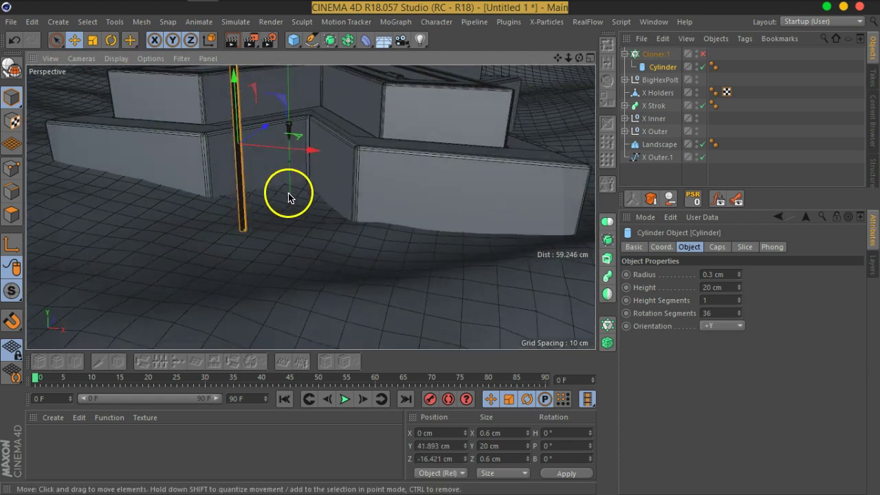
middle_click_drag(288, 197, 312, 284, "alt")
left_click_drag(312, 288, 295, 272, "alt")
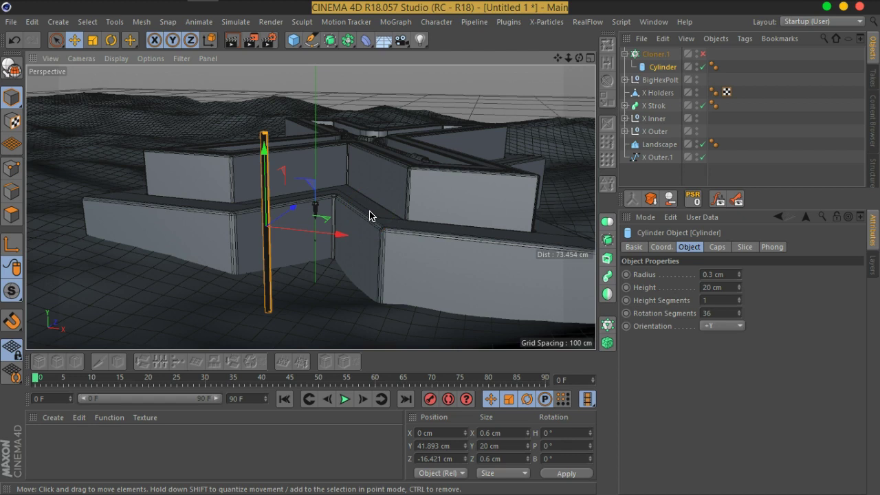
Look over the cloner's transform settings and reselect the cylinder inside it
left_click(657, 54)
left_click(755, 247)
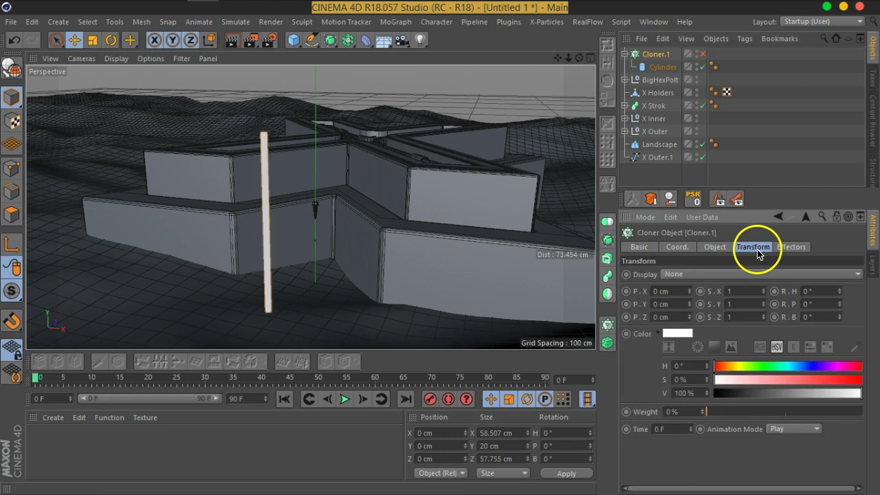
left_click(671, 66)
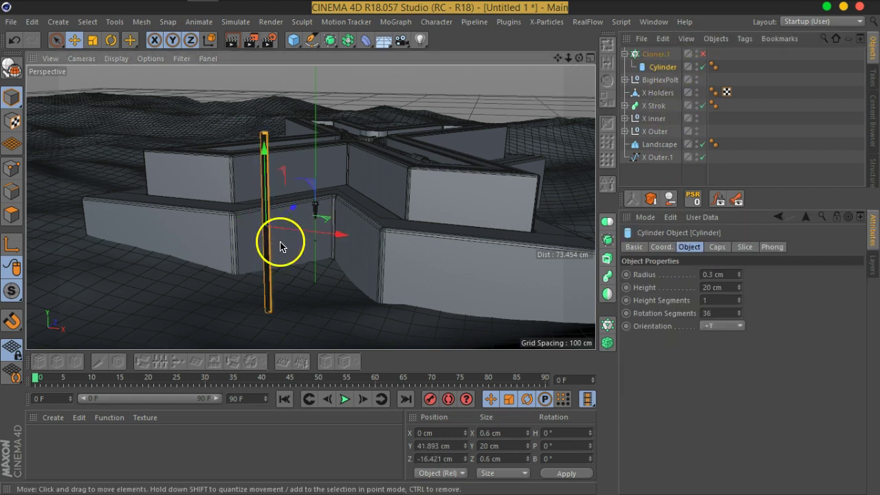
Turn off the cylinder's end caps and try converting it to an editable polygon object, undoing only the conversion
left_click_drag(285, 243, 295, 176, "alt")
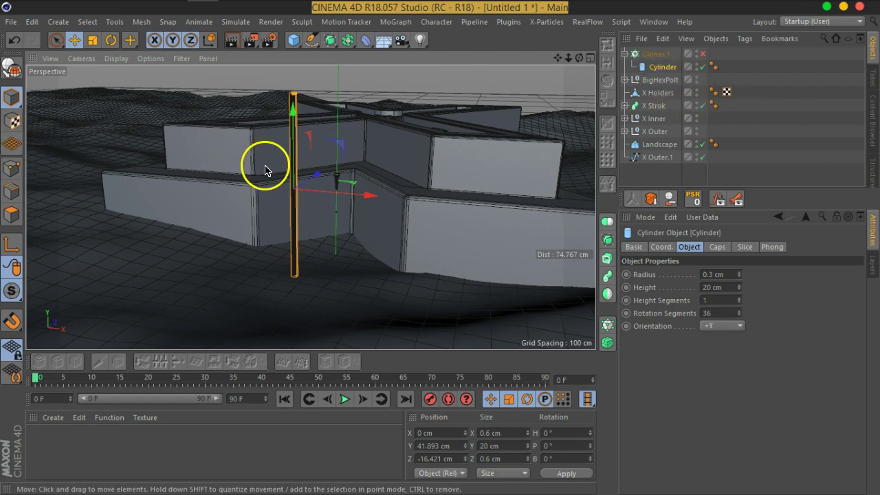
left_click(659, 67)
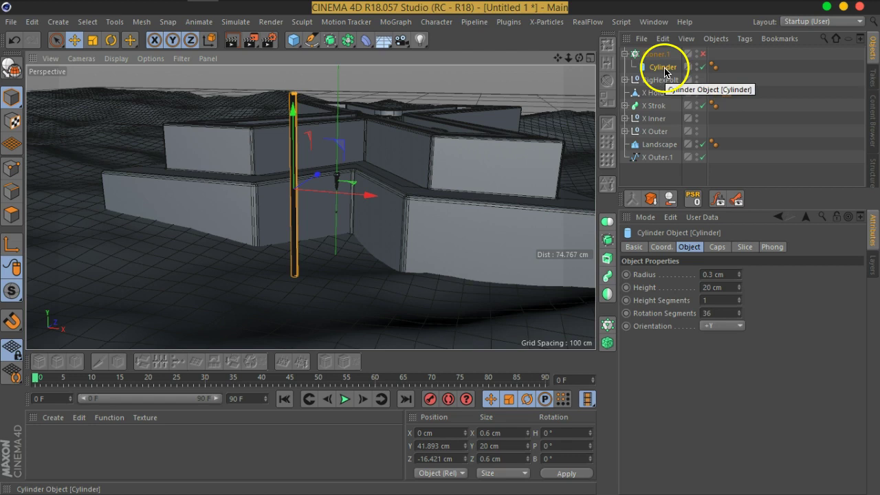
left_click(719, 249)
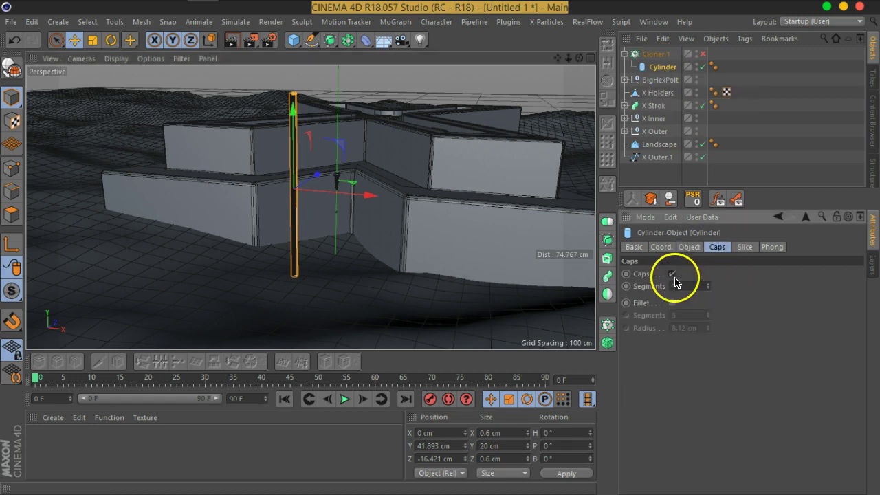
left_click(10, 67)
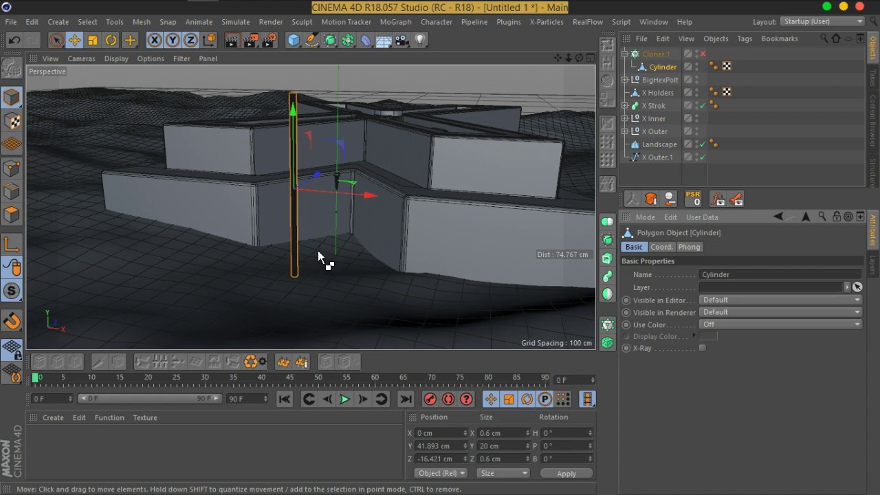
key("ctrl+z")
Set the cylinder's rotation segments to 18 and convert it to an editable polygon object
left_click(690, 248)
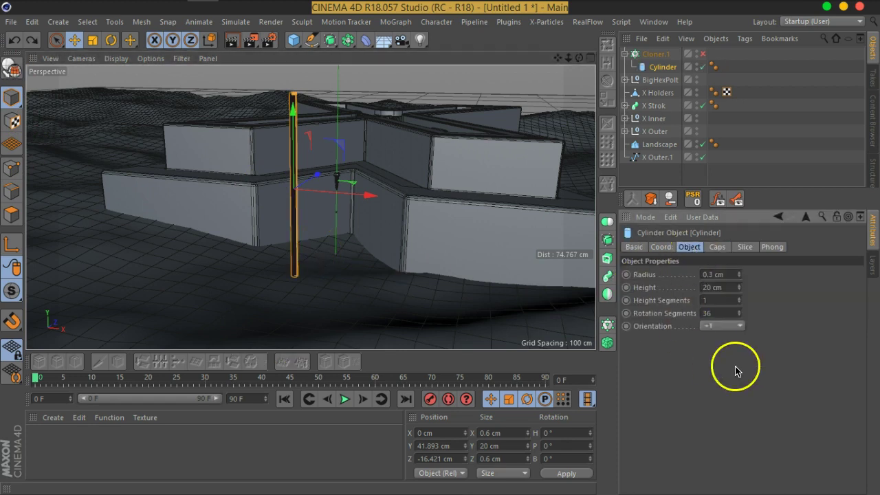
left_click(729, 314)
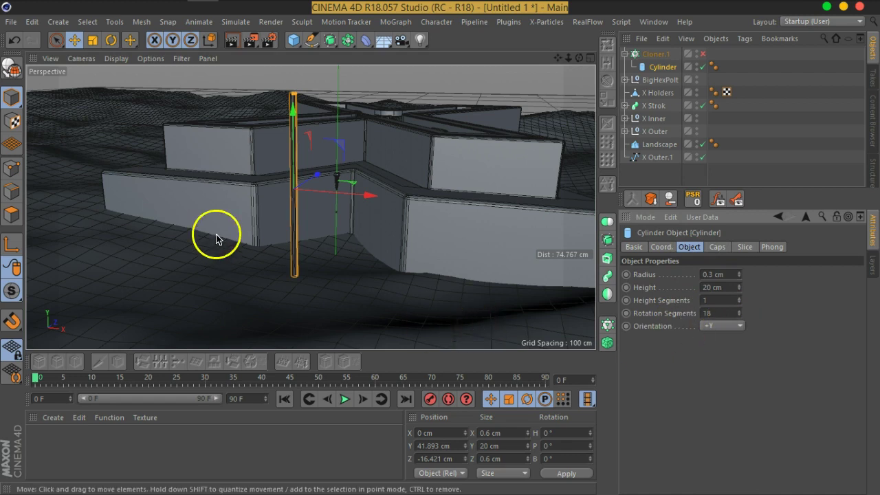
scroll(285, 212, "up", 5)
scroll(286, 216, "down", 2)
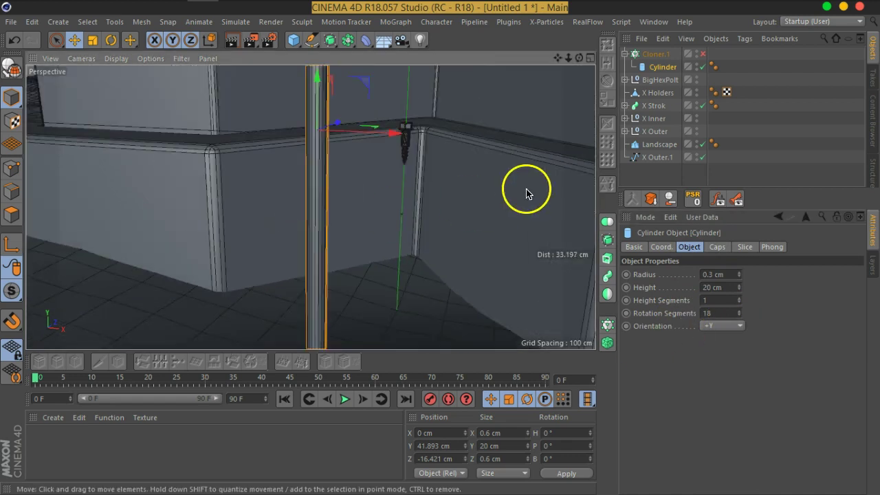
left_click(717, 247)
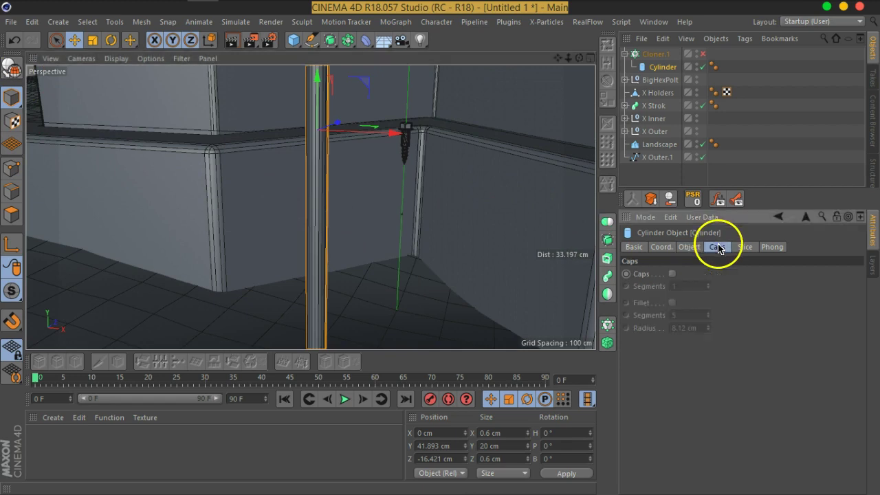
left_click(15, 75)
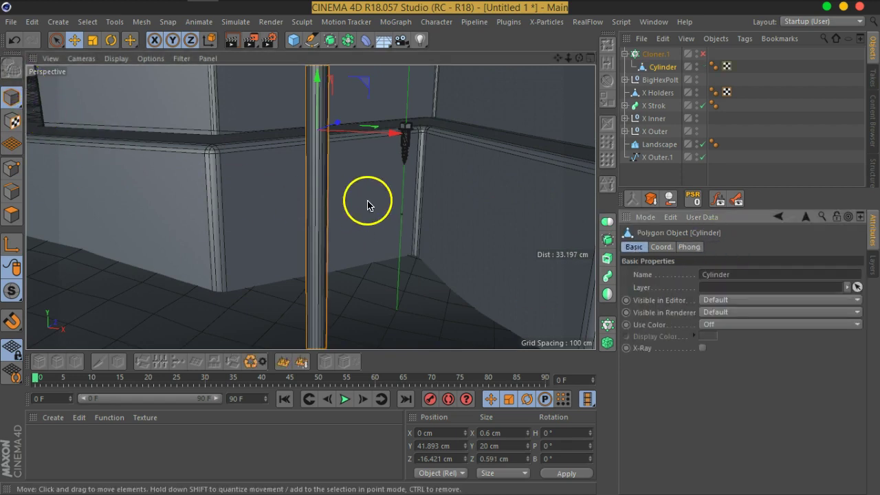
Move the cylinder's axis to its base with Axis Center, using Y -100% and Auto Update with Editor Update
scroll(367, 201, "down", 4)
middle_click_drag(424, 186, 360, 199, "alt")
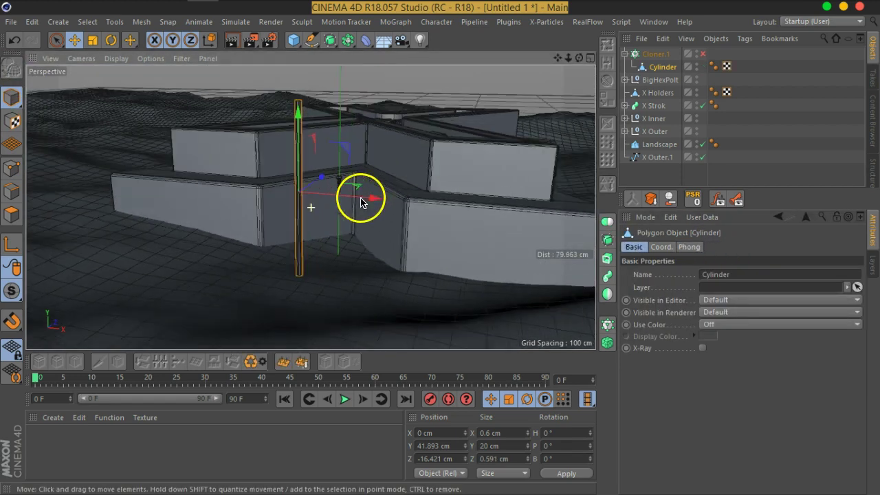
left_click(141, 21)
mouse_move(174, 141)
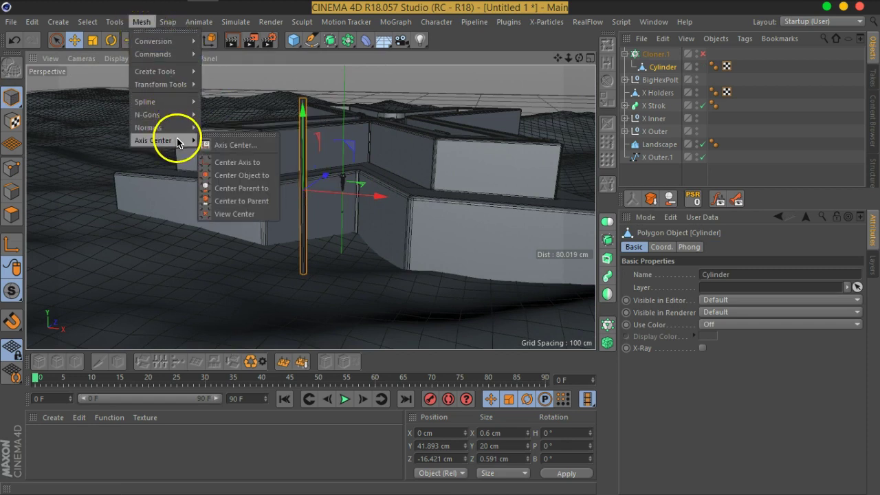
left_click(234, 147)
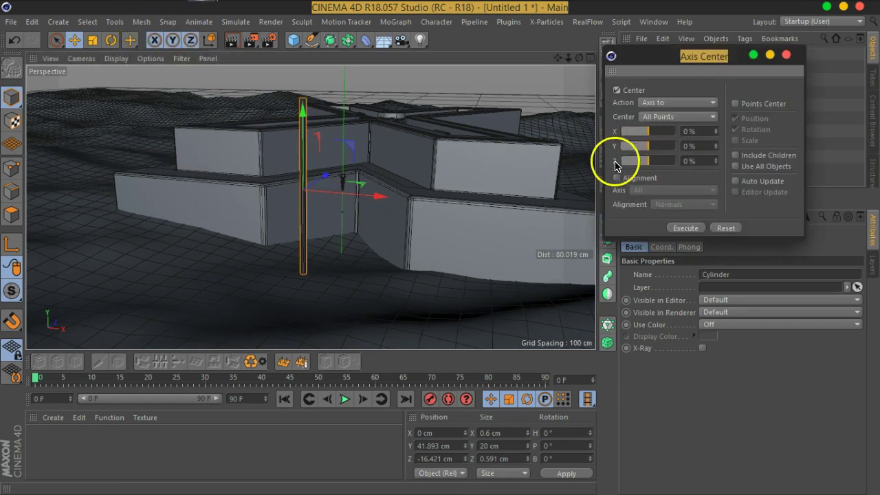
left_click_drag(645, 152, 614, 153)
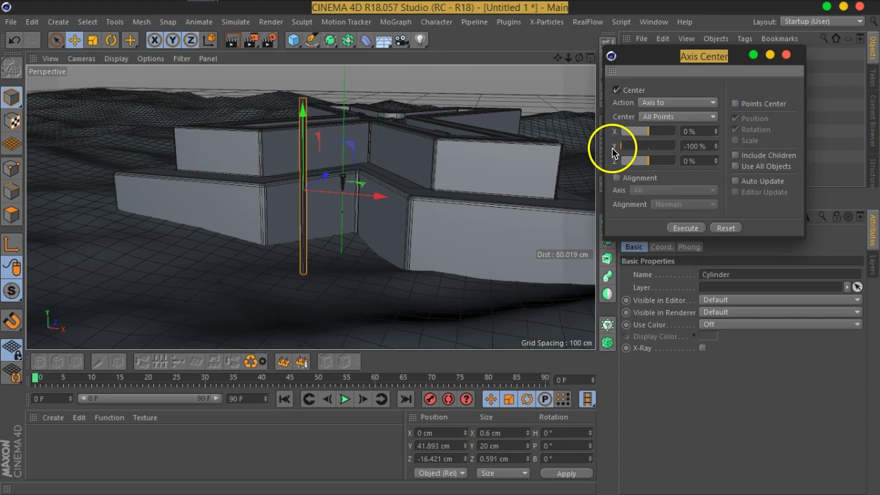
left_click(736, 181)
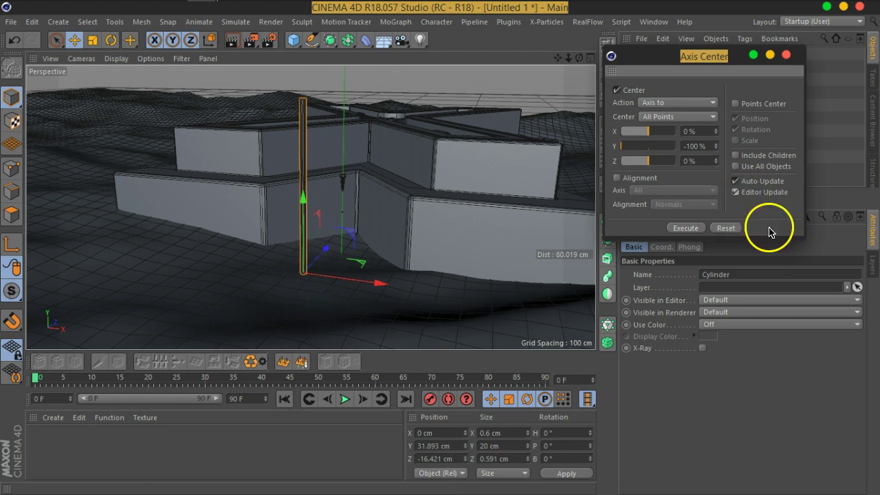
left_click_drag(625, 148, 603, 147)
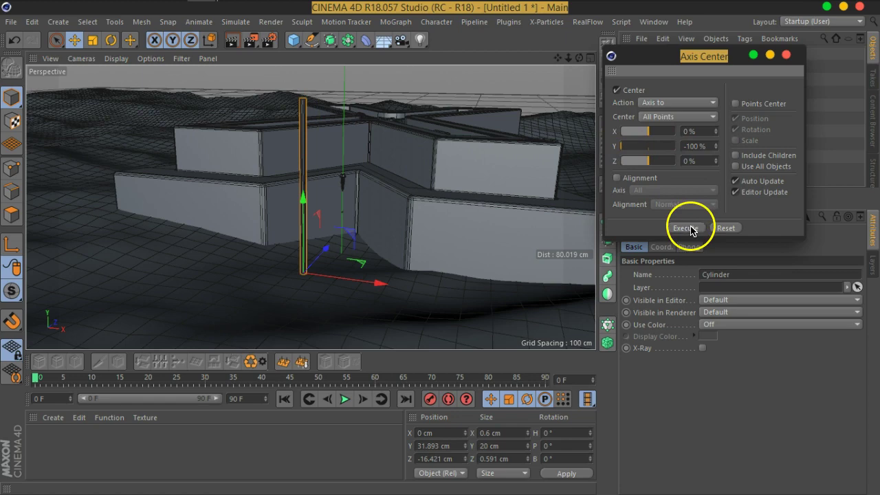